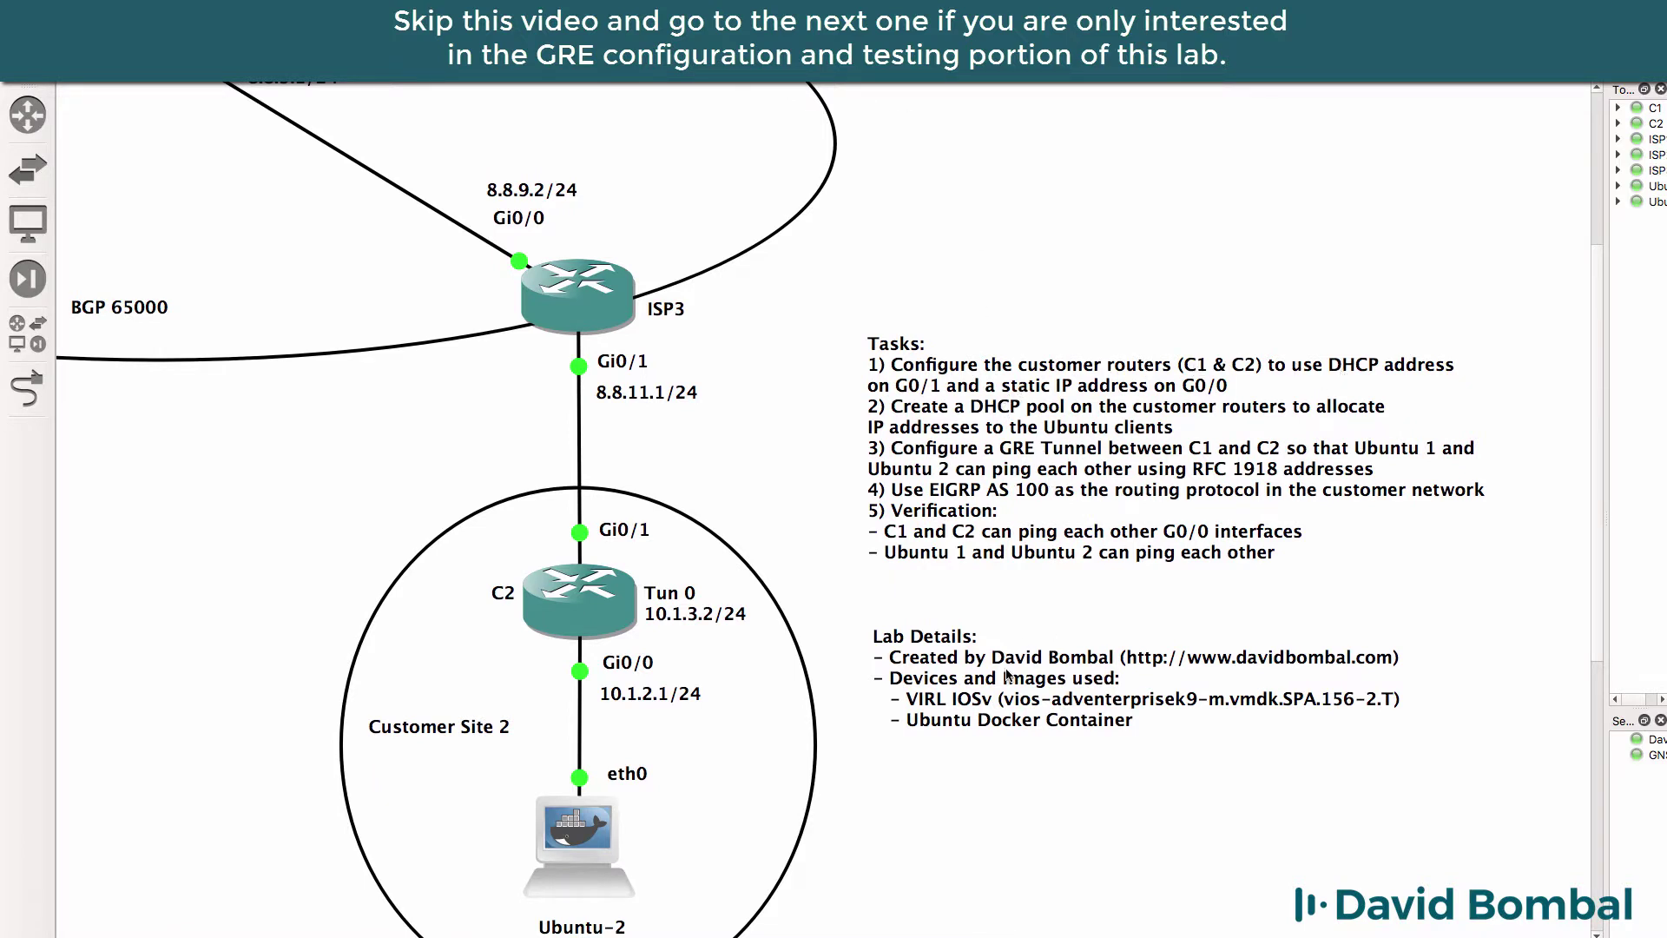
Pan the topology canvas so ISP1, C1 and C2 are all in view
left_click_drag(1002, 544, 383, 545)
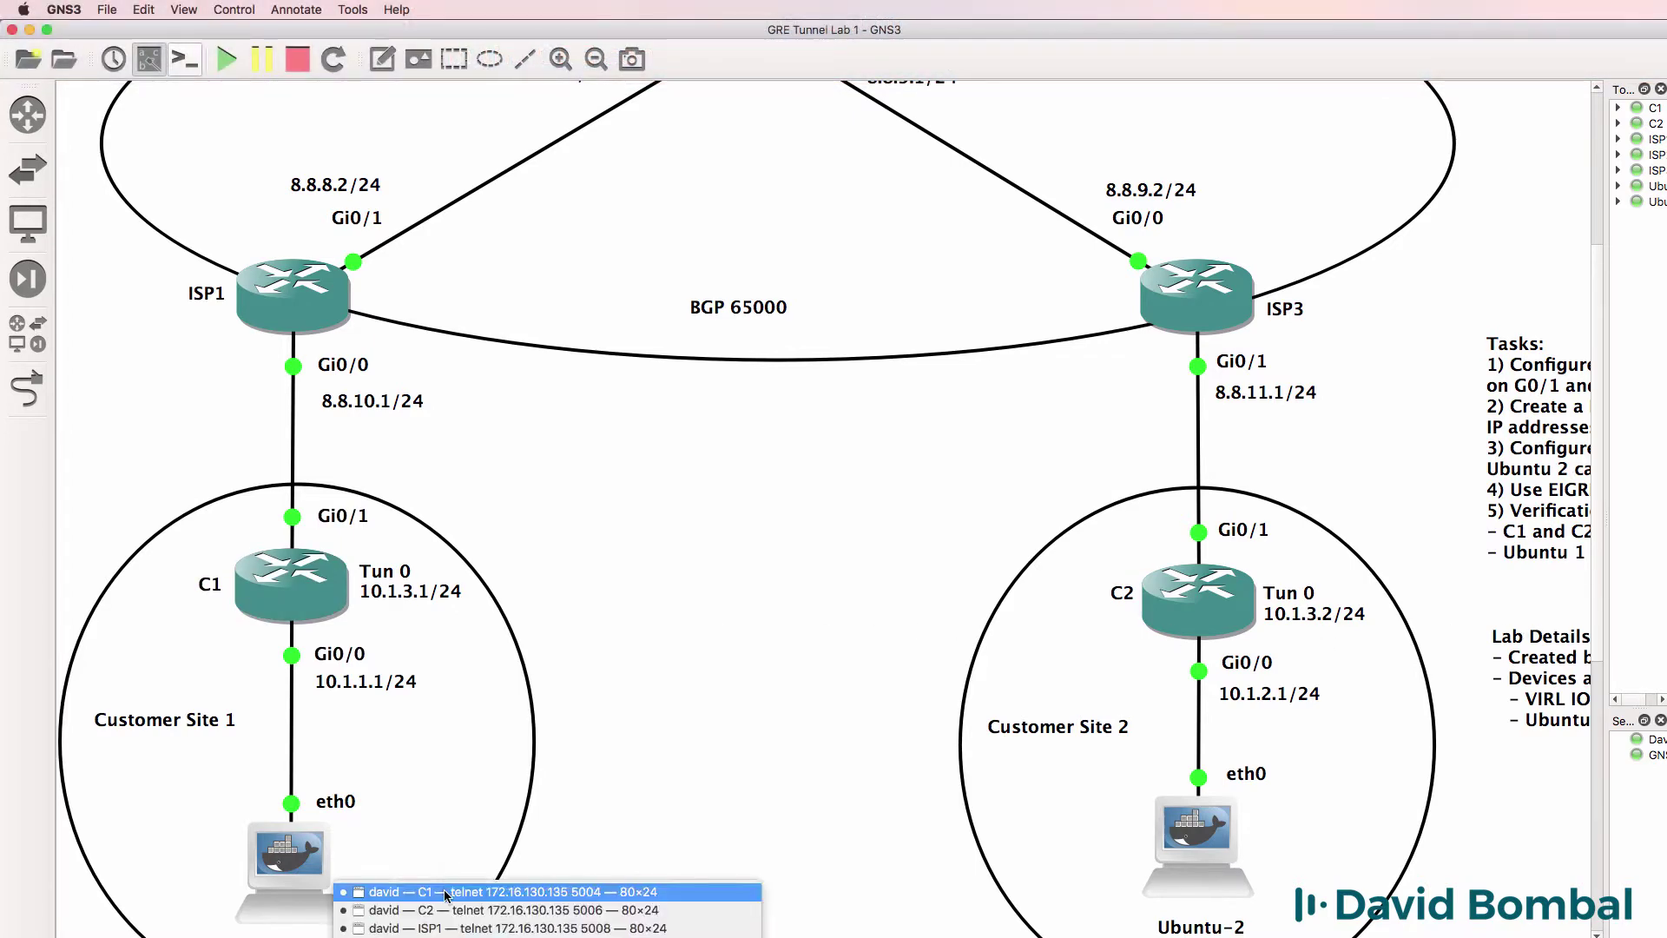
Place the C1 and C2 consoles side by side and shorten both to reveal the topology
left_click(445, 891)
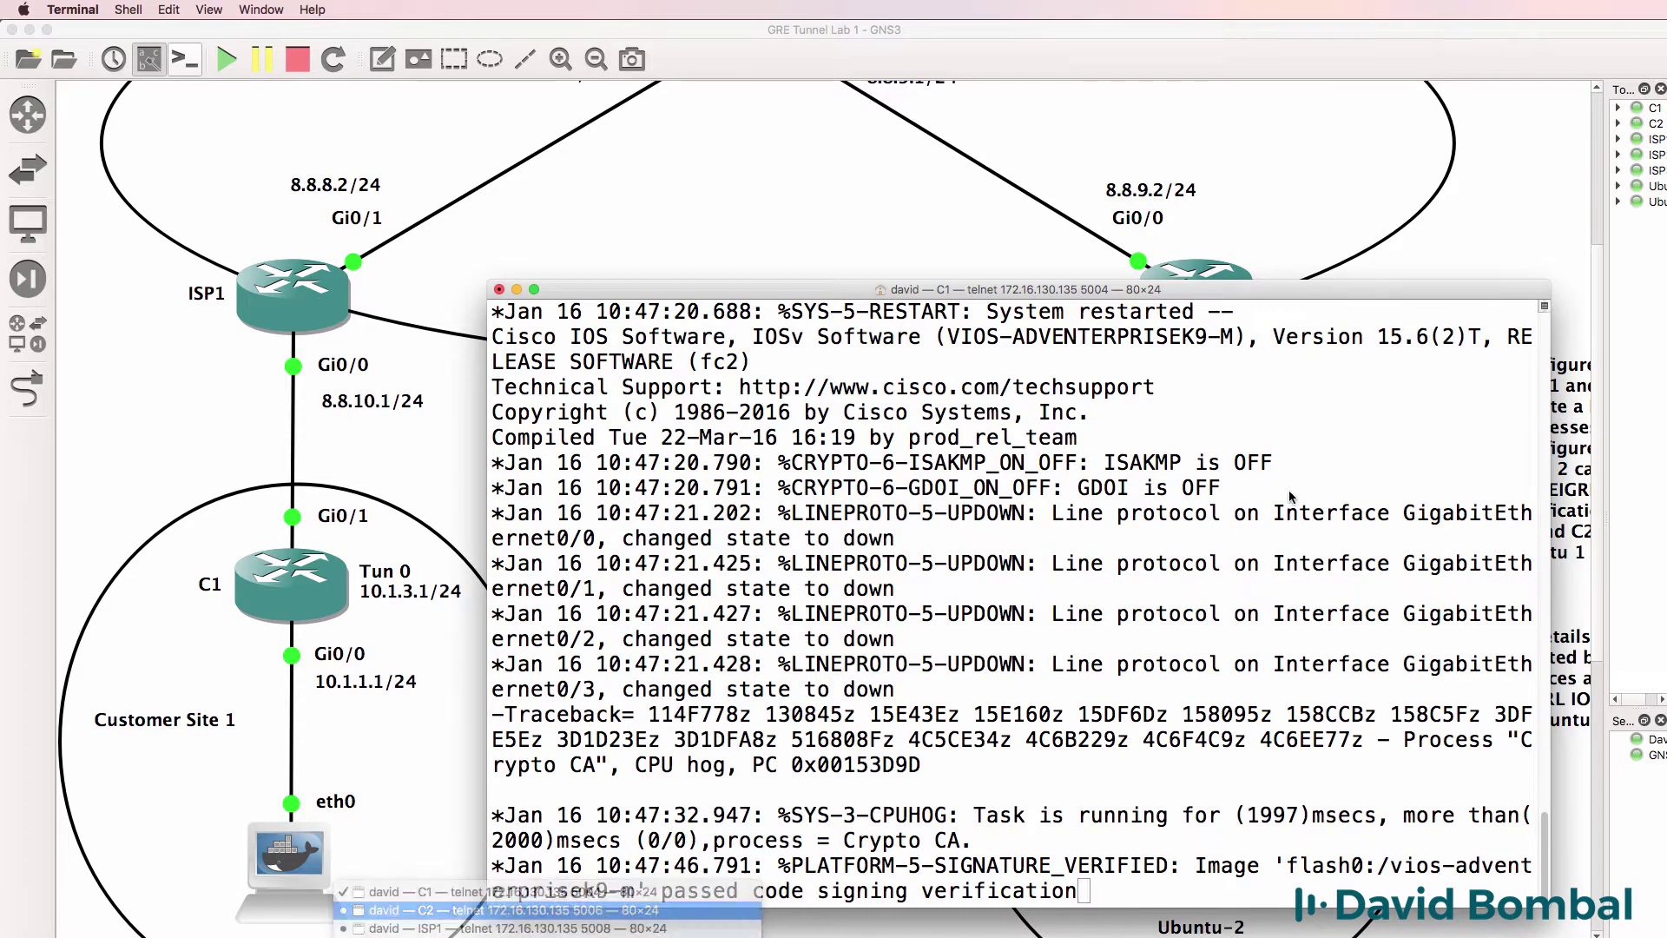
key("super+grave")
left_click_drag(1153, 289, 1244, 312)
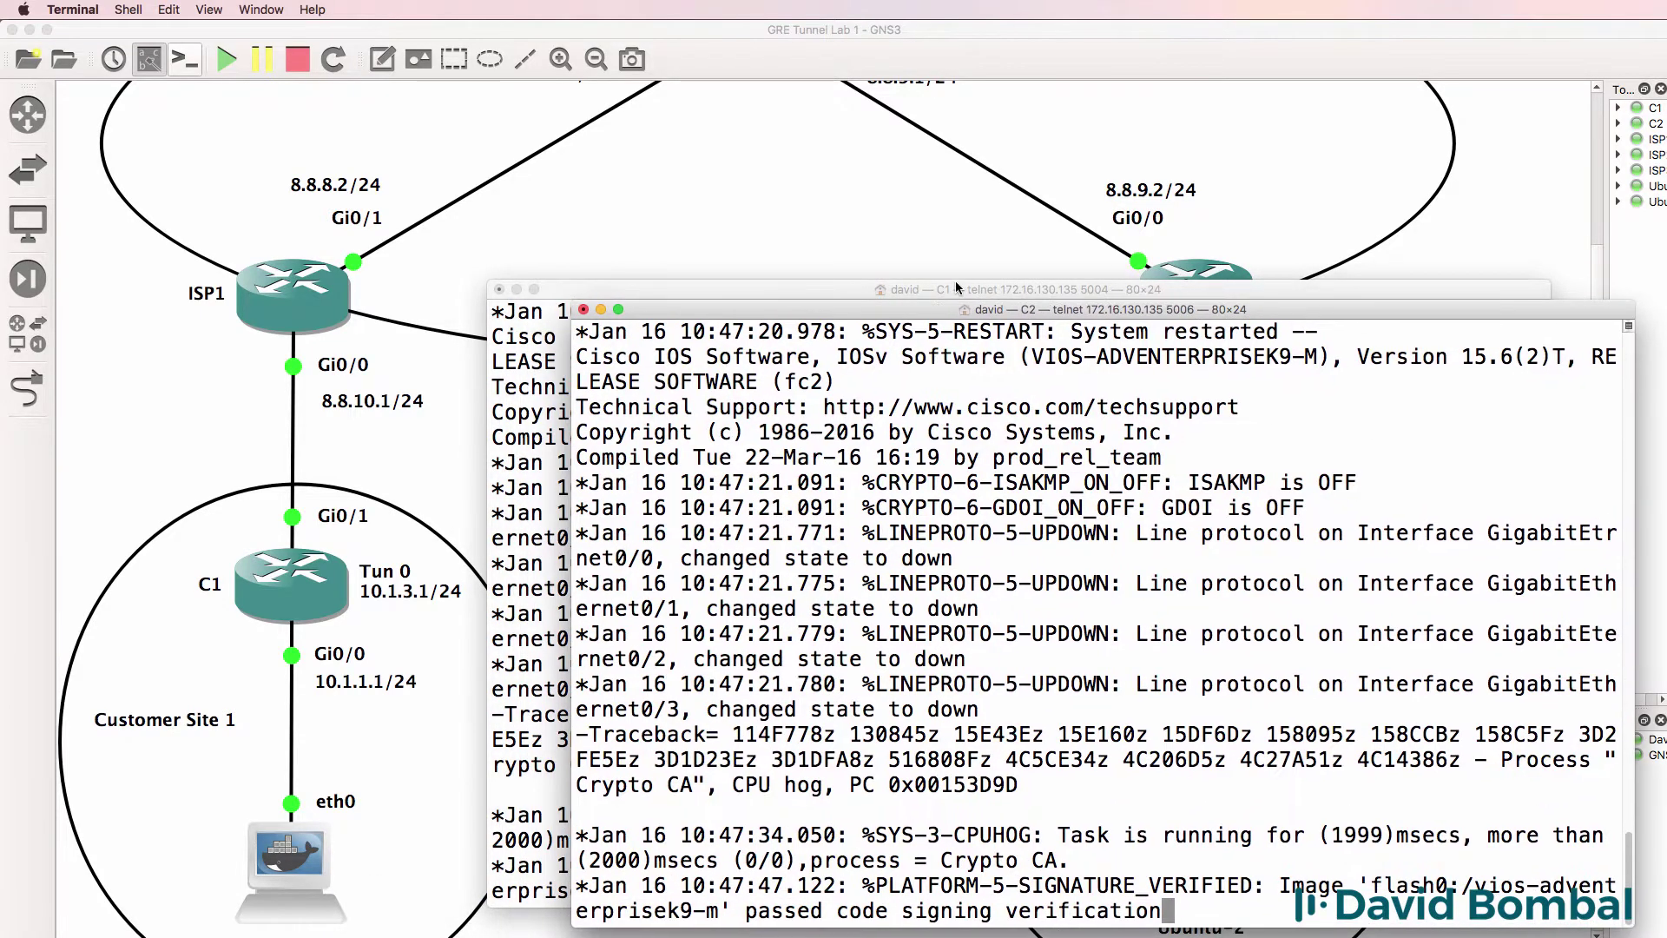
left_click_drag(955, 289, 479, 302)
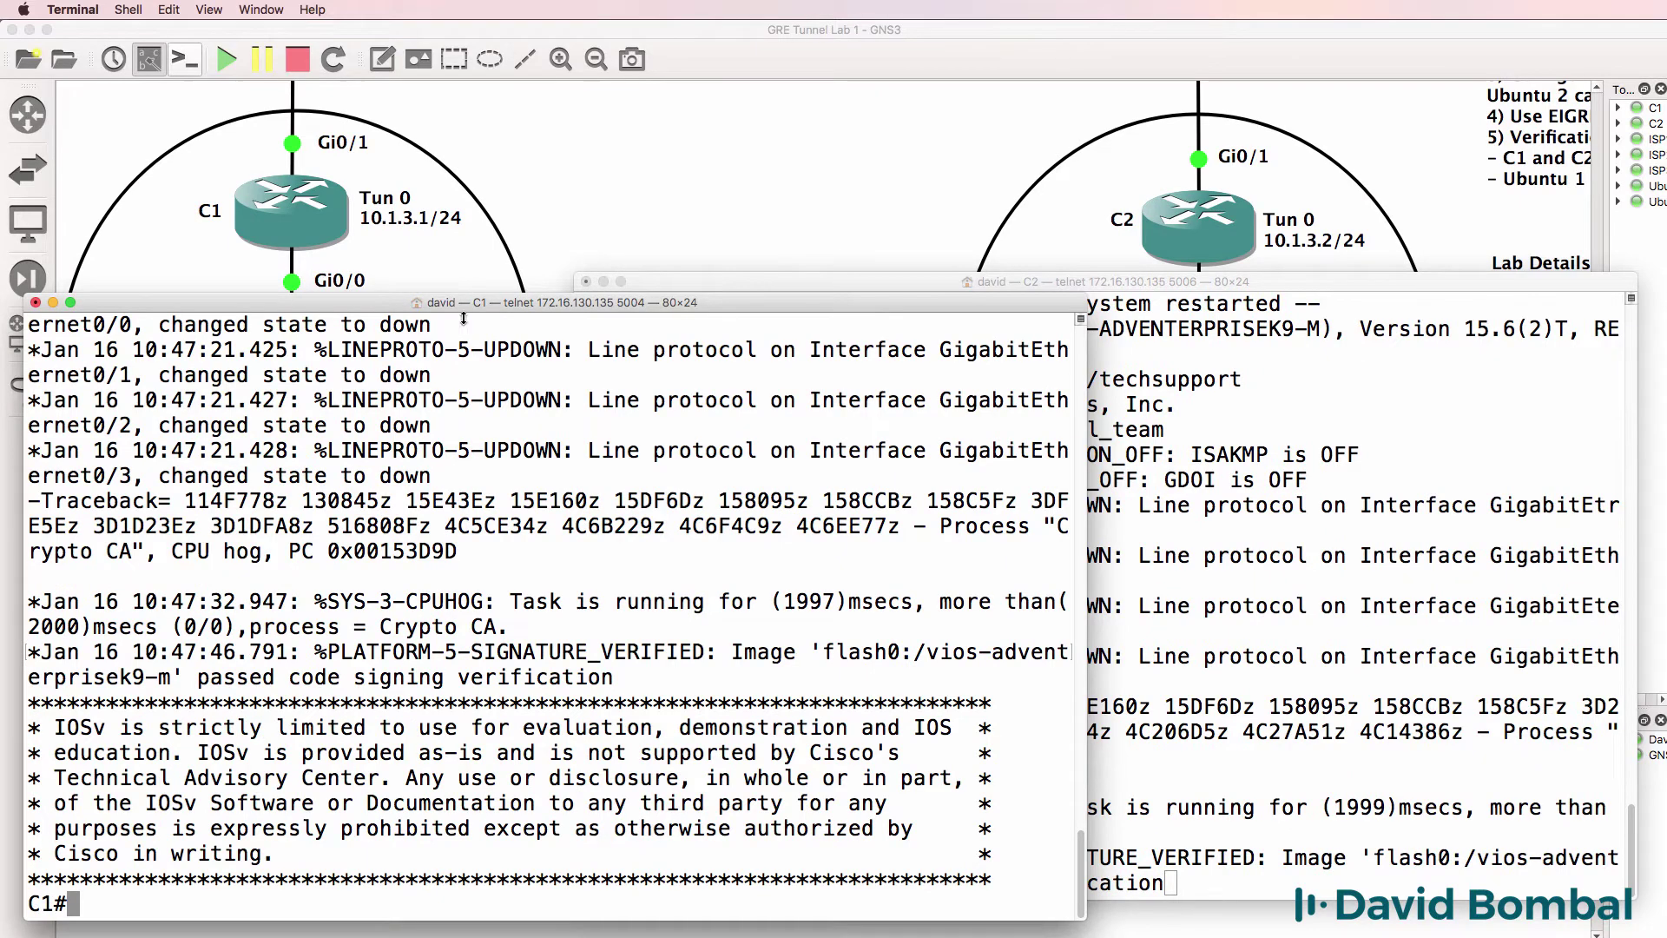
left_click_drag(464, 298, 464, 375)
left_click(1018, 282)
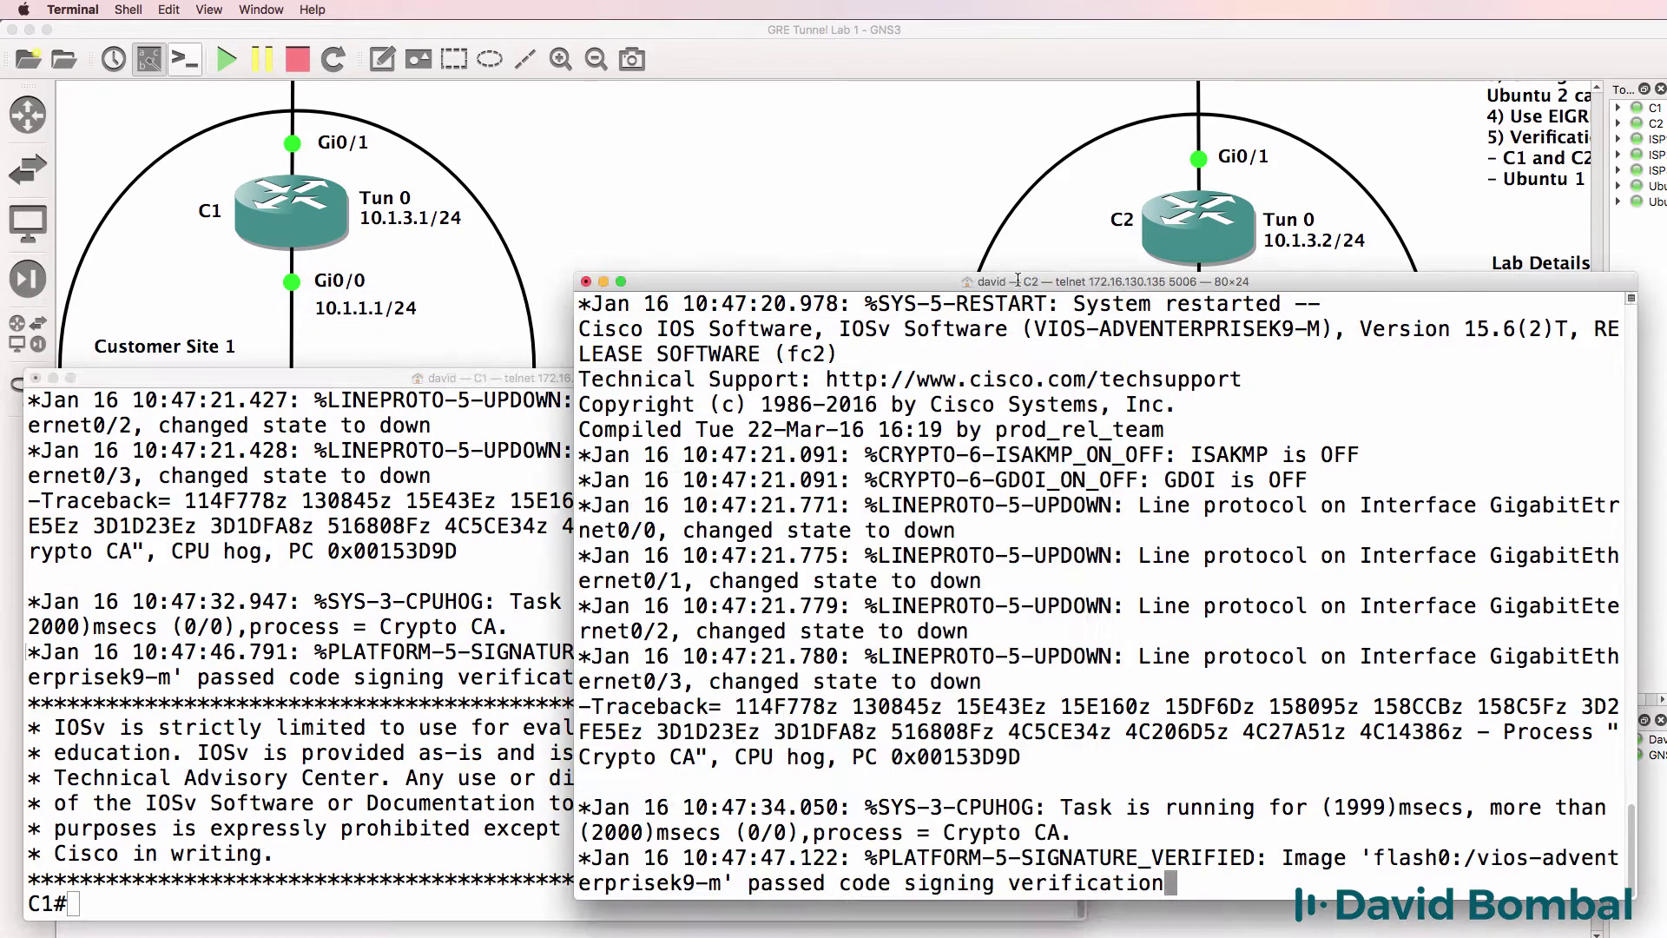
left_click_drag(1018, 277, 1019, 379)
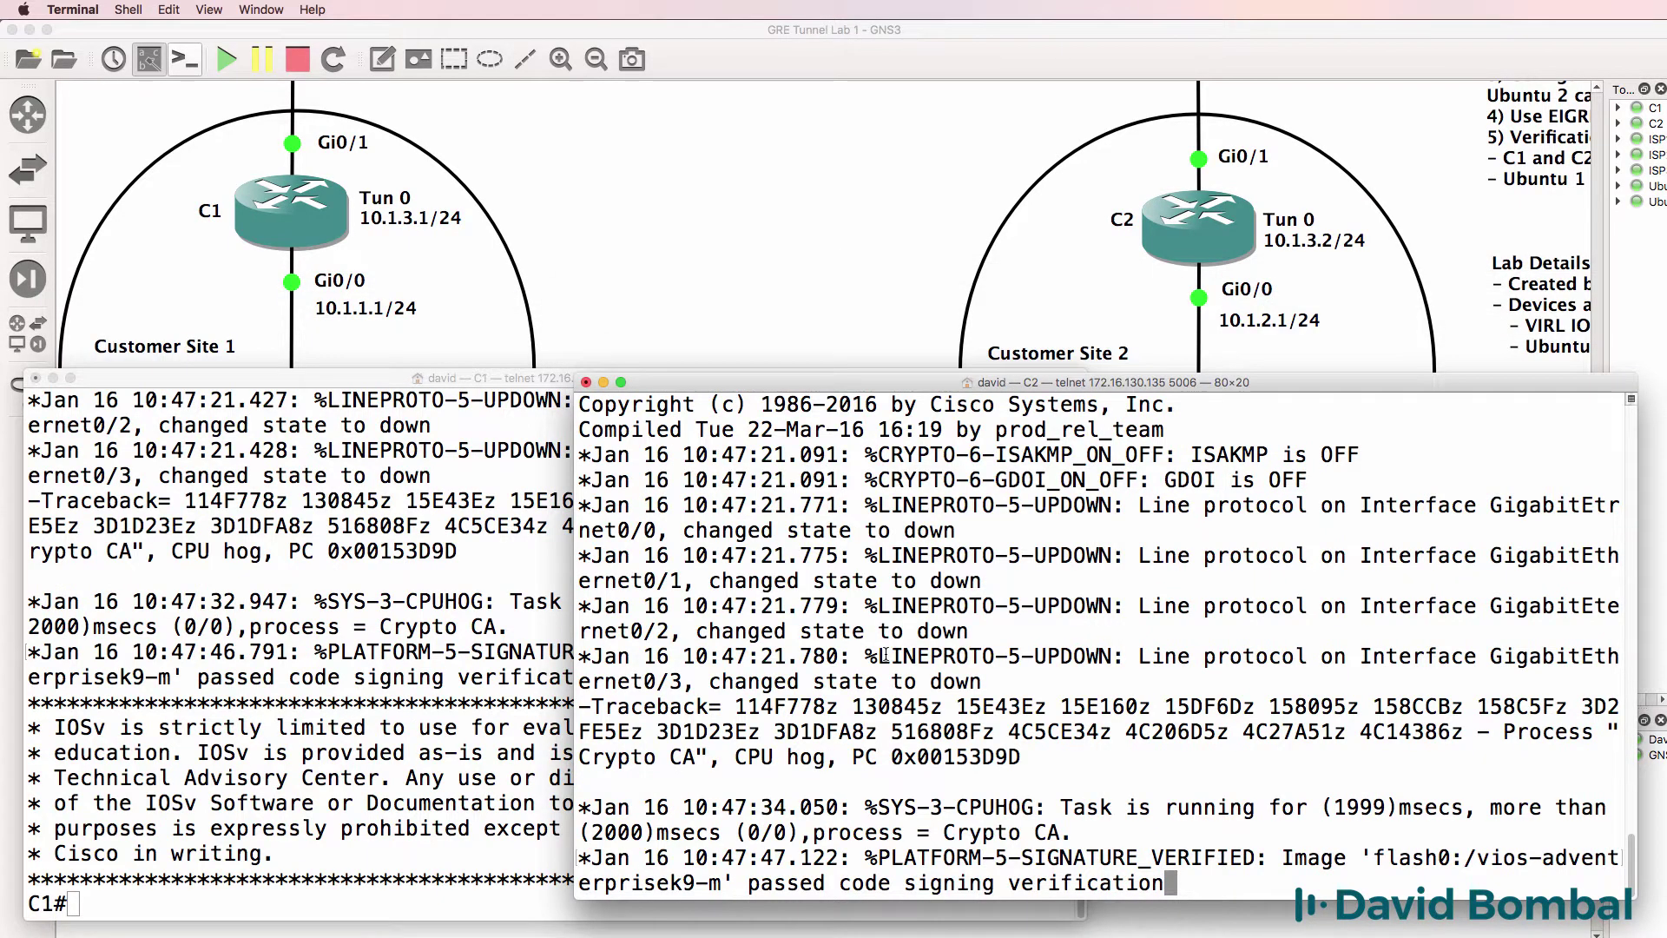
left_click(316, 695)
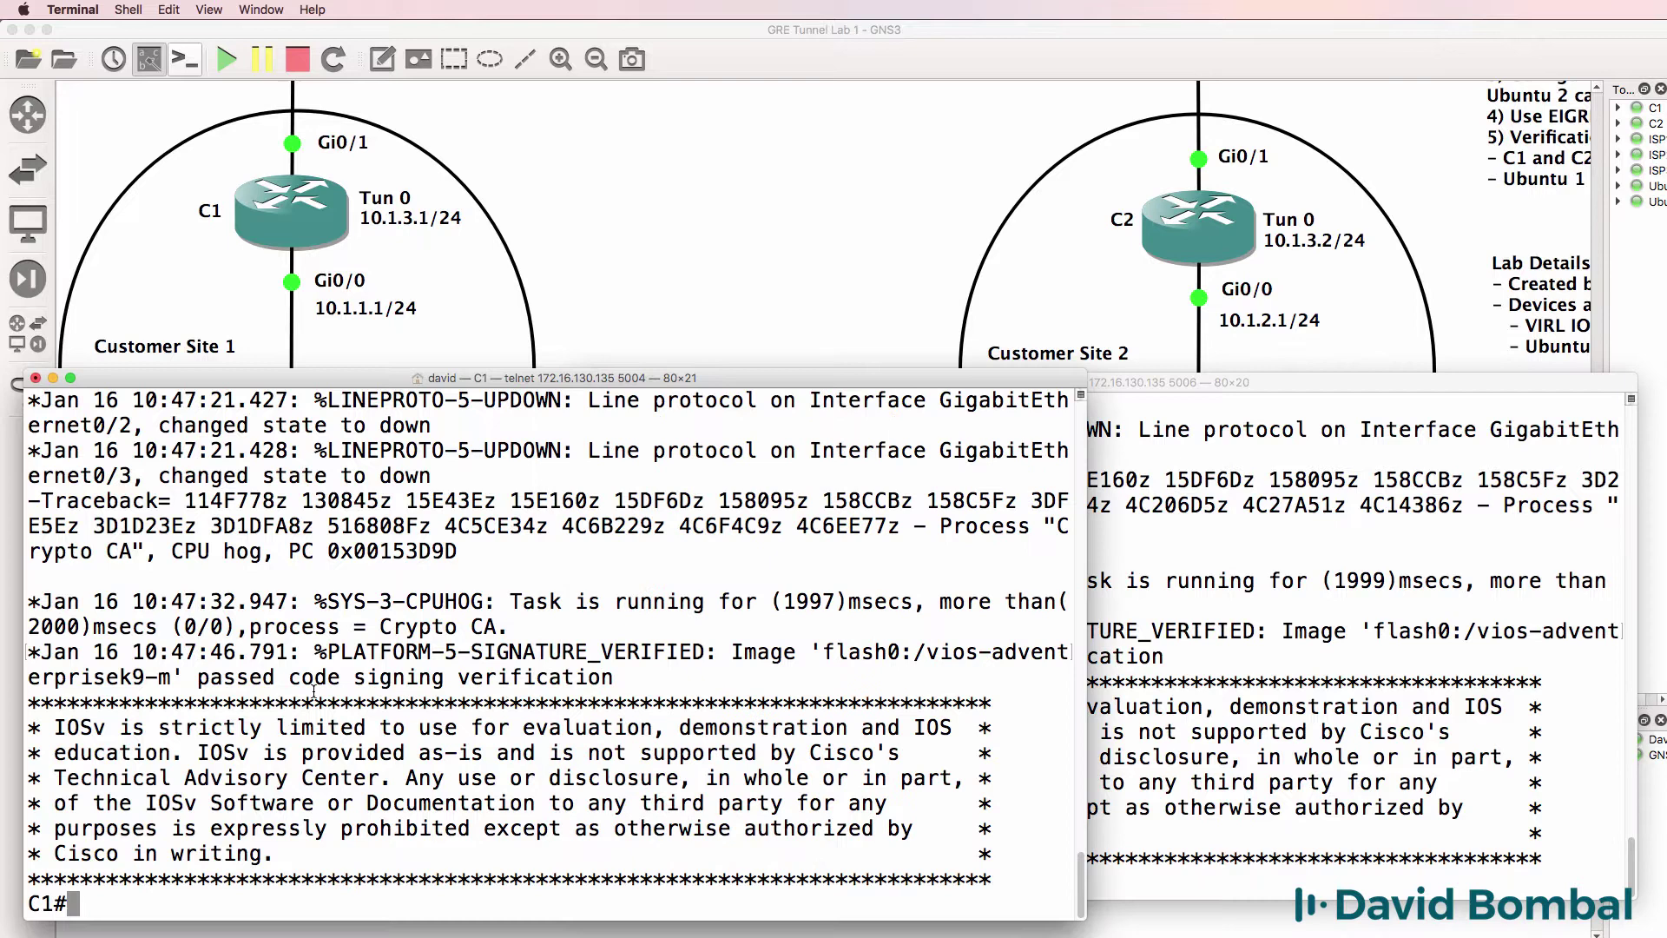
type("conf t")
Enter conf t and int g0/1 on C1, then list interface status on both routers
key("Return")
type("int g")
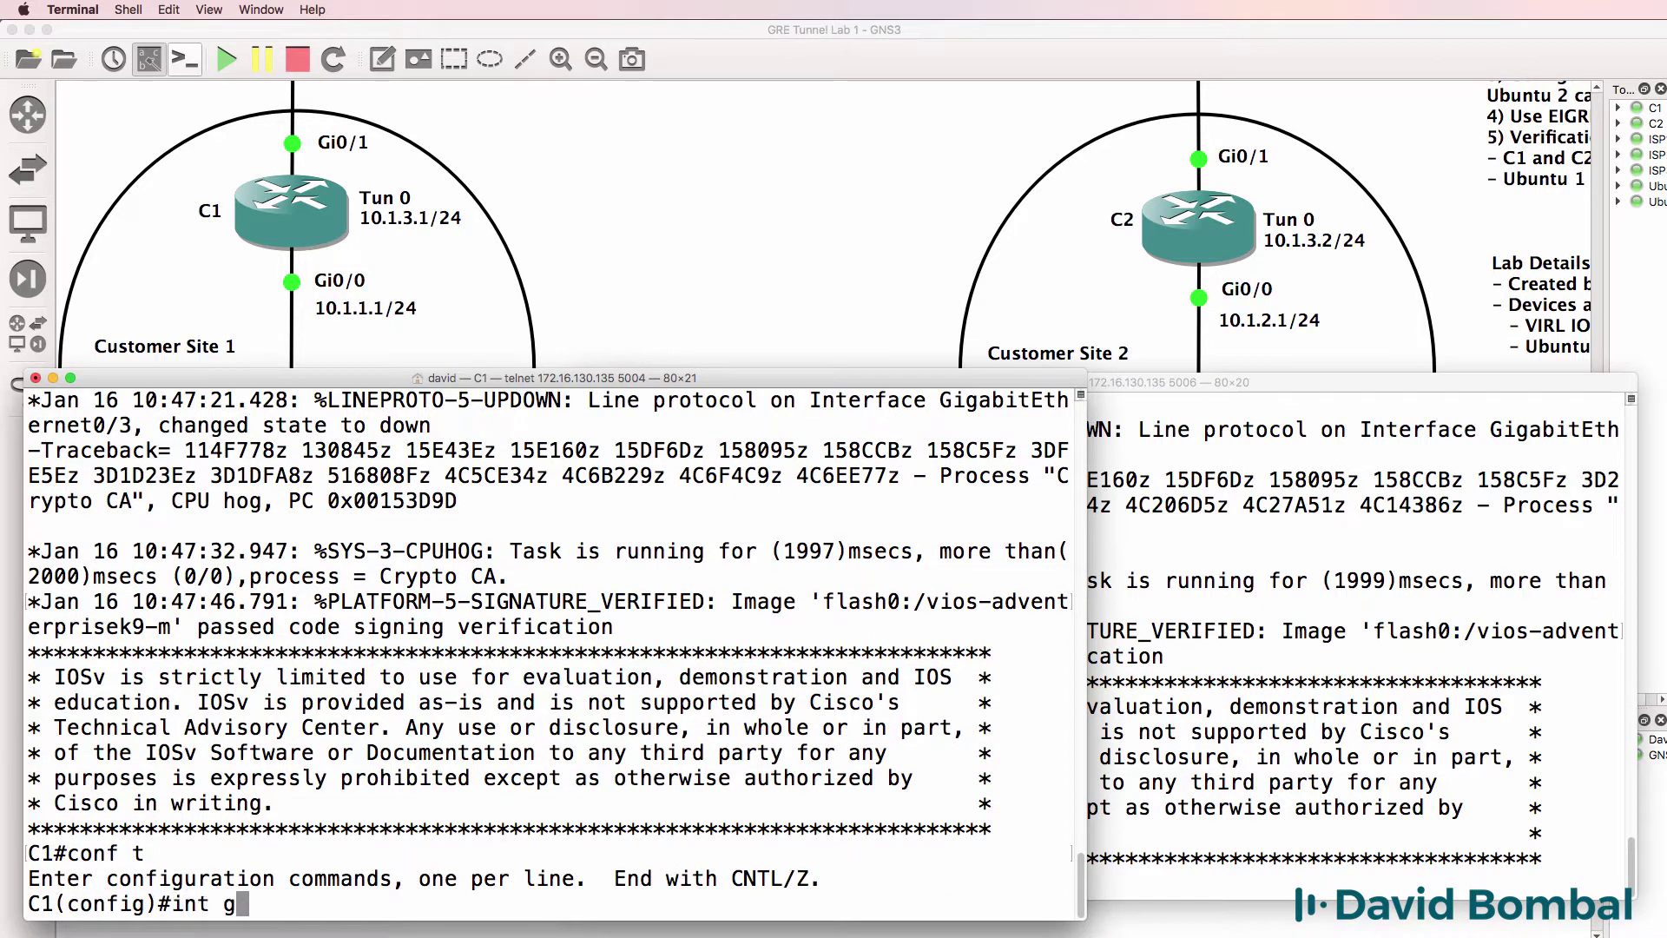
type("0/1")
key("Return")
type("do sh ip ")
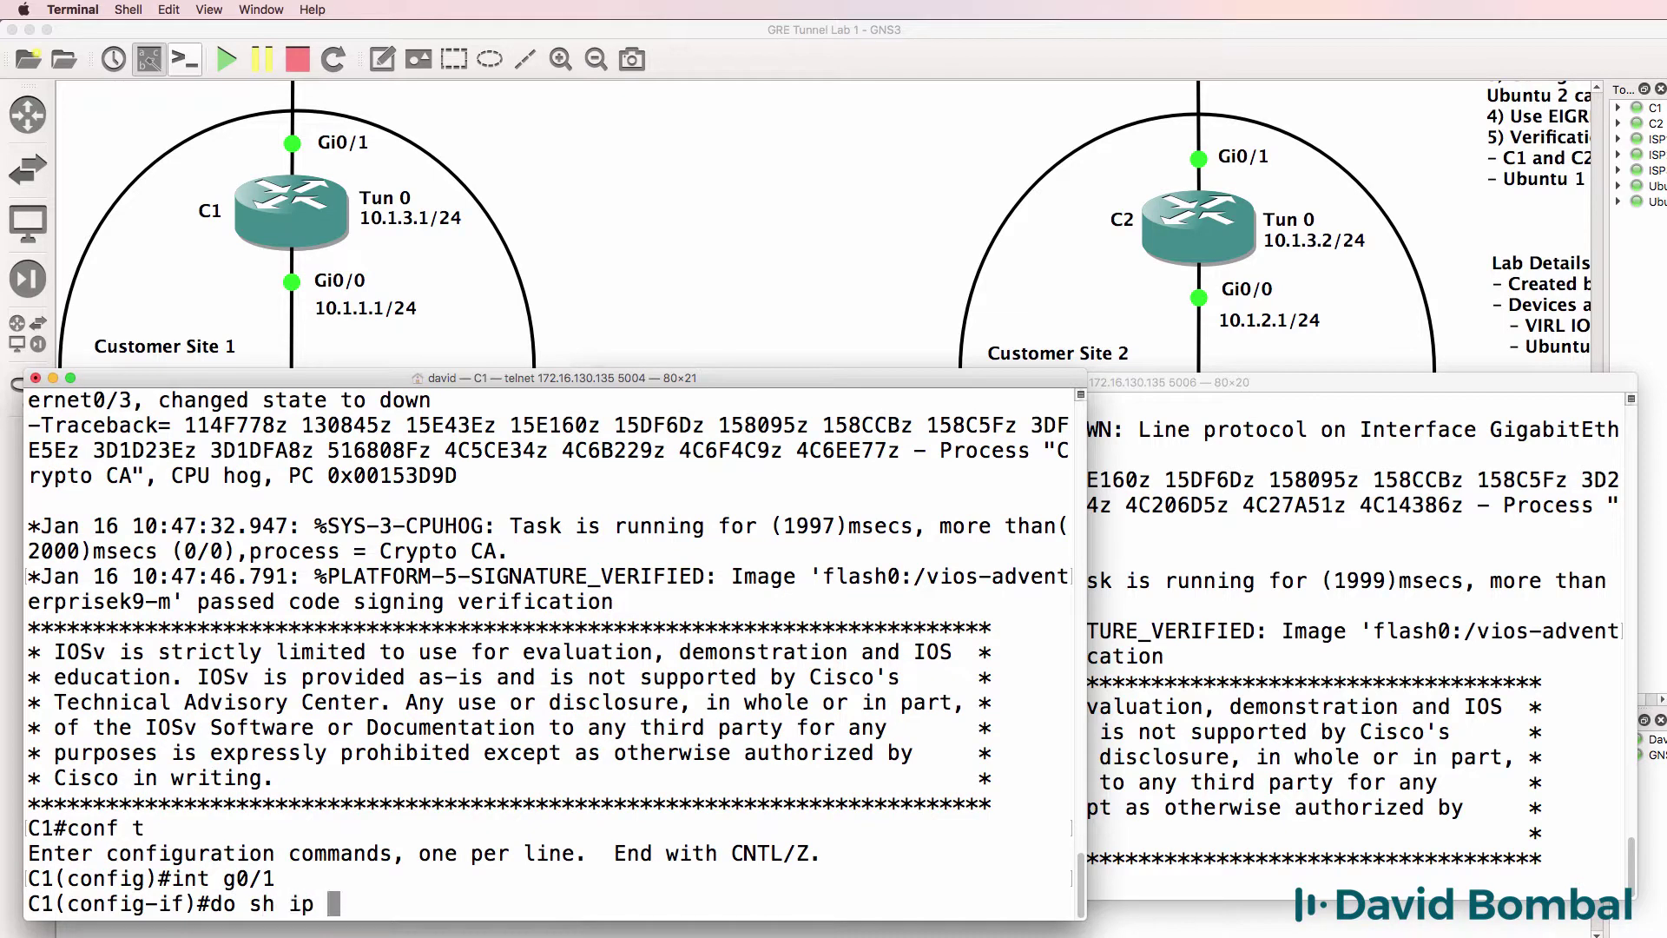
type("int brief")
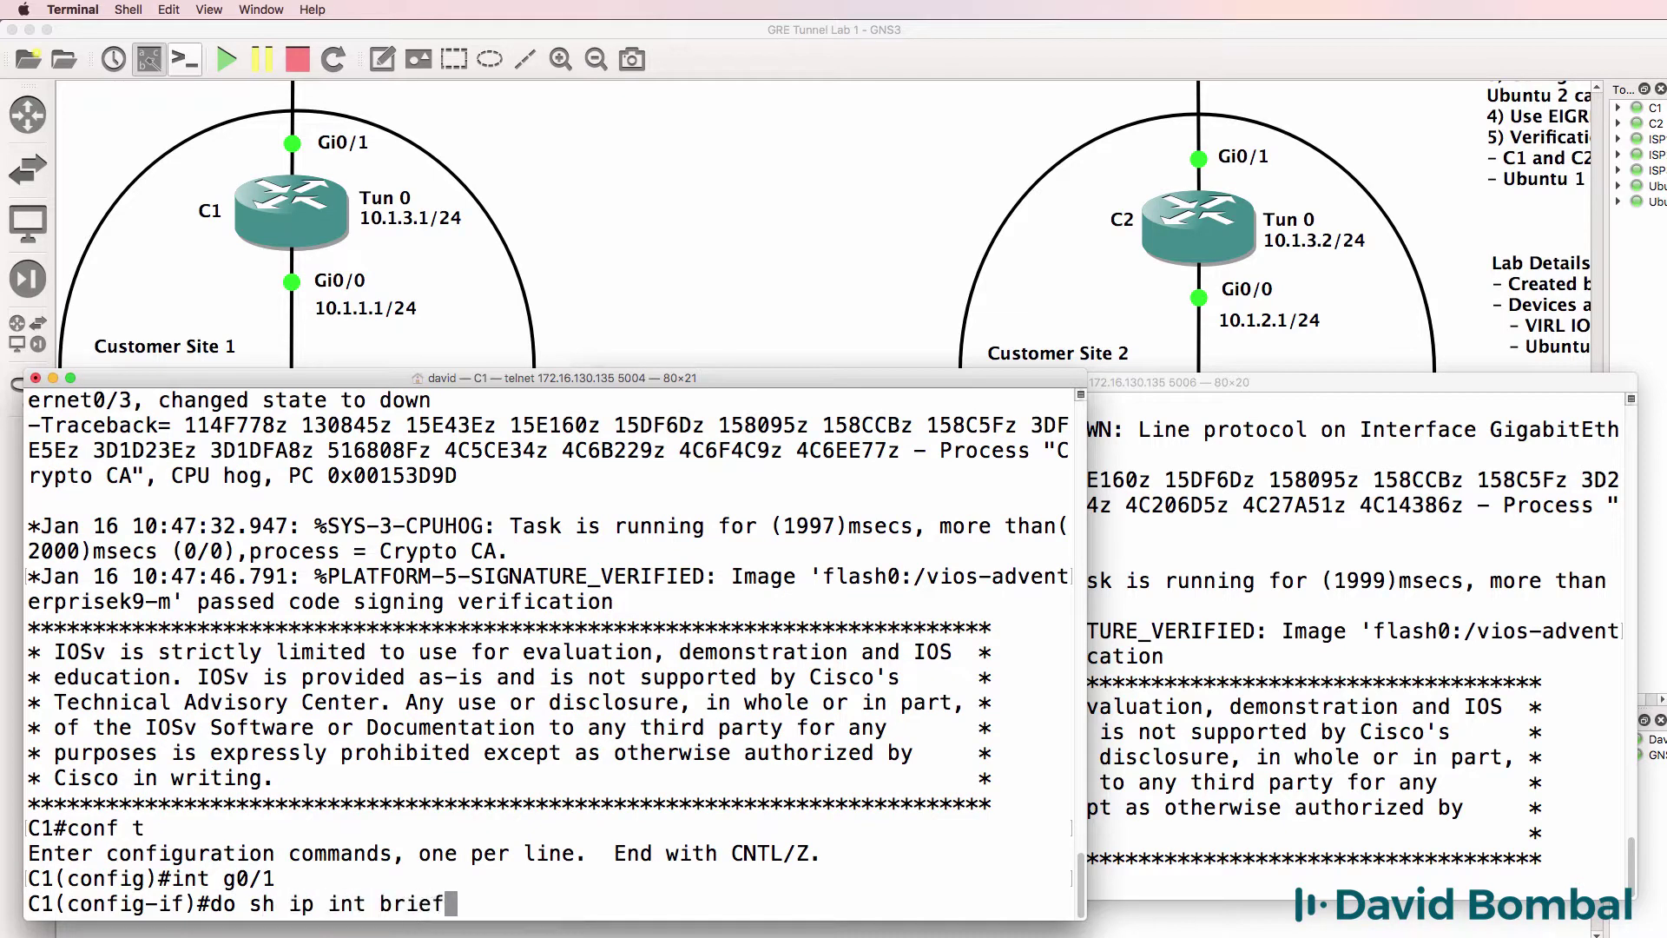
key("Return")
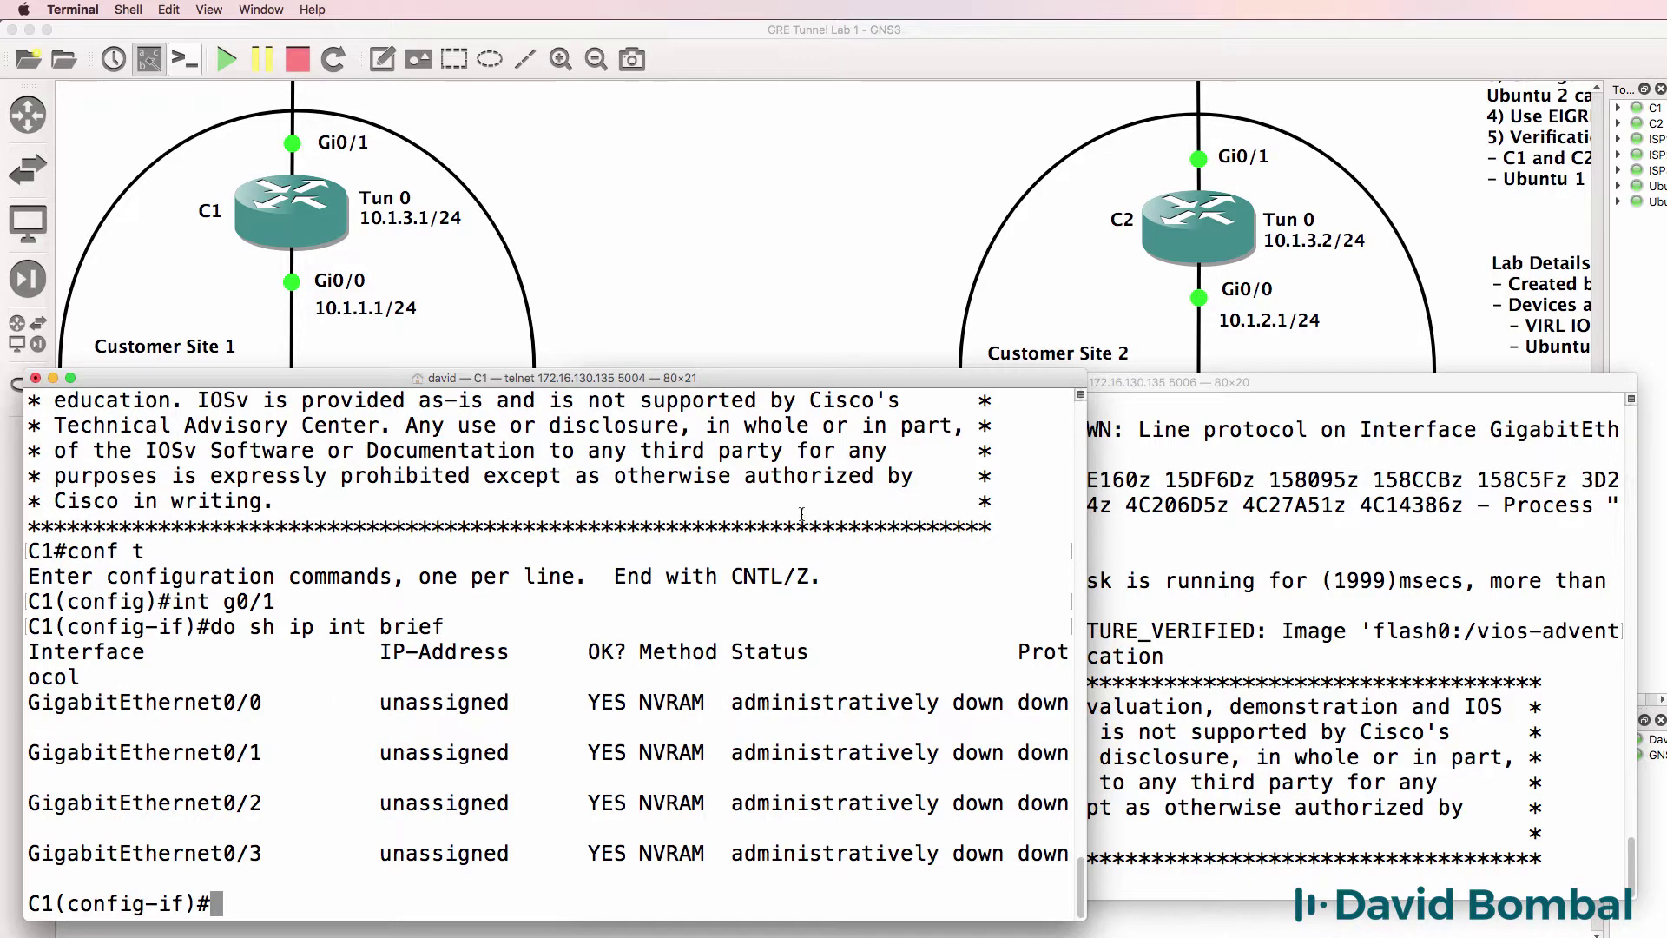
left_click(1104, 570)
type("sh ip ")
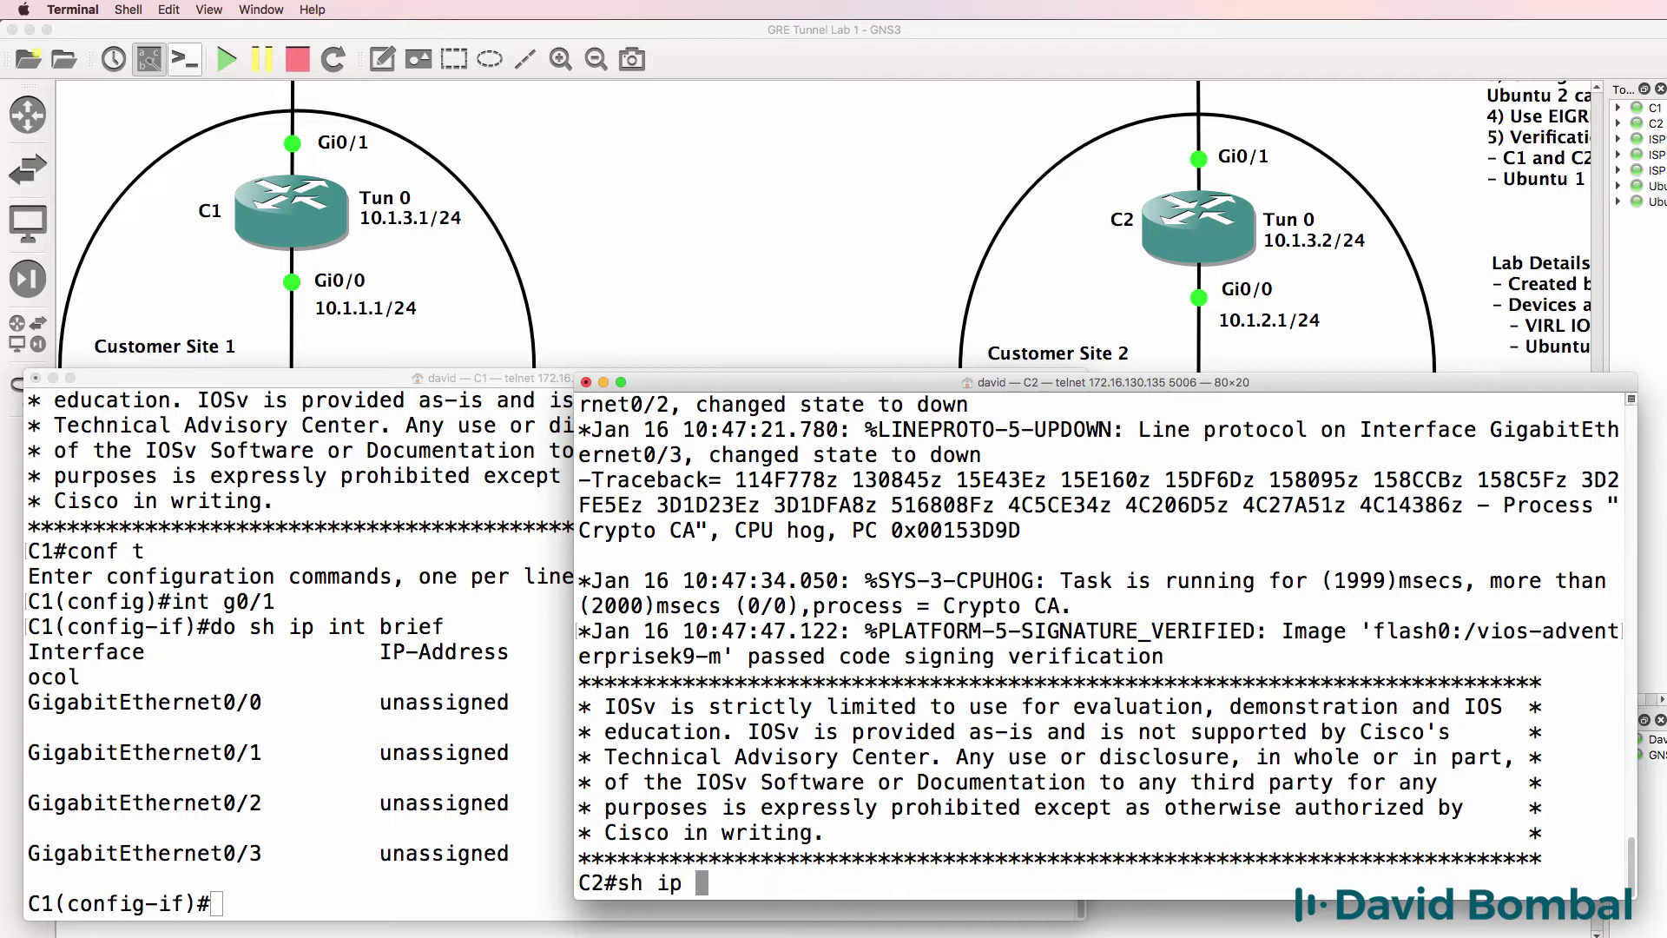
type("int brief")
key("Return")
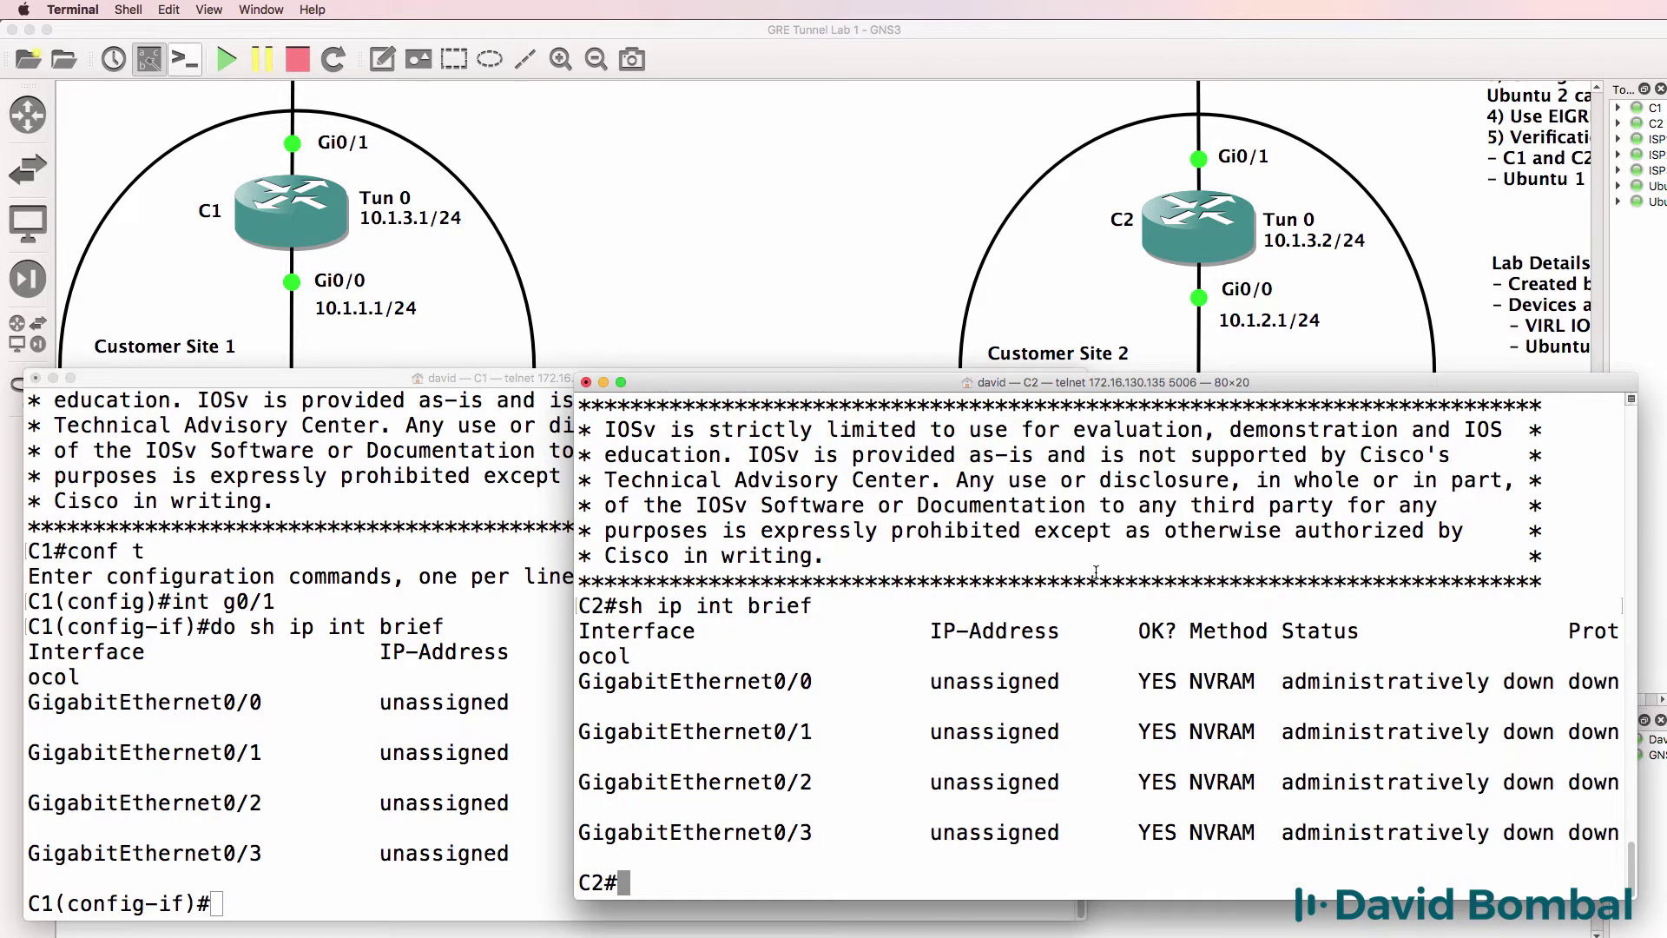
left_click(309, 571)
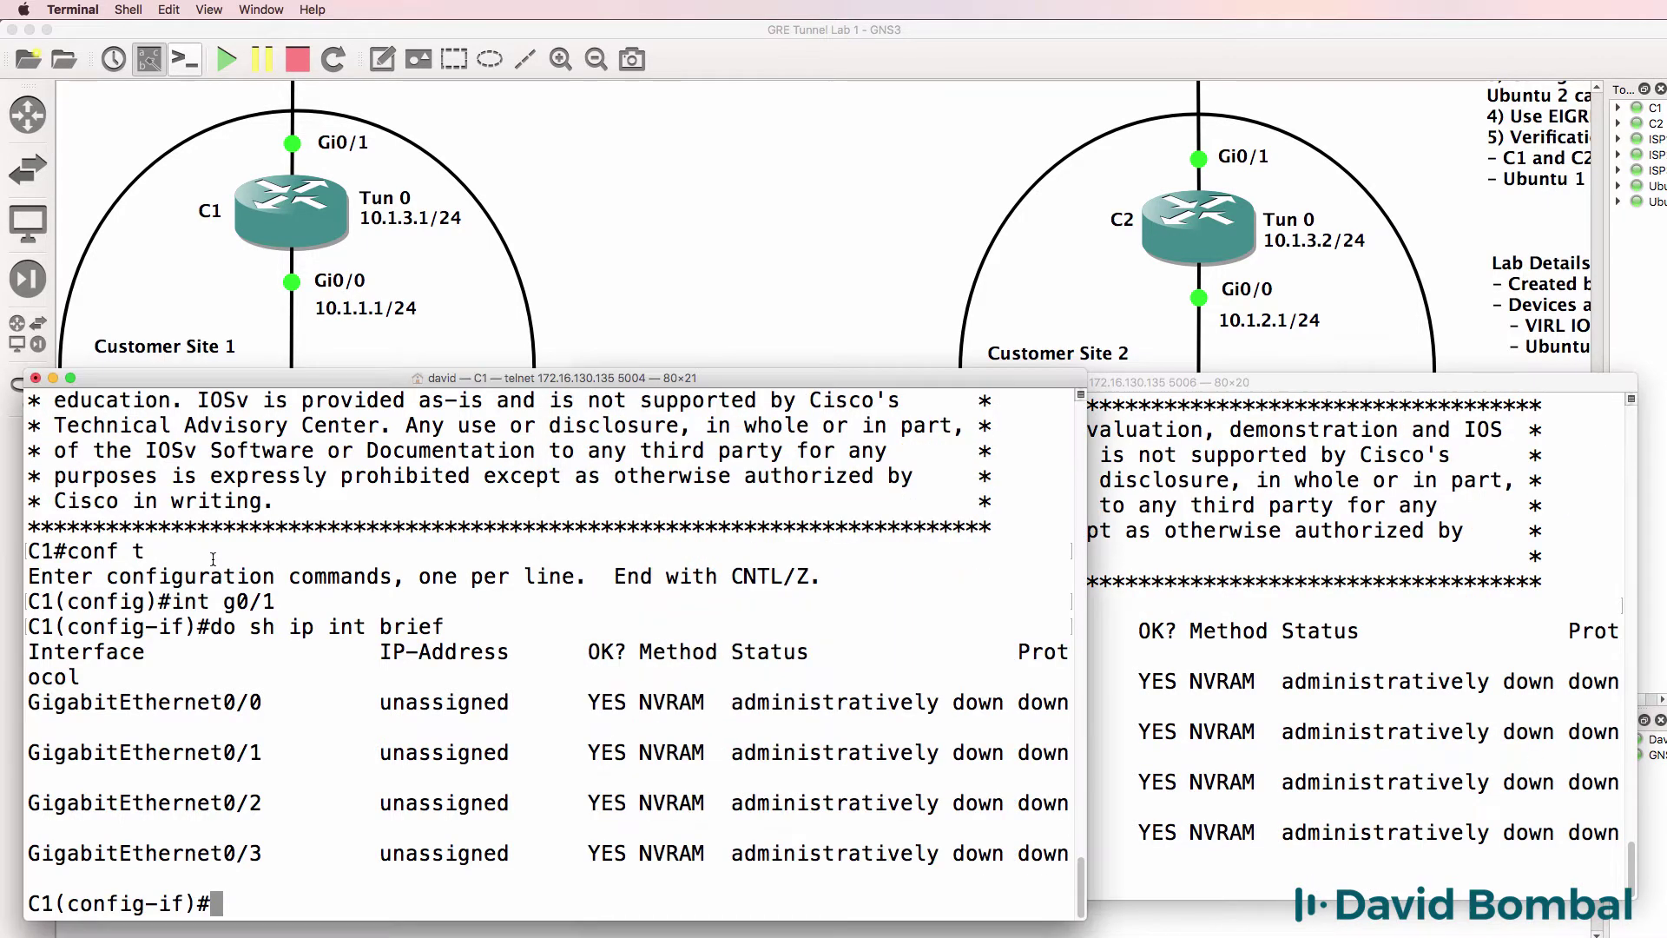
type("ip ")
type("add")
Enable C1's G0/1 and have it obtain its address by DHCP
key("Tab")
type("dh")
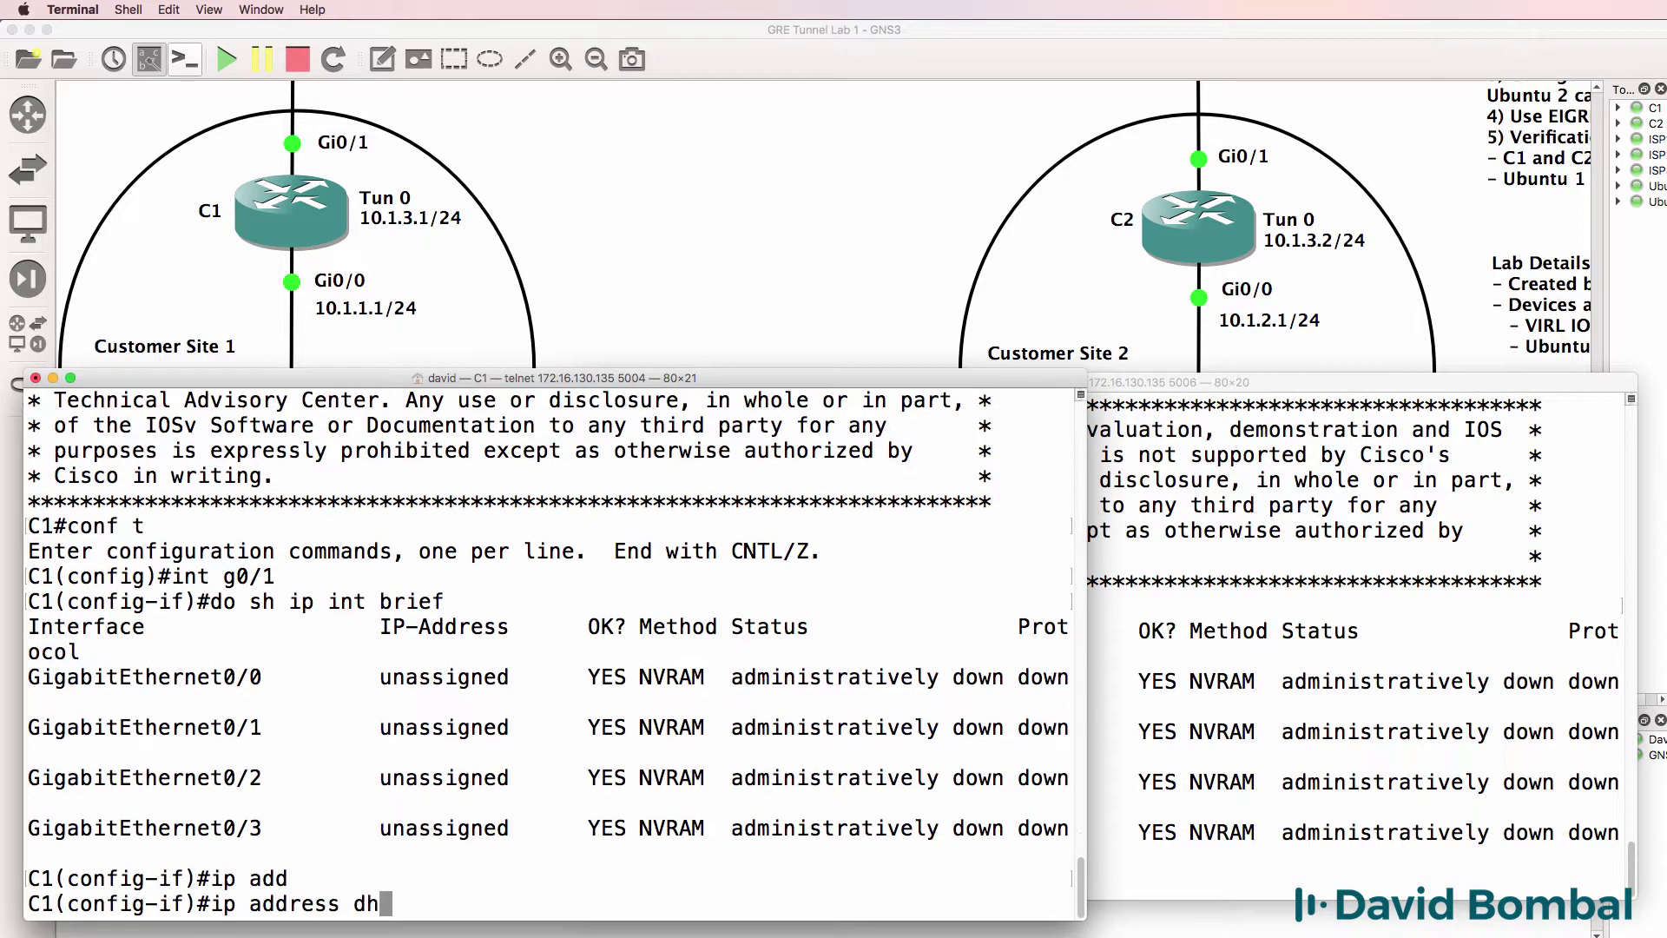
key("Tab")
key("Return")
type("no shut")
key("Return")
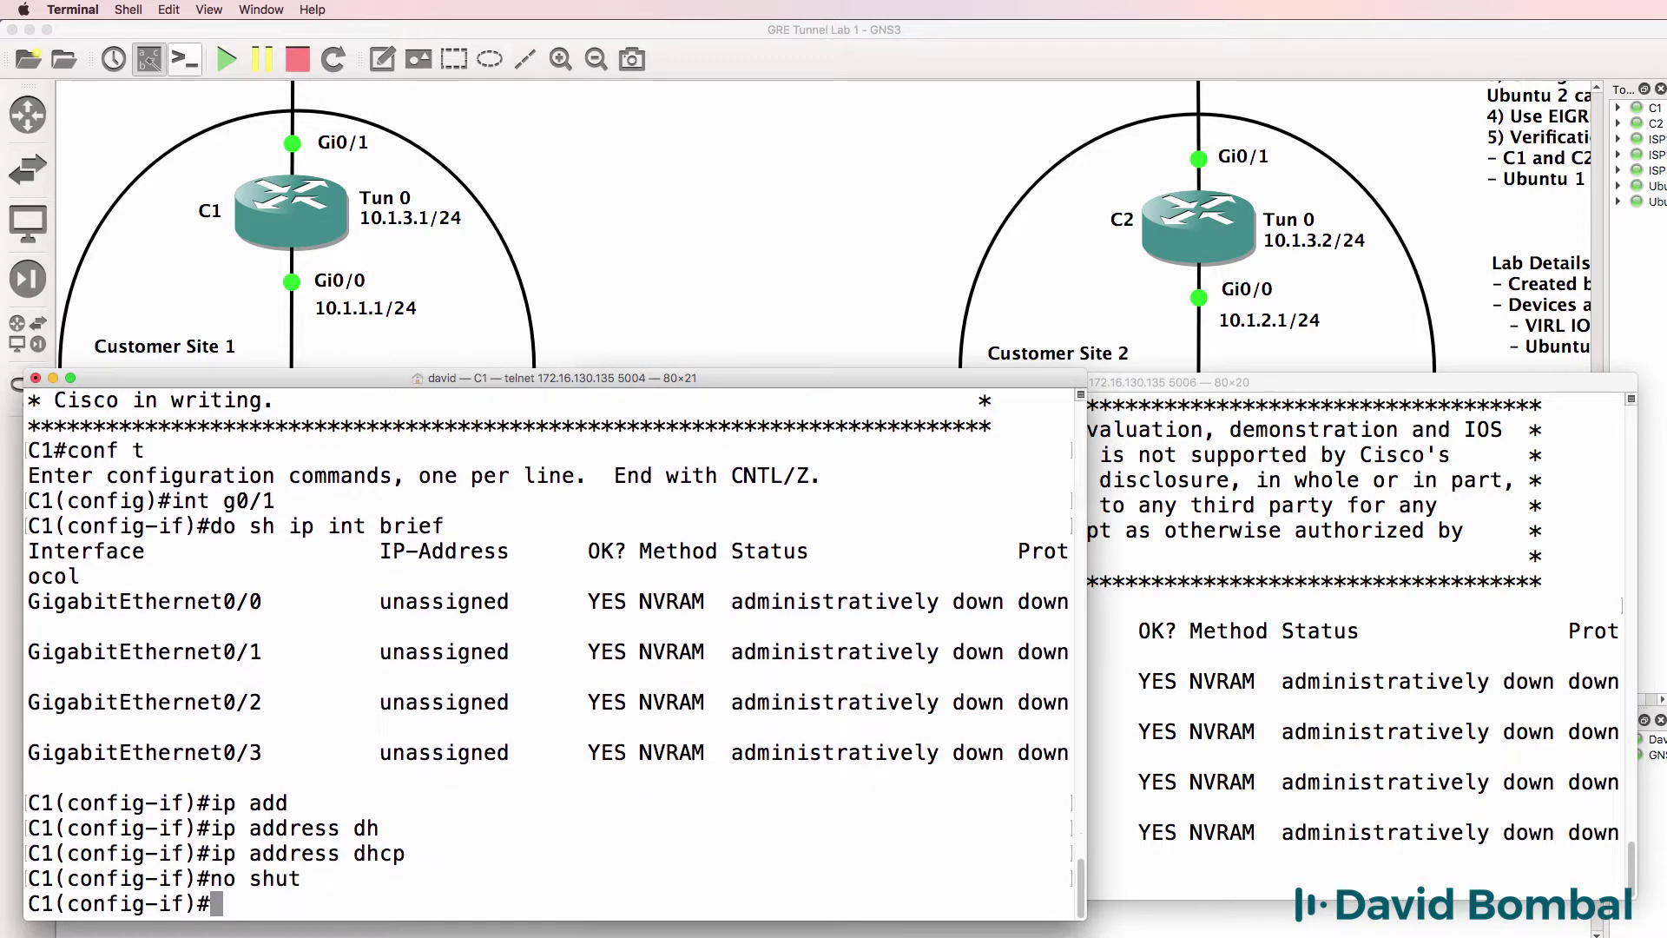
type("int g0/0")
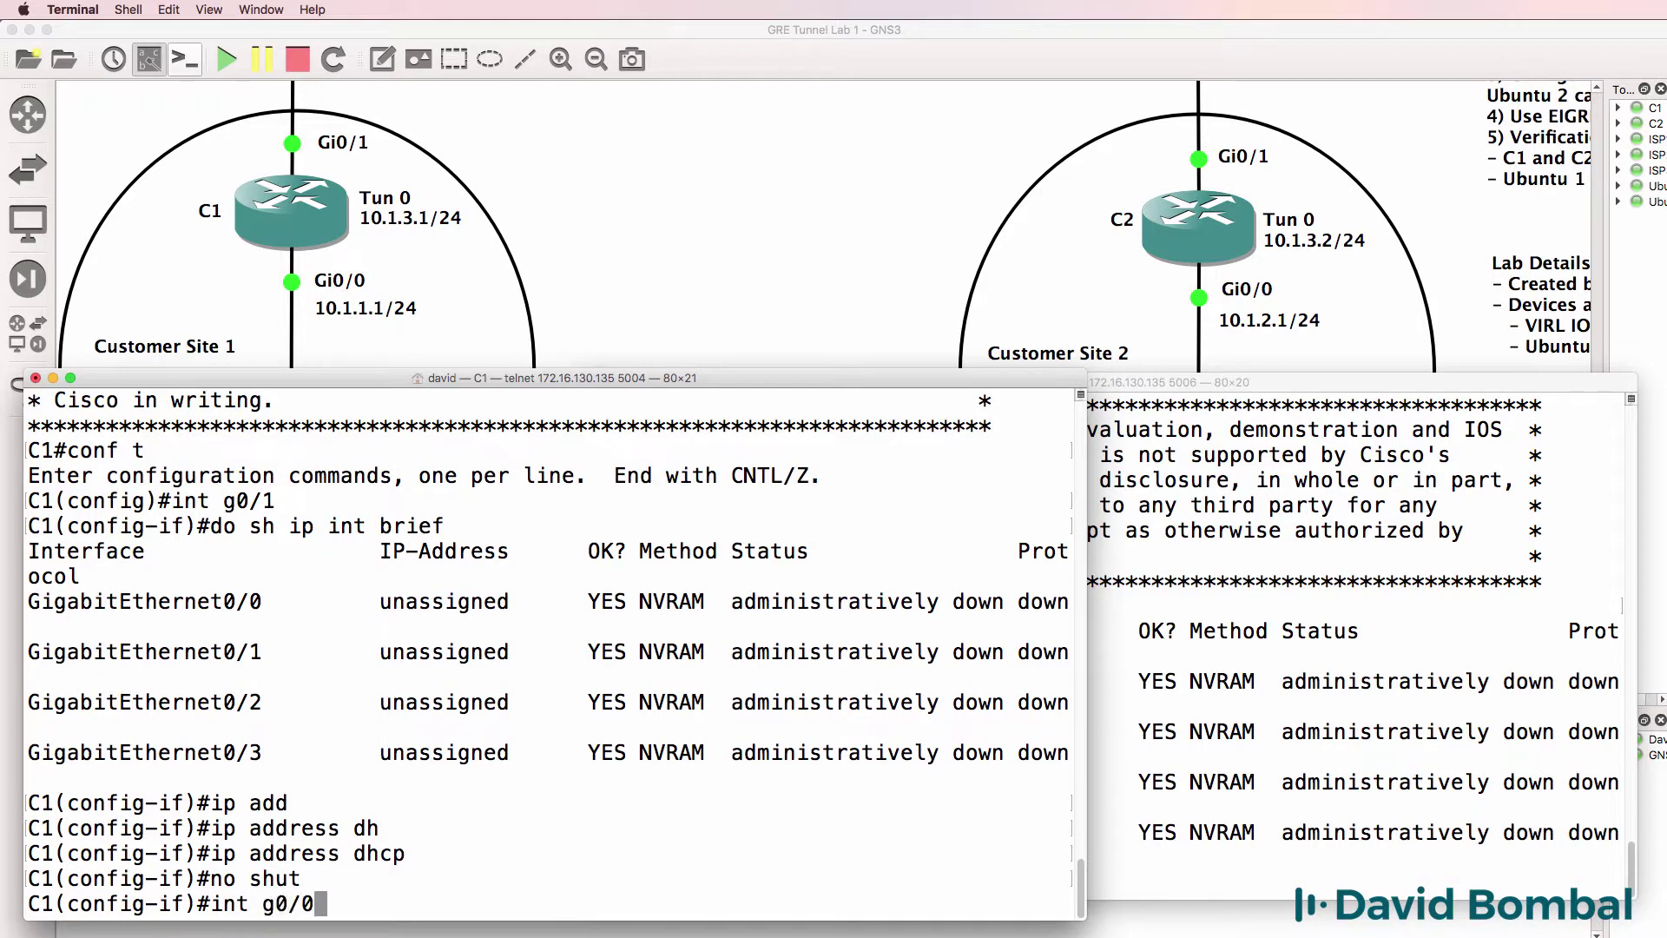
Enable C1's G0/0 with static address 10.1.1.1 255.255.255.0
key("Return")
type("no shut")
key("Return")
type("ip add")
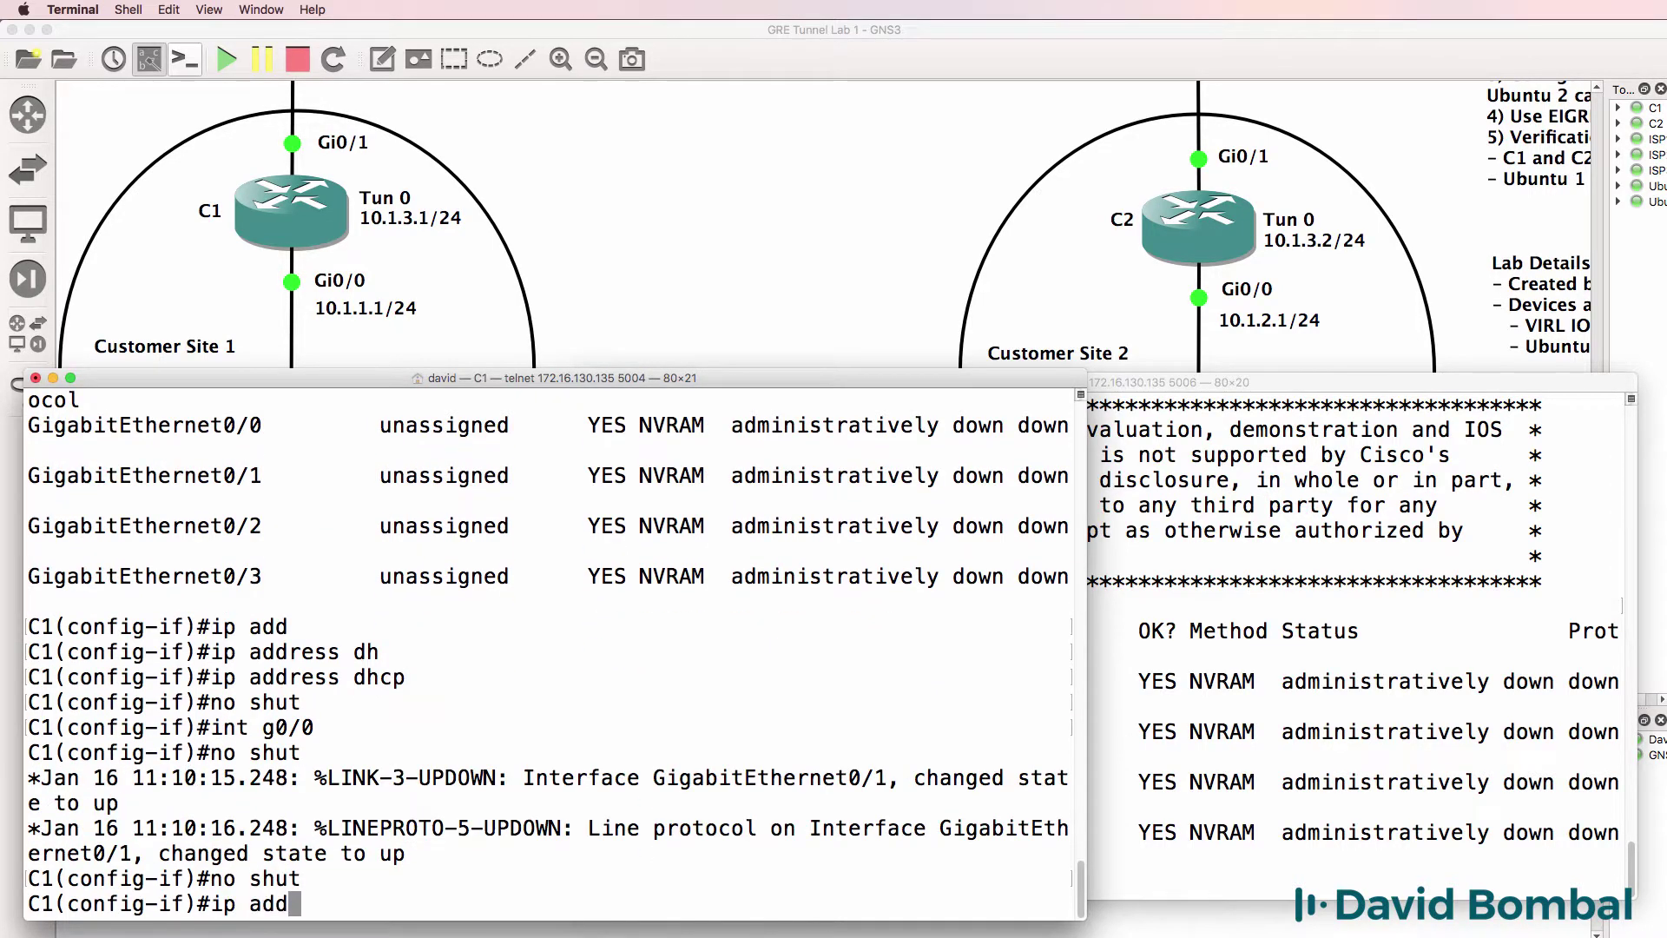
key("Tab")
type("10.1.1.1 255")
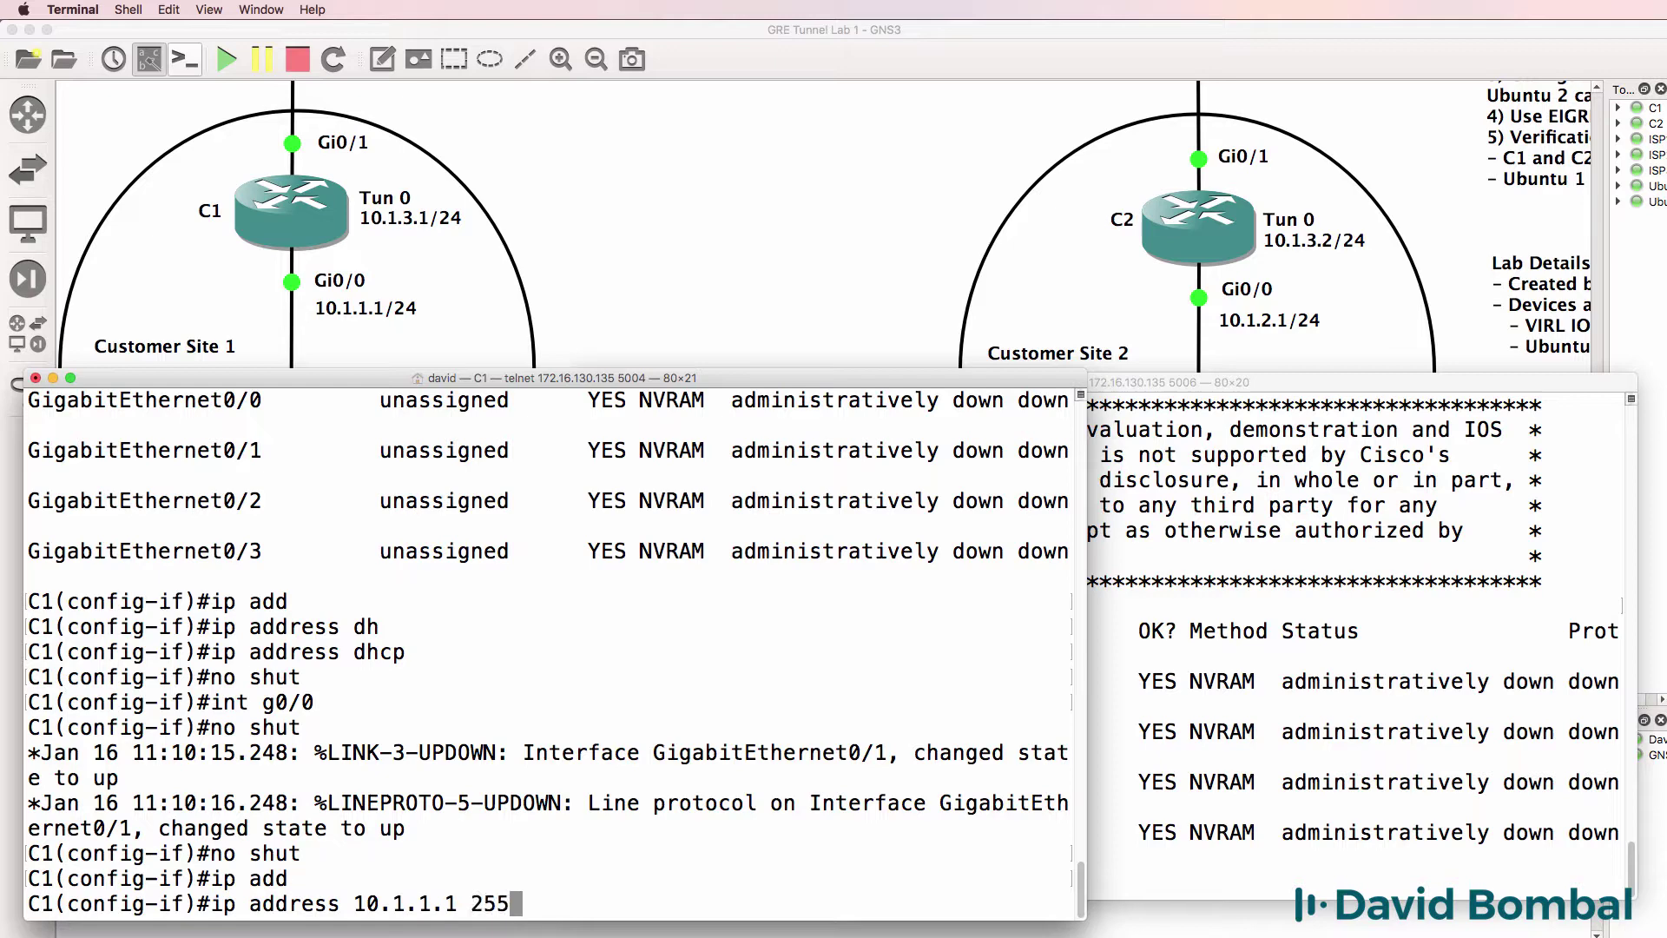
type(".255.255.0")
key("Return")
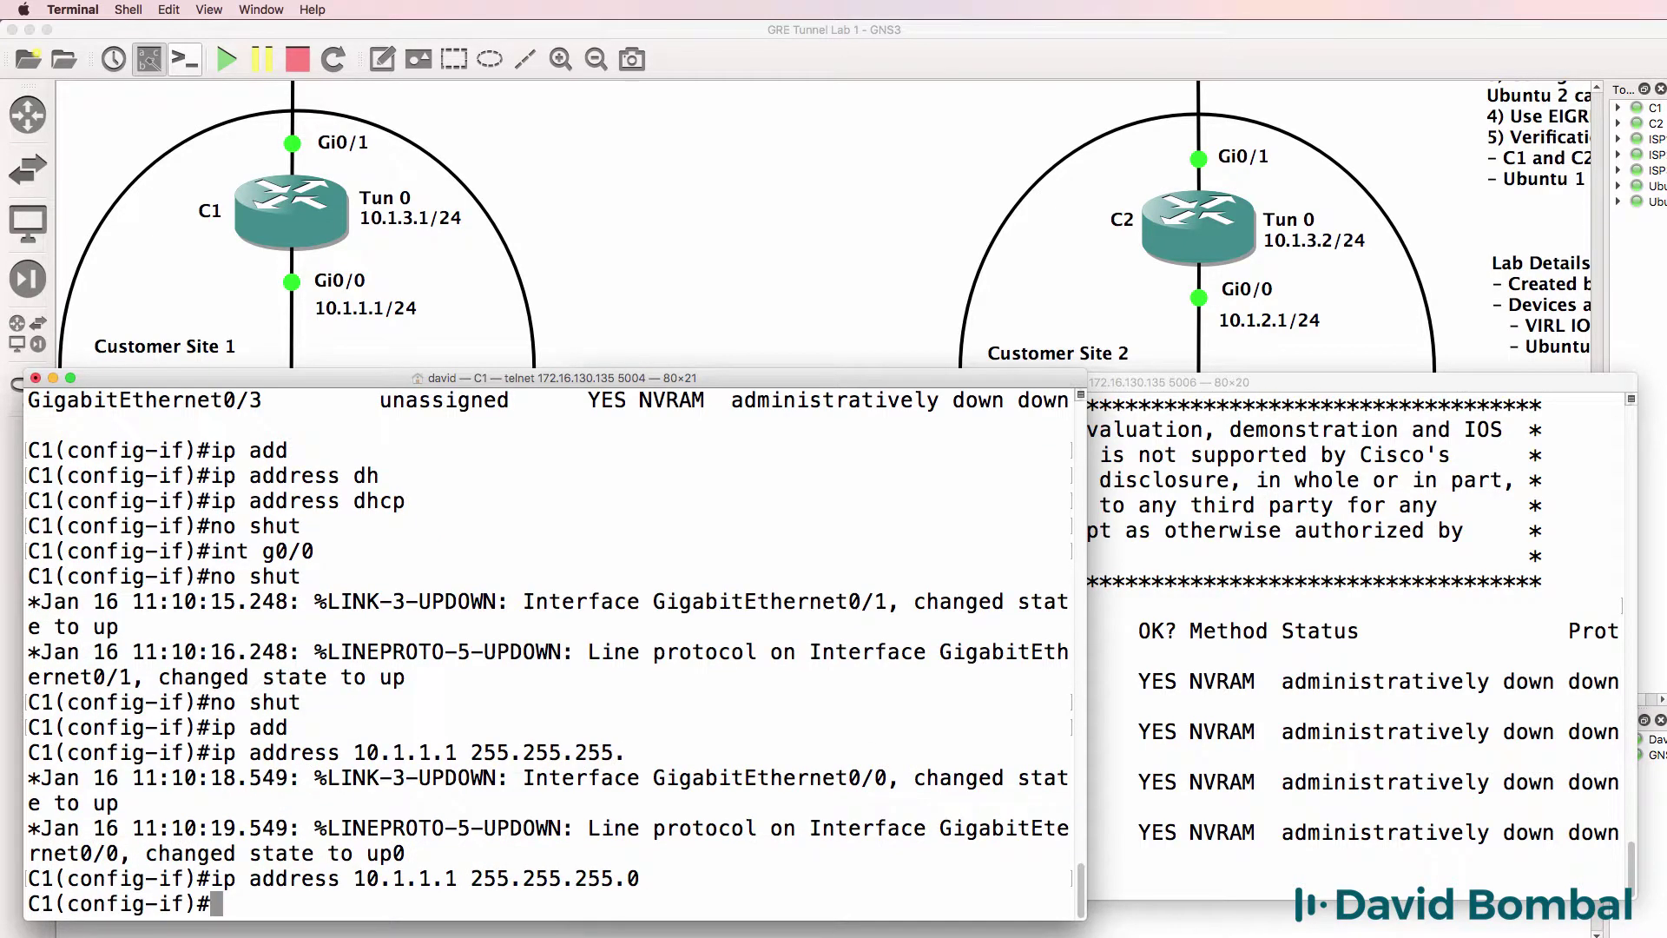
key("super+Tab")
scroll(834, 391, "right", 10)
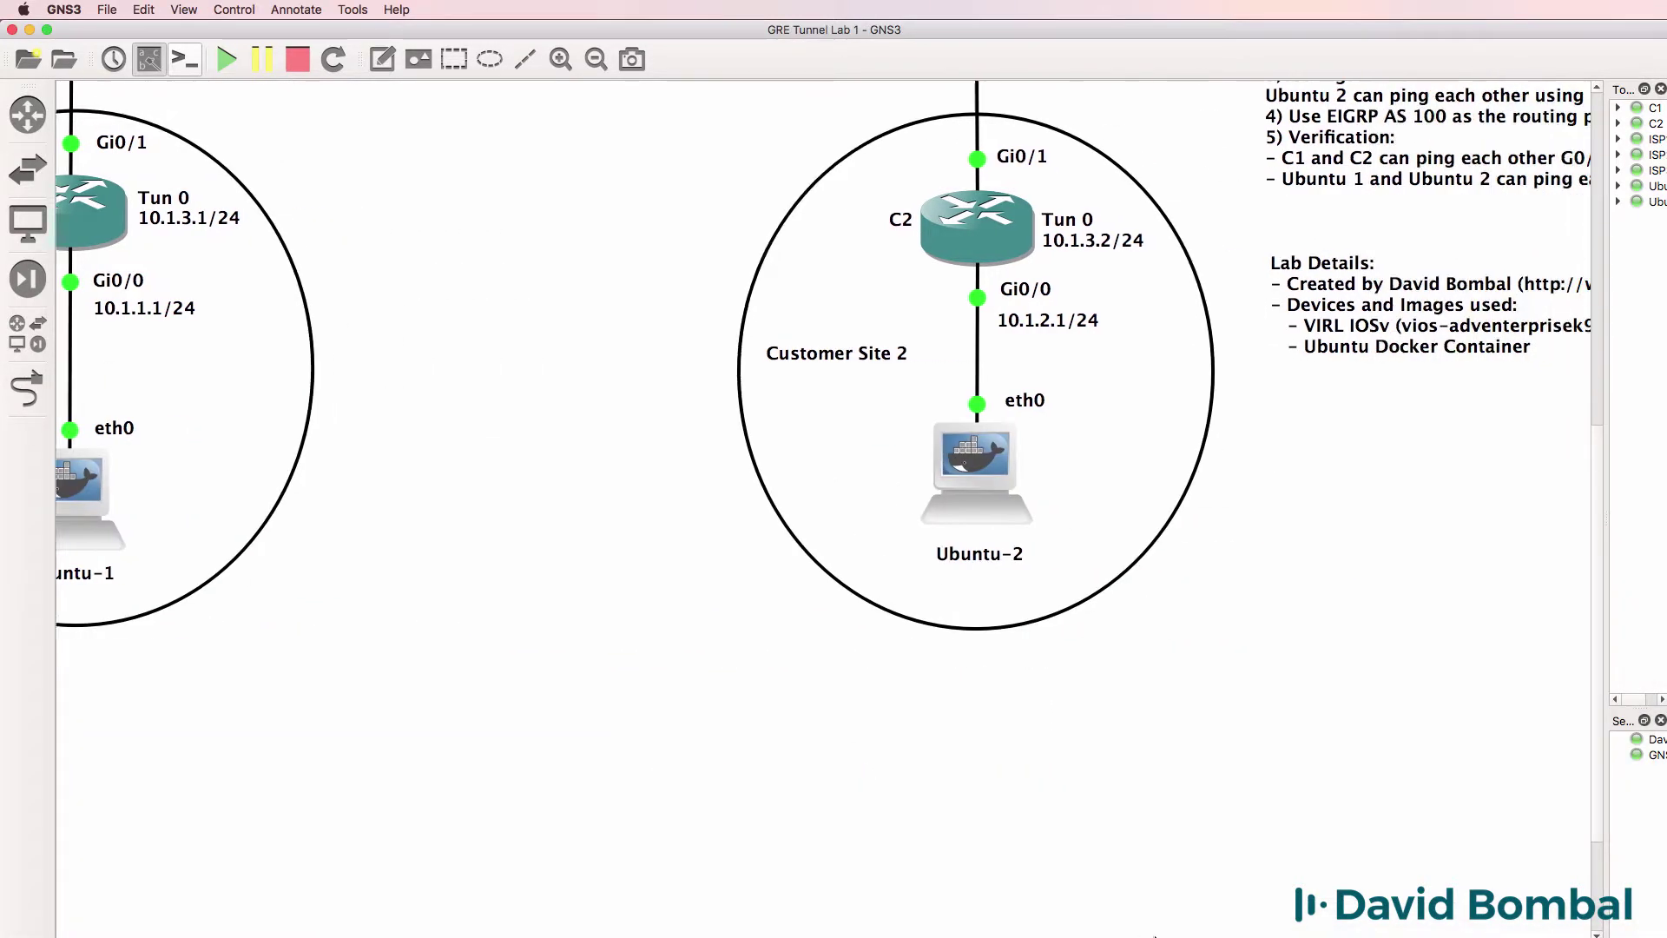
scroll(833, 390, "right", 5)
scroll(1594, 506, "up", 3)
scroll(1600, 464, "up", 5)
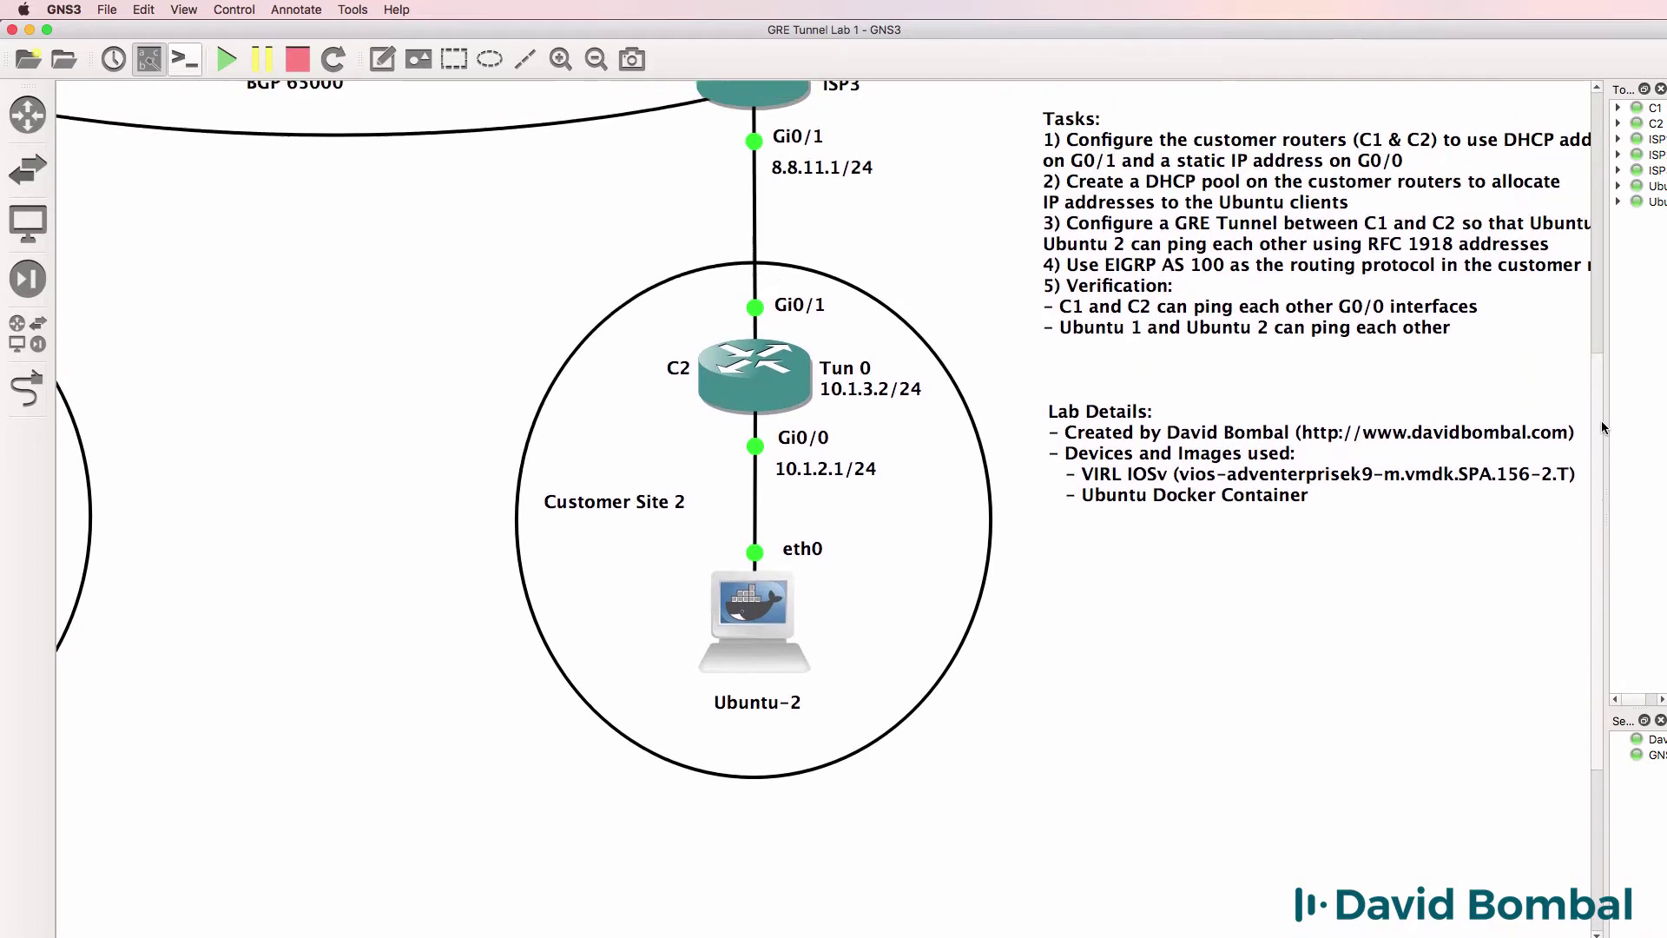
scroll(1601, 421, "up", 3)
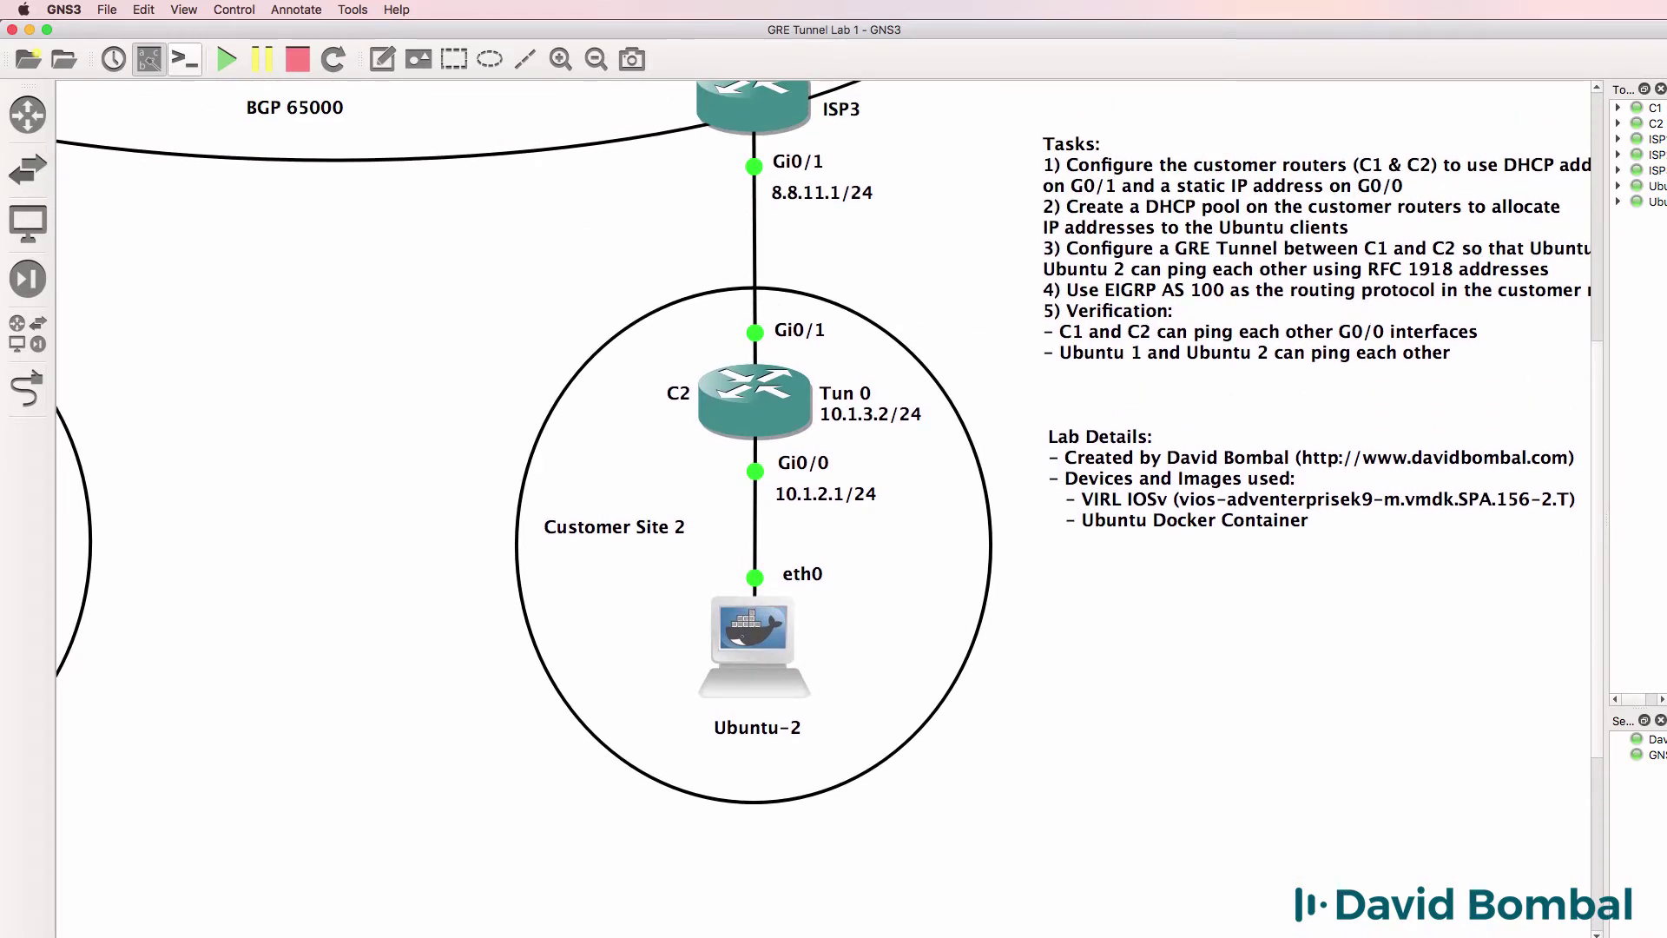
scroll(1268, 411, "left", 10)
scroll(1268, 412, "left", 5)
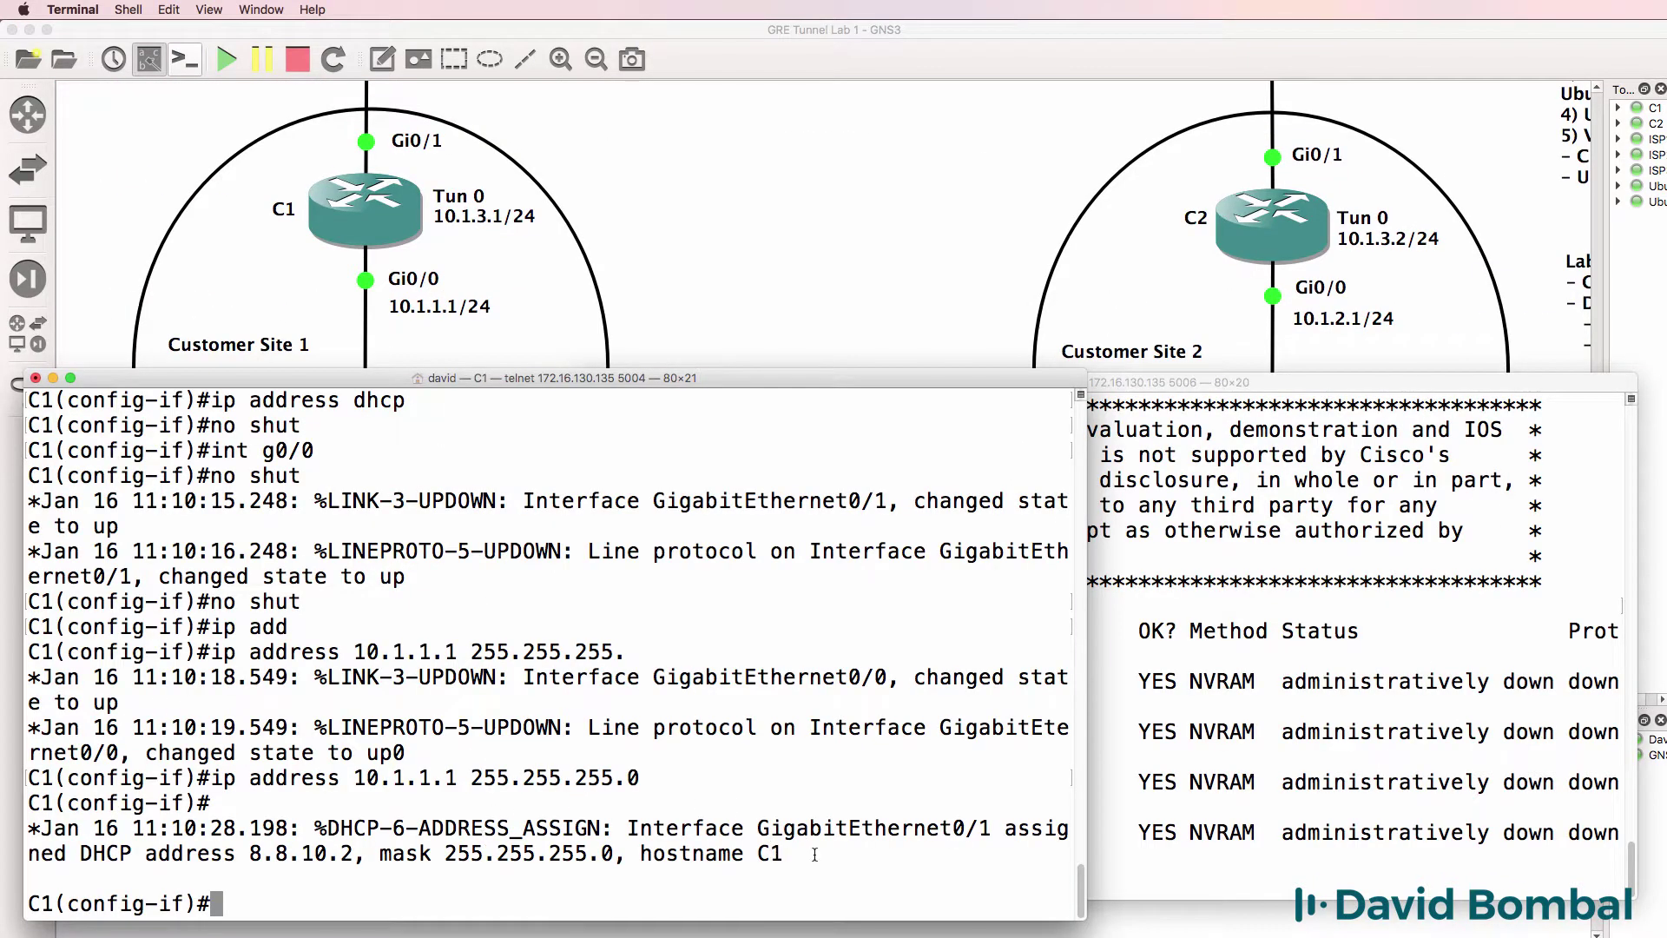
Leave config mode and confirm C1's G0/1 got 8.8.10.2 via DHCP
left_click_drag(813, 855, 4, 839)
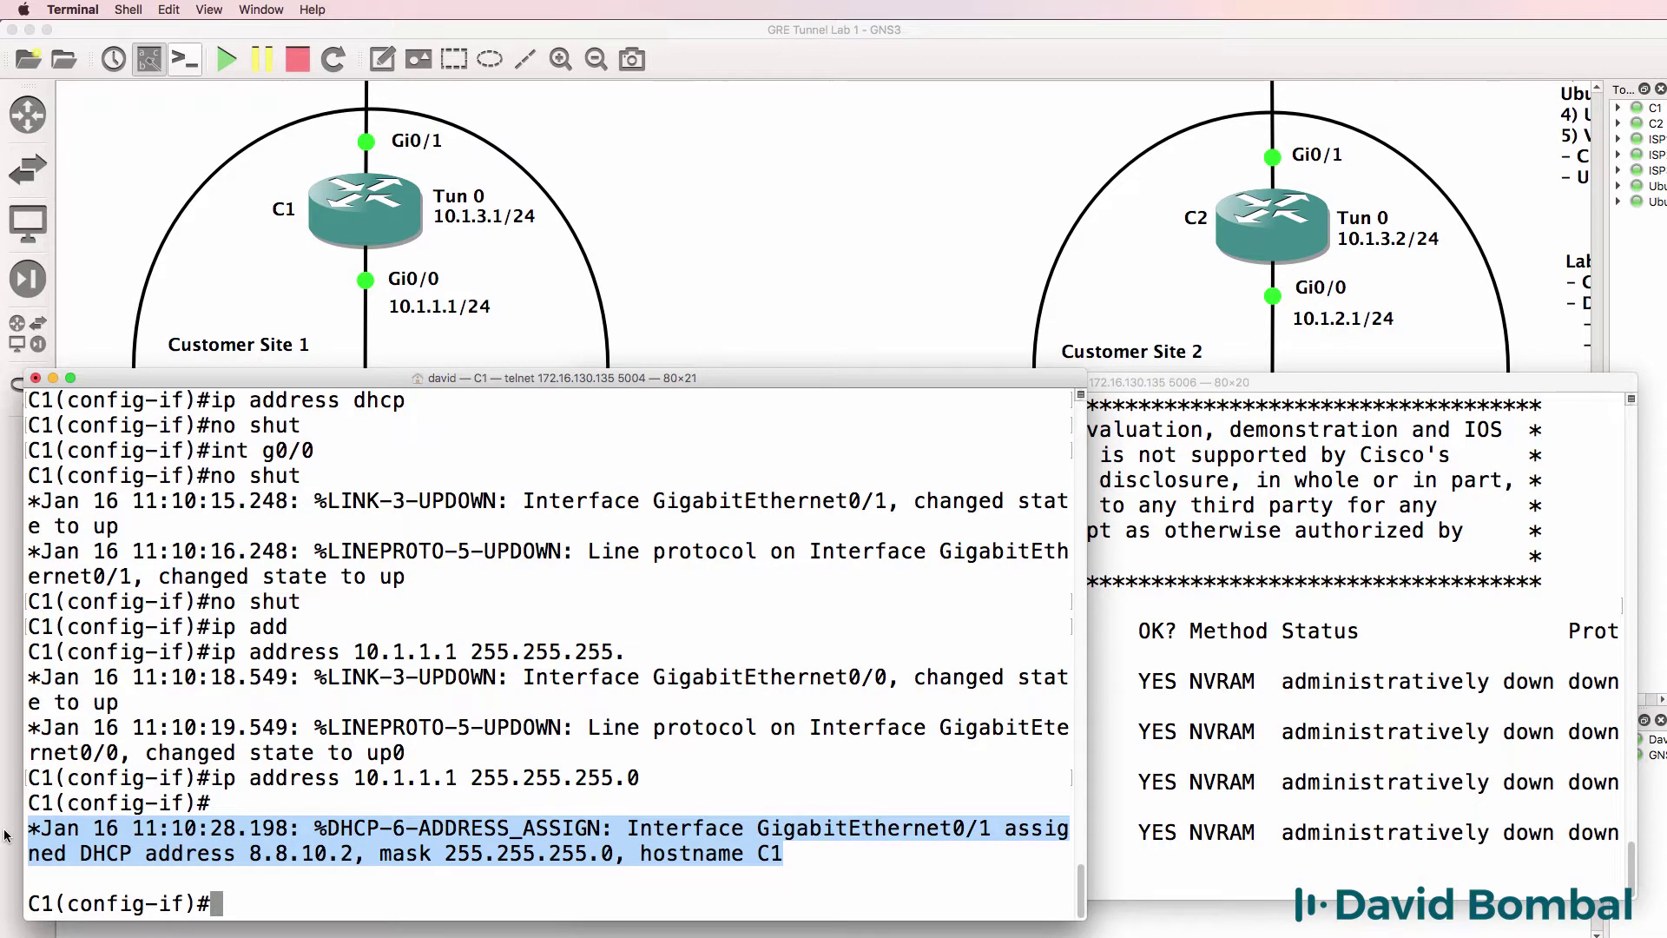
type("end")
key("Return")
key("Return")
type("sh")
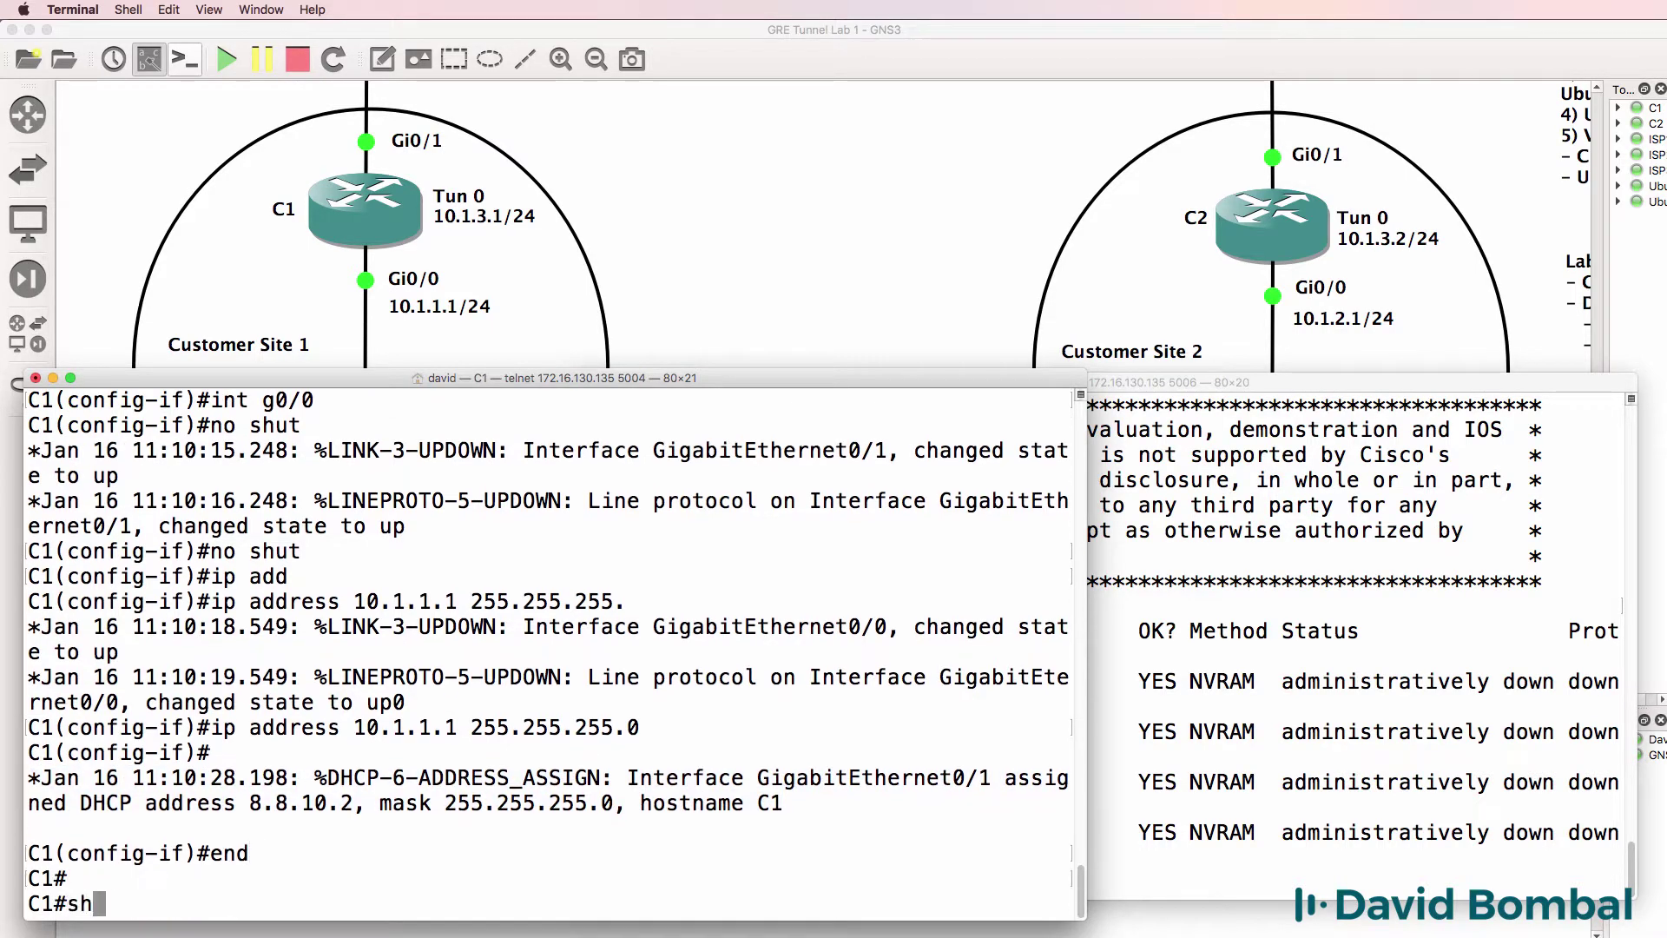
type(" ip int rbi")
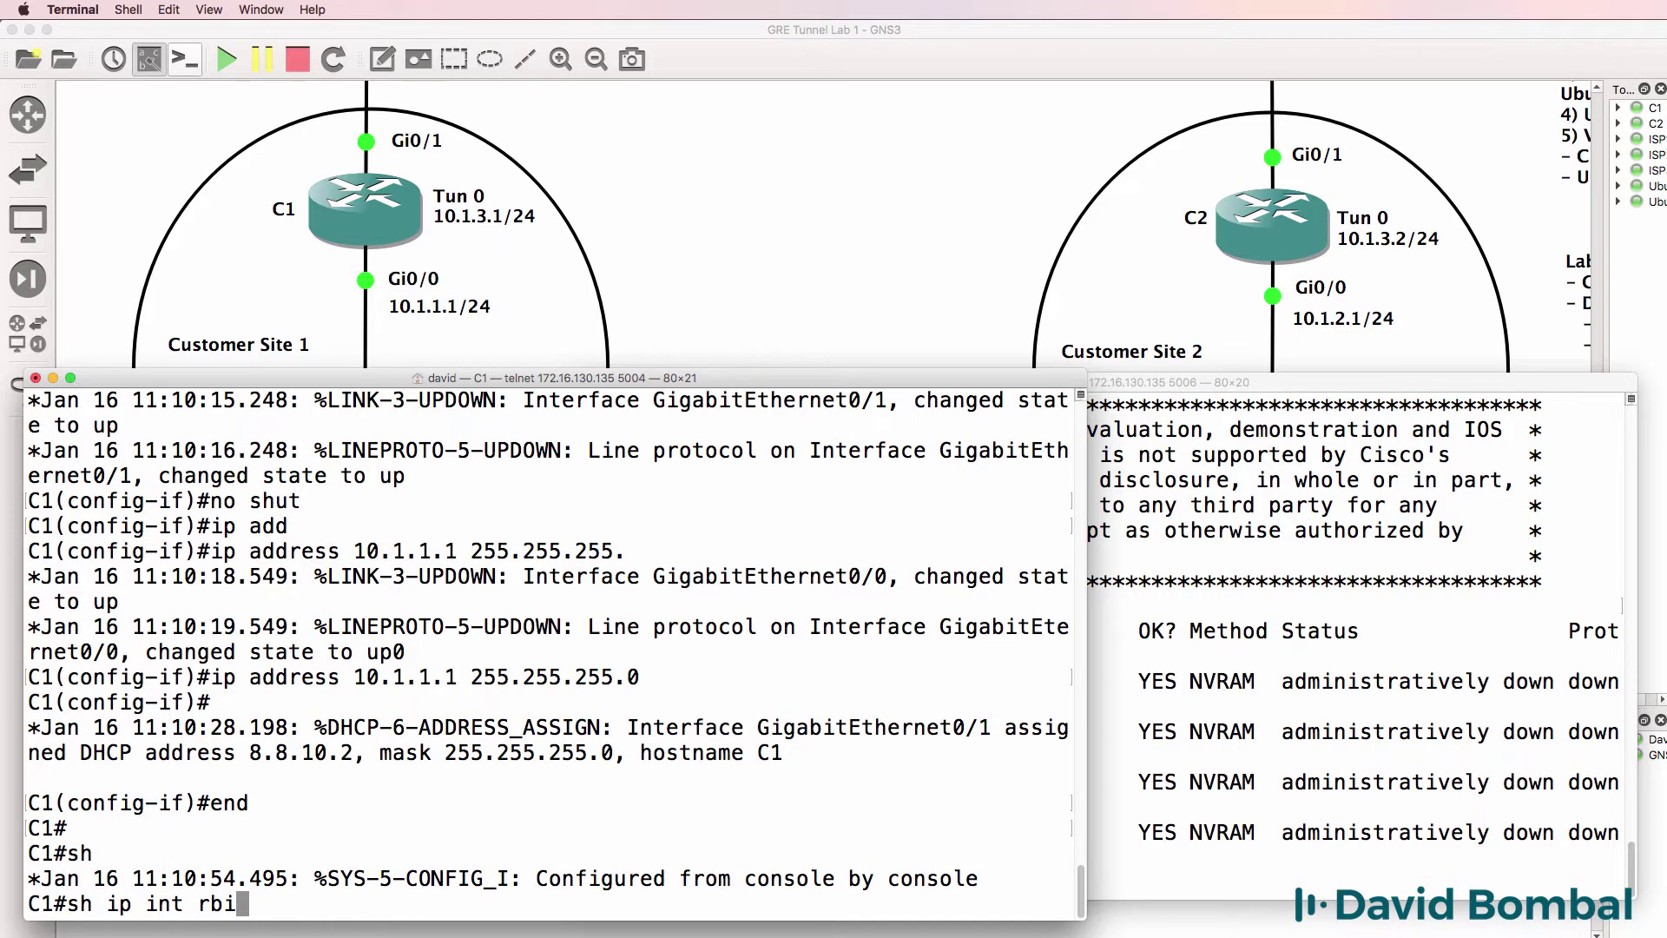
key("BackSpace")
key("BackSpace")
type("brief")
key("Return")
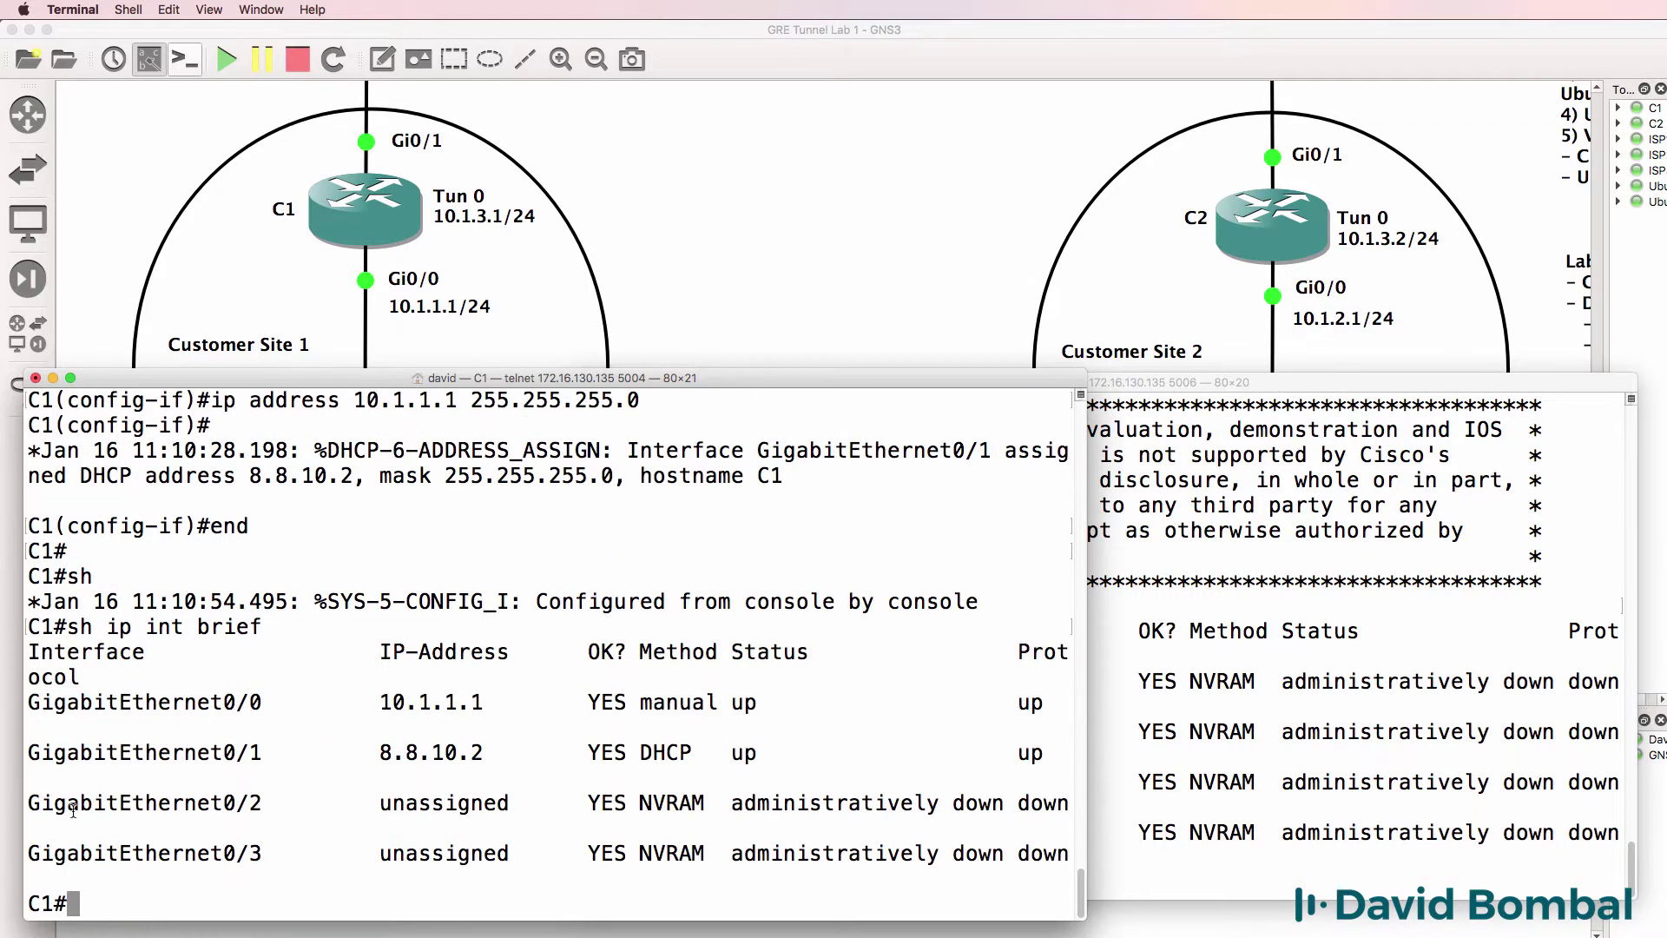
left_click_drag(504, 751, 23, 755)
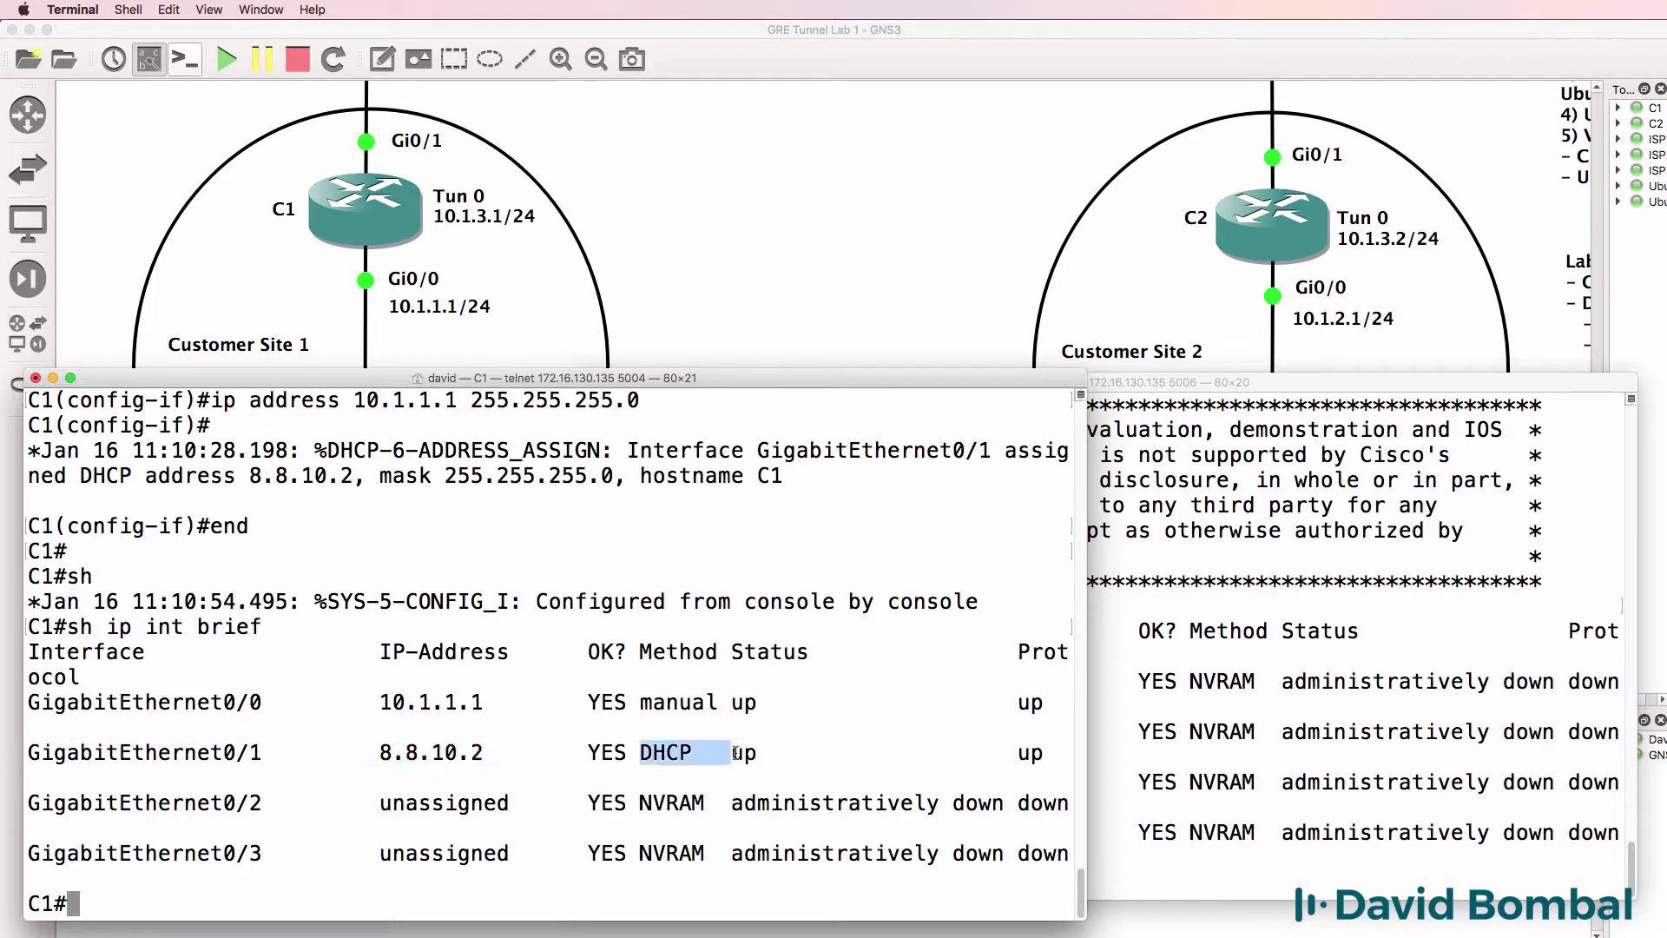
left_click_drag(639, 752, 694, 752)
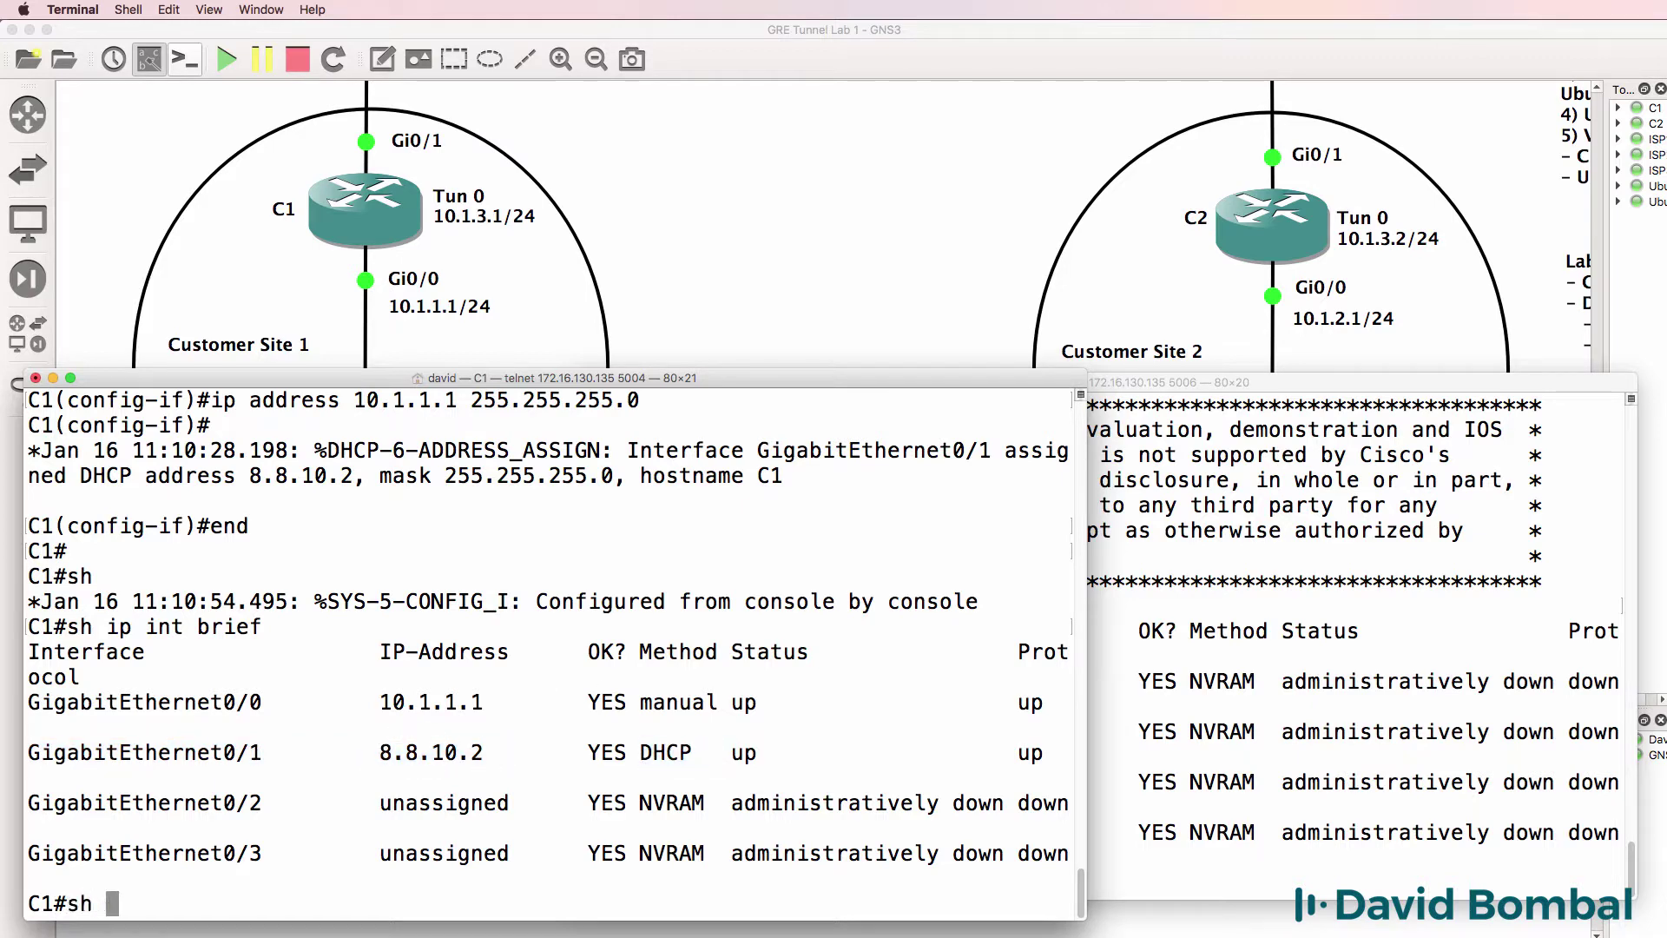
type("sh ip route")
Check C1's routing table for the default route via gateway 8.8.10.1
key("Return")
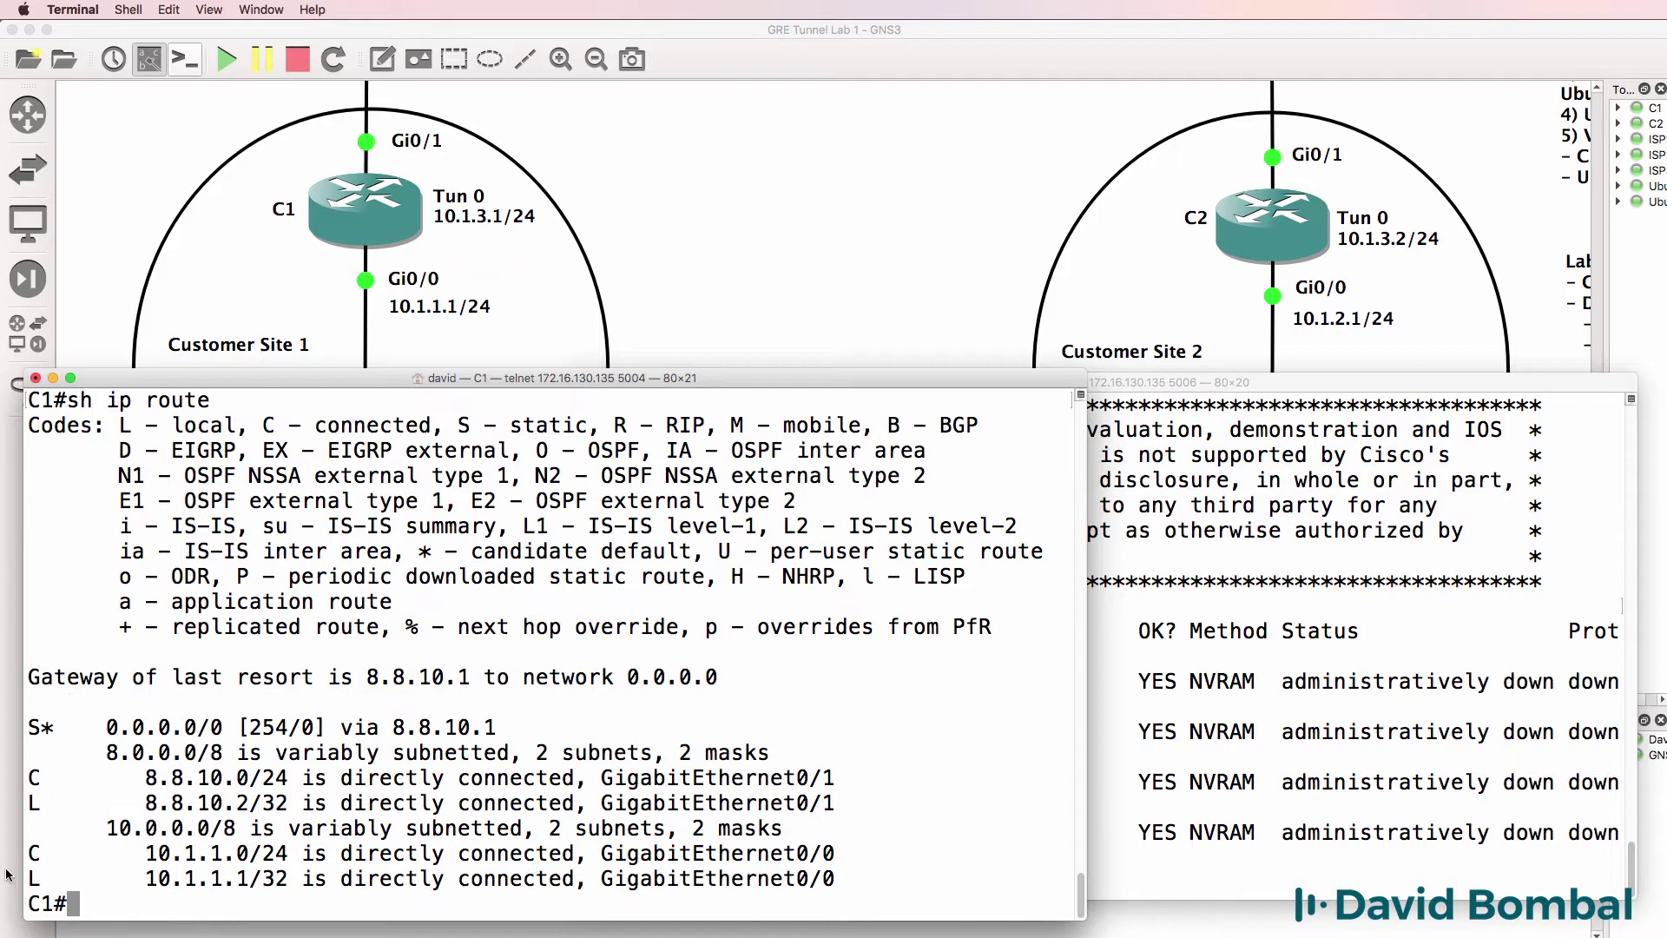
left_click_drag(498, 726, 23, 726)
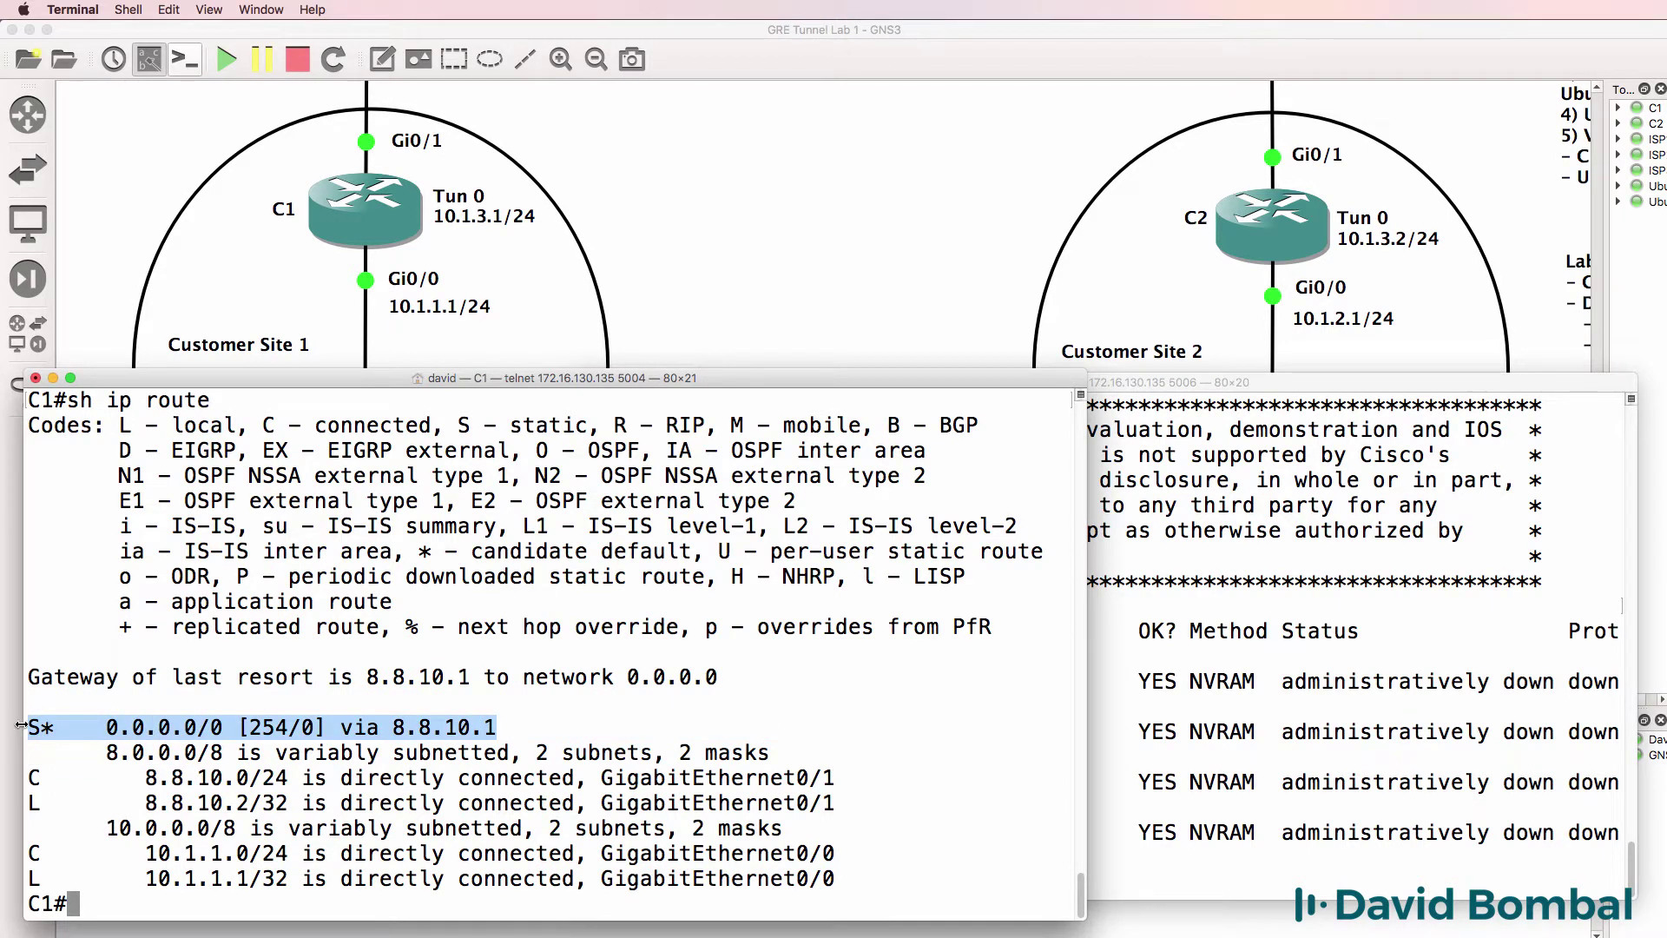
left_click_drag(30, 676, 736, 686)
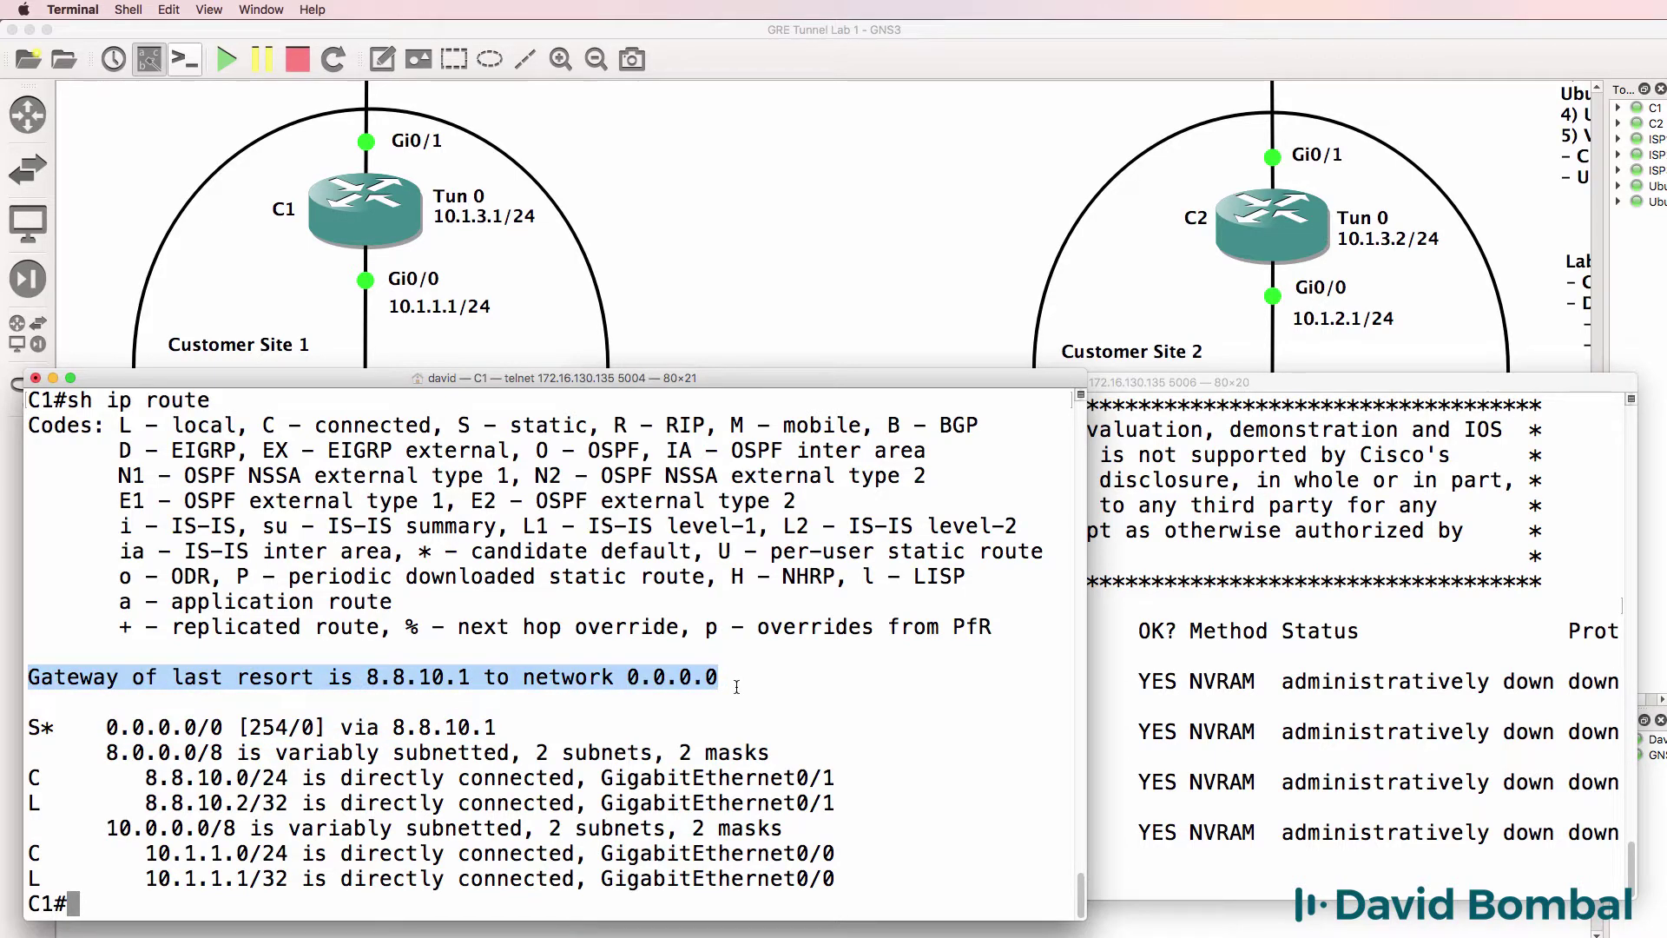
left_click_drag(368, 675, 472, 677)
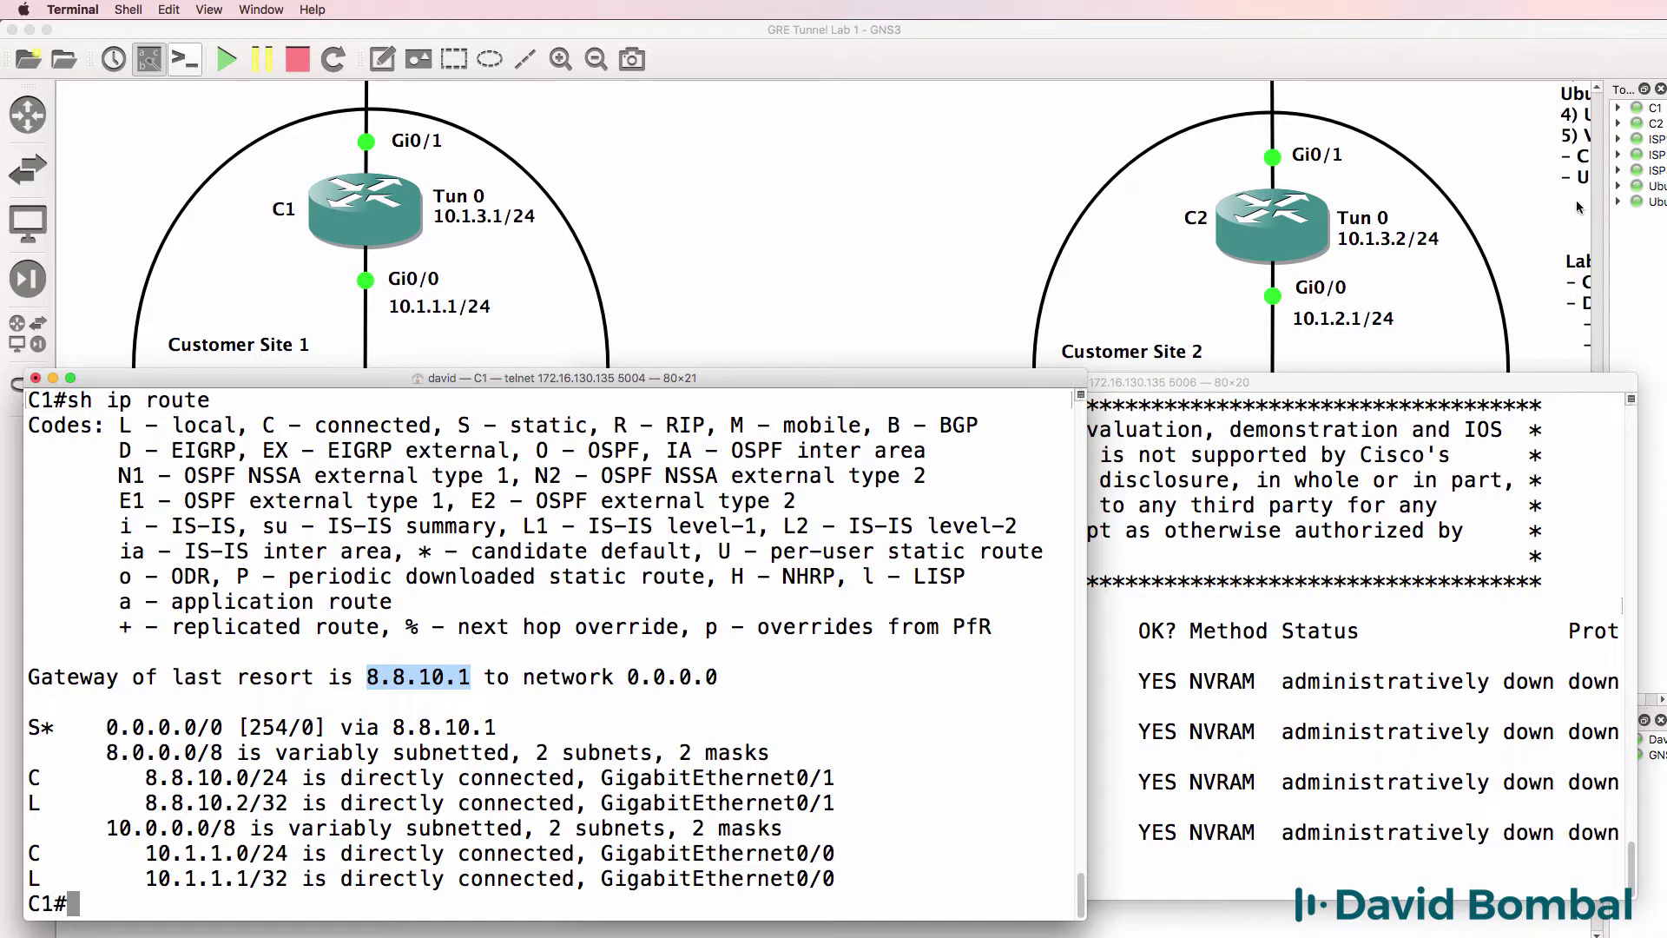
left_click(1505, 211)
scroll(1589, 457, "up", 5)
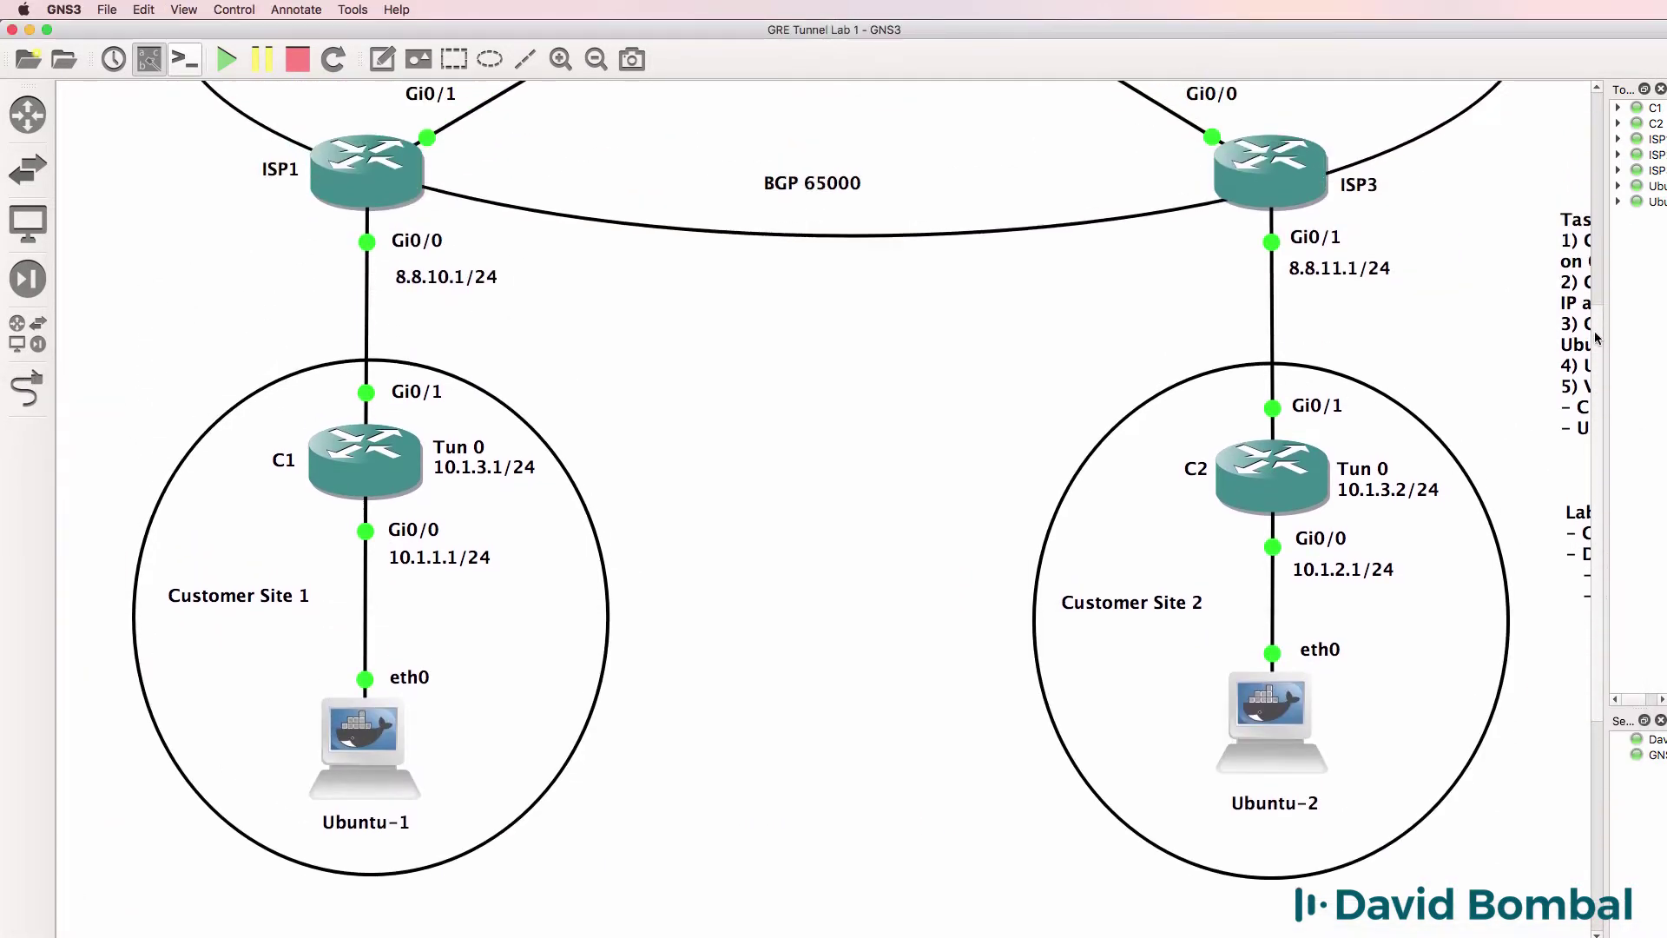
scroll(1588, 457, "up", 5)
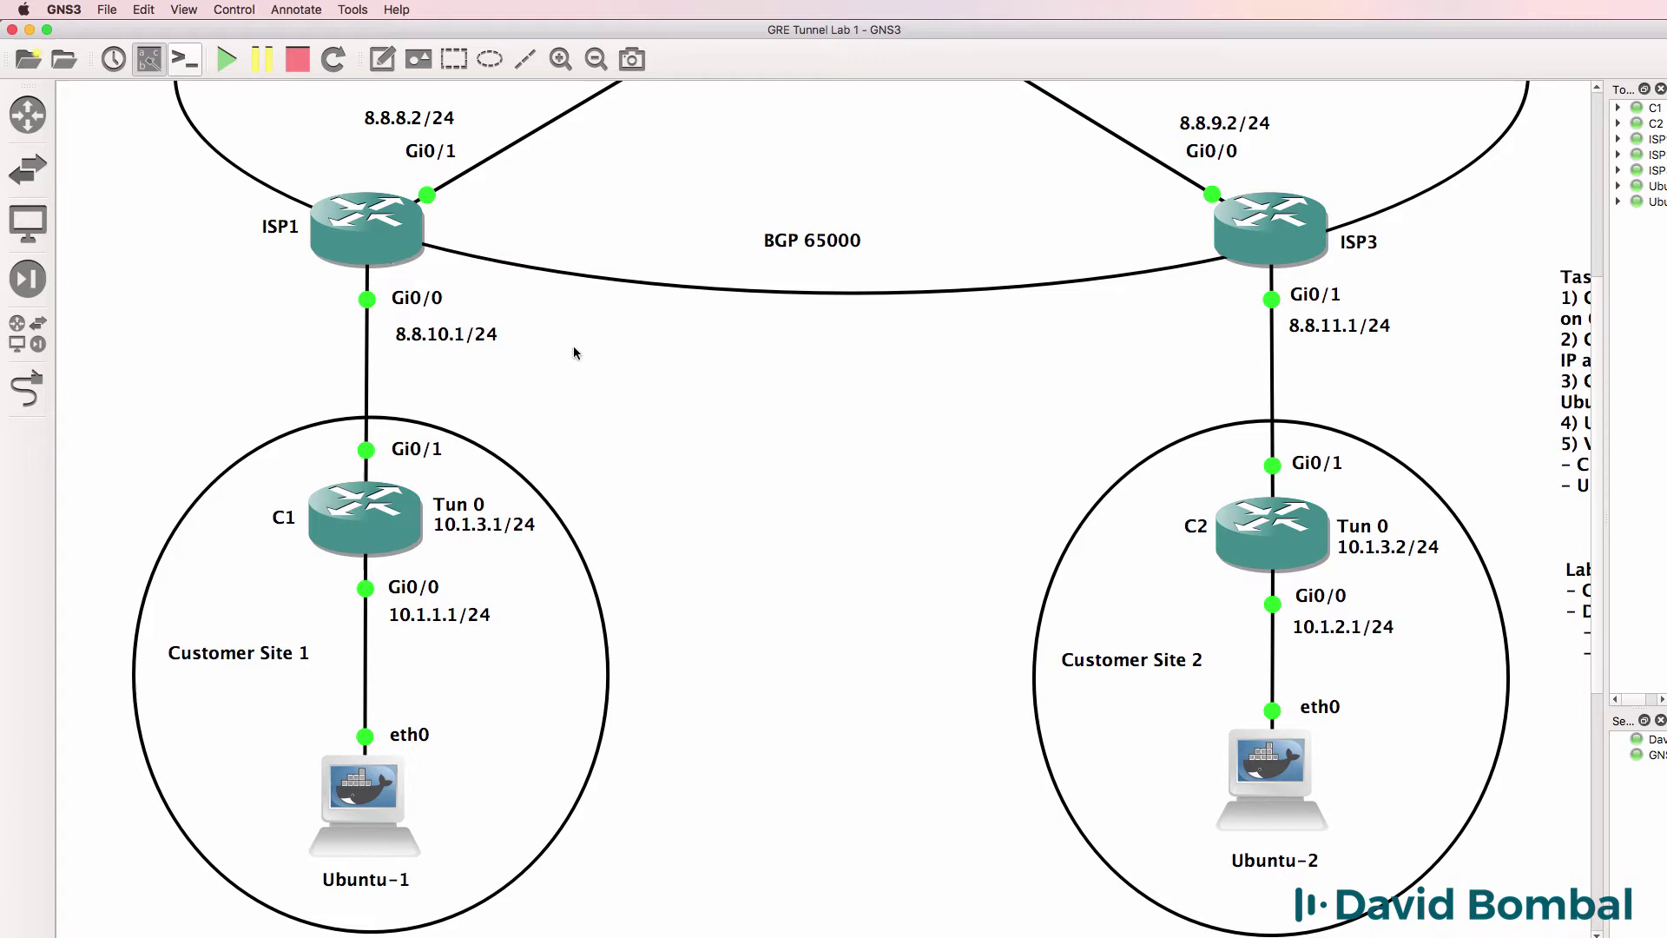
Bring ISP1's console to the front and move it higher on screen
key("super+Tab")
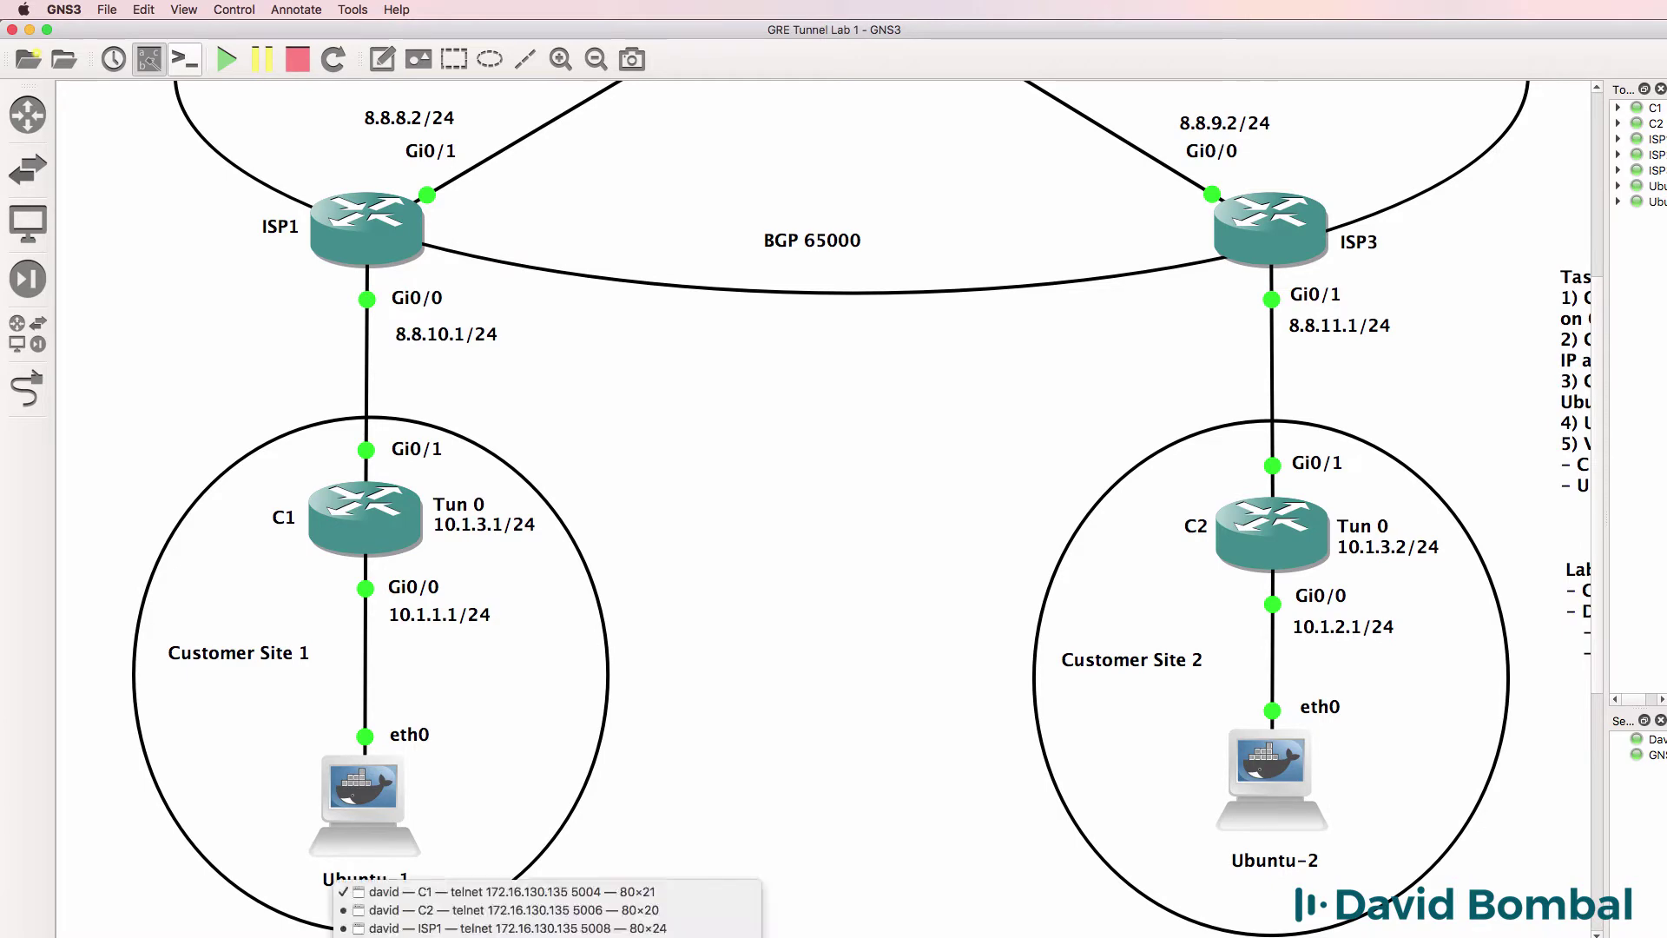
key("Down")
key("Return")
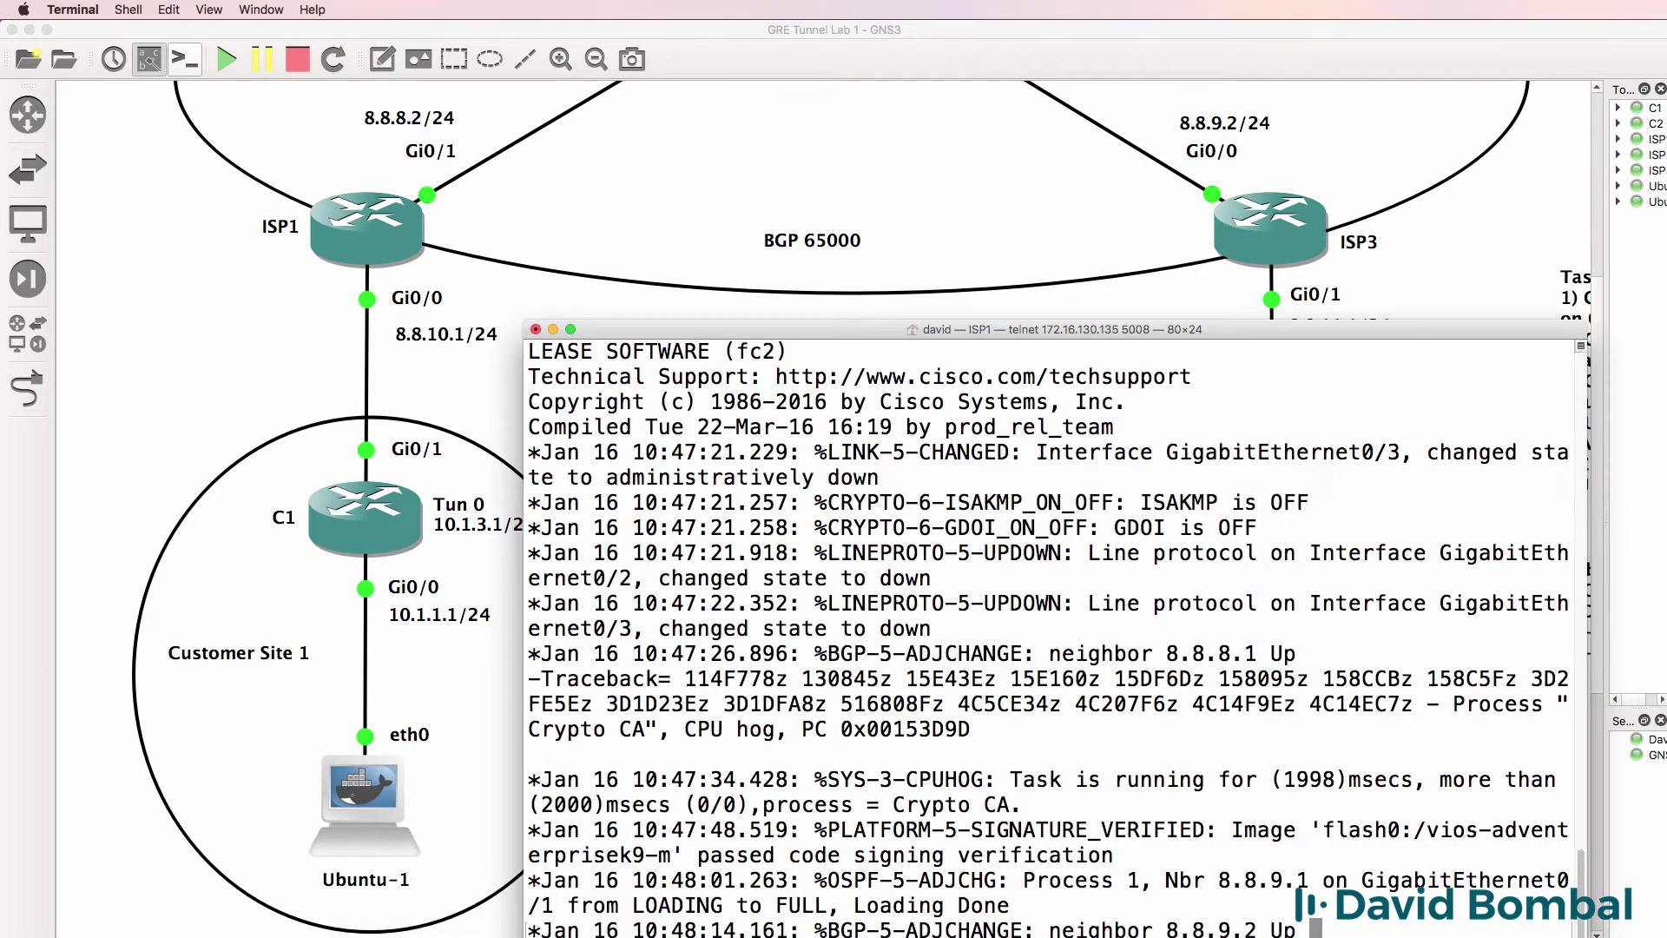
key("Return")
left_click_drag(701, 328, 682, 195)
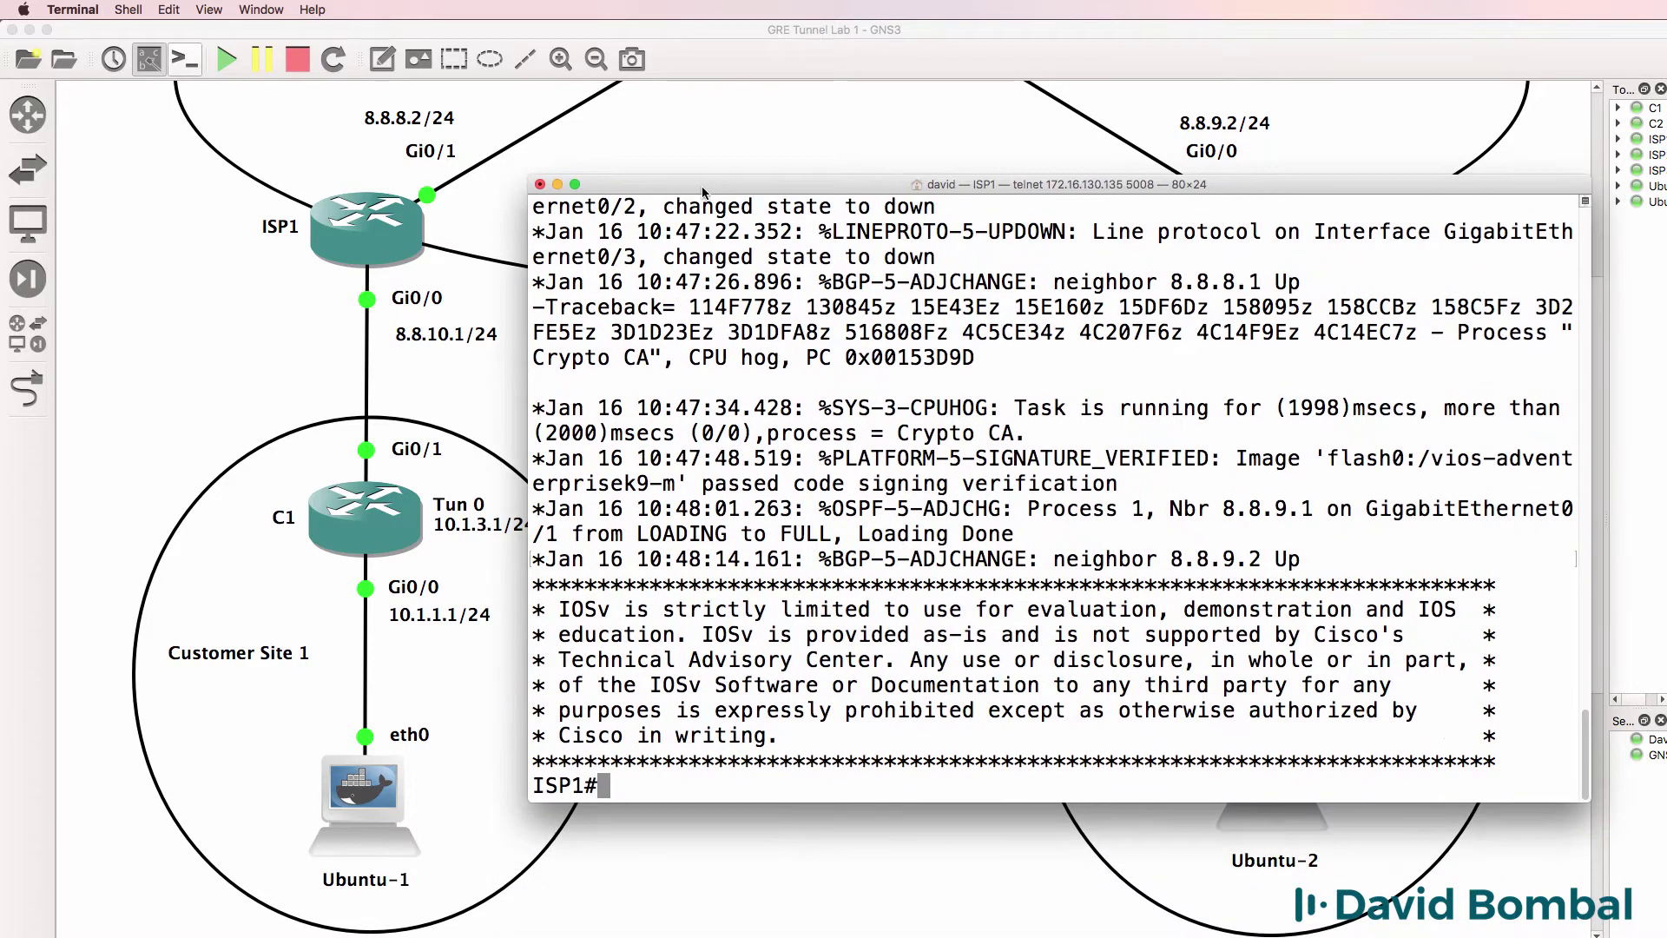
type("hh")
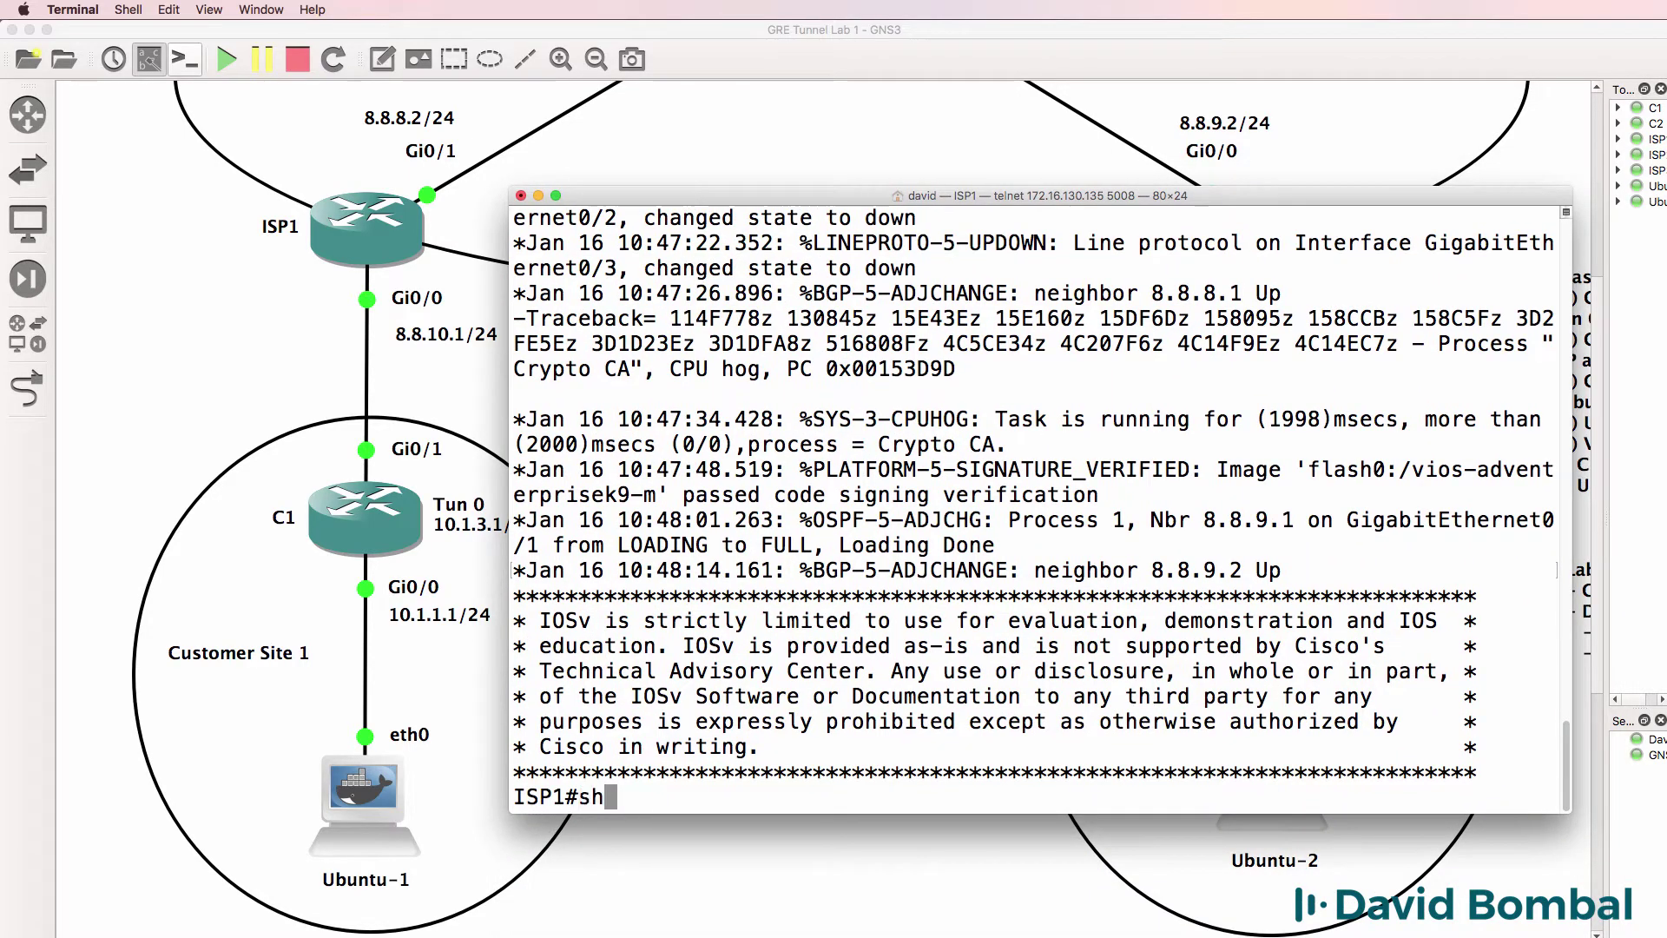
type(" ip dh")
Show ISP1's DHCP bindings and point out the 8.8.10.2 lease
key("Tab")
type("v")
key("BackSpace")
type("bi")
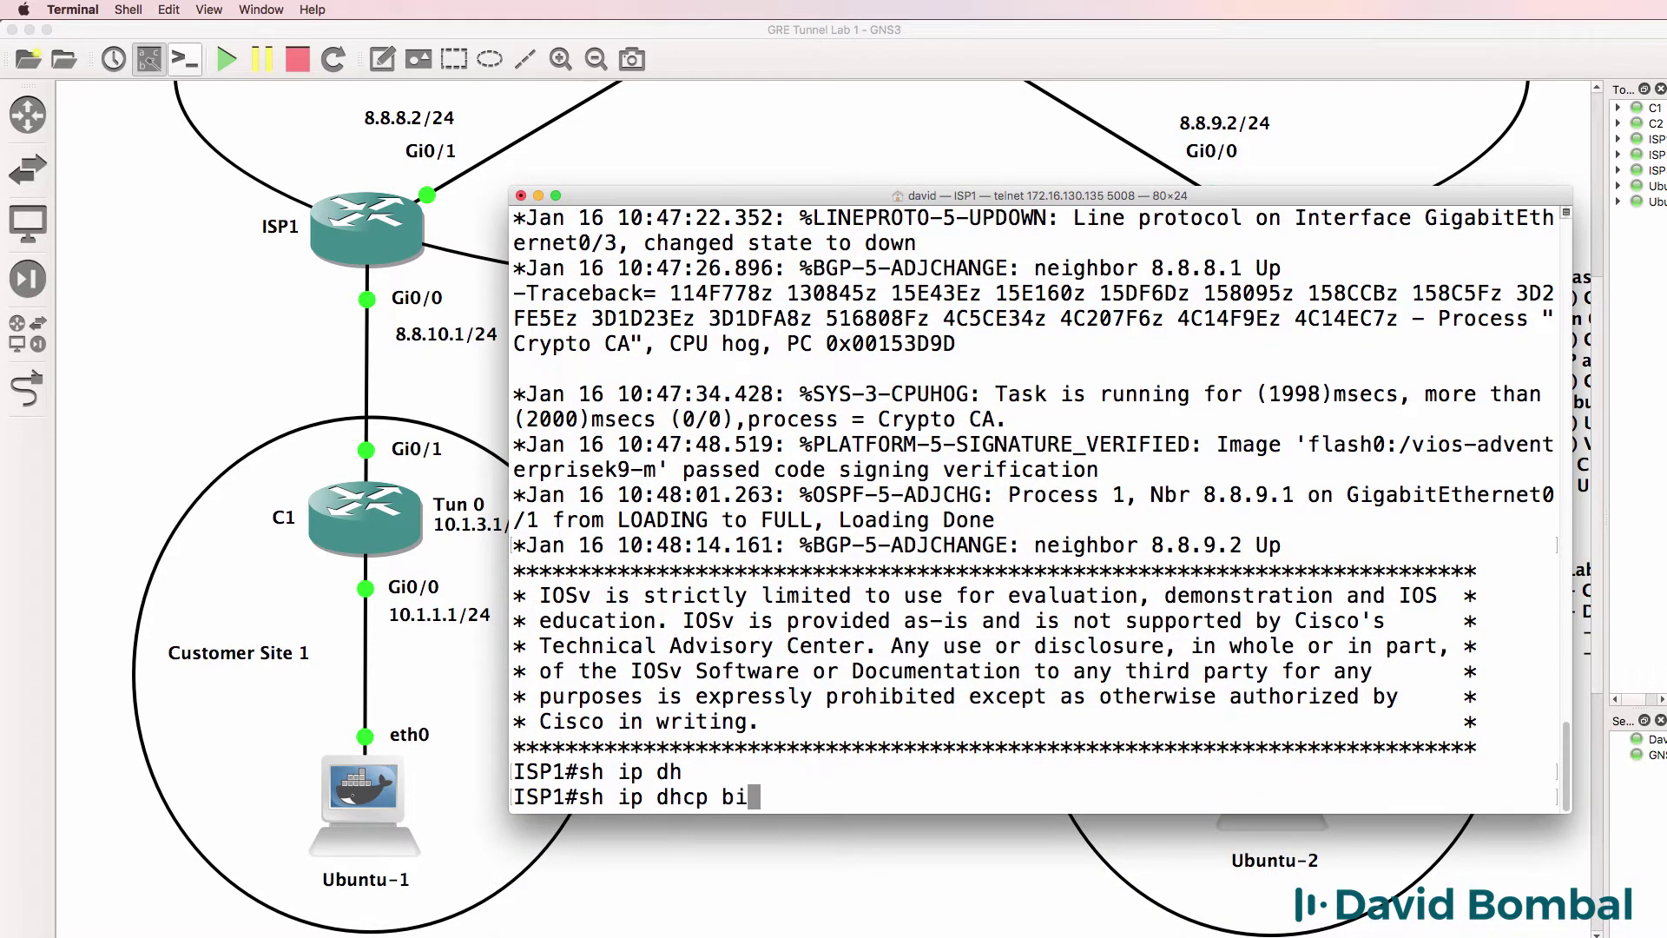
key("Tab")
key("Return")
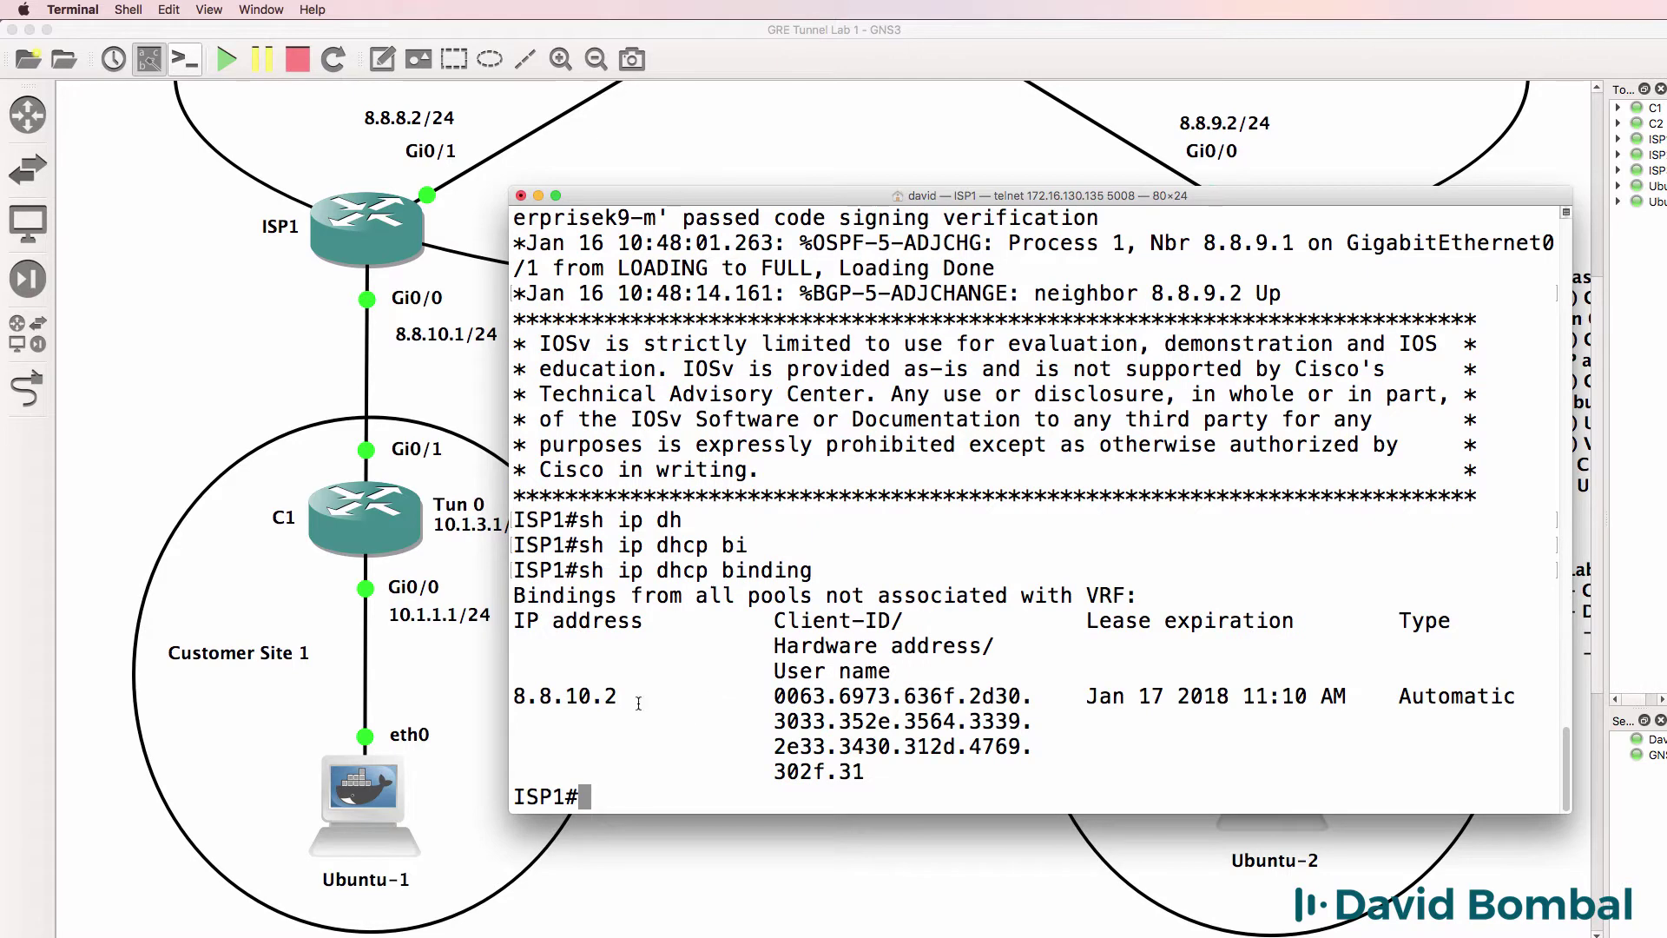
left_click_drag(638, 703, 474, 704)
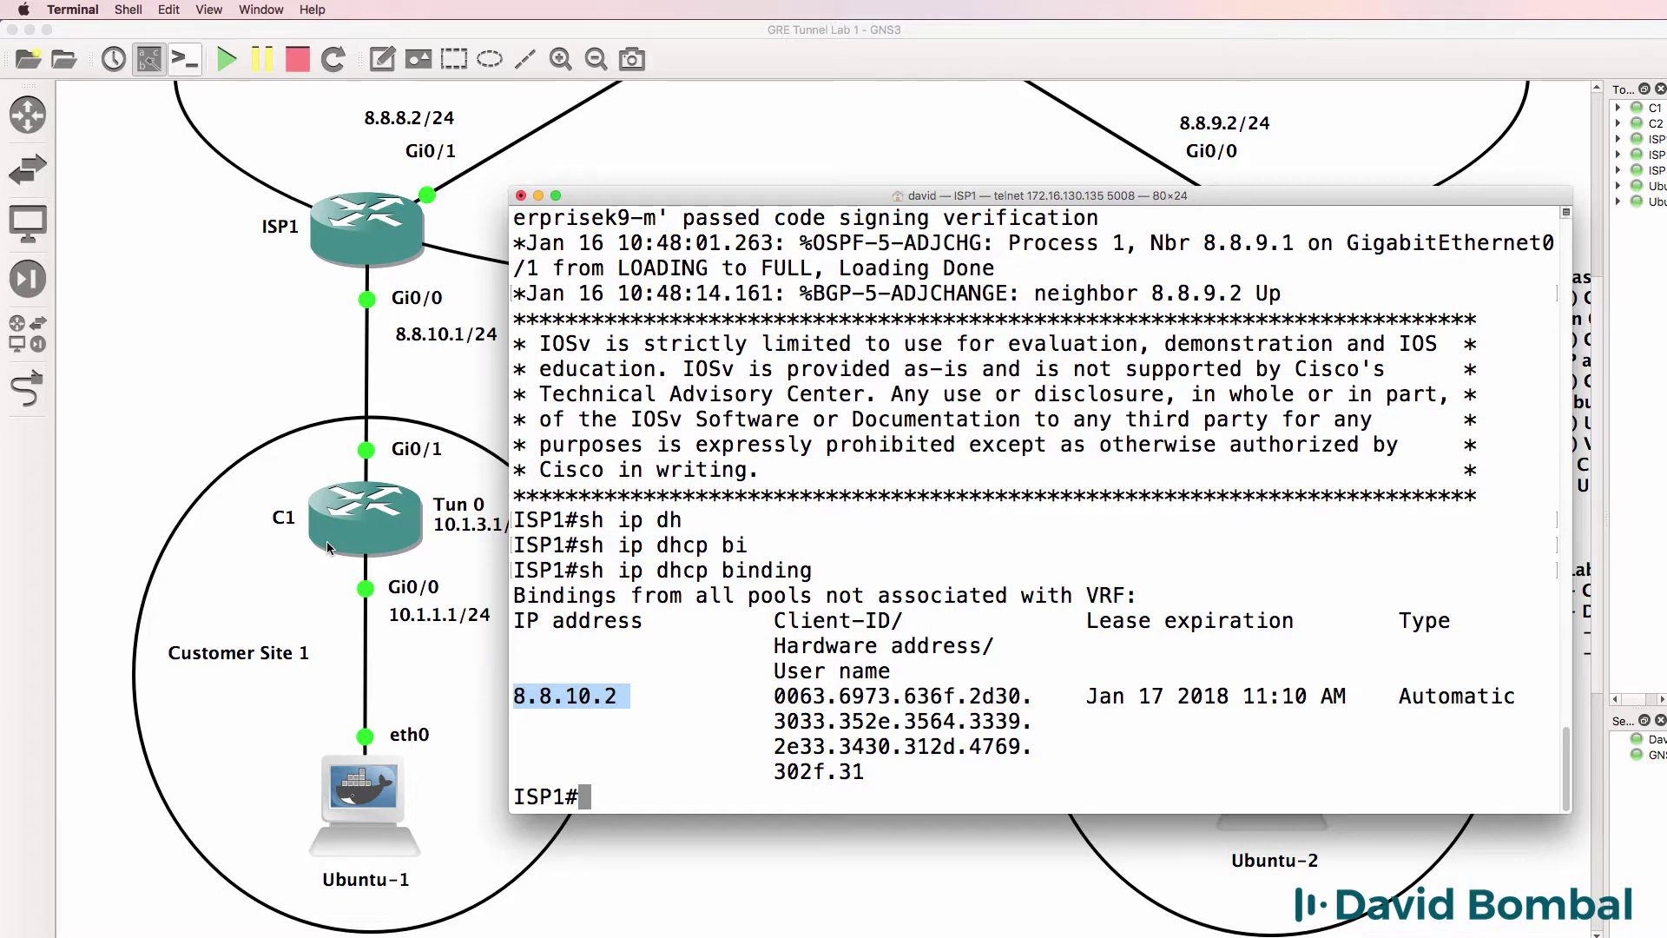
left_click(1088, 650)
type("sh run")
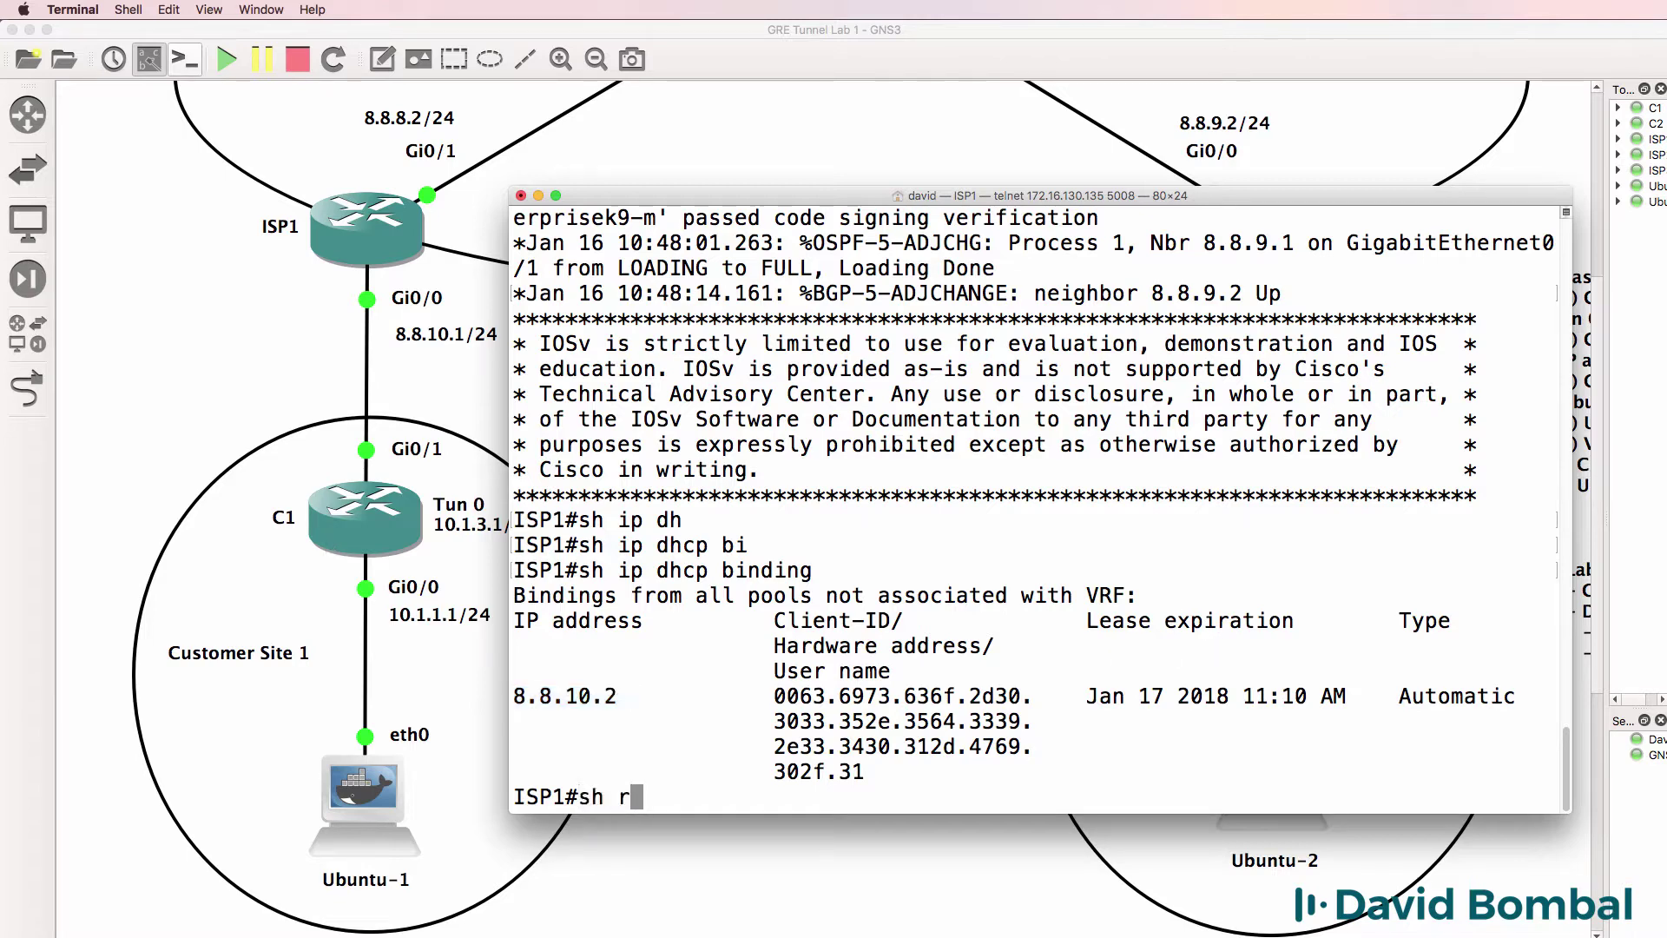
Page through ISP1's running config to the customer DHCP pool settings
key("Return")
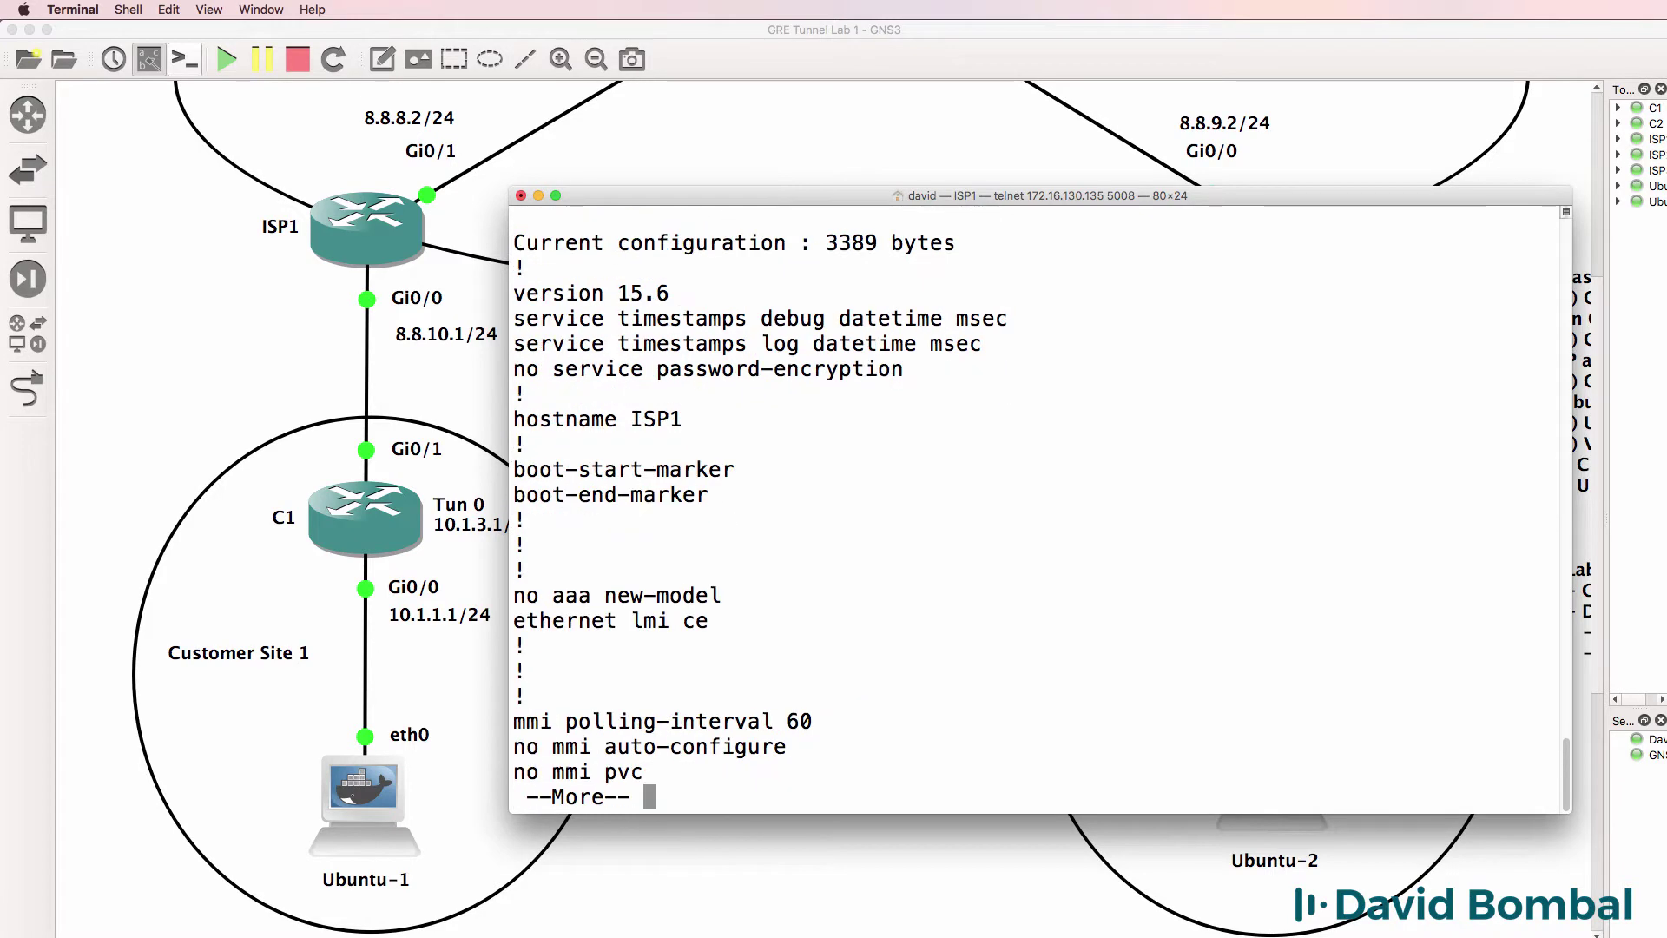
key("space")
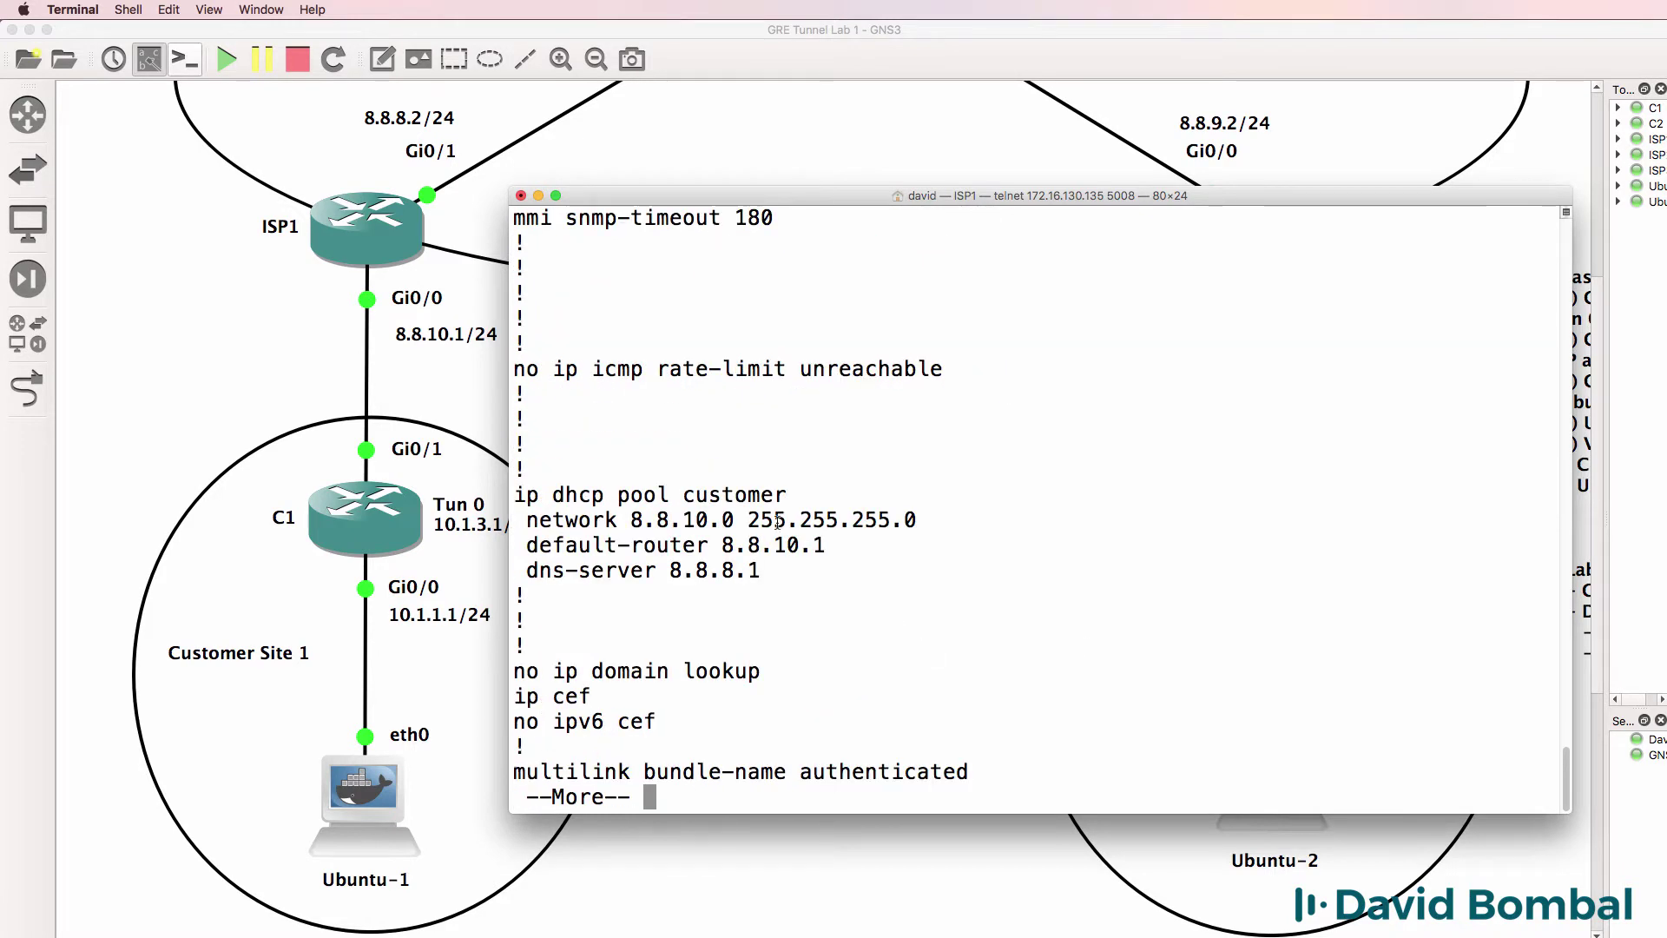
left_click_drag(781, 568, 448, 486)
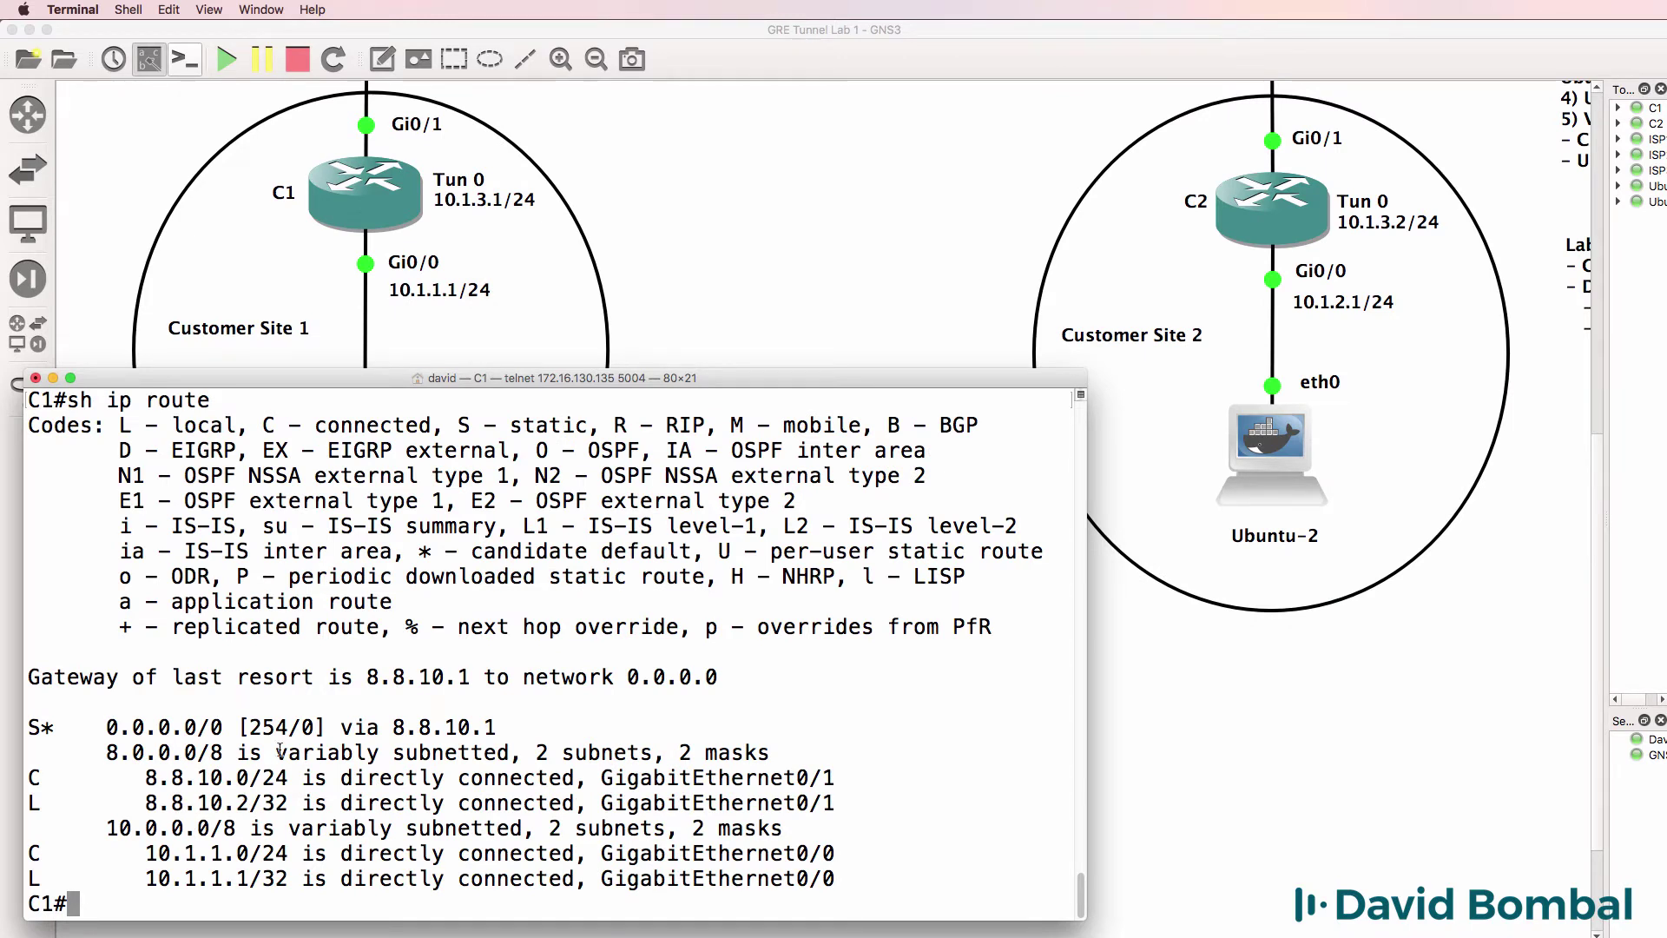
From C1, ping 8.8.10.1, 8.8.8.1 and 8.8.9.2 successfully
left_click_drag(362, 676, 486, 676)
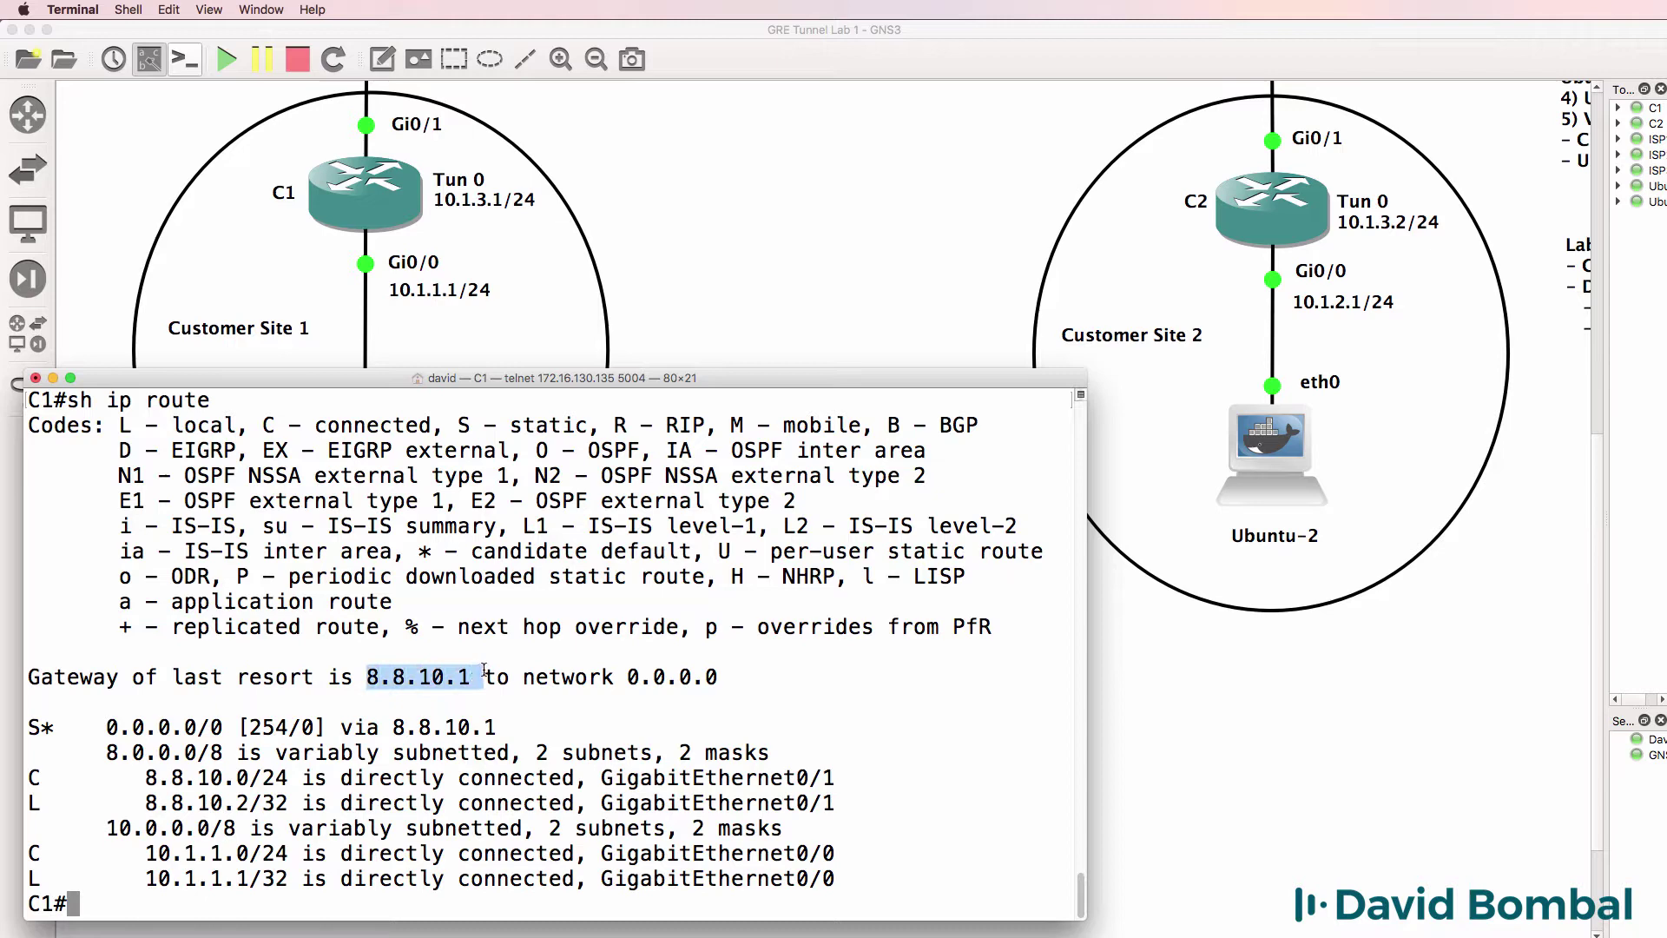
type("ping 8.8")
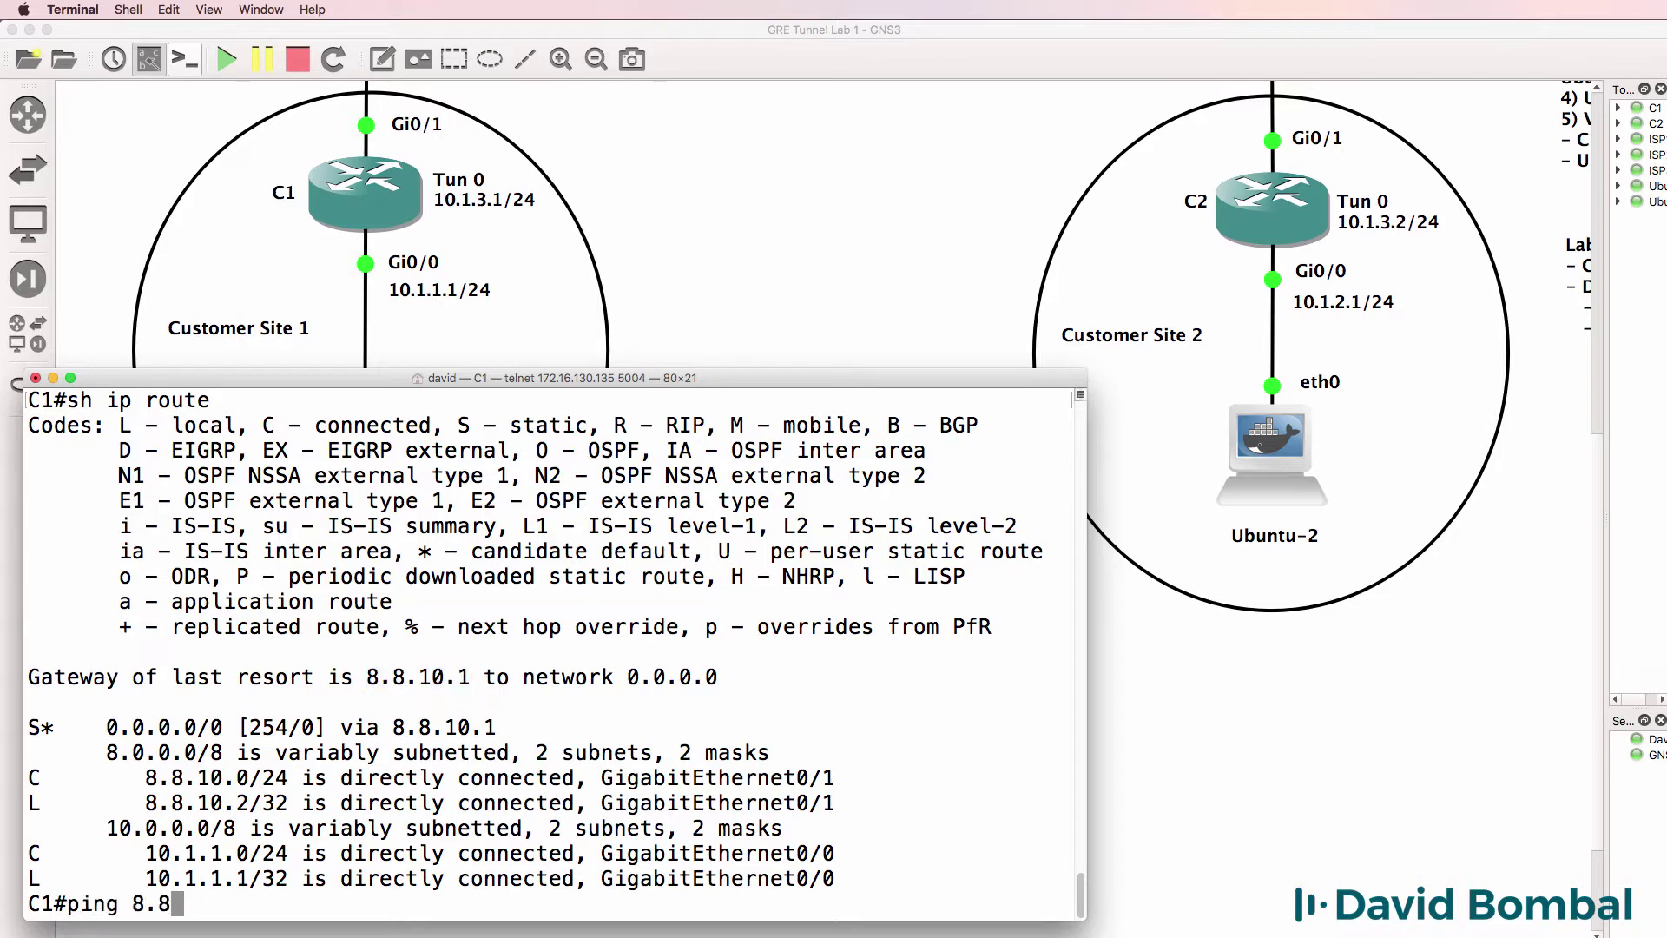
type(".10.1")
key("Return")
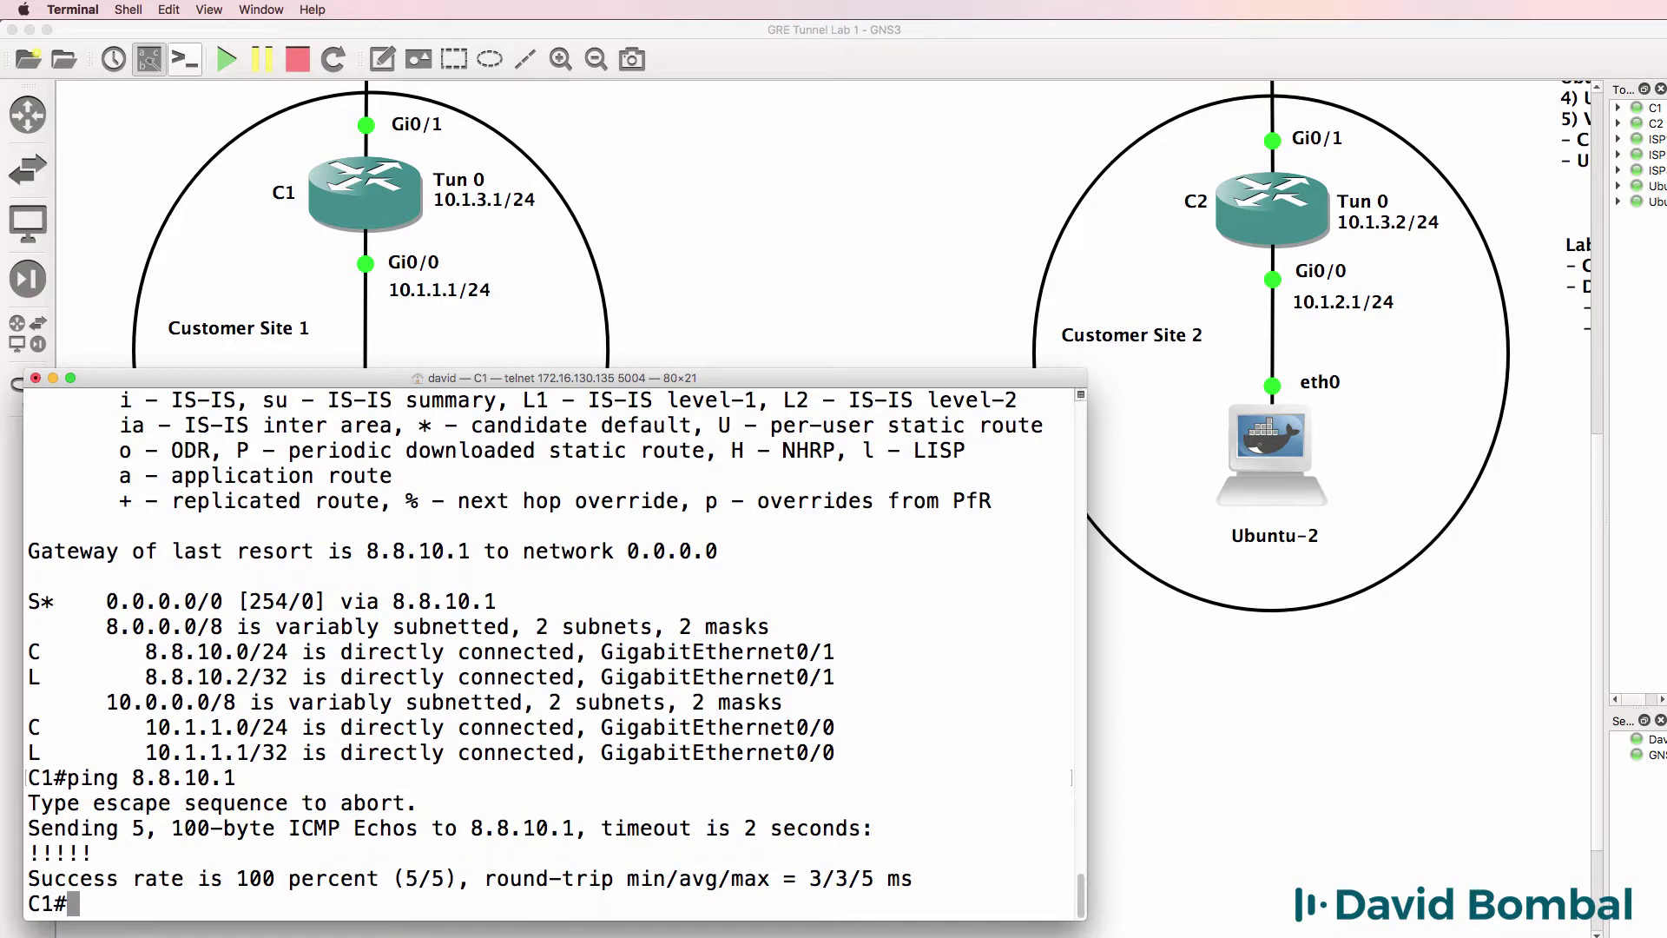
type("ping 8.8")
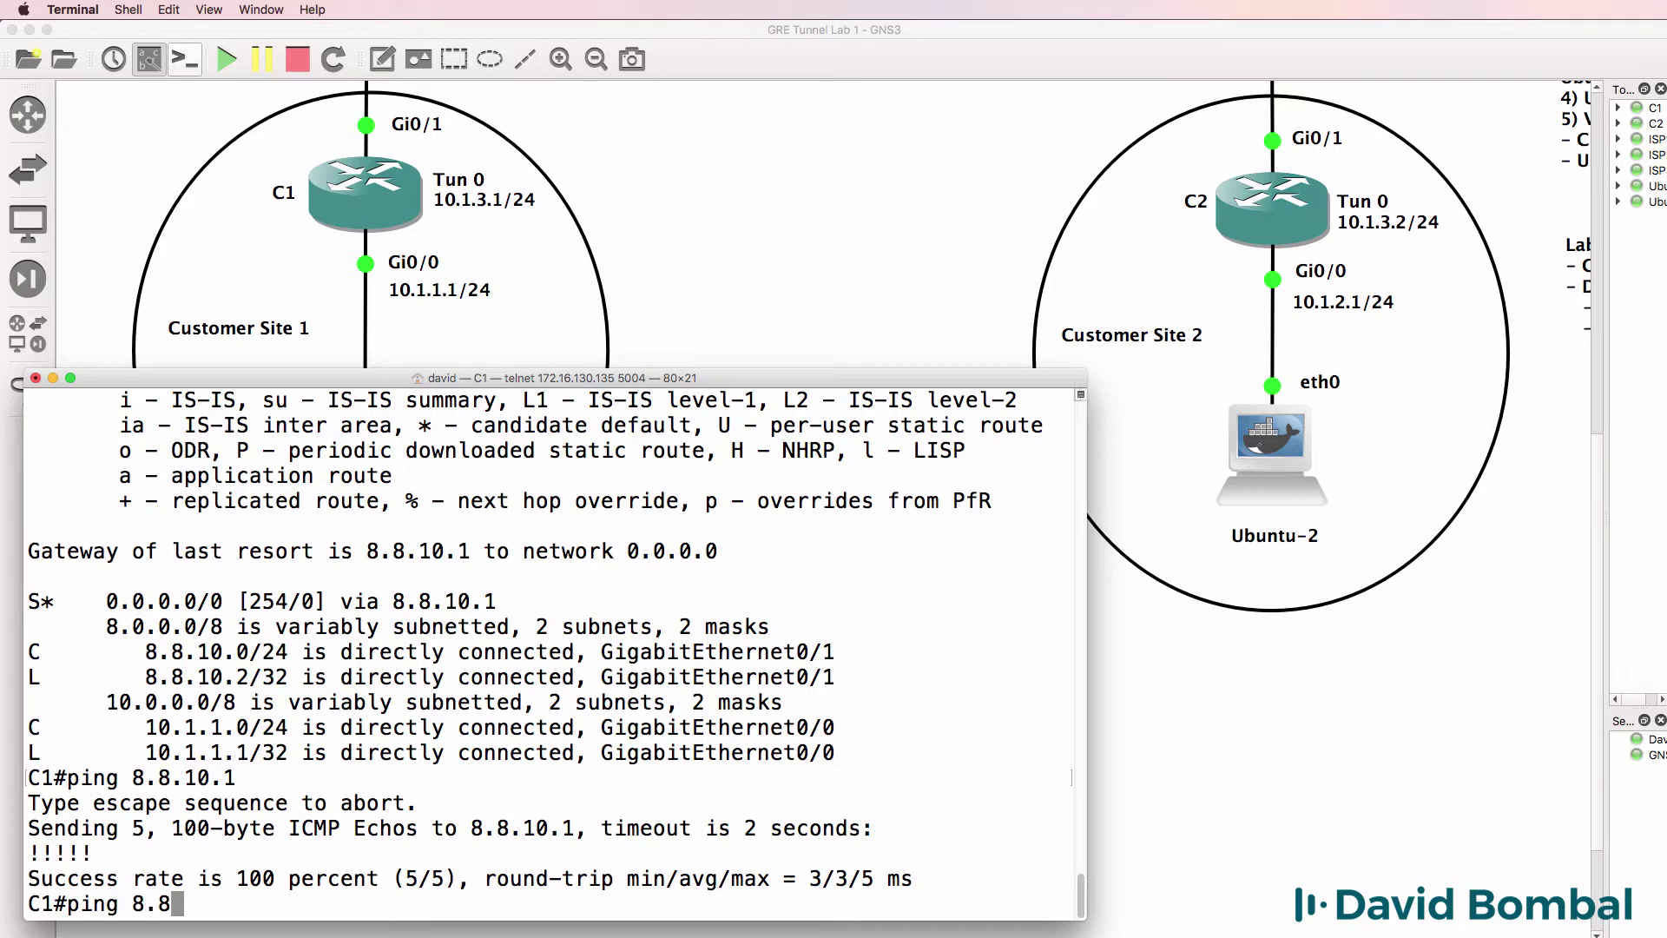
type(".8.1")
key("Return")
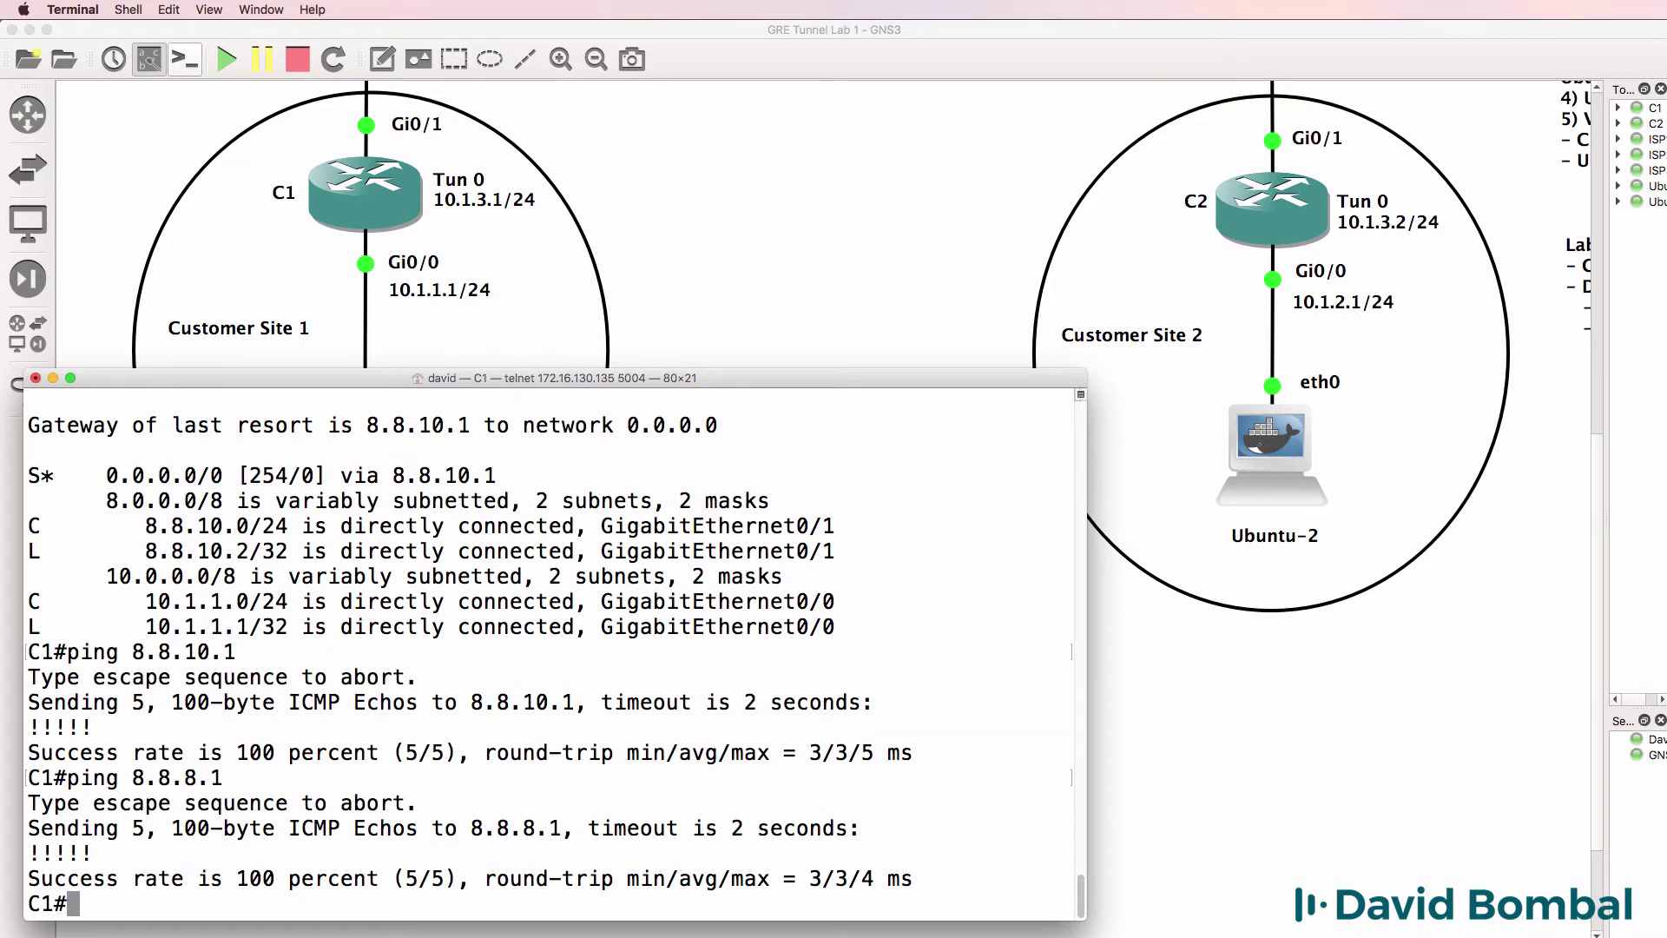
key("Up")
key("BackSpace")
key("BackSpace")
key("BackSpace")
type("9.")
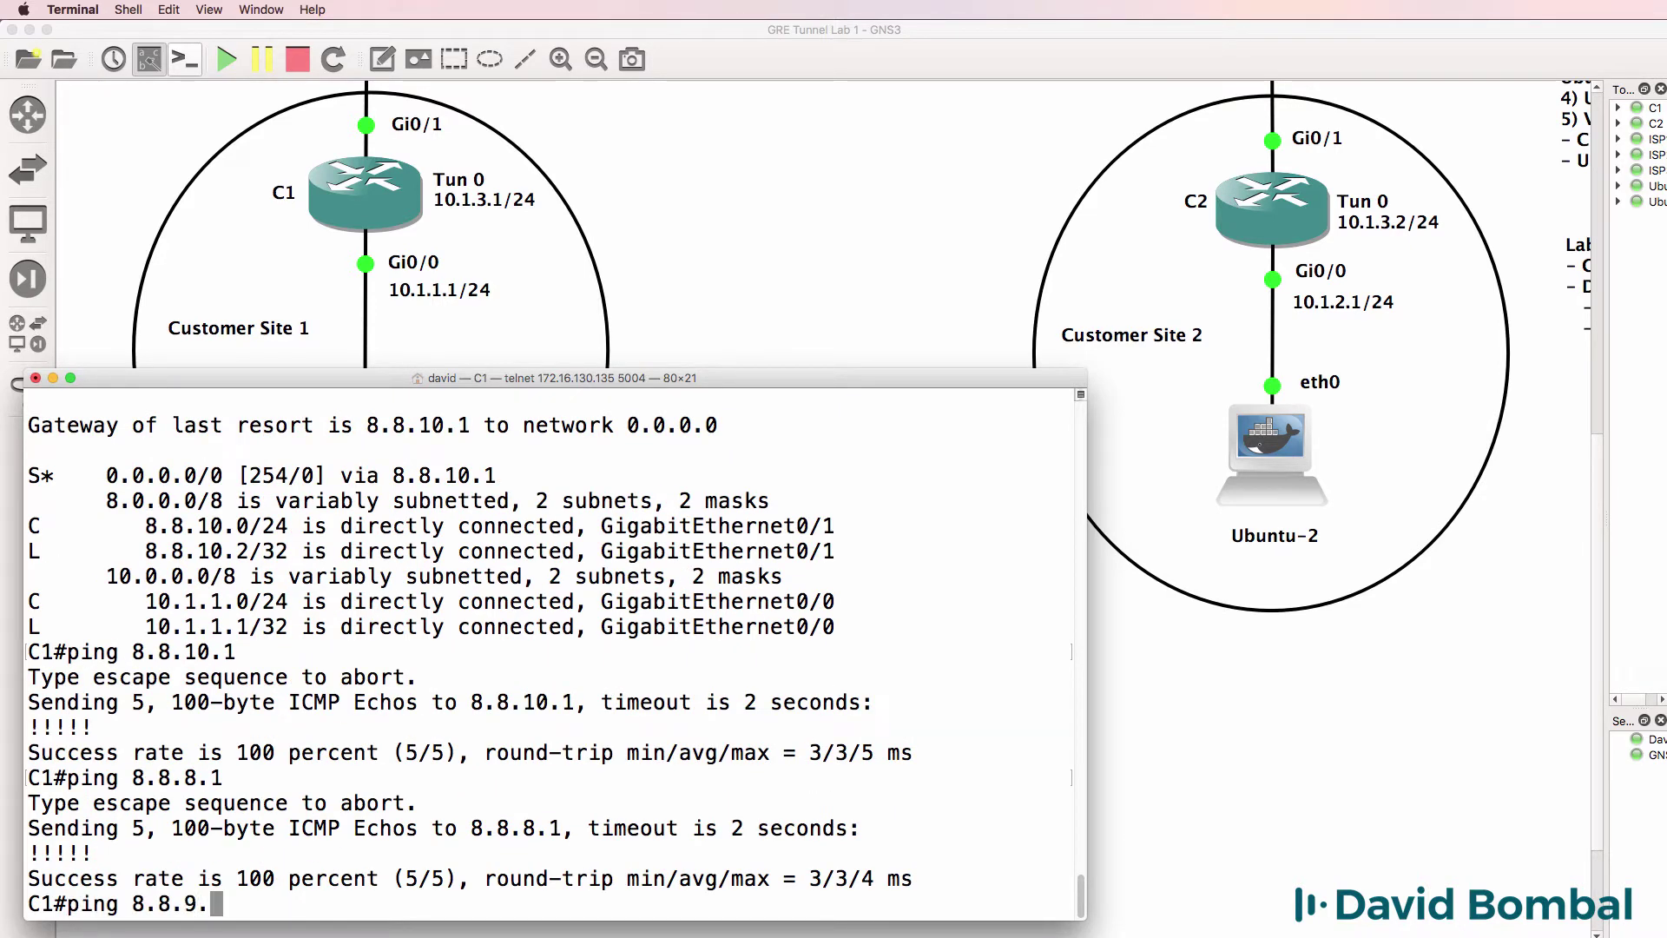
type("2")
key("Return")
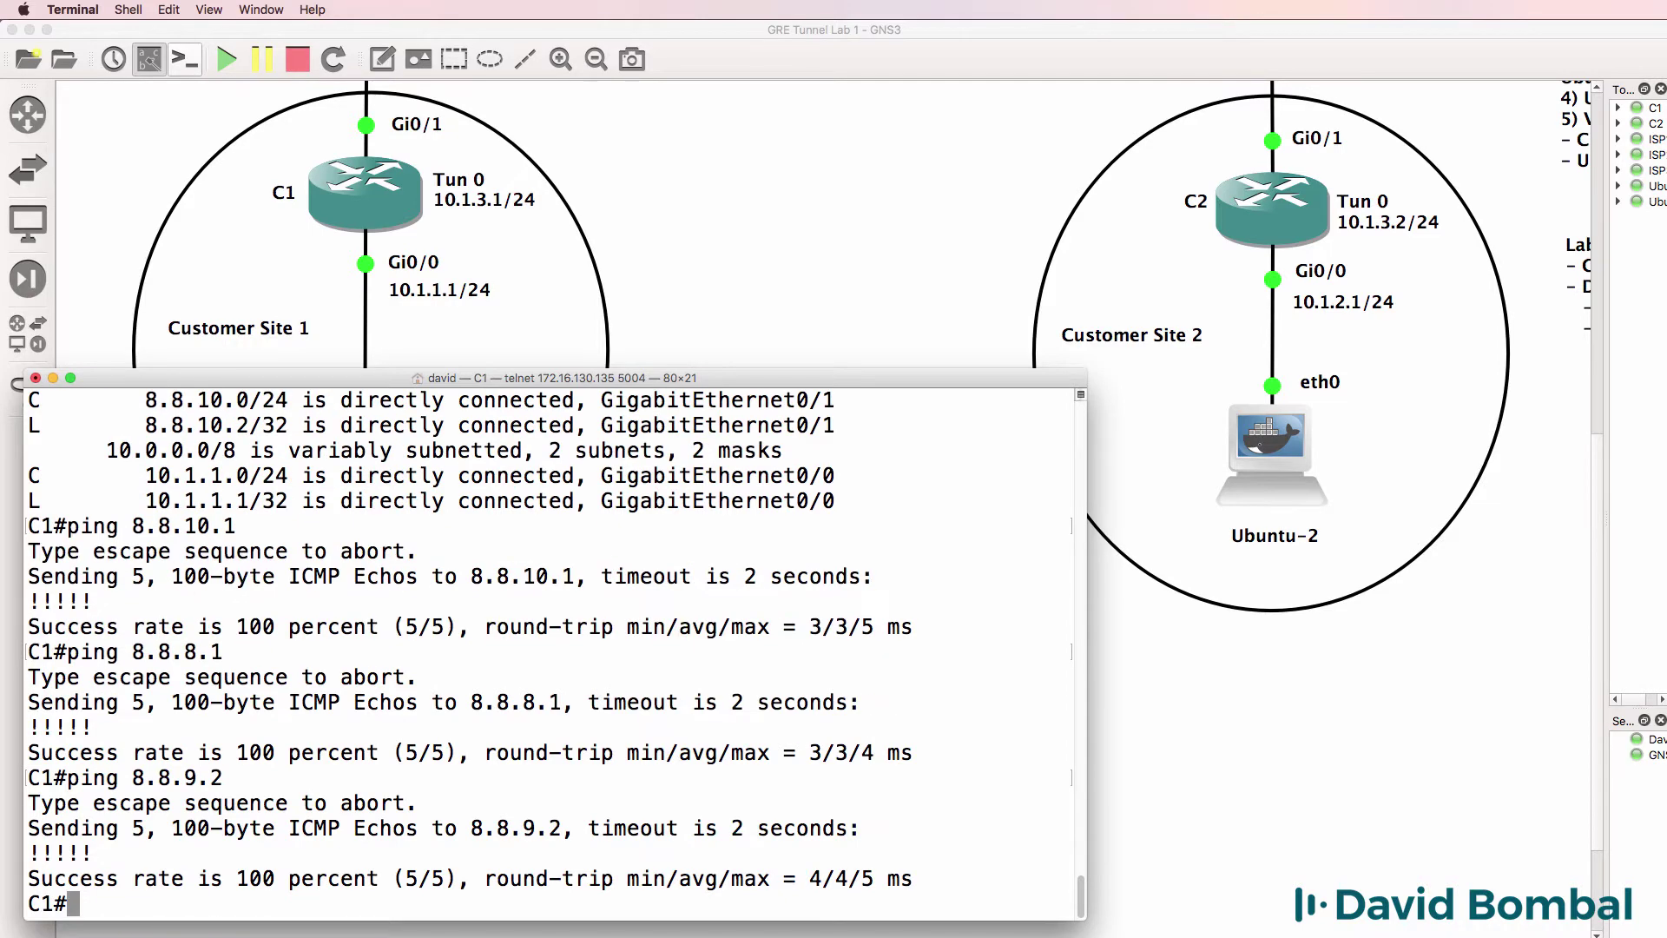
key("super+grave")
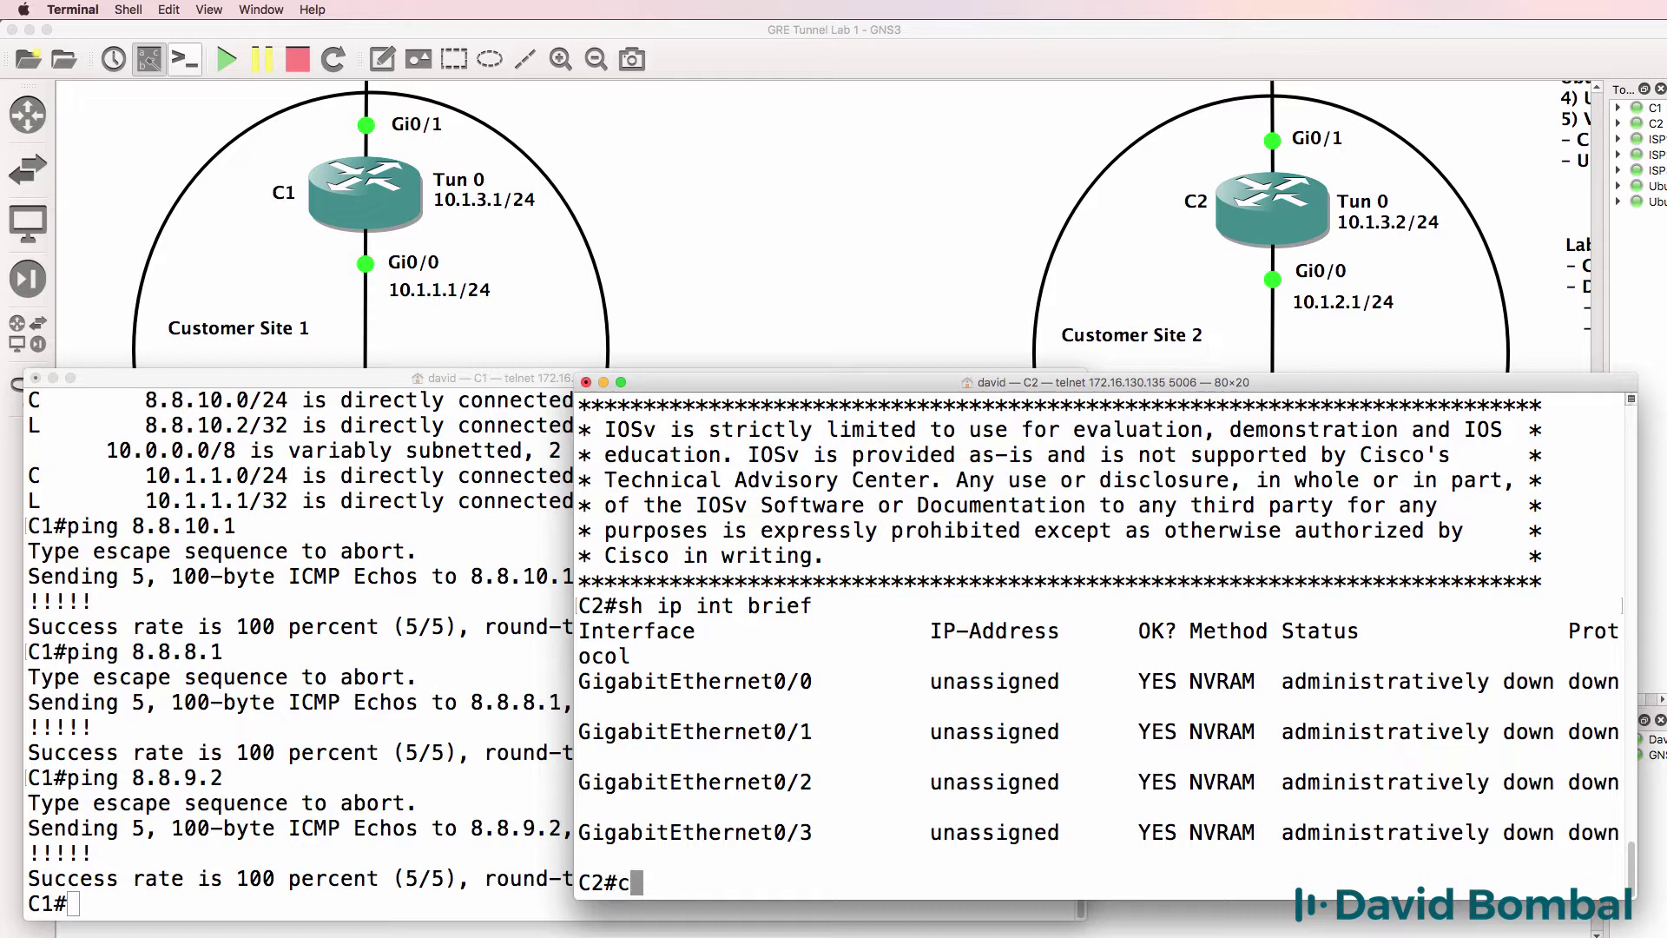
type("conf t")
On C2, enable Gi0/1 and set it to get its address via DHCP
key("Return")
type("int g0/")
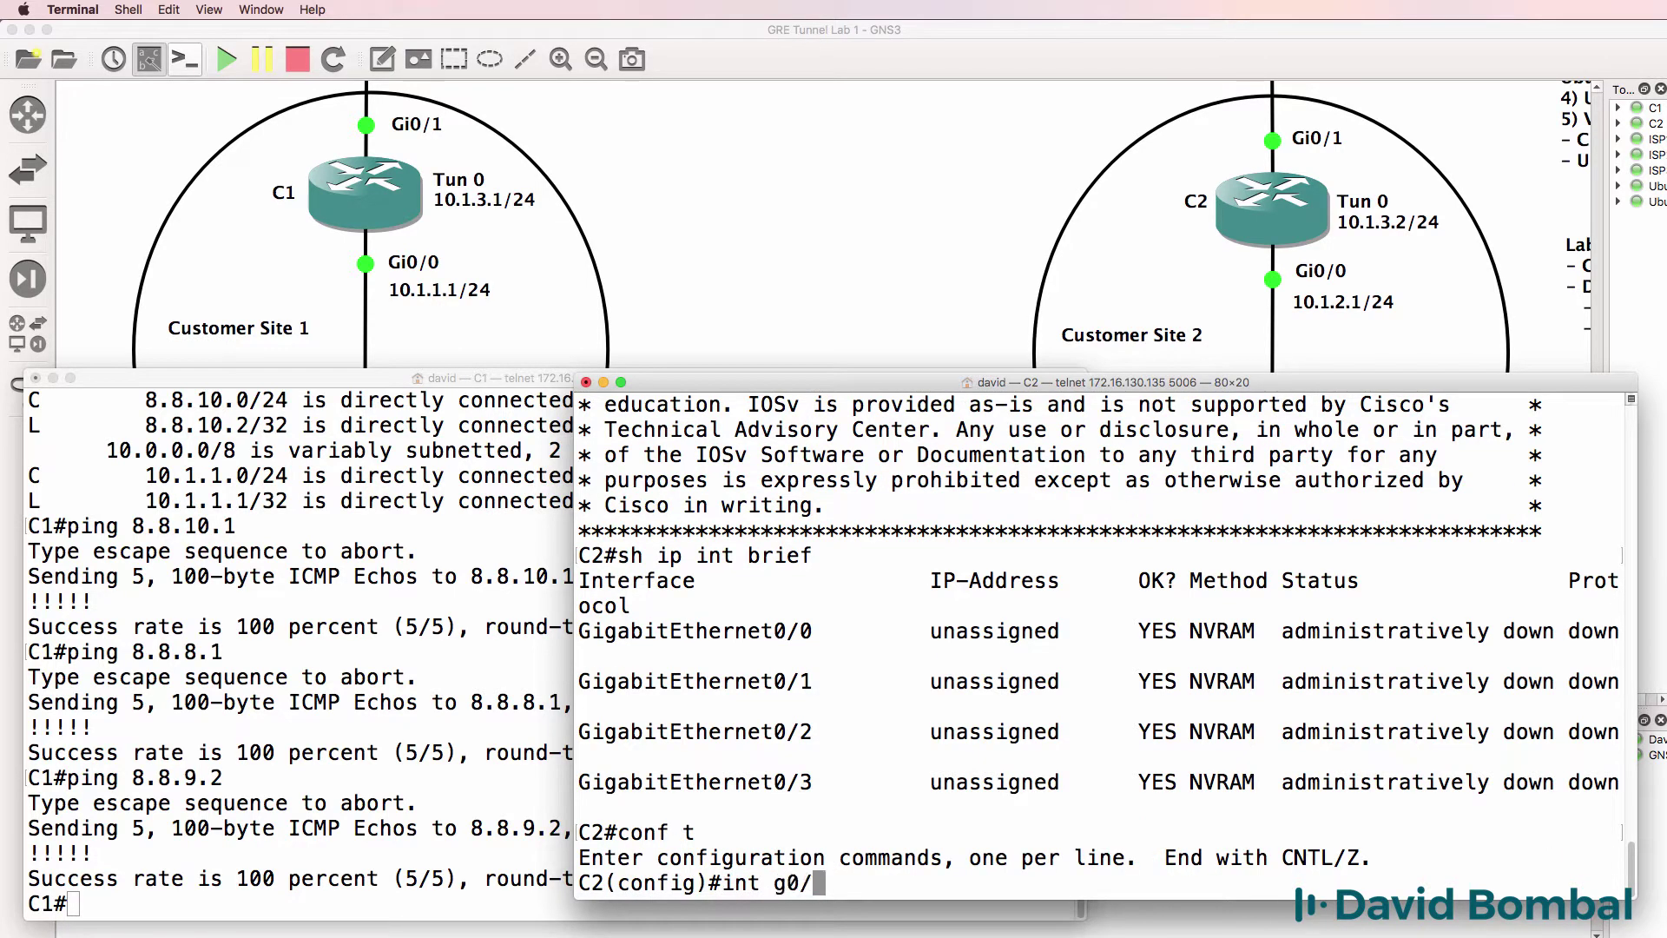
type("1")
key("Return")
type("no shut")
key("Return")
type("ip add")
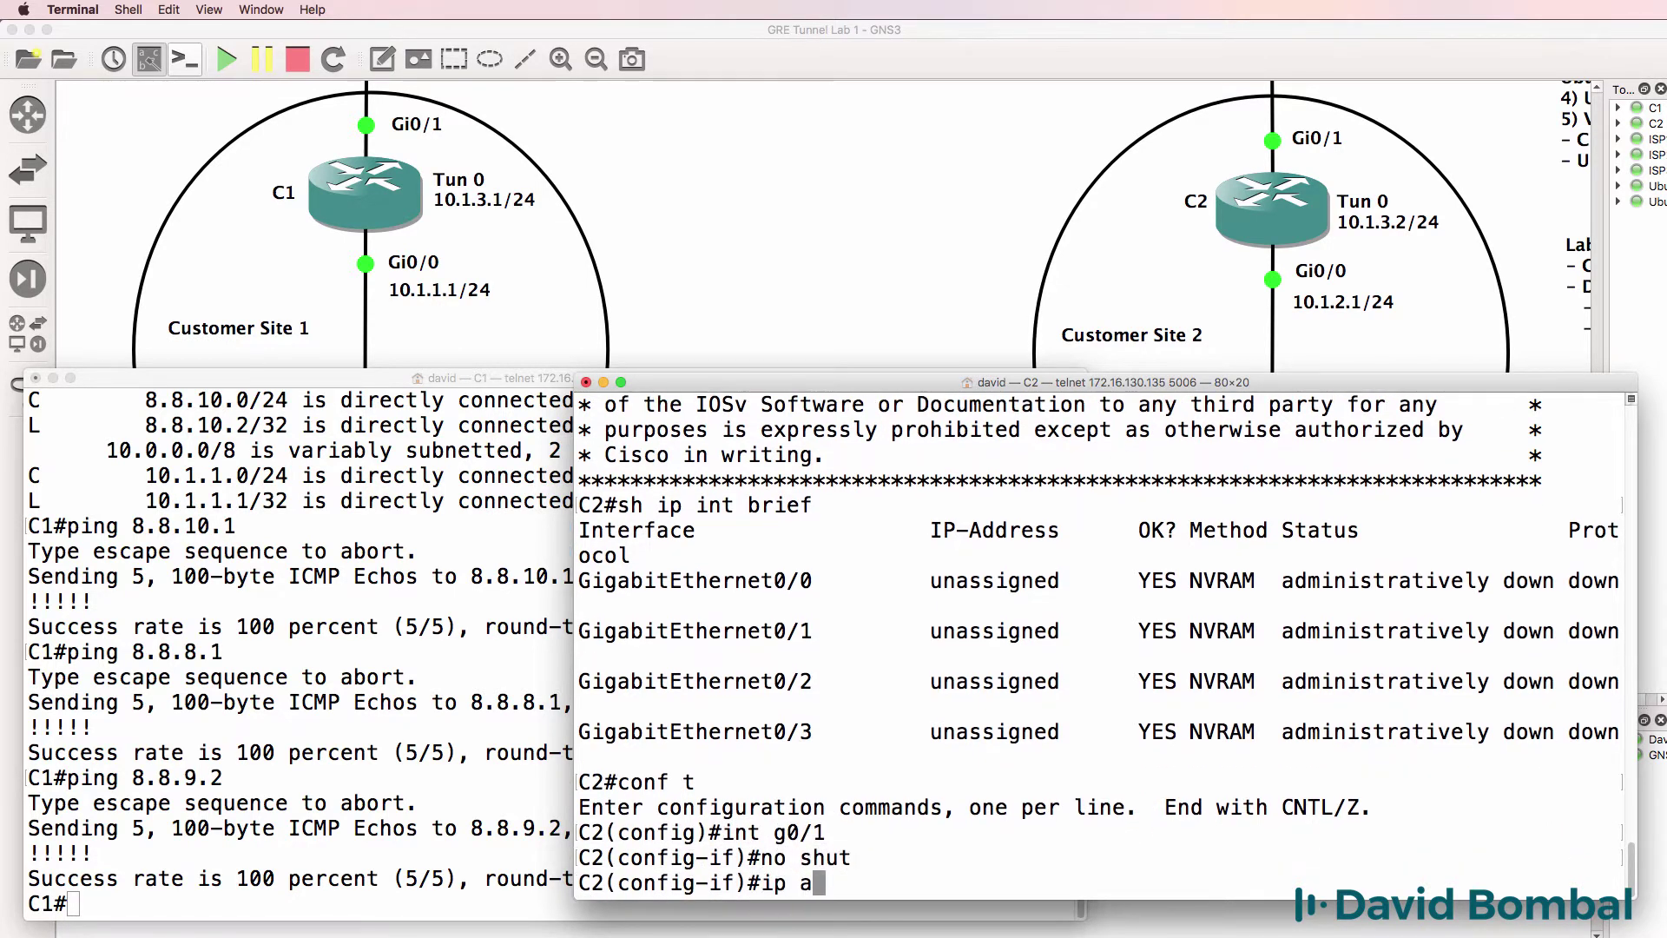
key("Tab")
type("dh")
key("Tab")
key("Return")
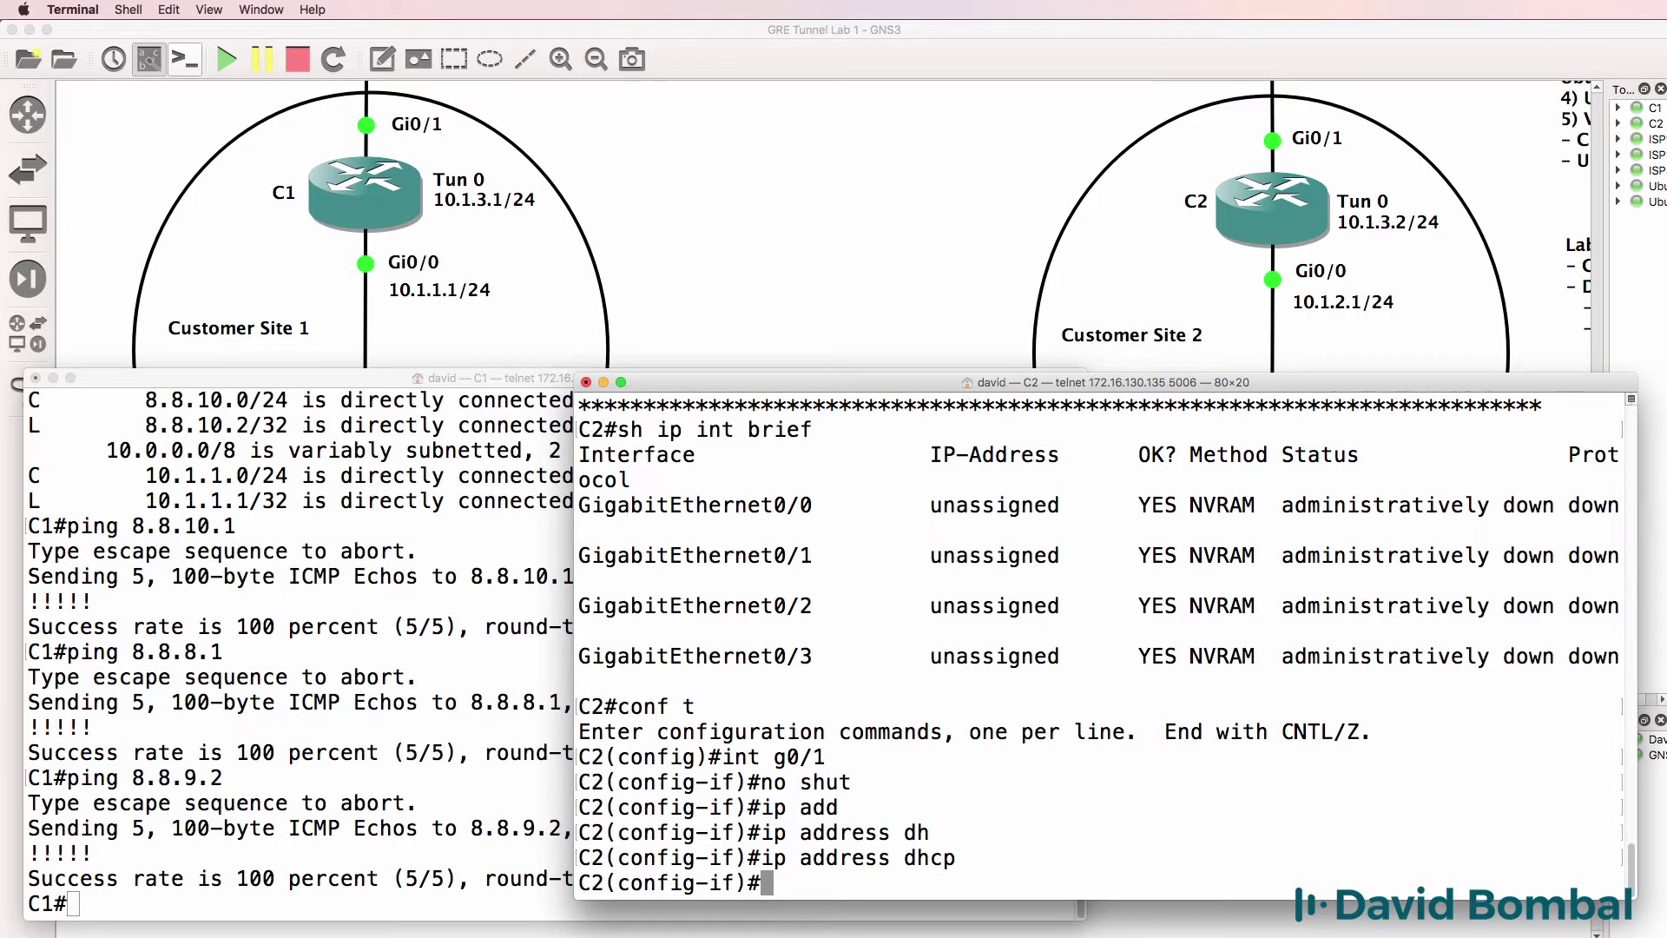
type("int g0/0")
Enable C2's Gi0/0 with 10.1.2.1 255.255.255.0 and exit configuration mode
key("Return")
type("no sh")
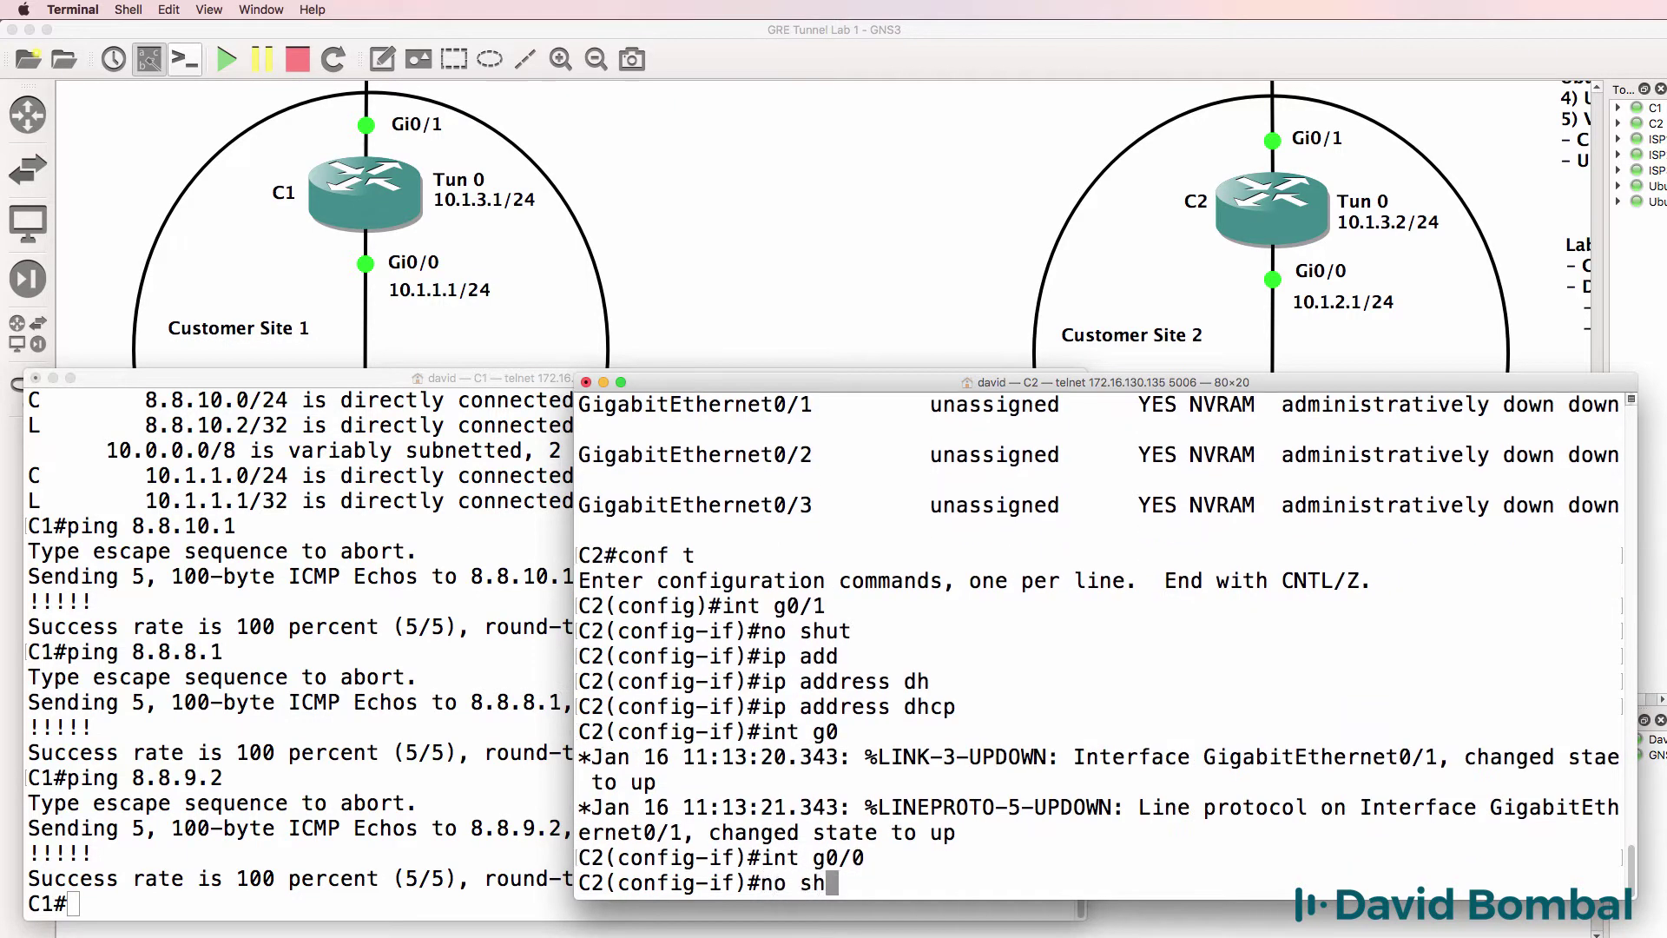
type("ut")
key("Return")
type("ip add")
key("Tab")
type("10.")
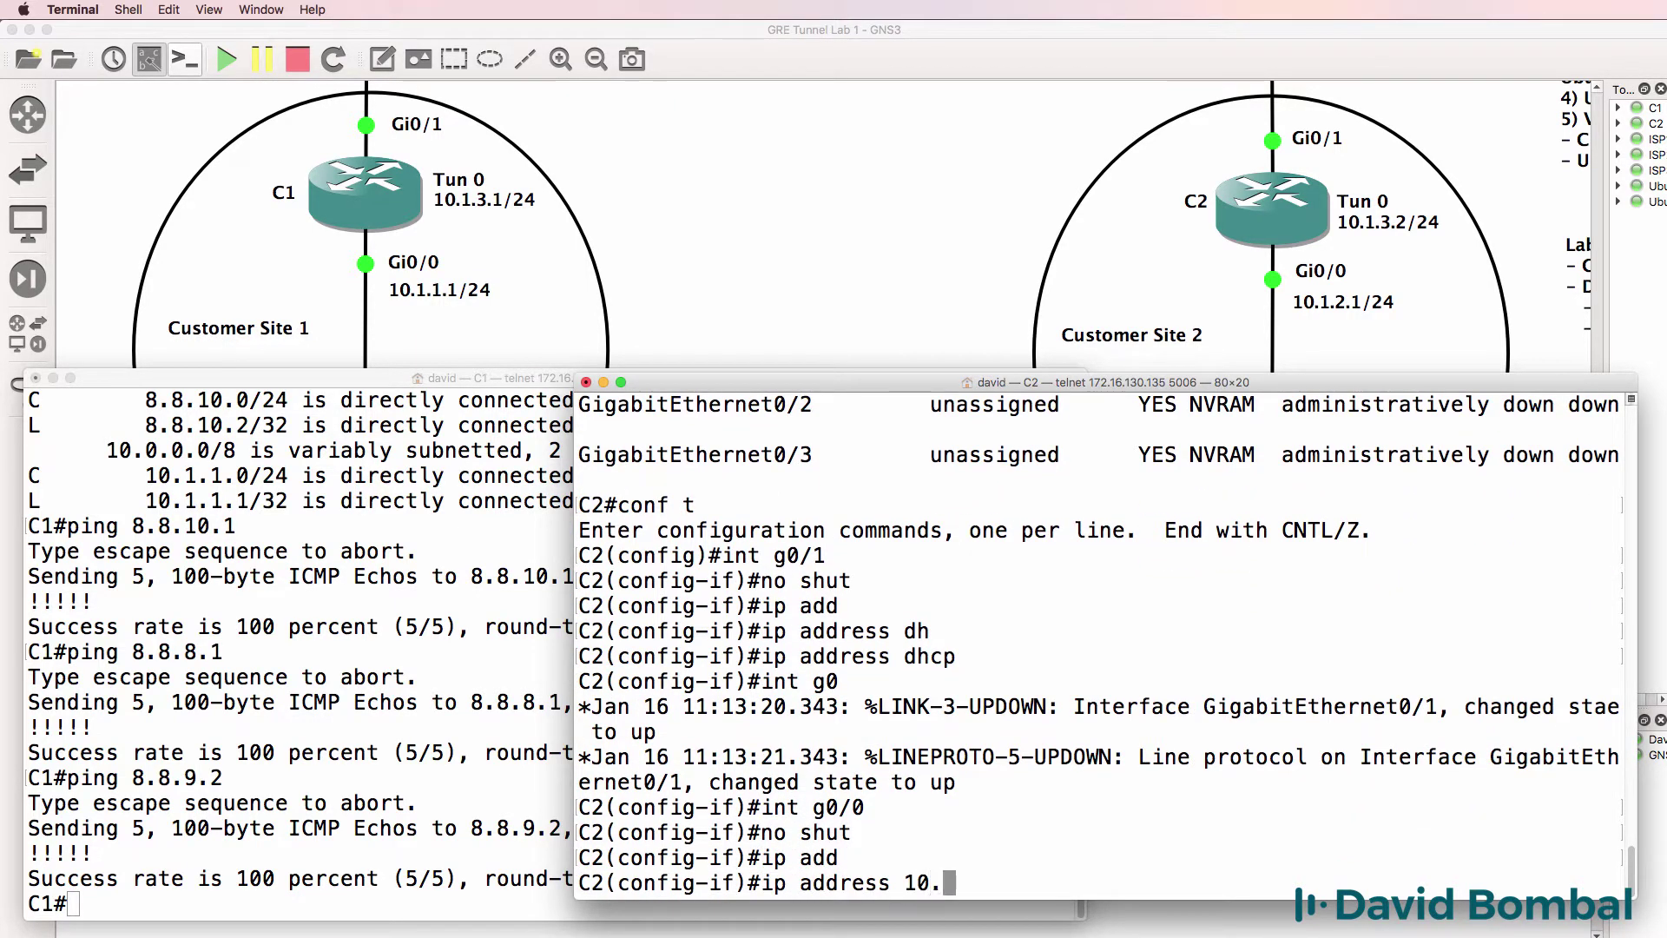
type("1.2.1 255.255.")
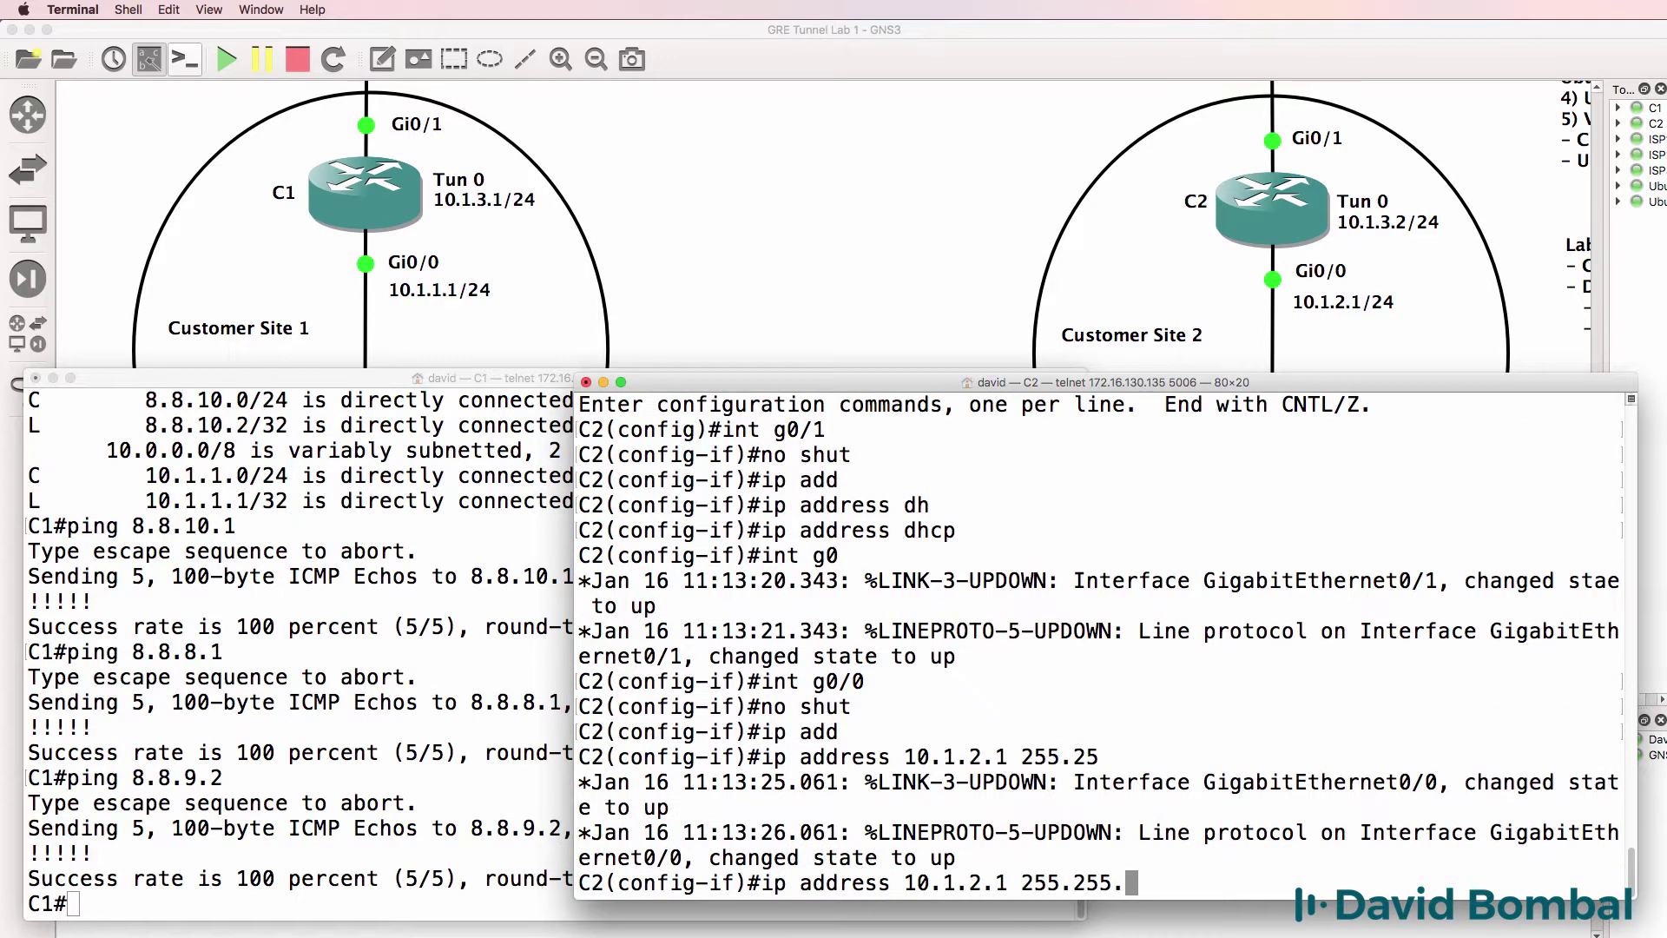
type("255.0")
key("Return")
type("end")
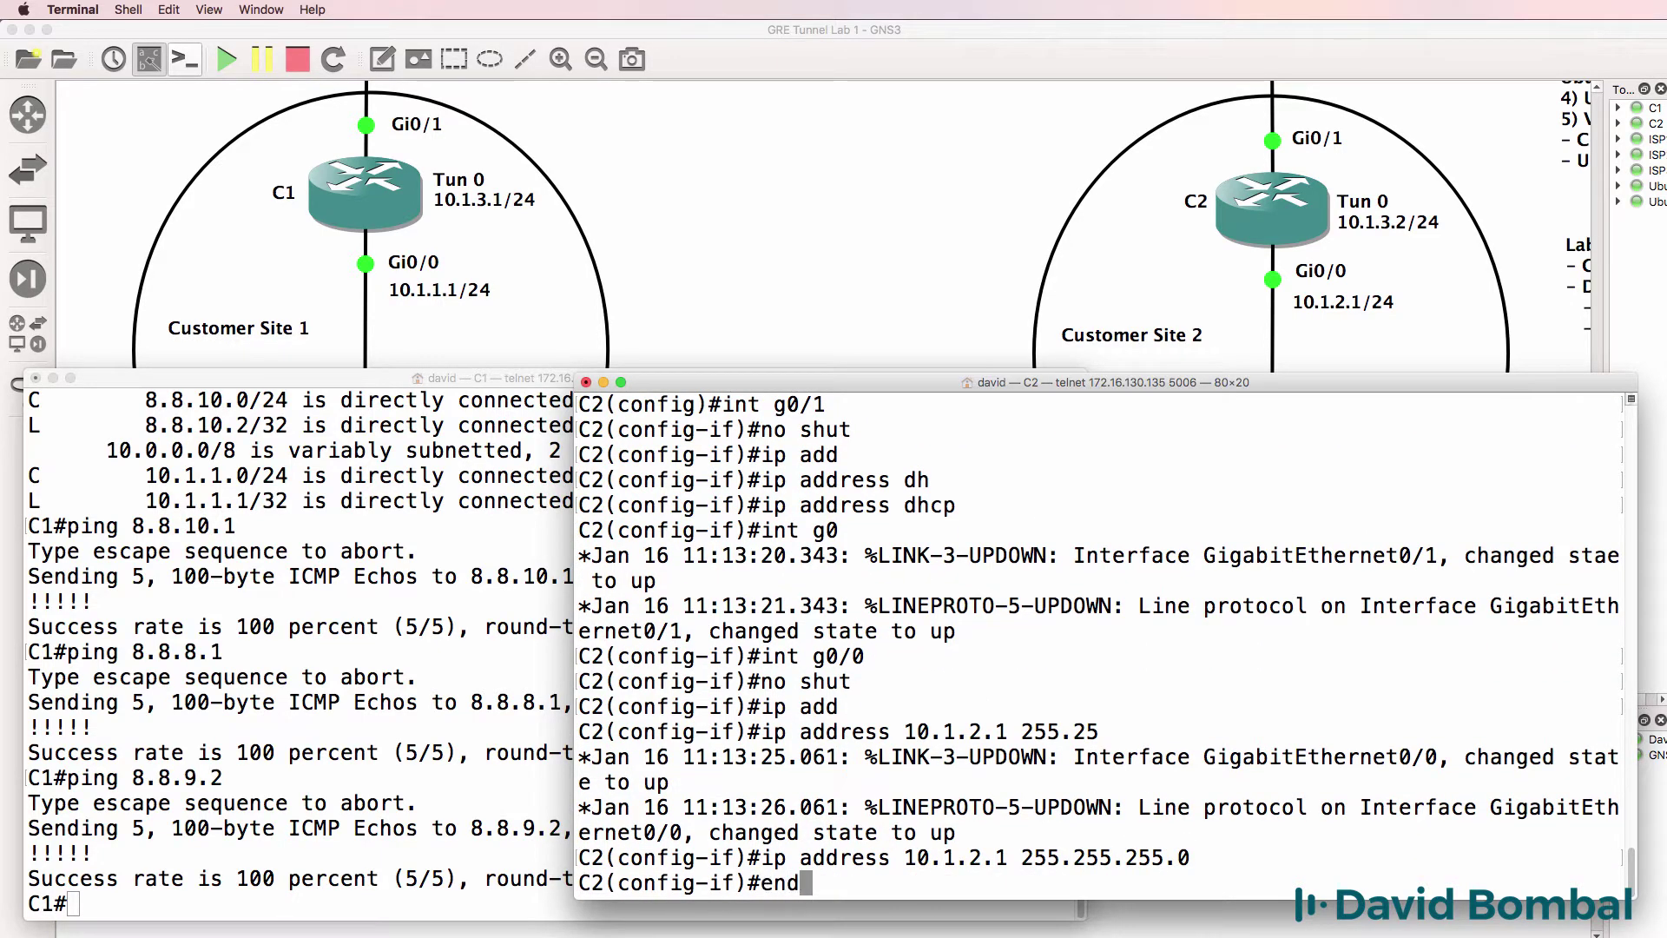
key("Return")
key("Return")
key("Return")
type("sh ip ")
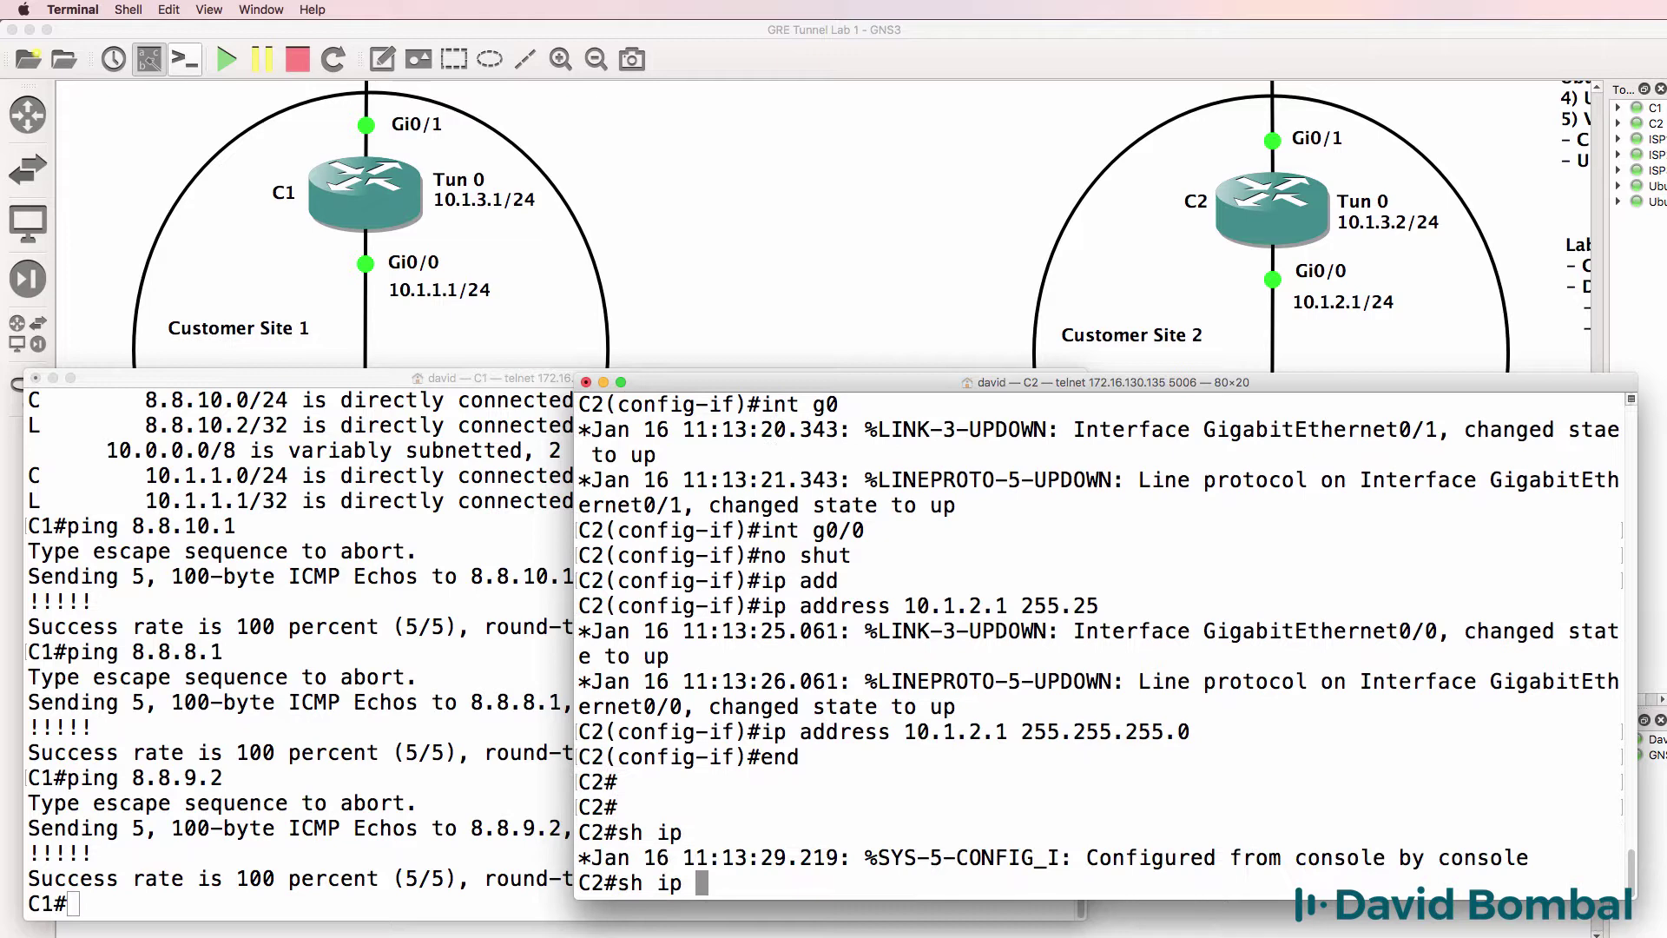
type("int brief")
key("Return")
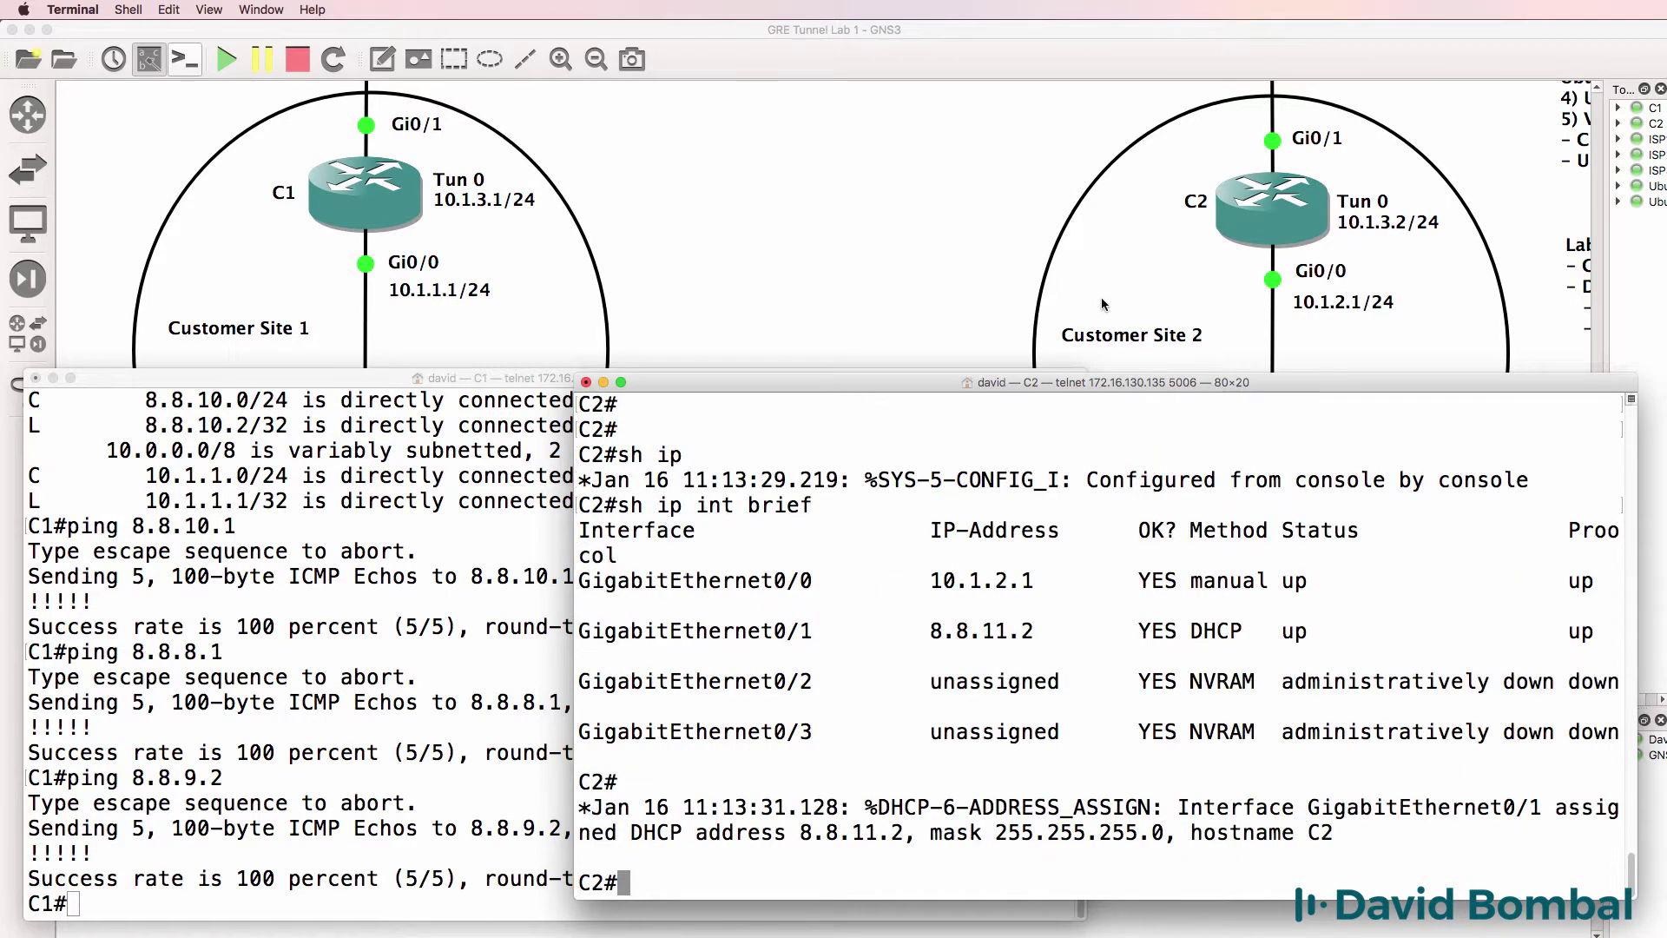
Highlight Gi0/1's DHCP address 8.8.11.2 and Gi0/0's manual 10.1.2.1 in C2's output
left_click_drag(1062, 635, 901, 631)
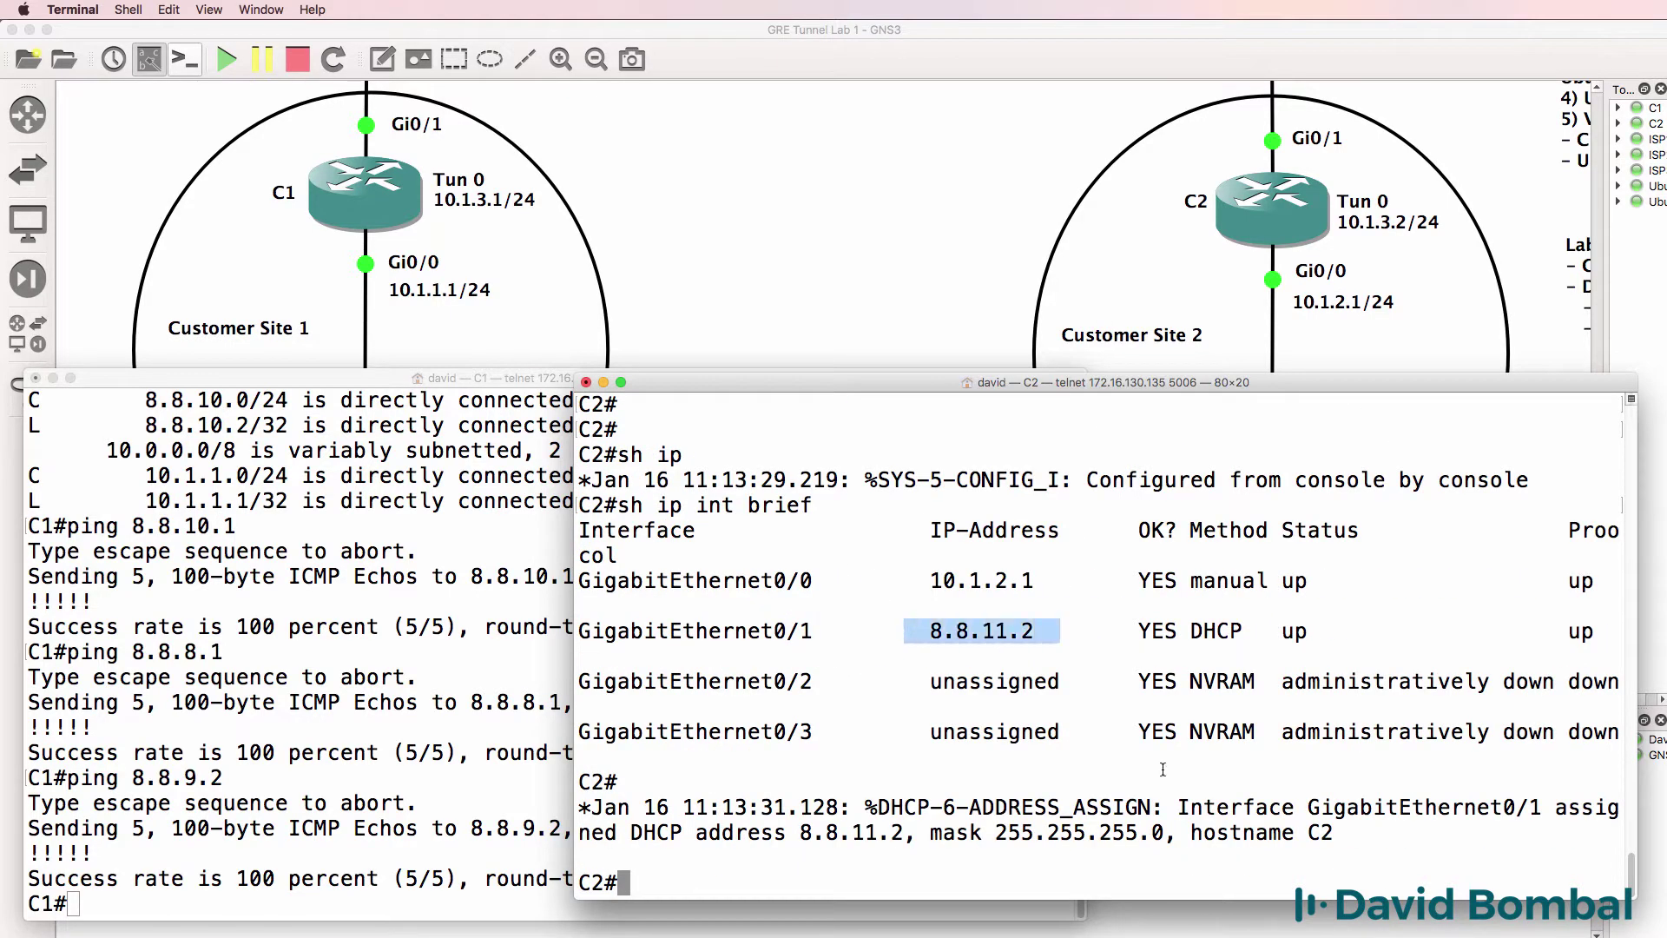
left_click_drag(1339, 836, 560, 784)
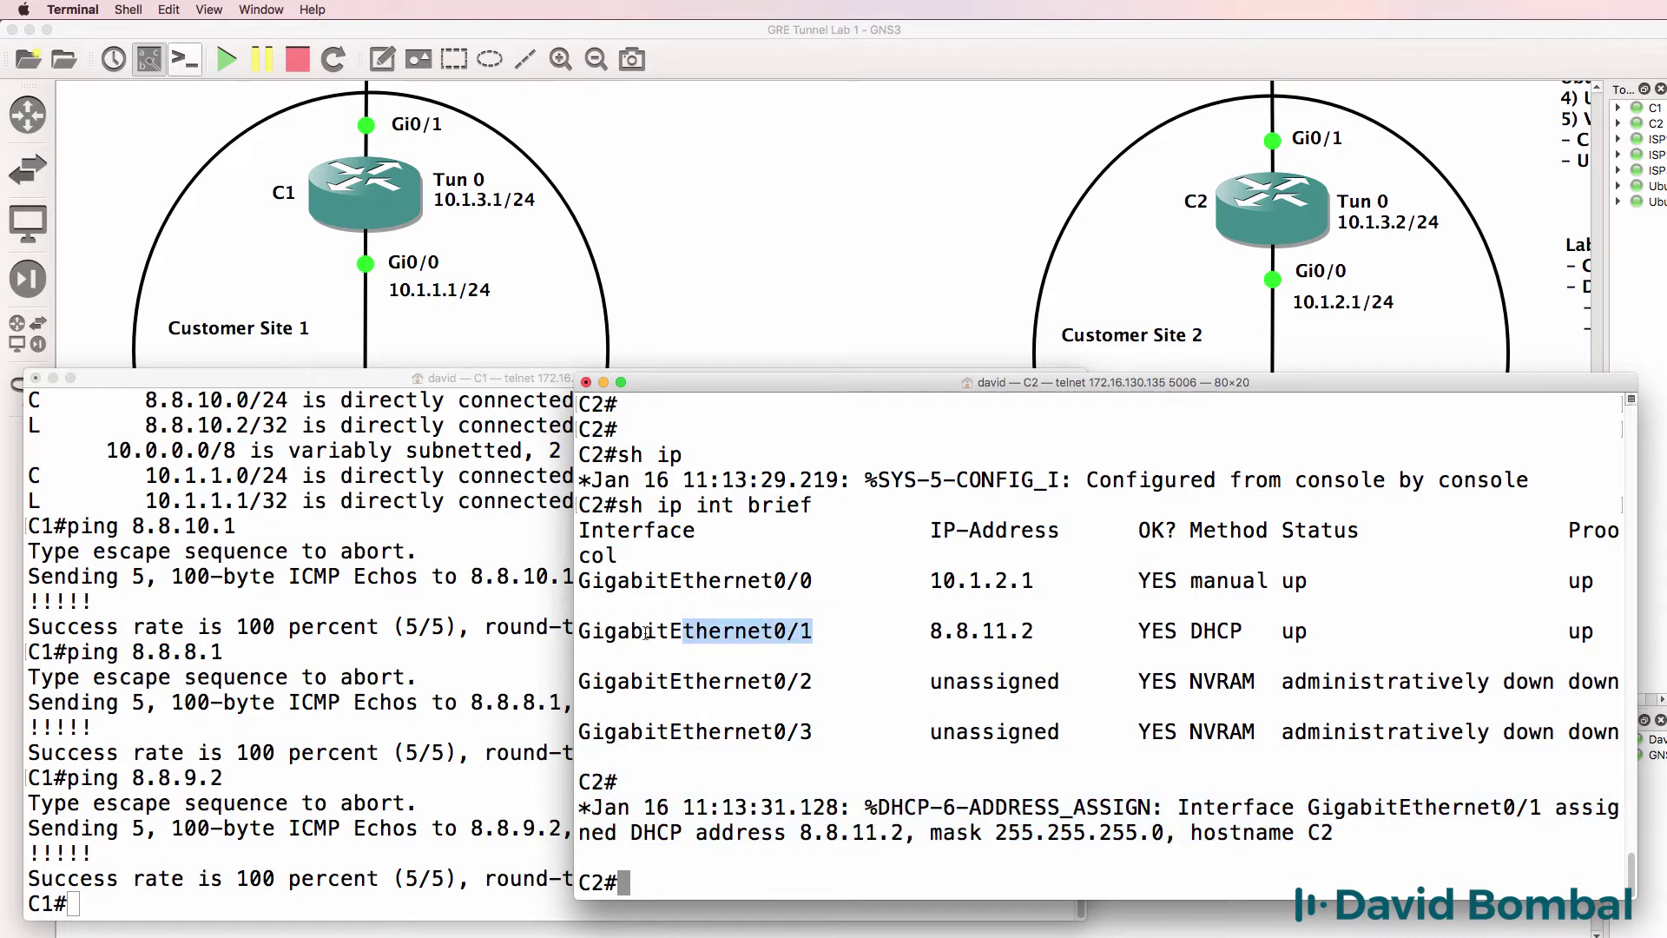
left_click_drag(647, 634, 558, 634)
left_click_drag(921, 579, 1039, 584)
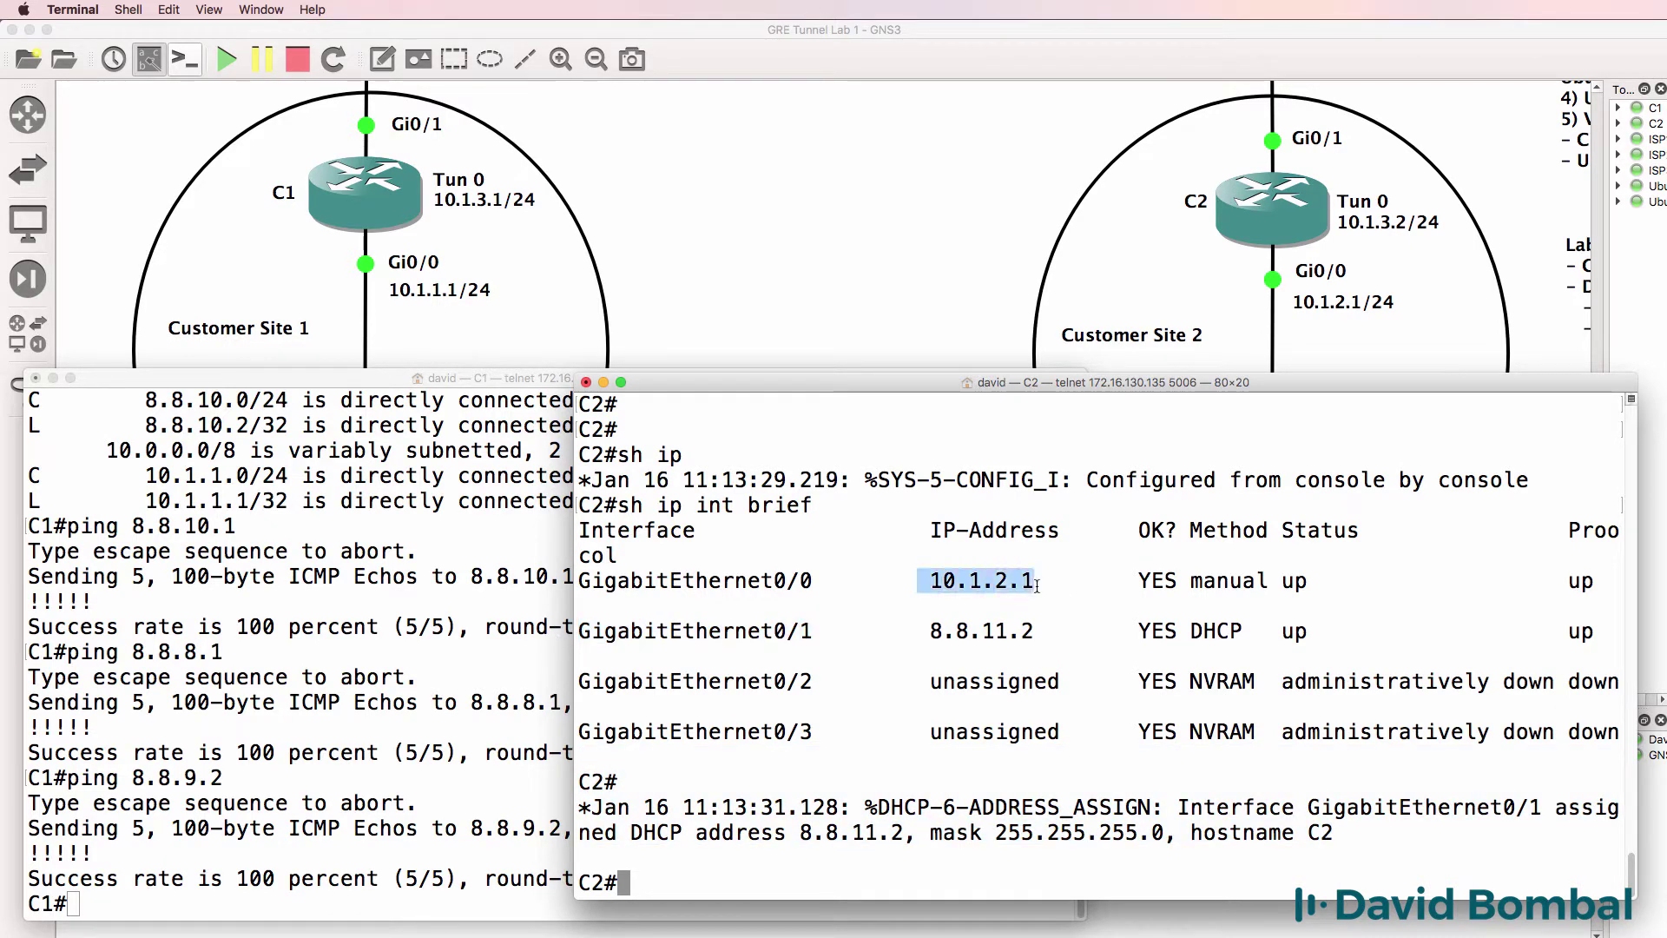
left_click_drag(1188, 582, 1266, 581)
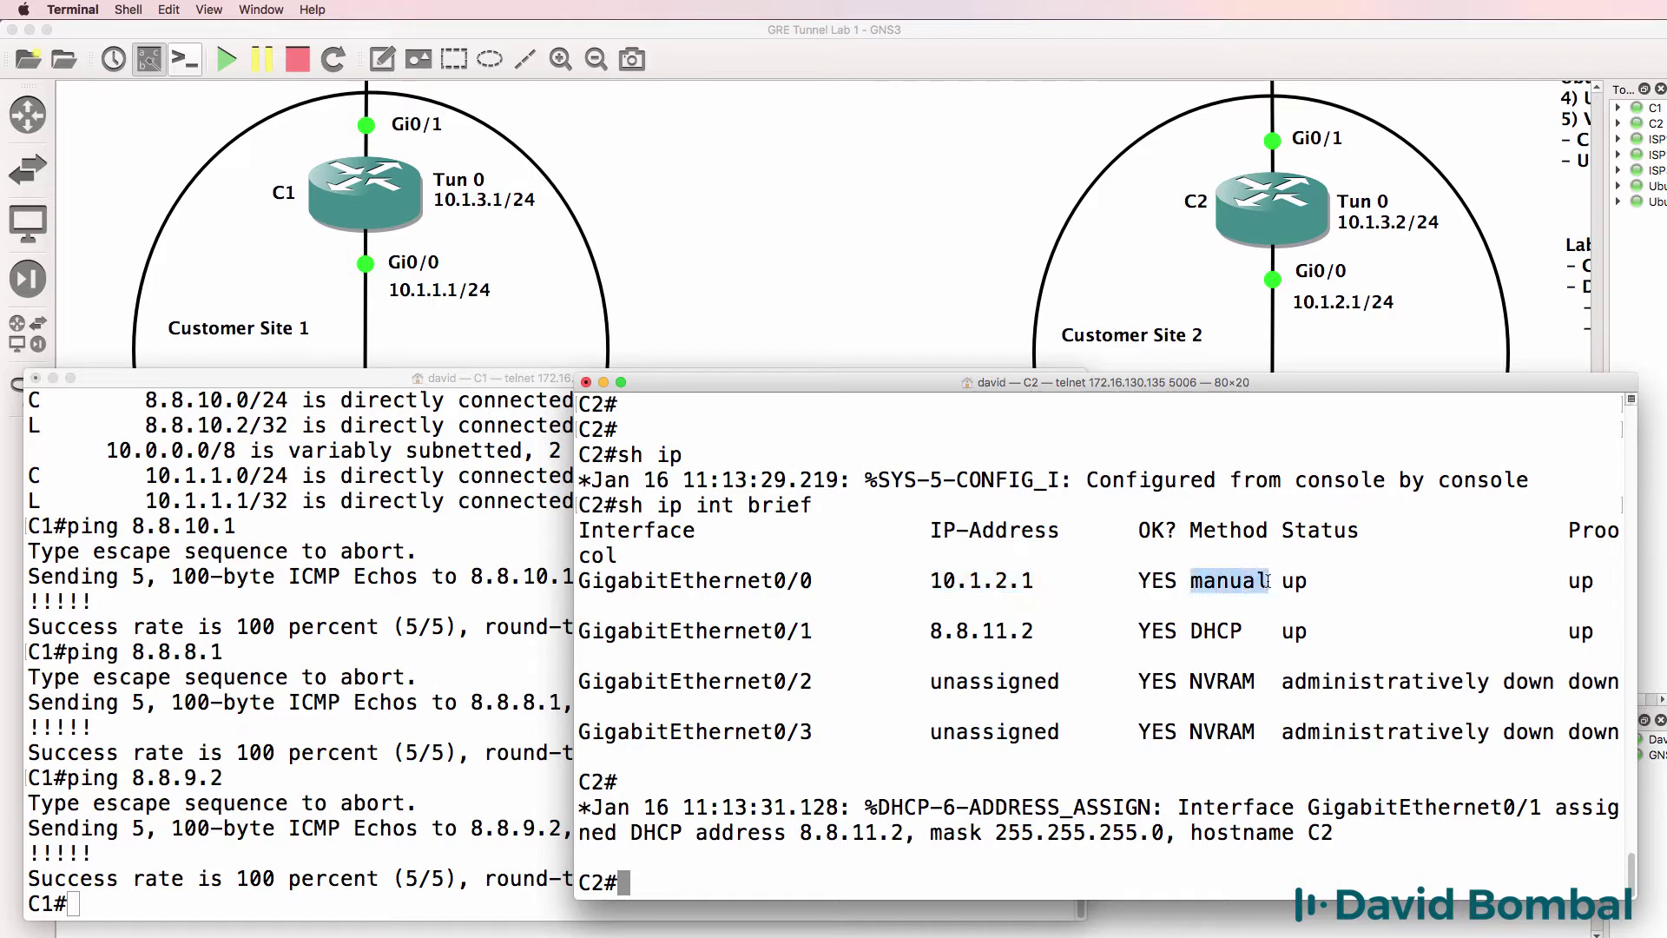
left_click_drag(825, 581, 569, 582)
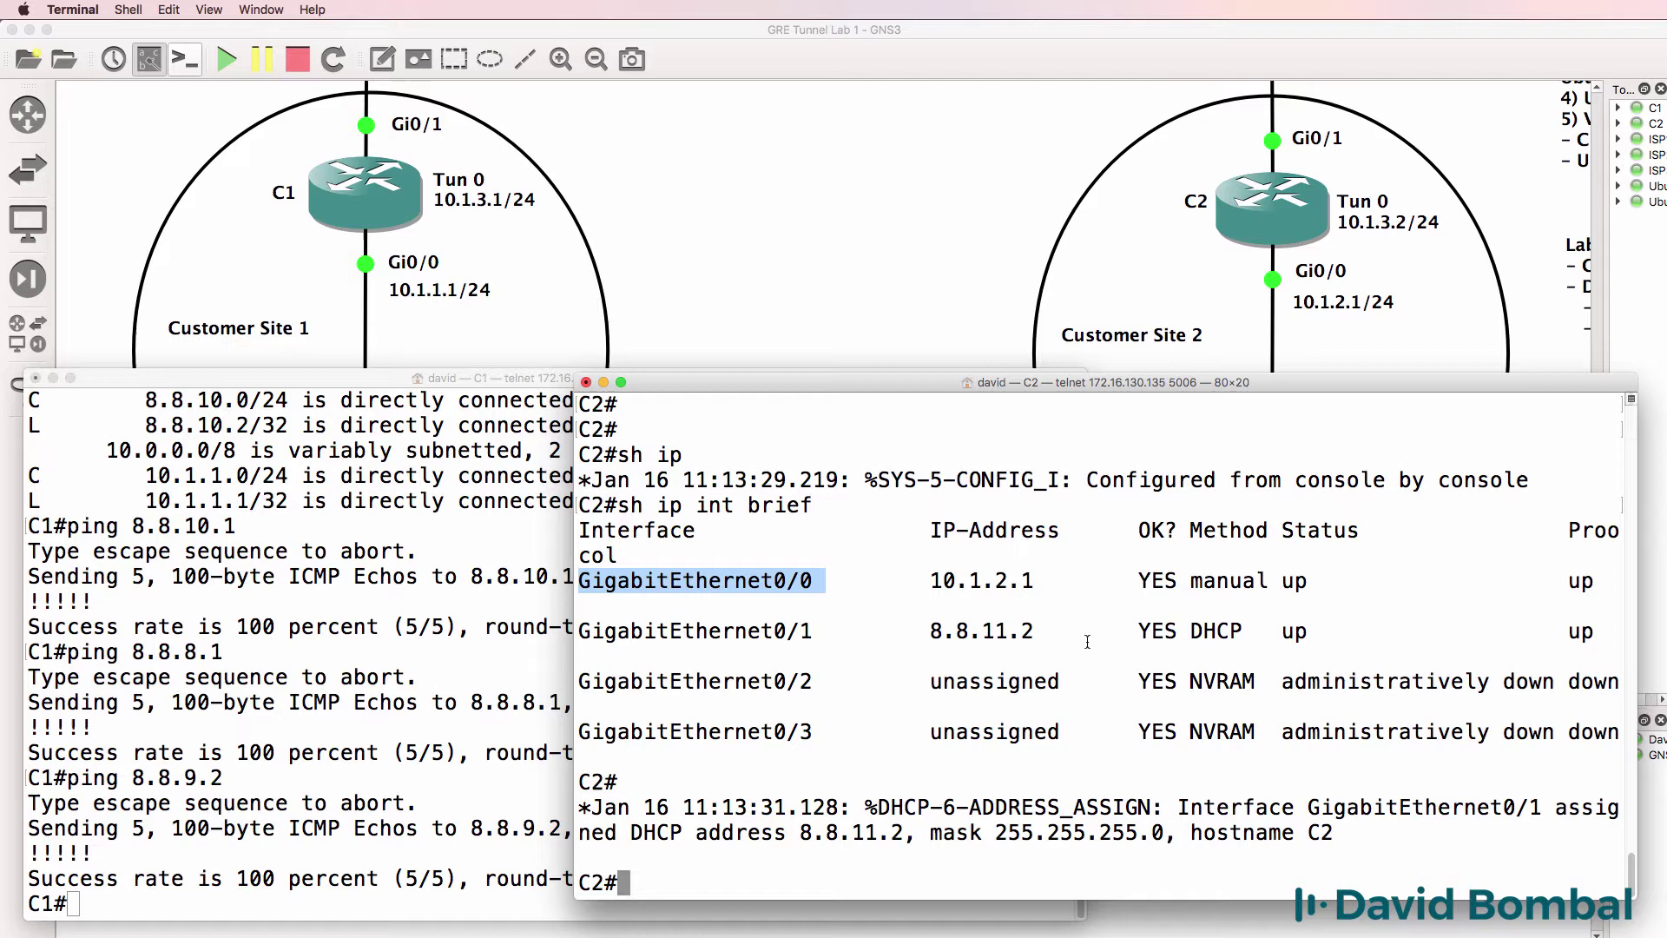
left_click_drag(800, 834, 914, 834)
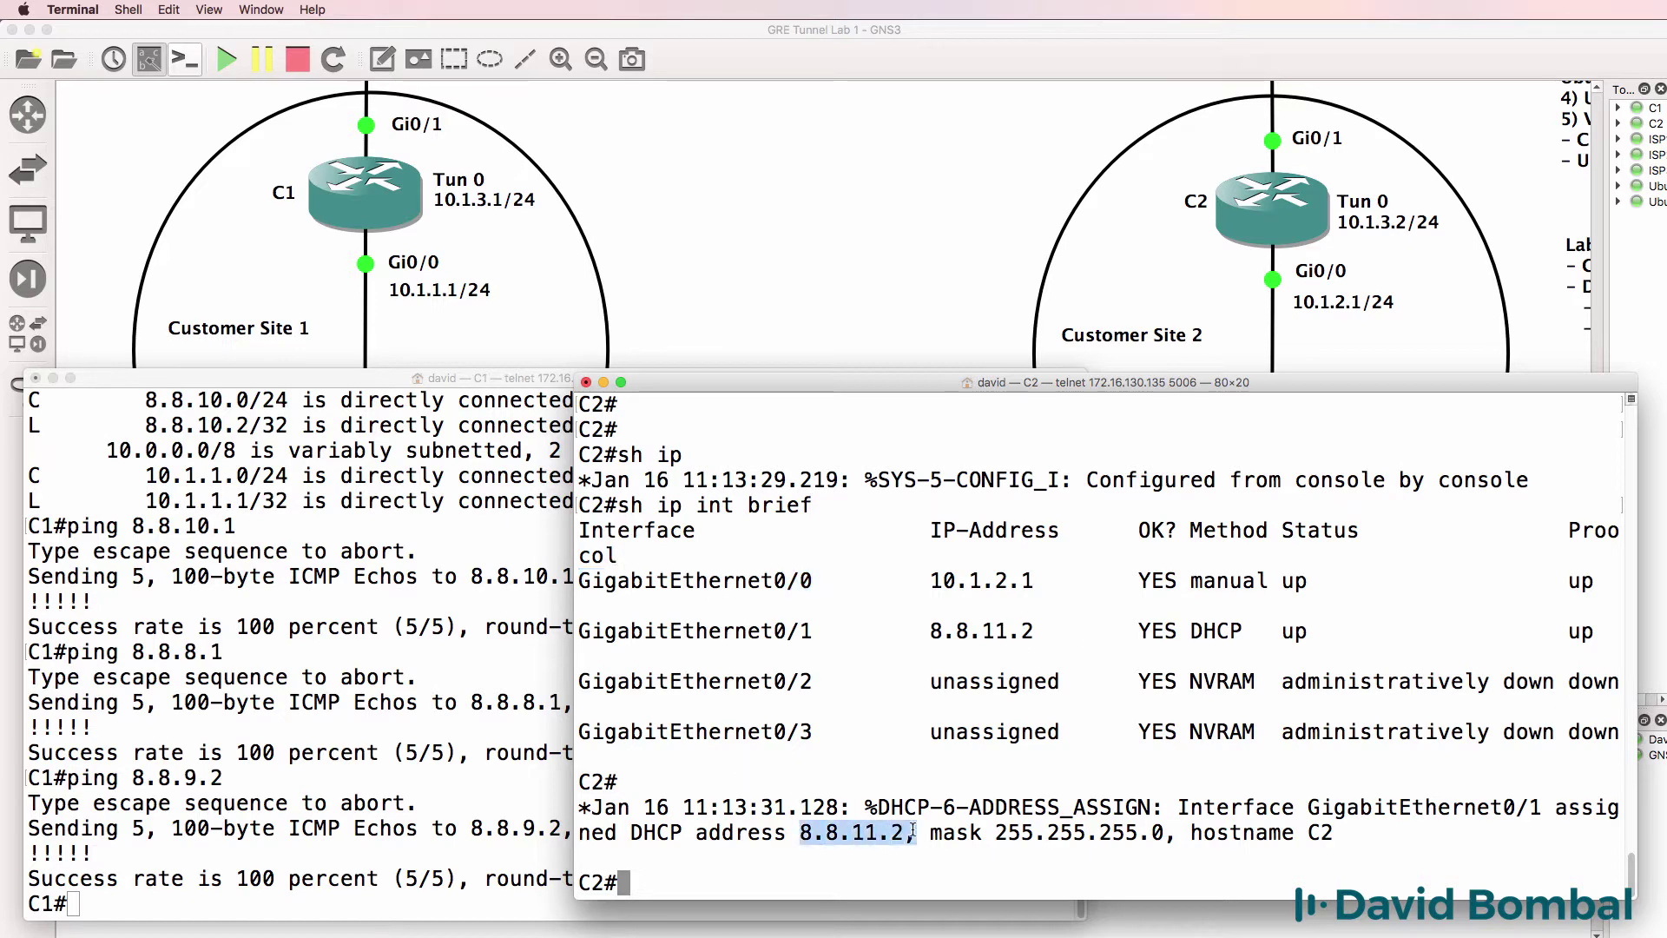
Ping 8.8.11.2 from C1 and turn on ICMP debugging on C2
left_click(167, 708)
type("pi")
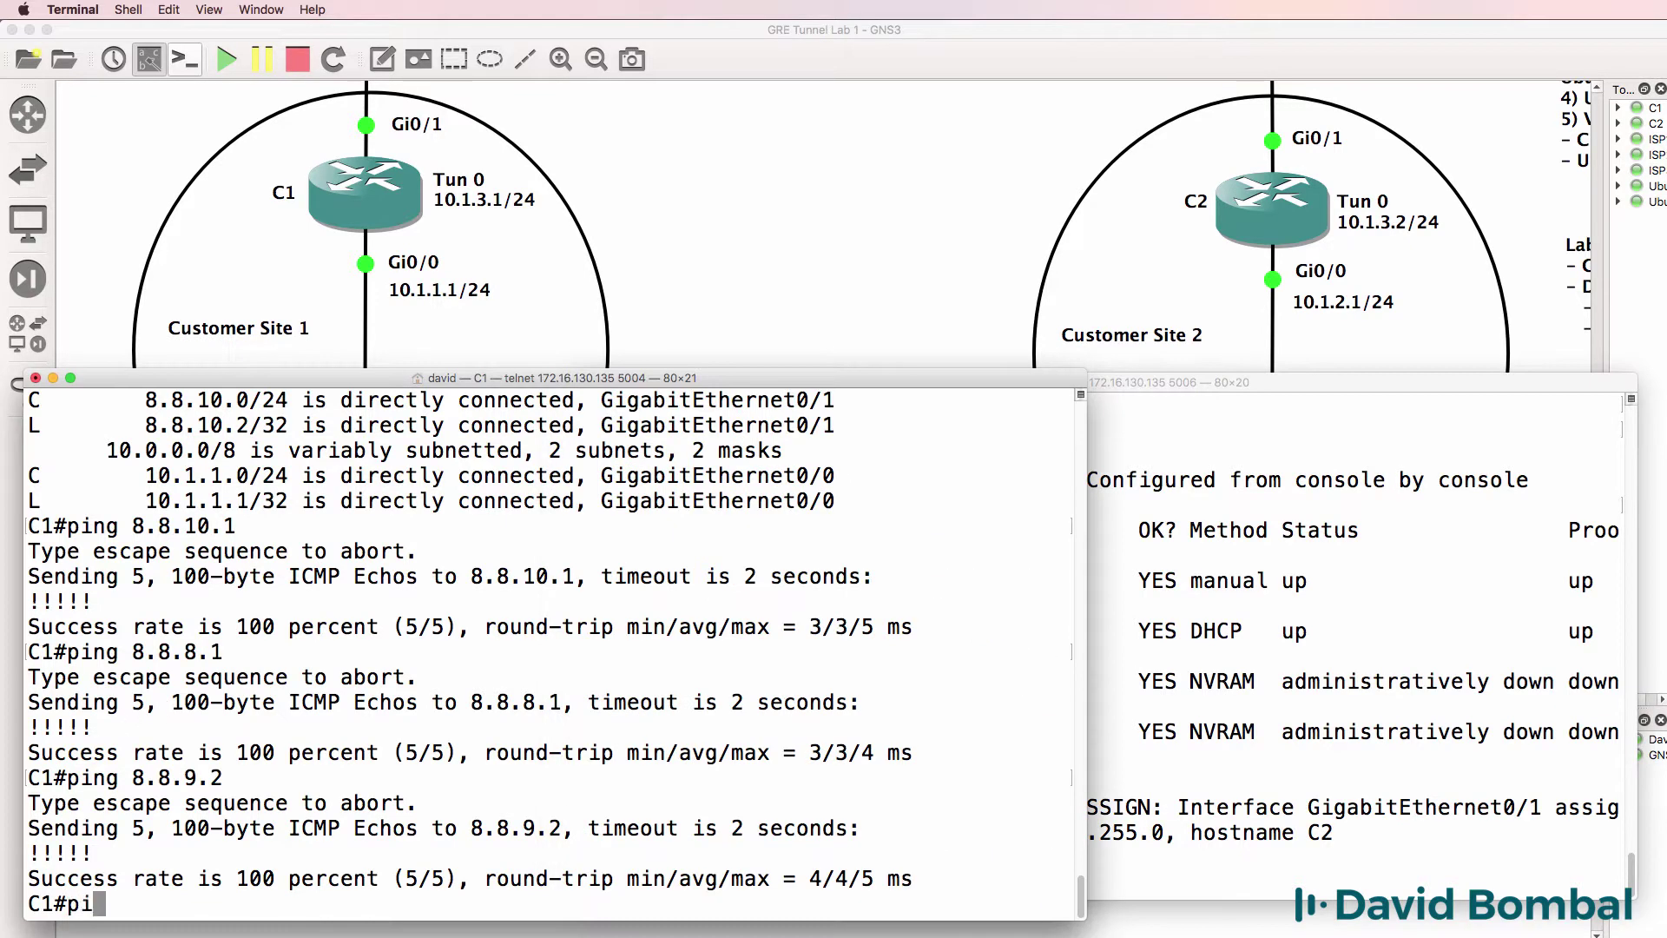
type("ng 8.8.11.2")
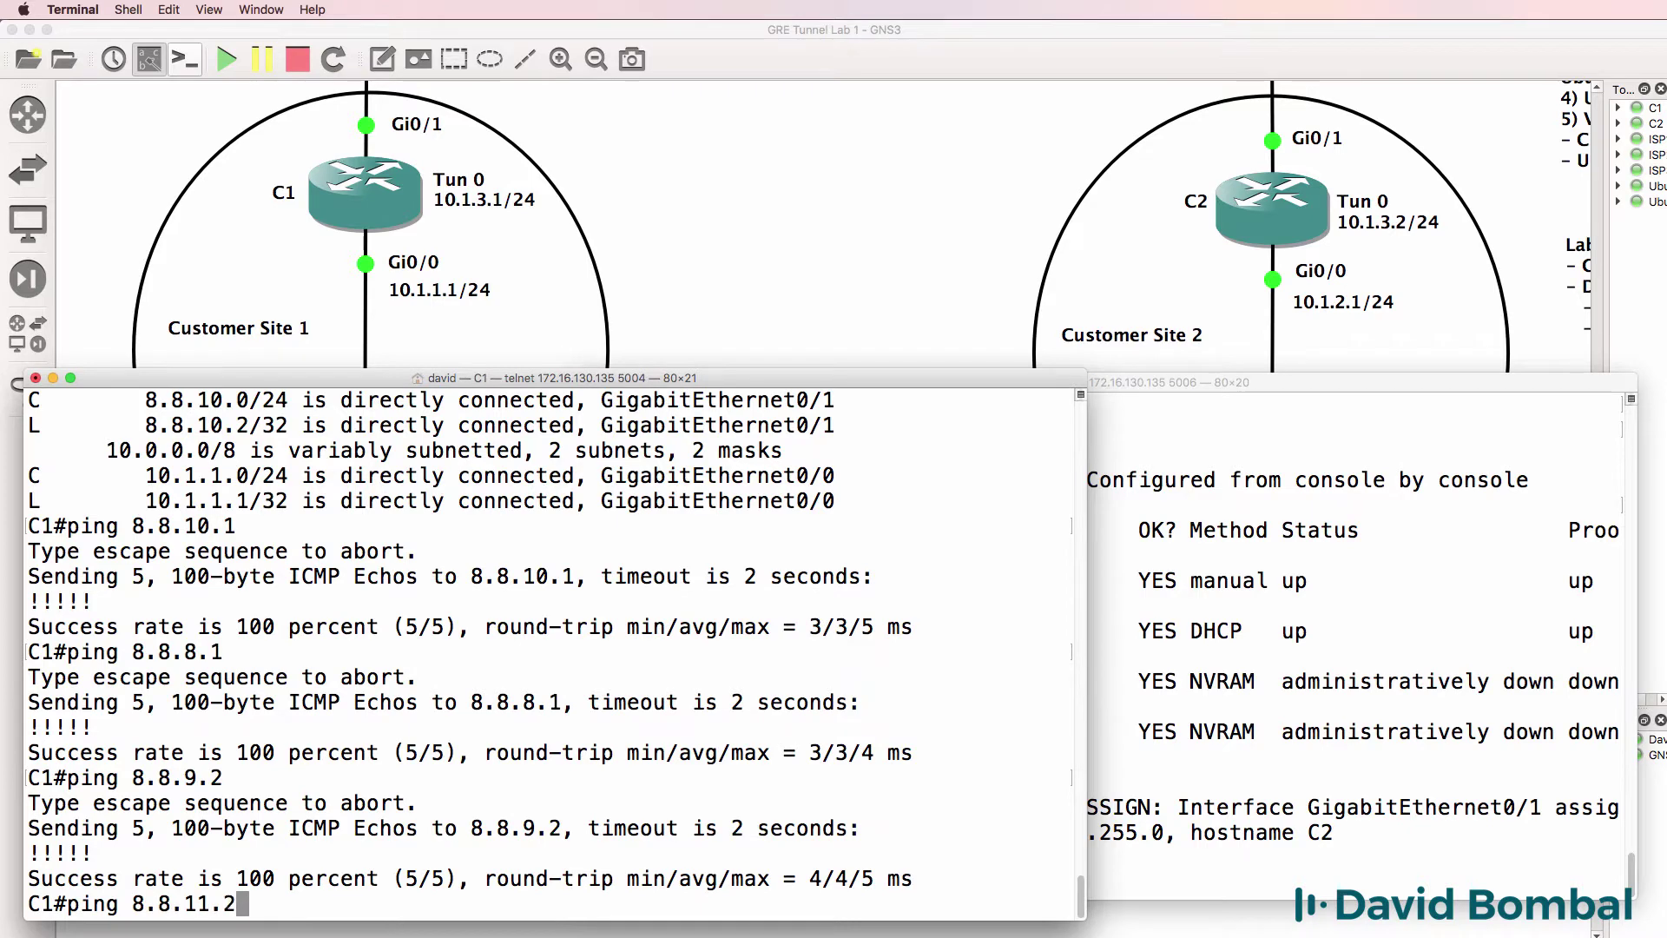
key("Return")
left_click(1460, 616)
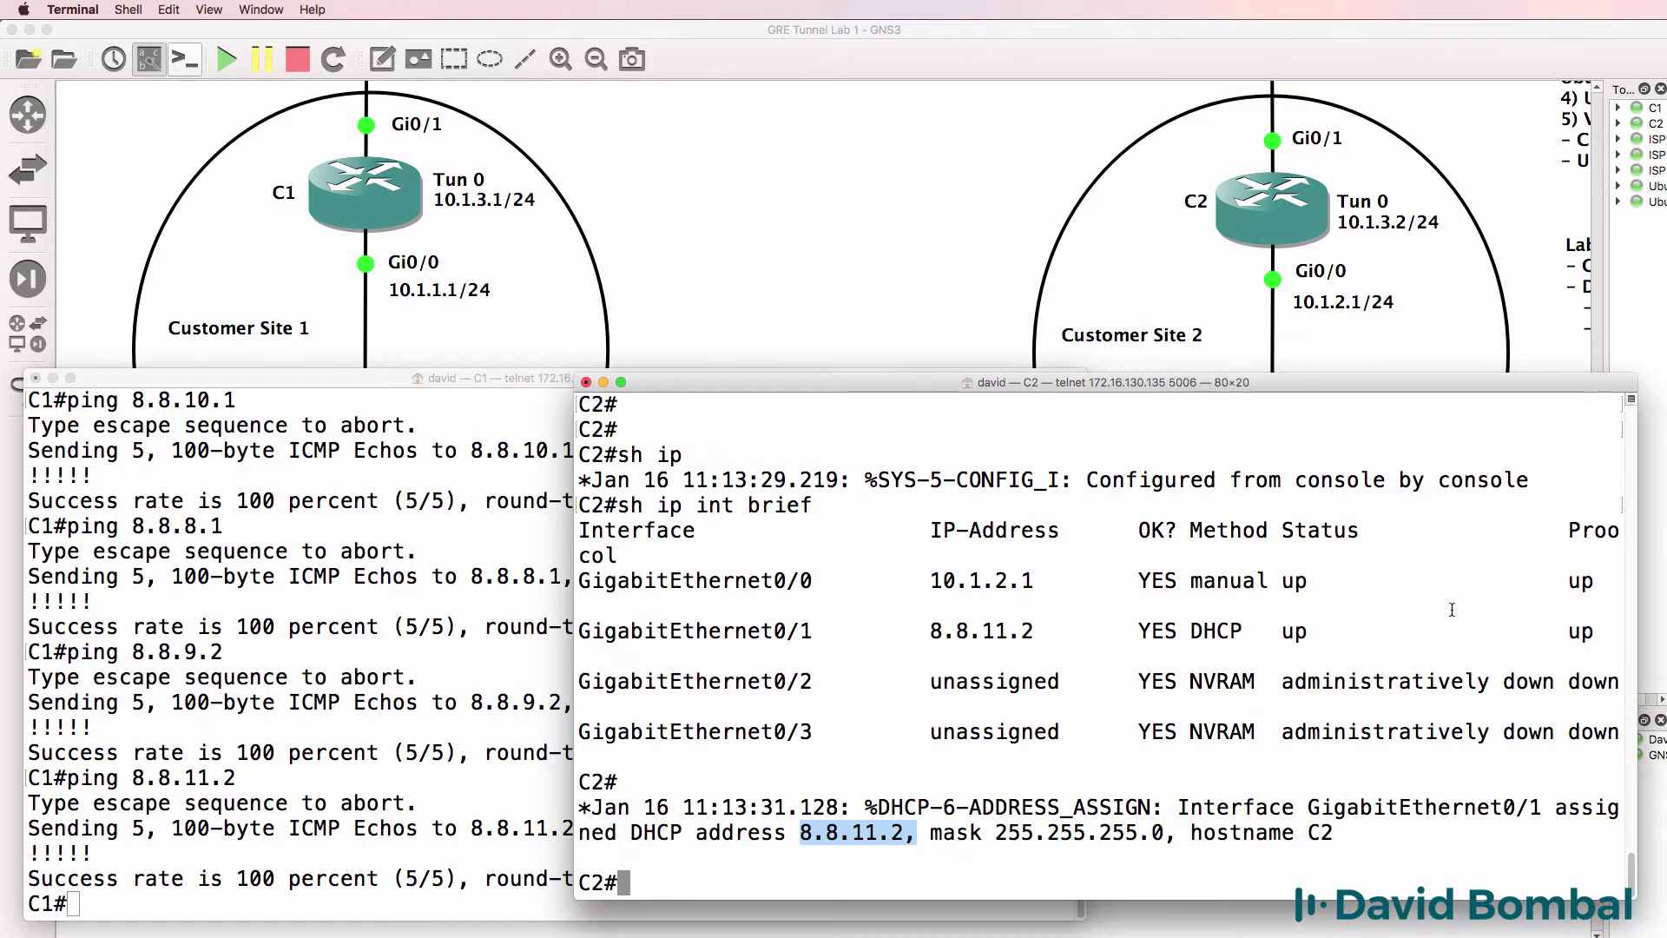
type("debug ip icm")
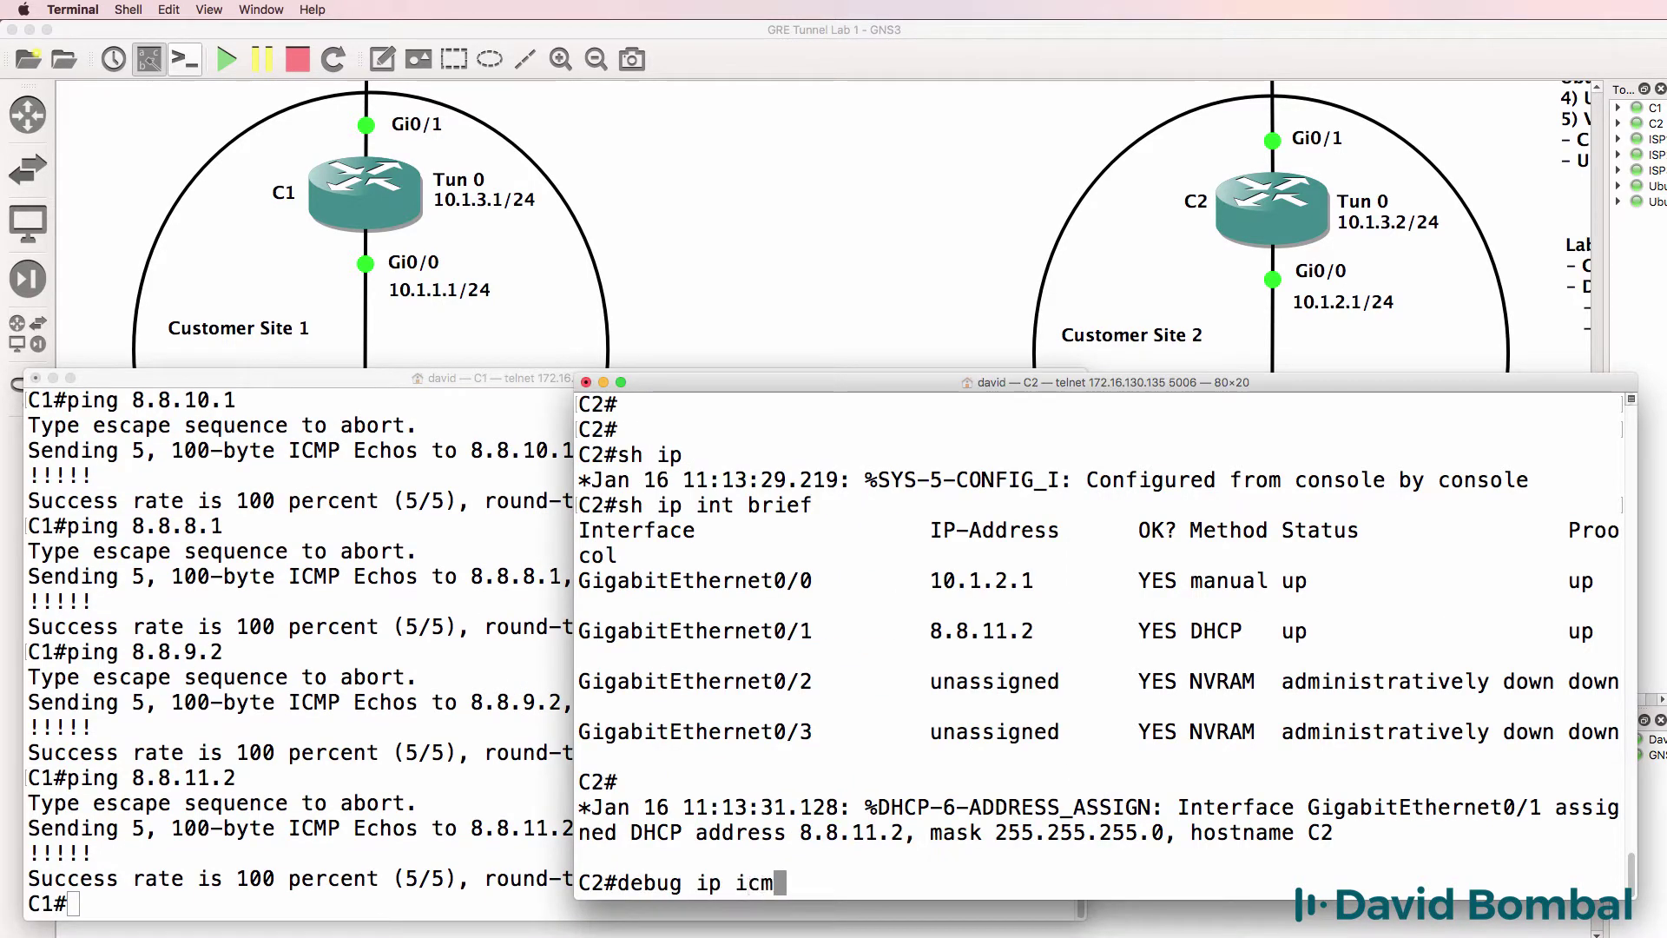
type("p")
key("Return")
Repeat the ping, check C2's five echo-reply debug lines, then turn off all debugging
left_click(256, 755)
key("Up")
key("Return")
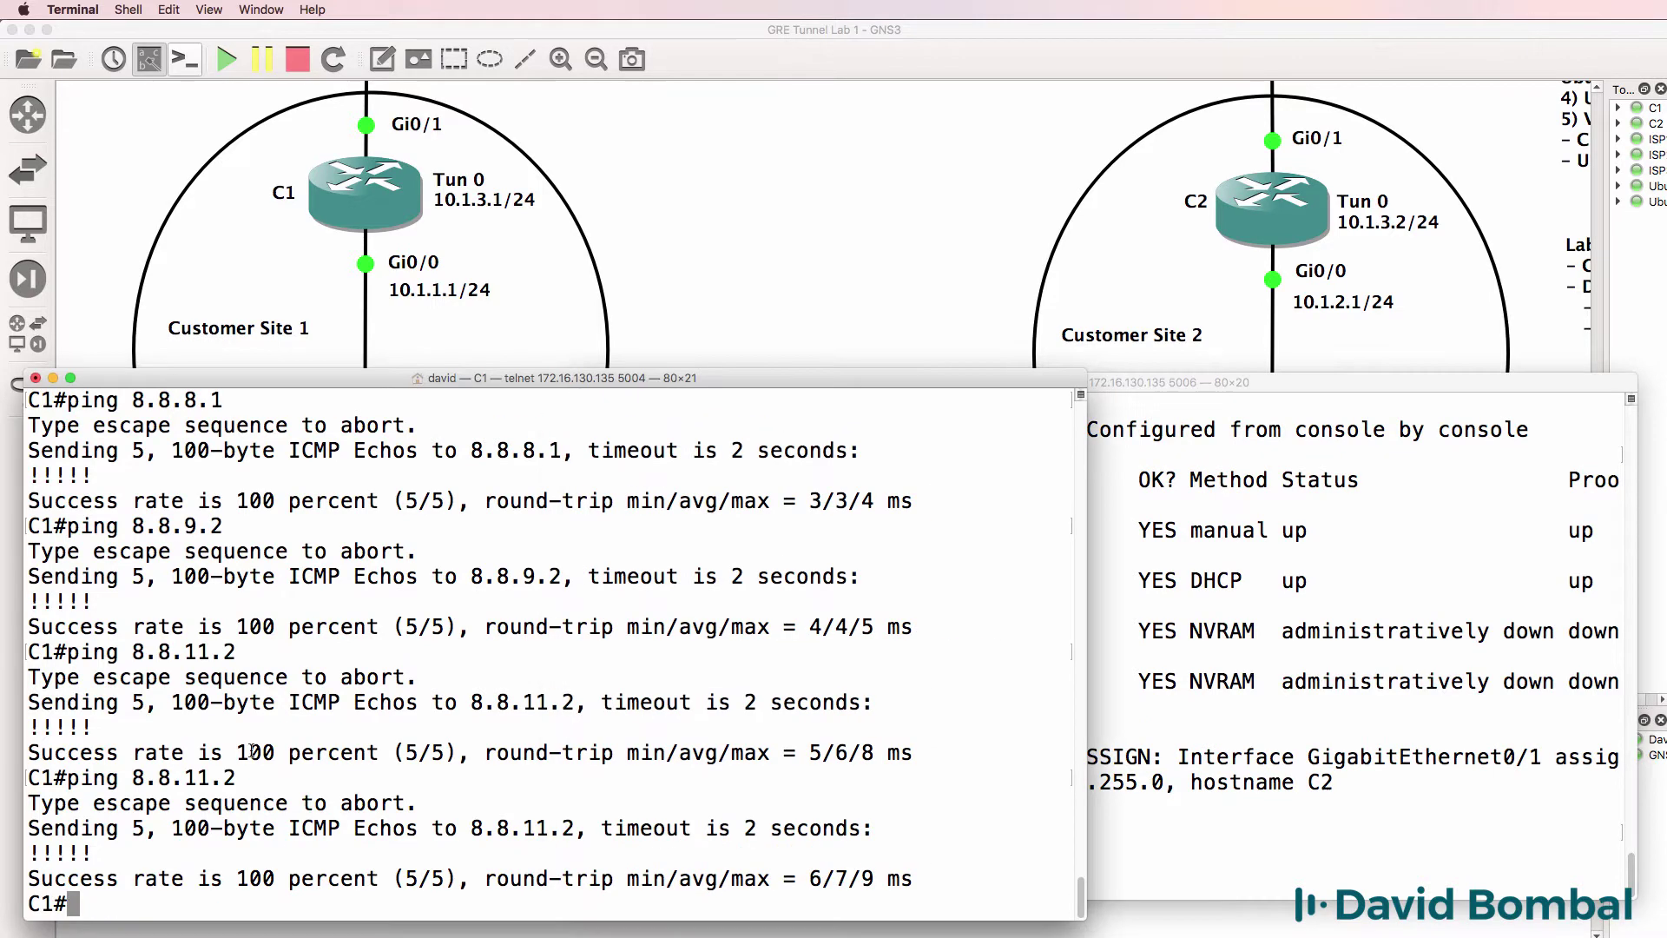
left_click(1438, 590)
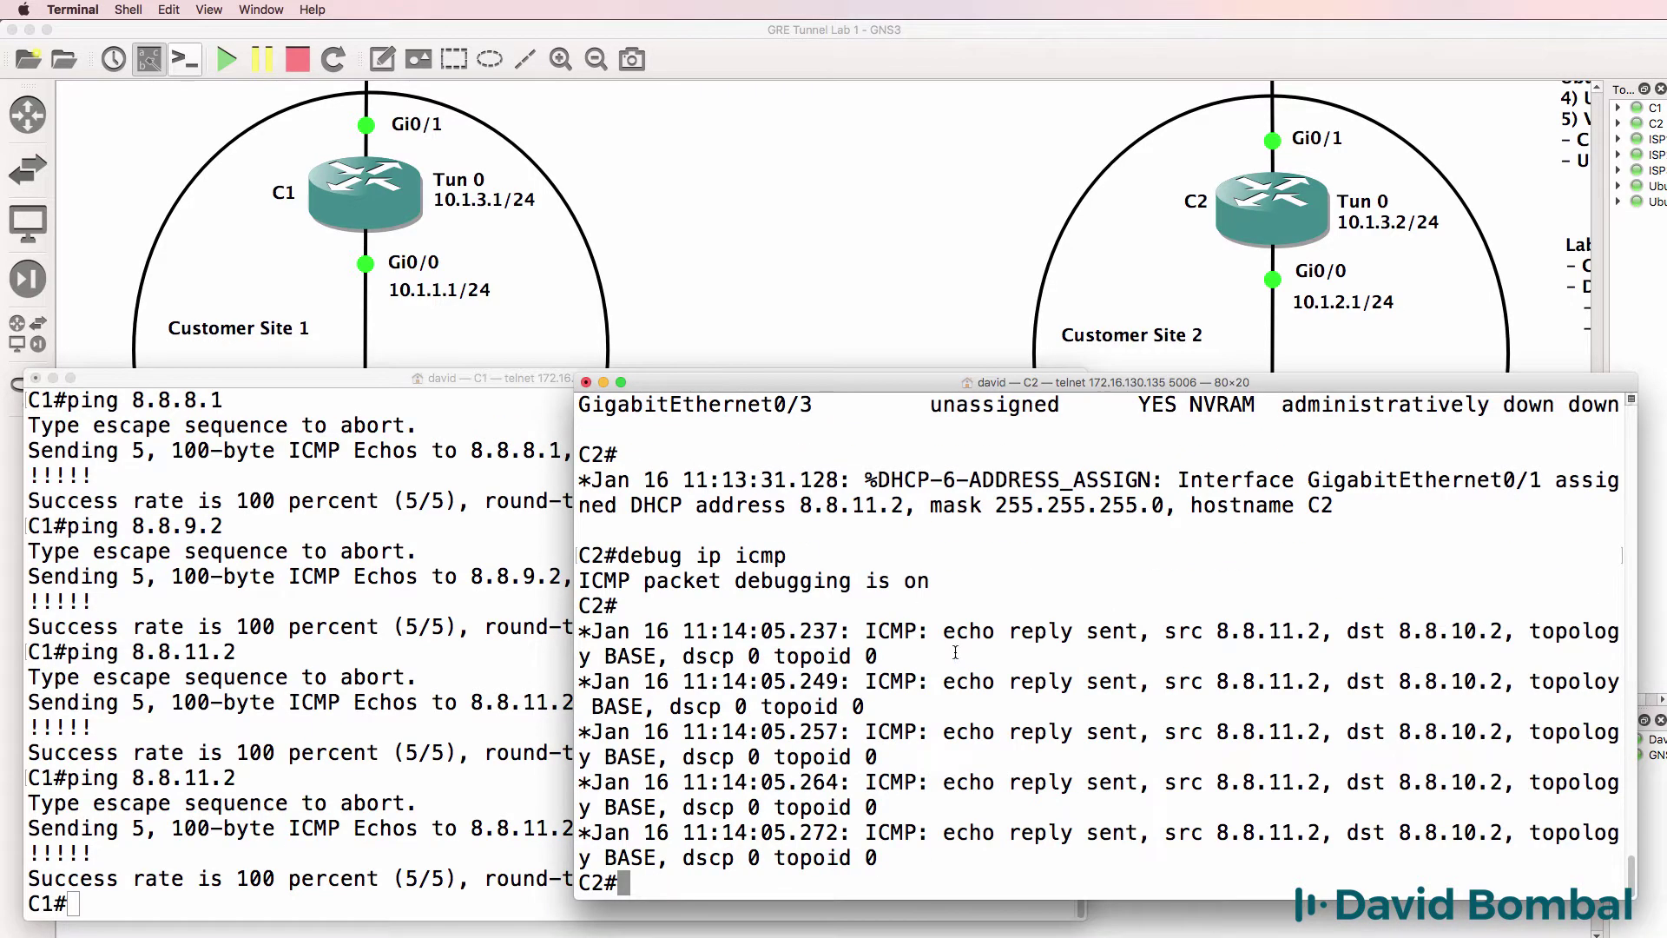
left_click_drag(897, 615, 1014, 866)
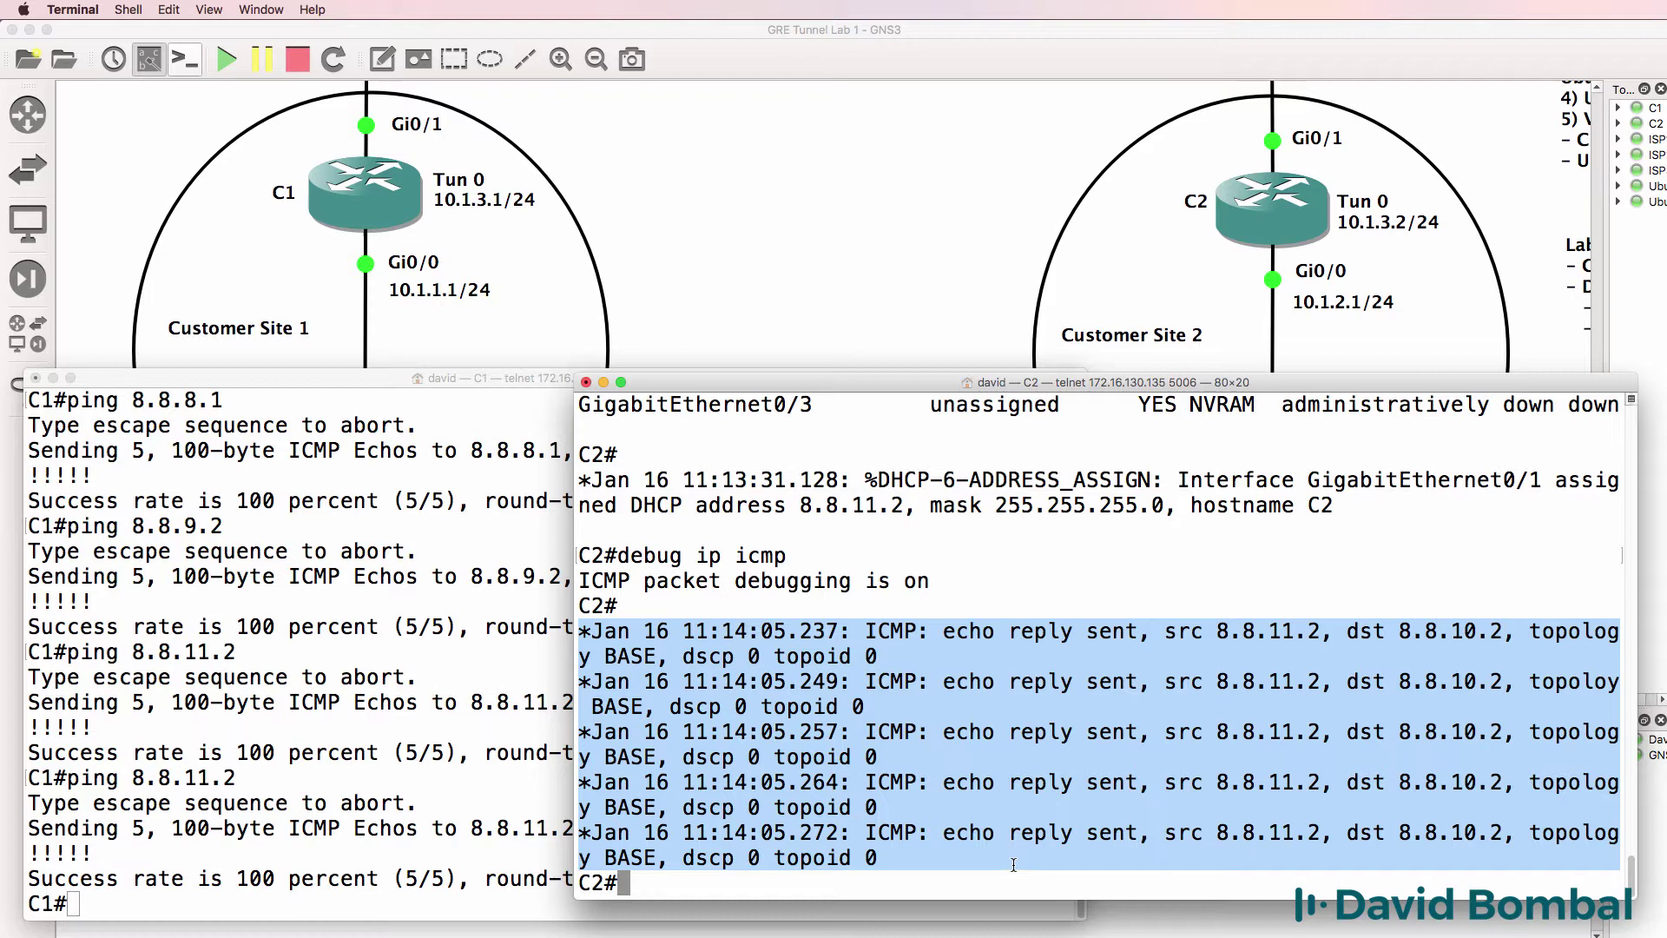
type("un all")
key("Return")
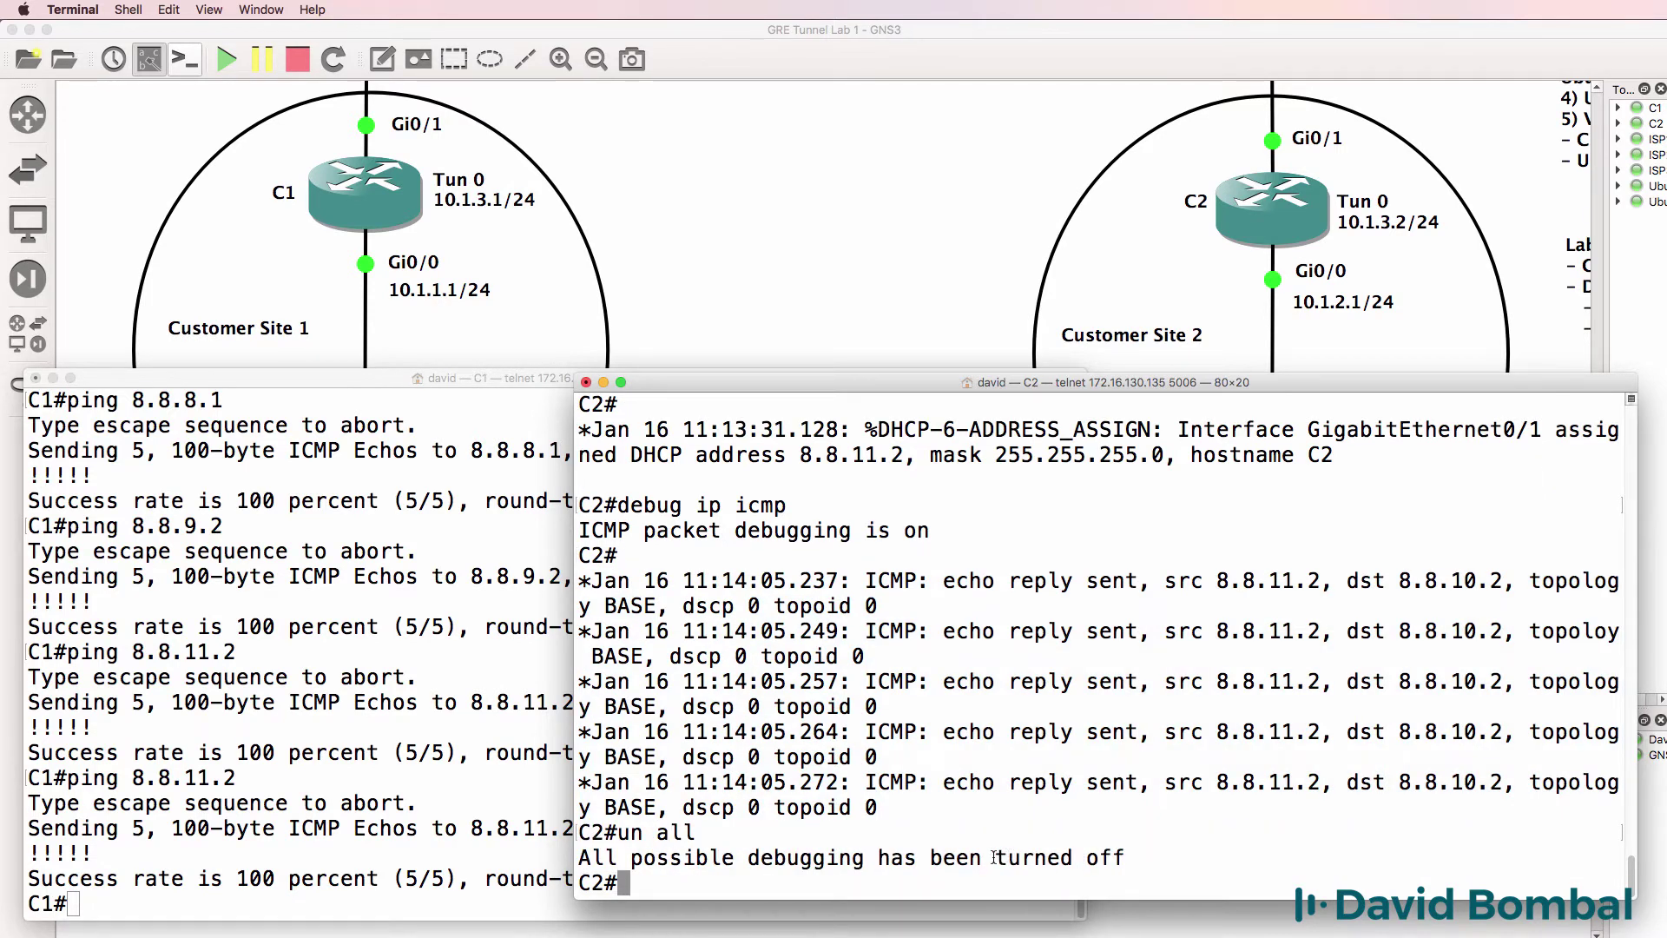
left_click(1234, 326)
scroll(1433, 430, "up", 3)
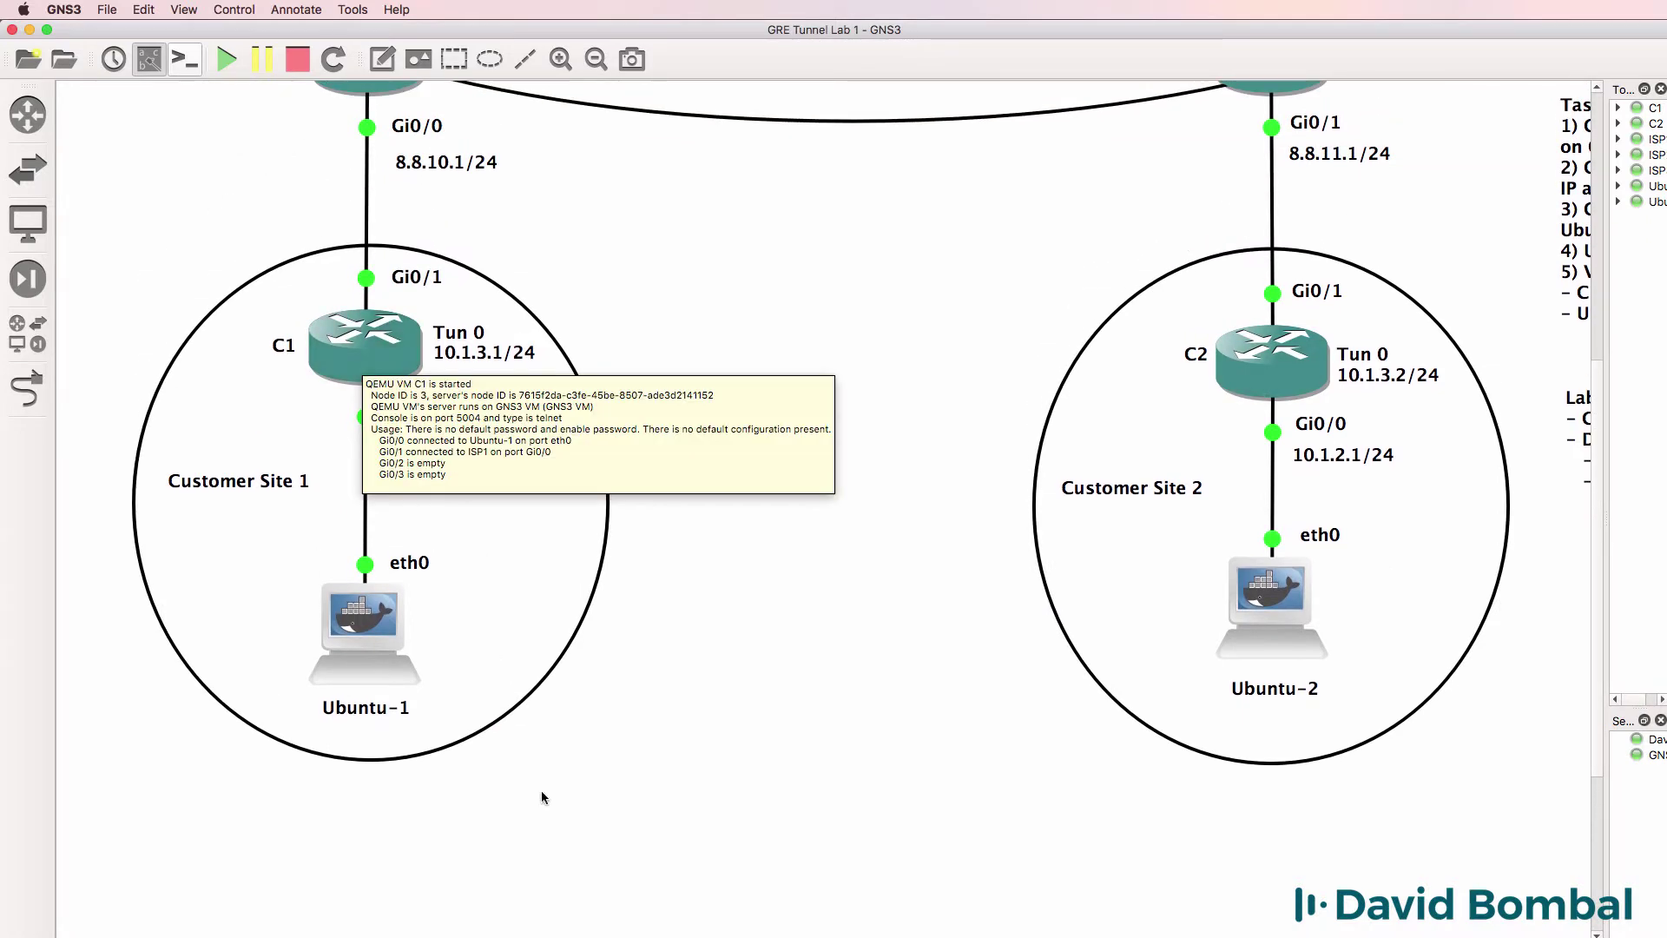
scroll(964, 916, "right", 10)
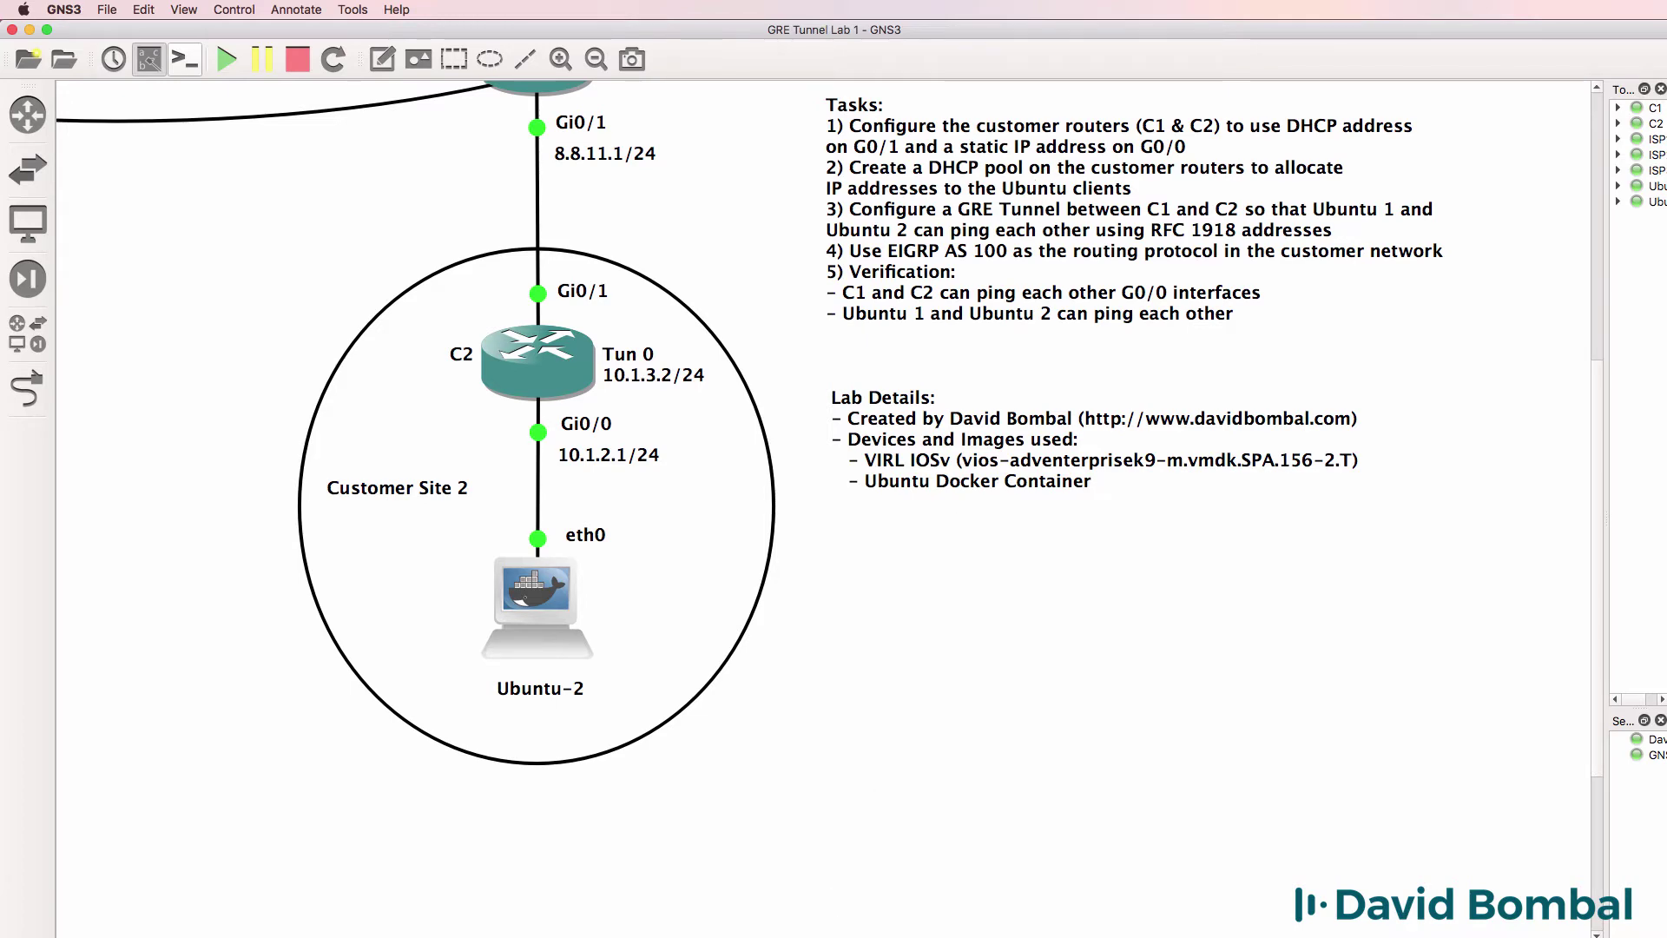
scroll(833, 521, "left", 10)
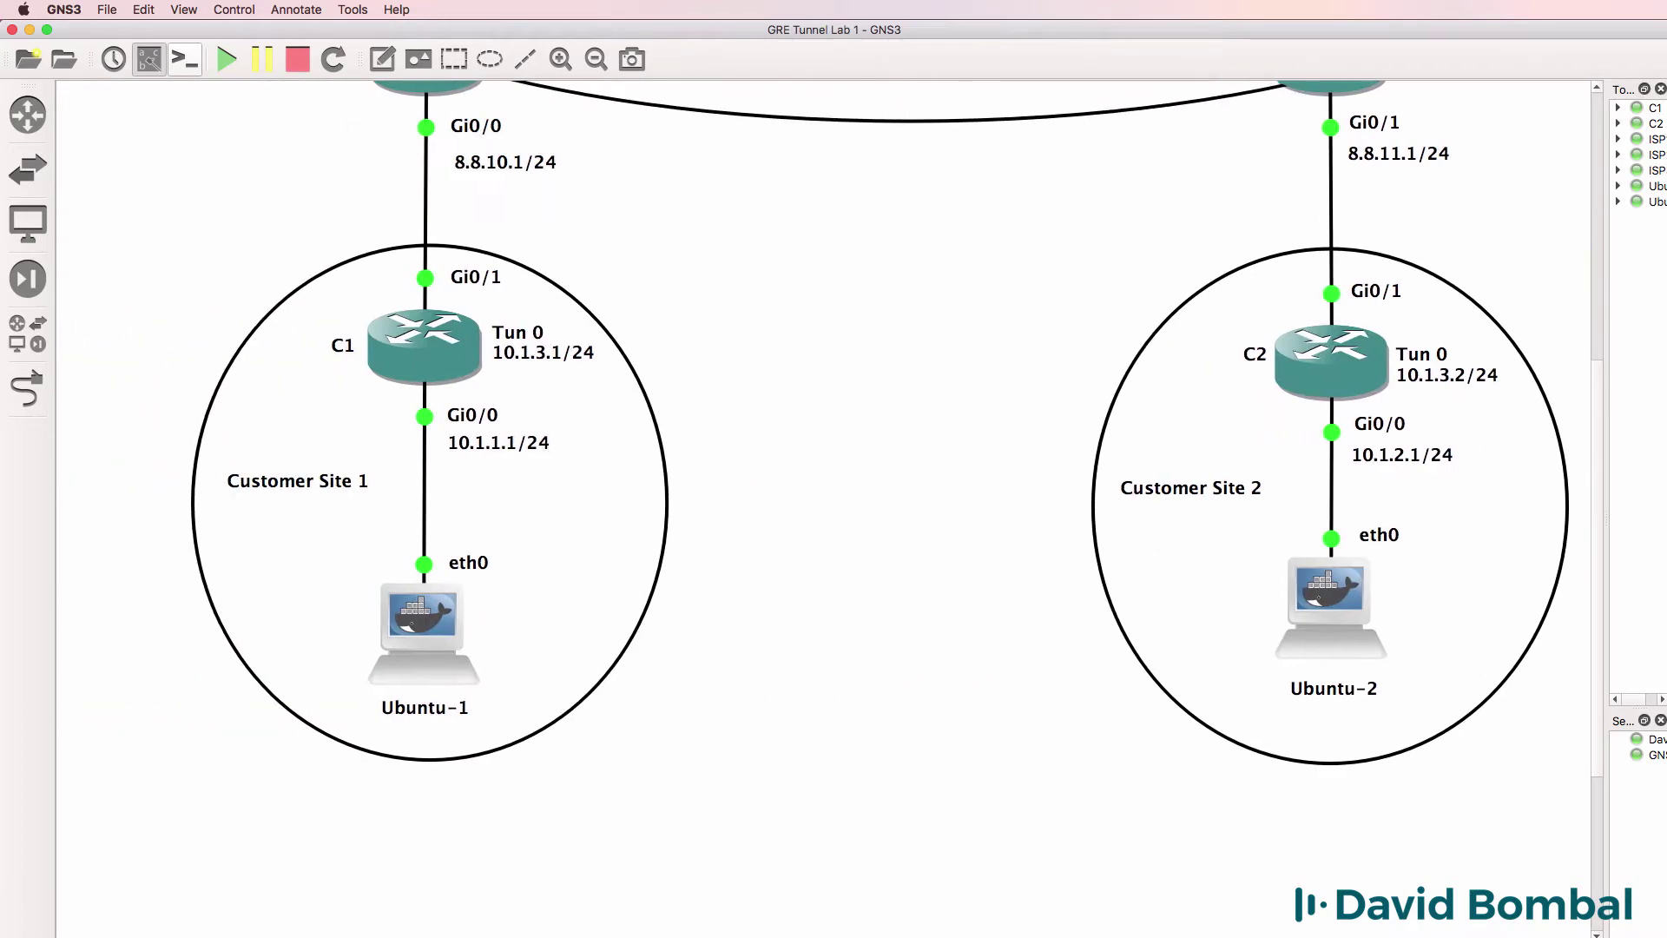
Show the list of open console windows from the Terminal dock icon
right_click(476, 919)
left_click(475, 911)
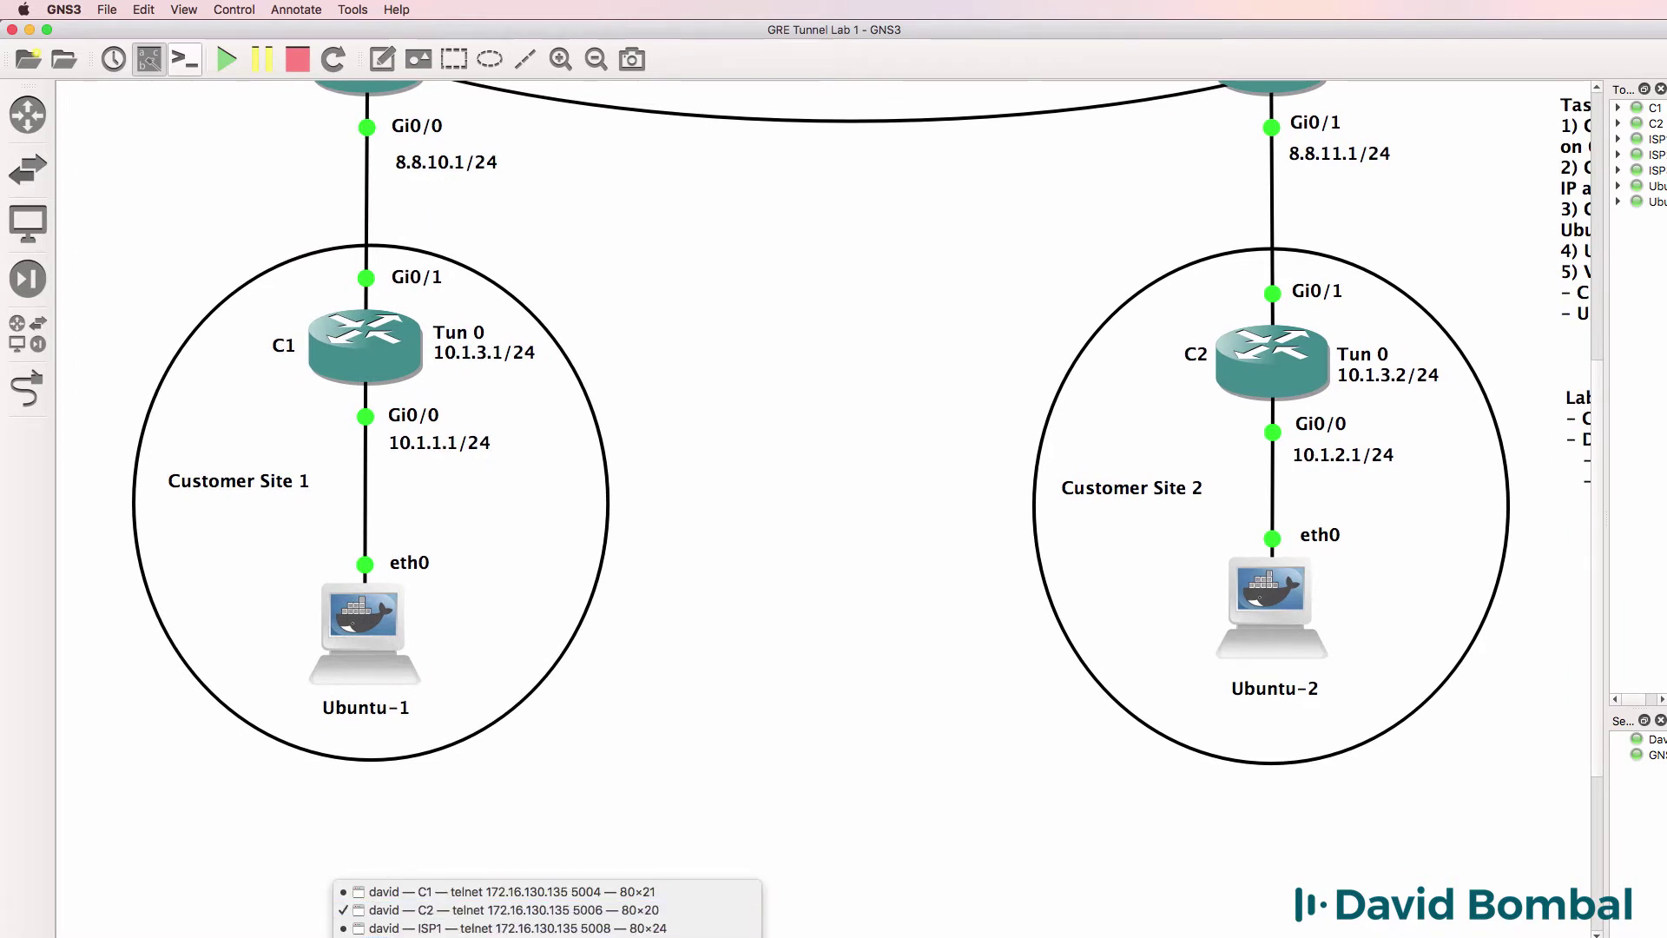
Rerun ifconfig on Ubuntu-1, highlighting eth0's missing IPv4 address and the failed DHCP lease line
left_click(476, 893)
type("ifconfig")
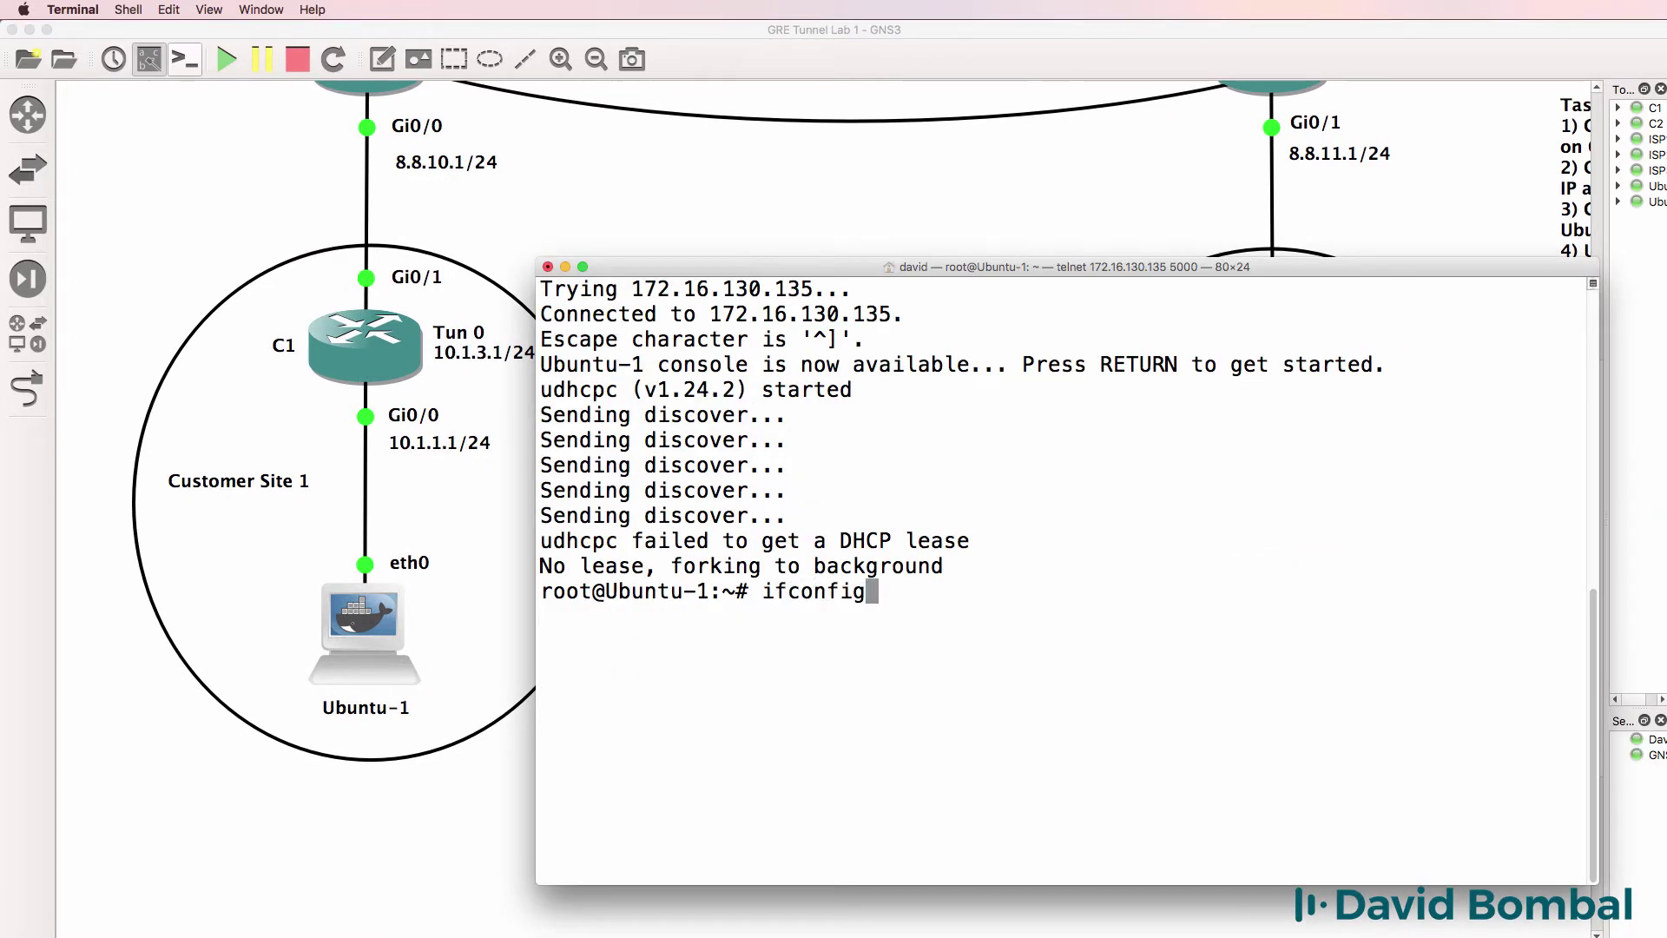
key("Return")
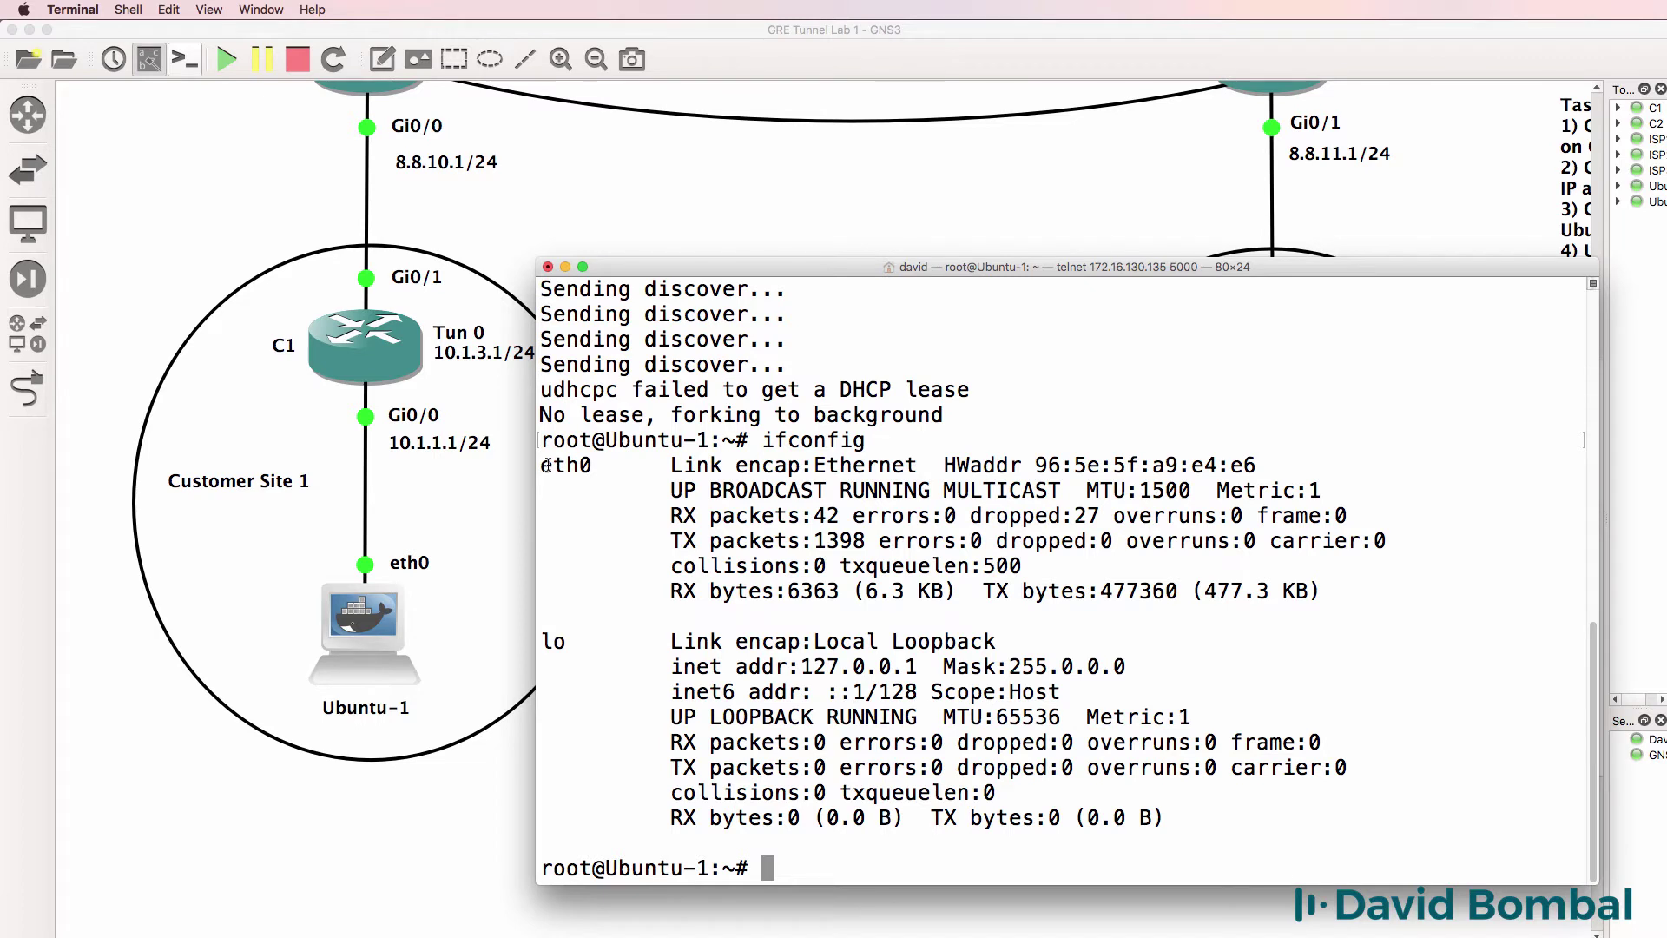
left_click_drag(540, 463, 1323, 599)
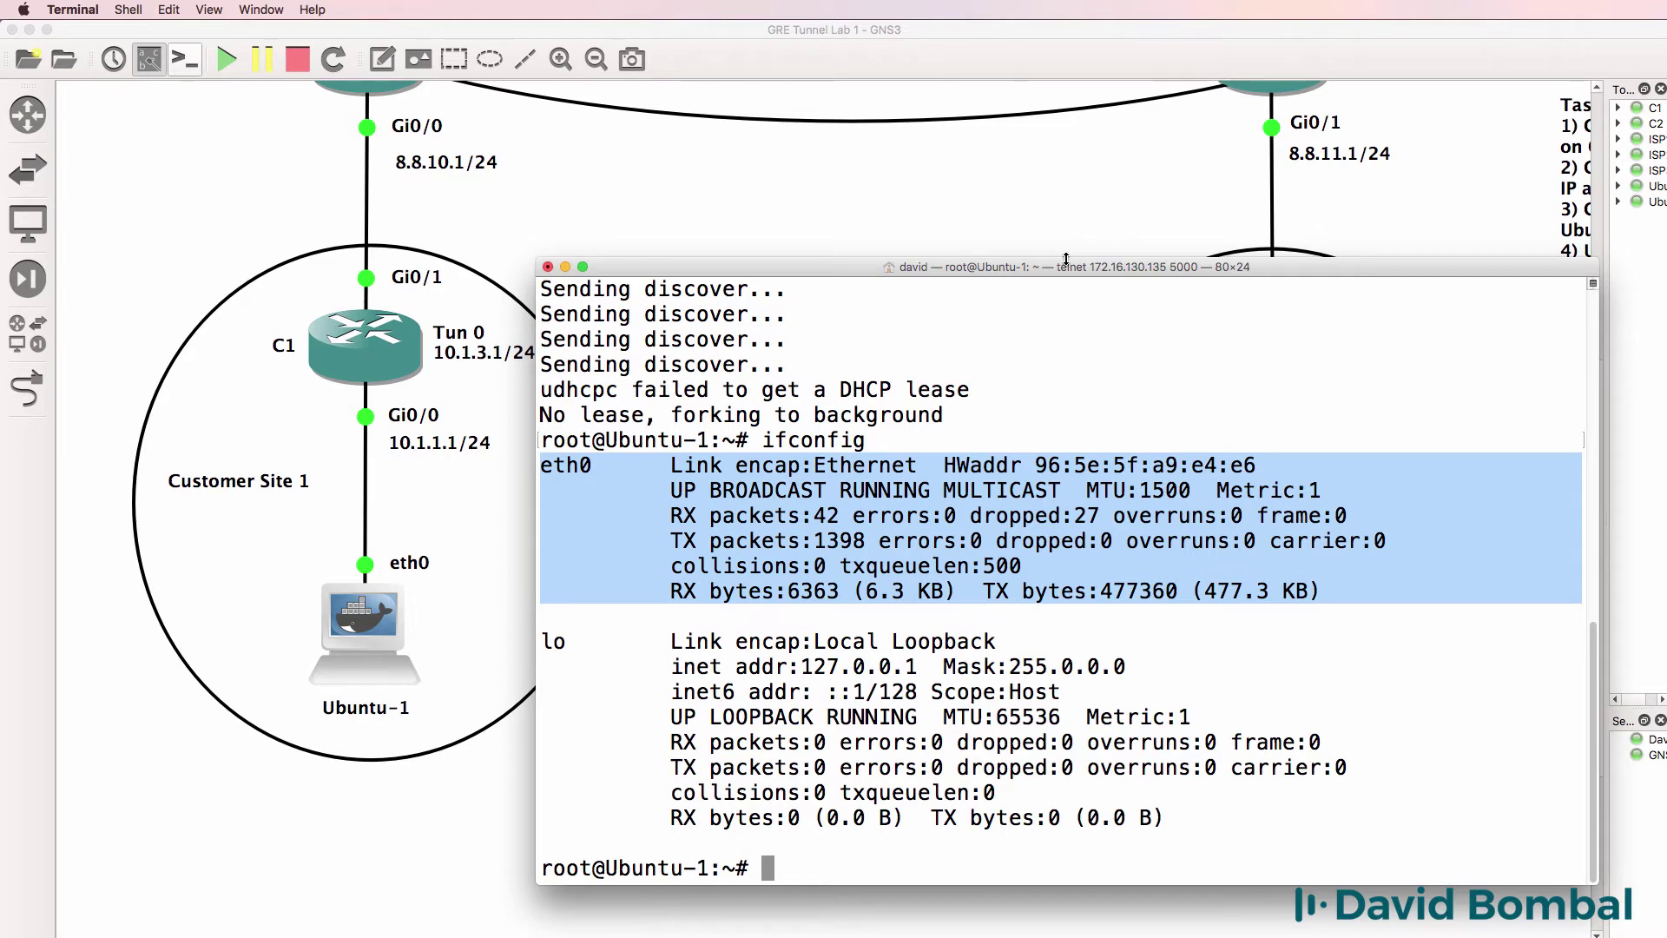
mouse_move(894, 391)
left_mouse_down()
mouse_move(810, 391)
mouse_move(826, 390)
left_mouse_up()
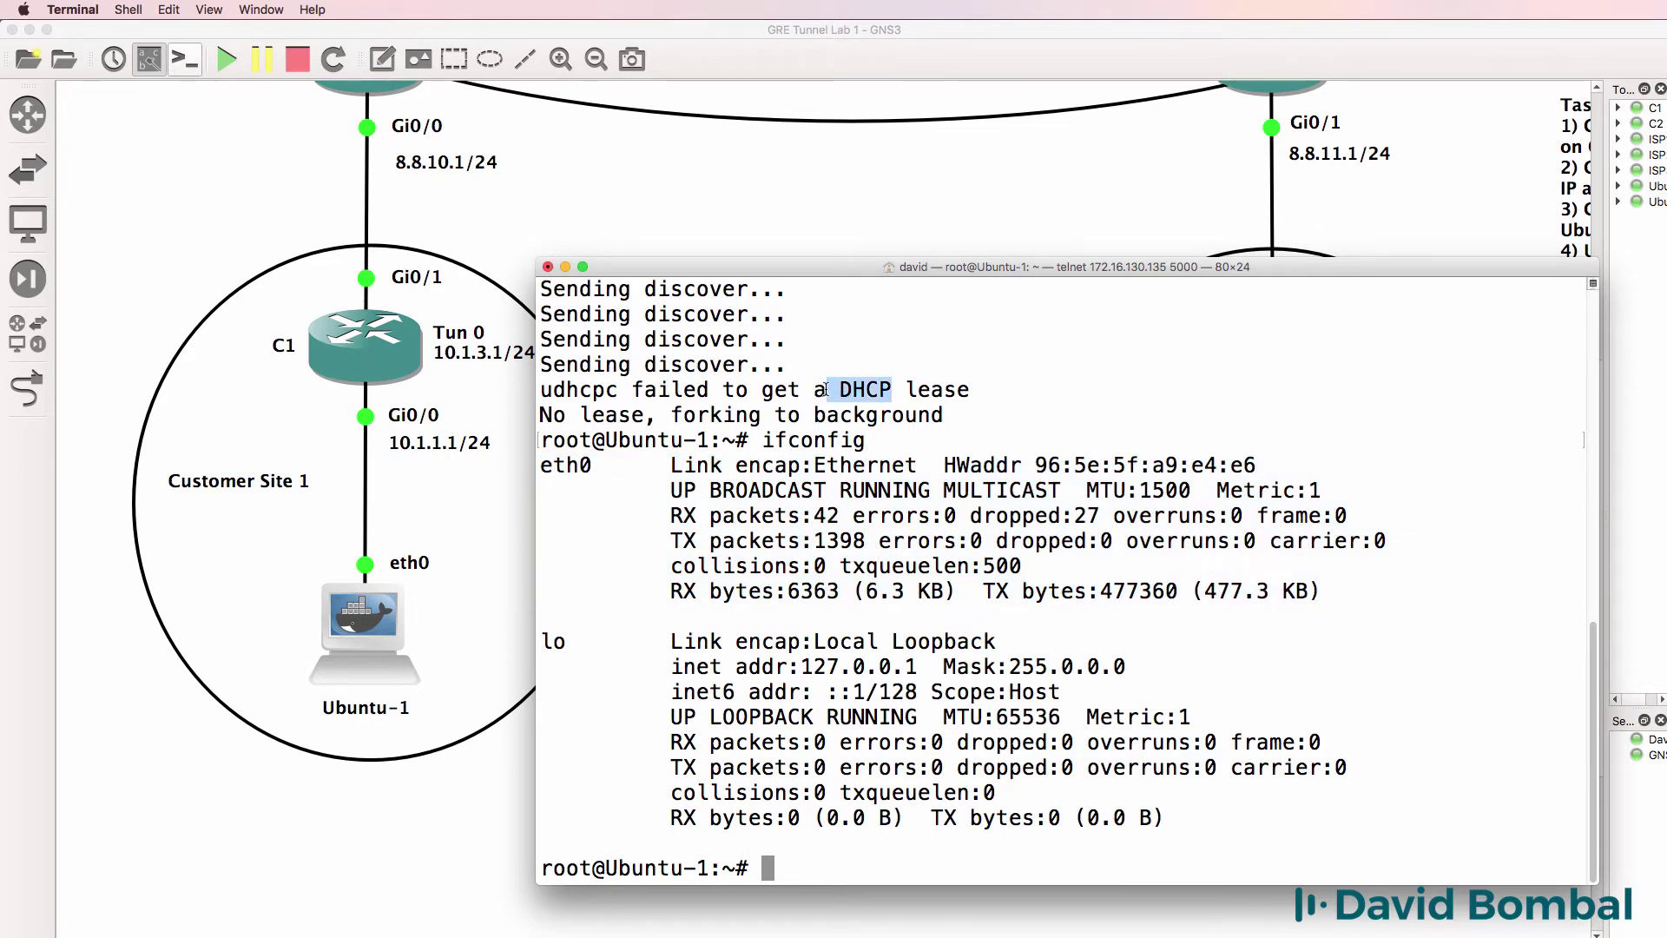
Enter configuration mode on C1 and create the DHCP pool 'pc'
left_click_drag(1017, 353, 986, 370)
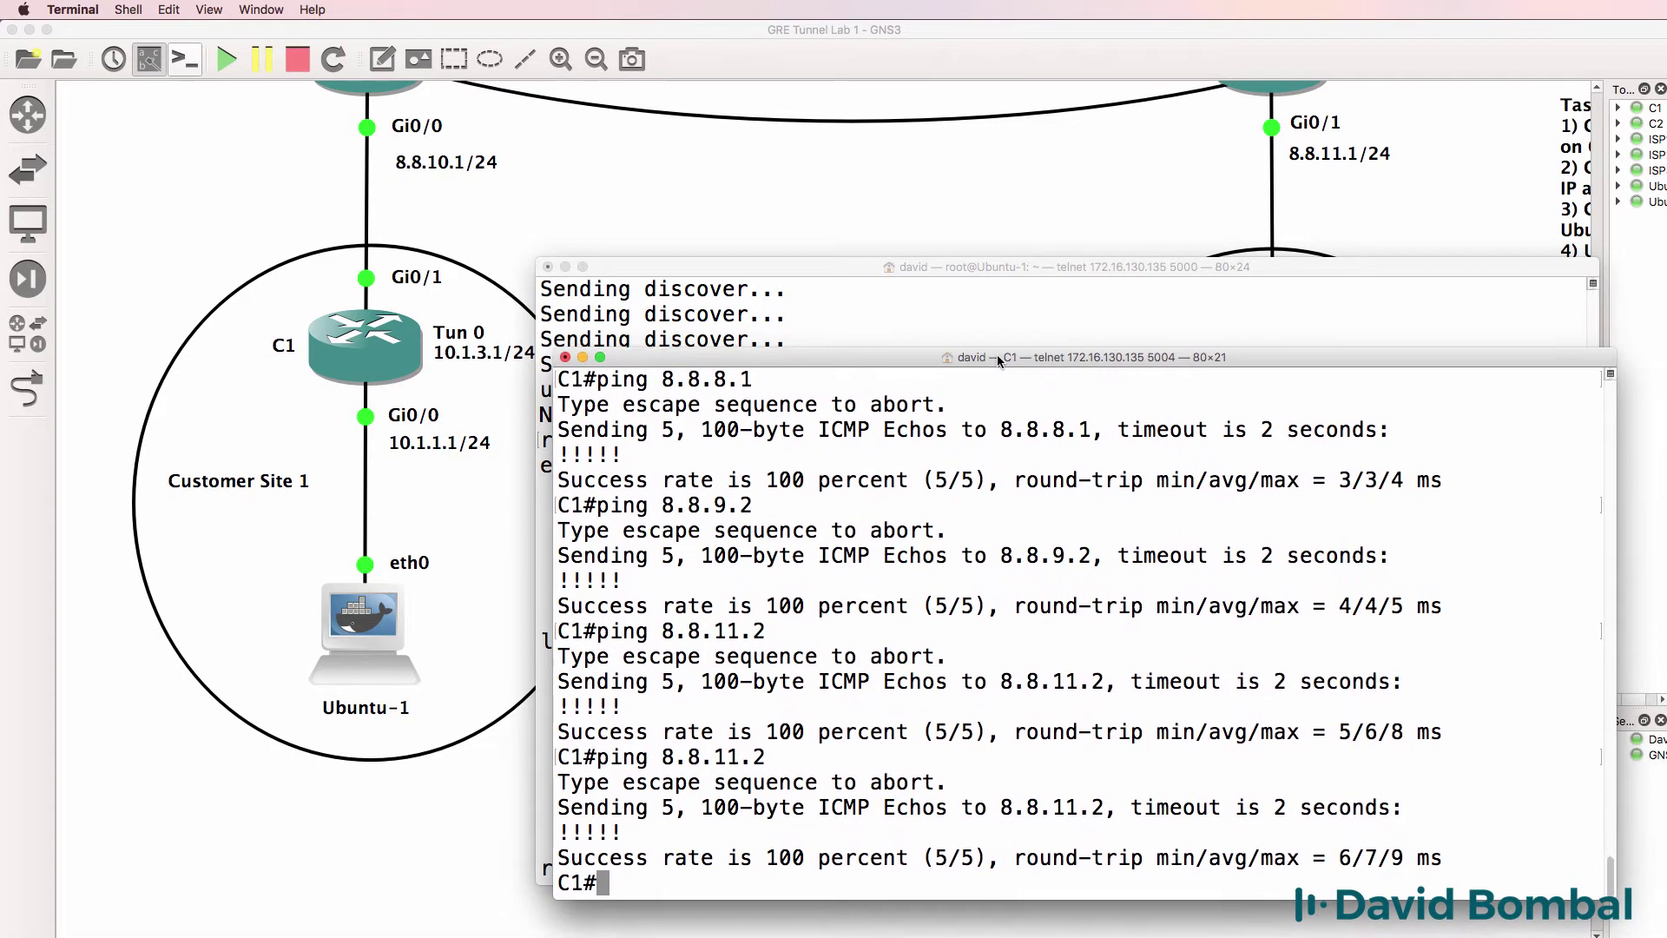
type("conf t")
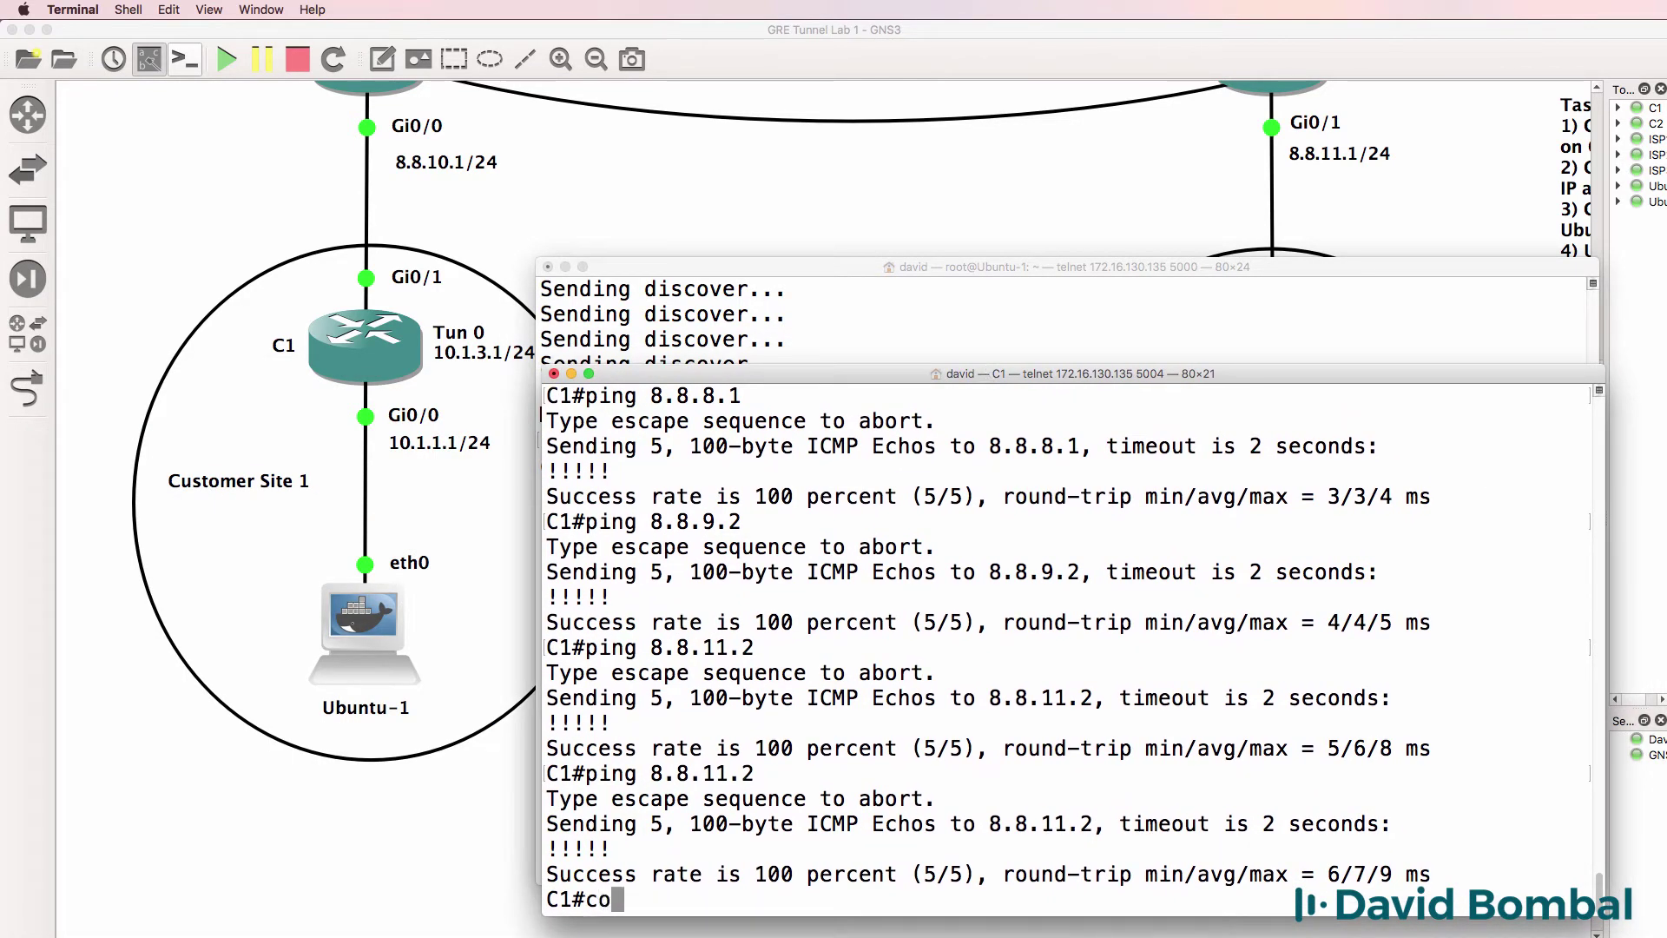
key("Return")
type("ip ddh")
key("Tab")
key("BackSpace")
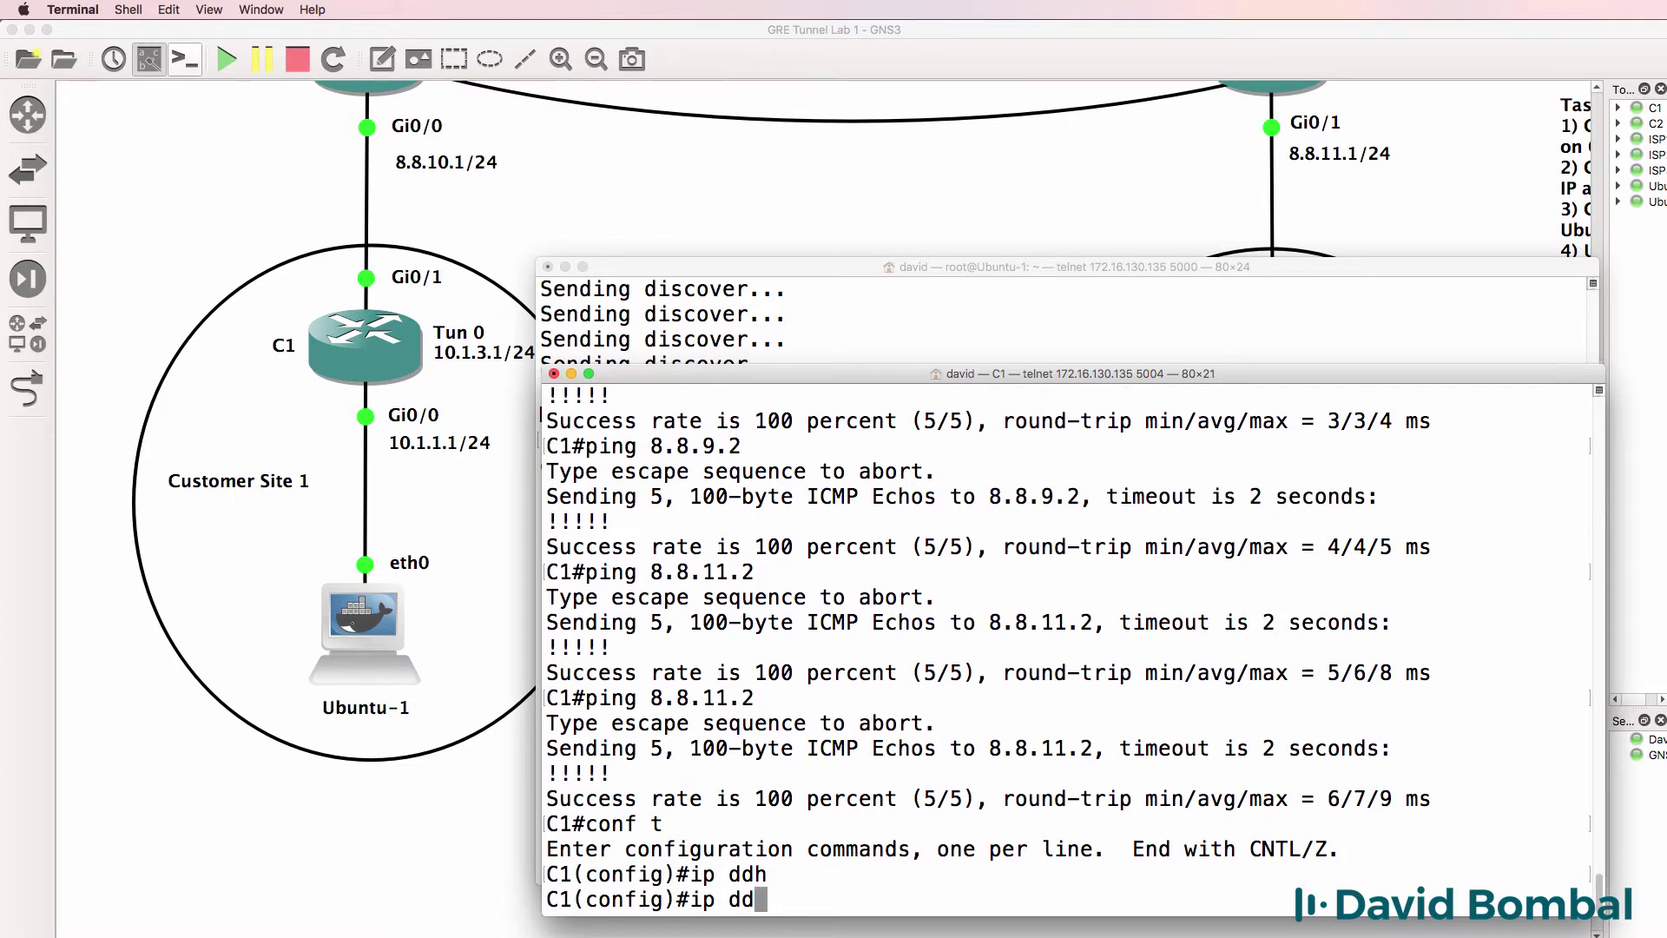
key("BackSpace")
type("h")
key("Tab")
type("p")
key("Tab")
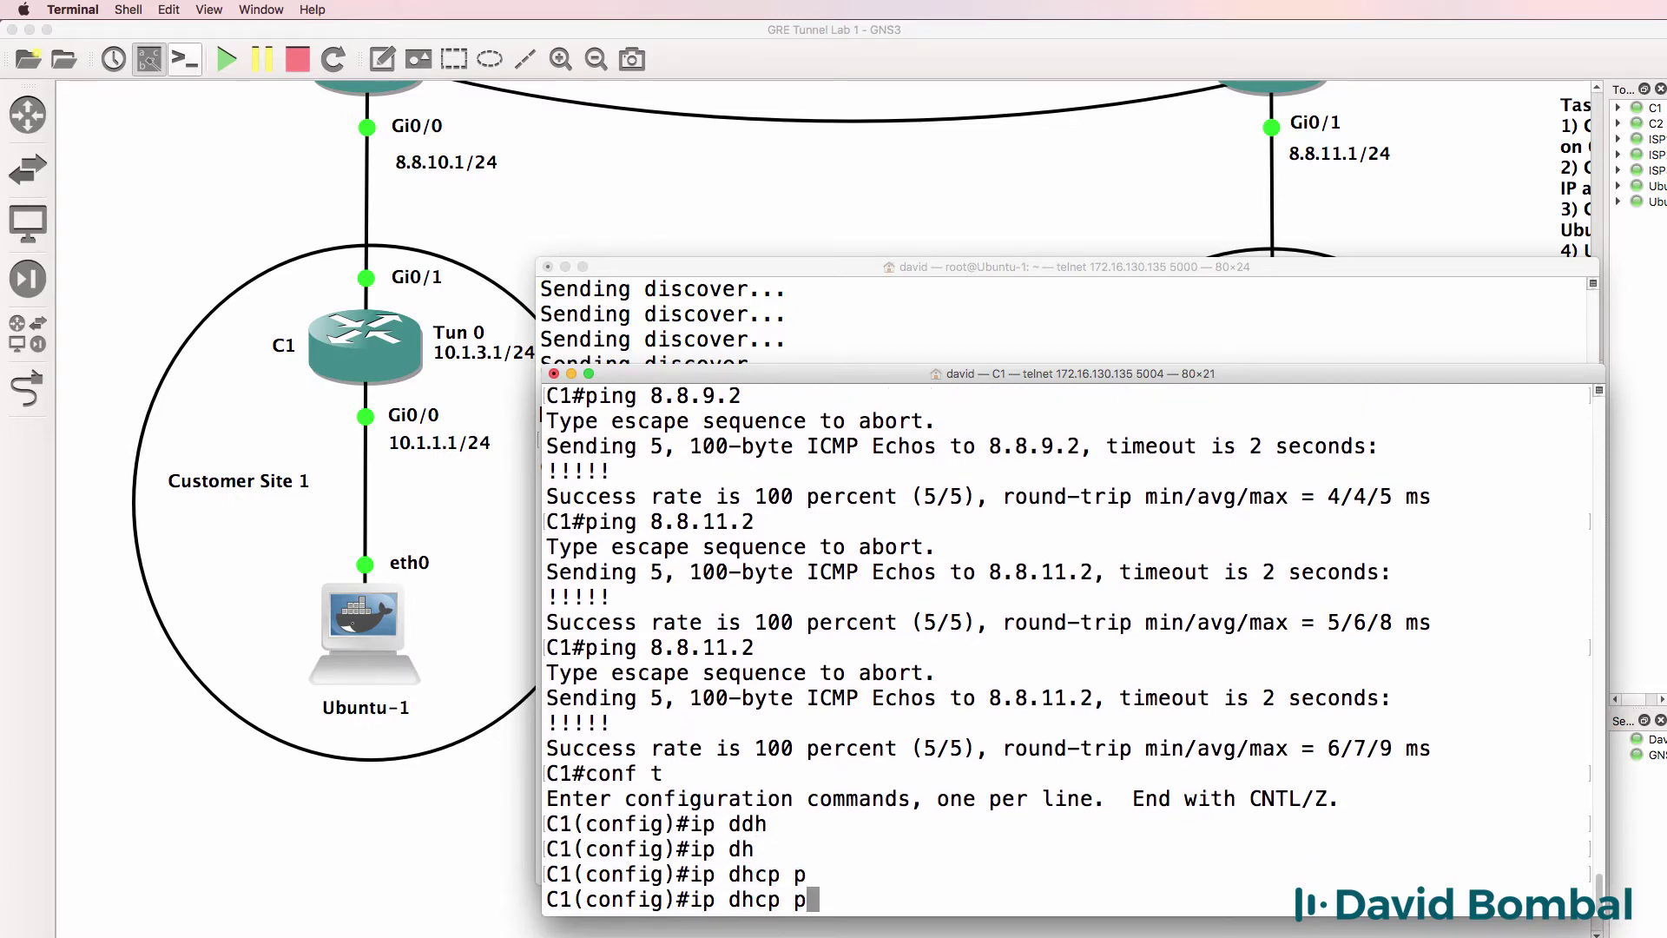
type("o")
key("Tab")
type("?")
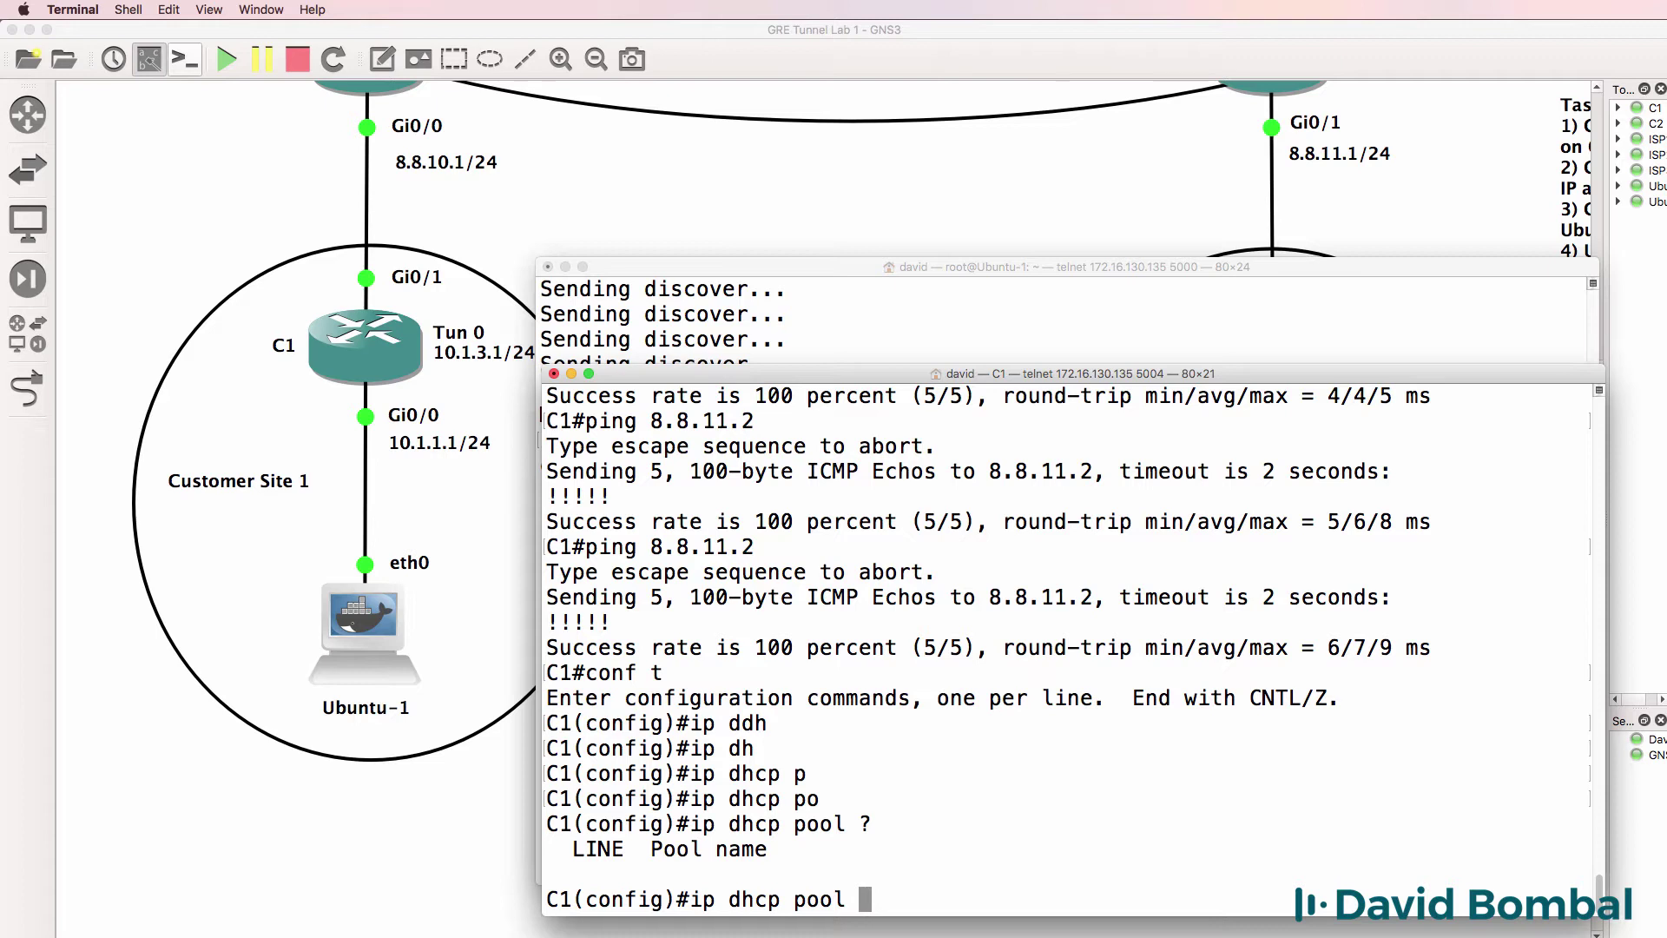
type("pc")
key("Return")
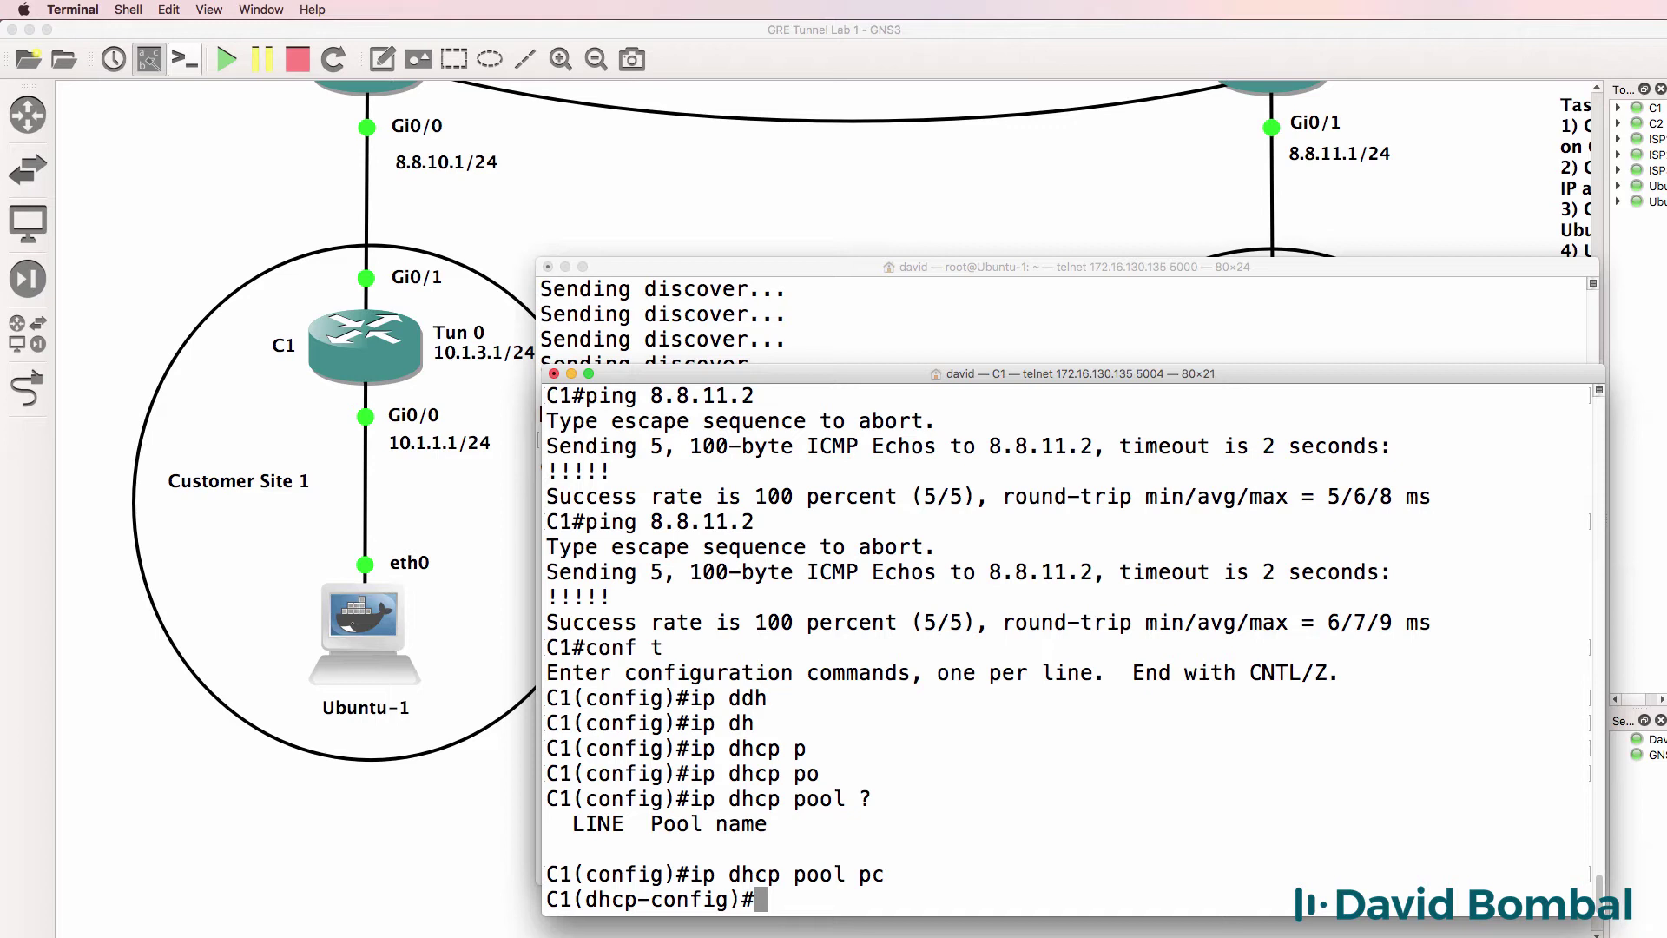
type("net")
type("w")
Give pool 'pc' network 10.1.1.0 255.255.255.0 and default router 10.1.1.1, then exit configuration
key("Tab")
type("19.1")
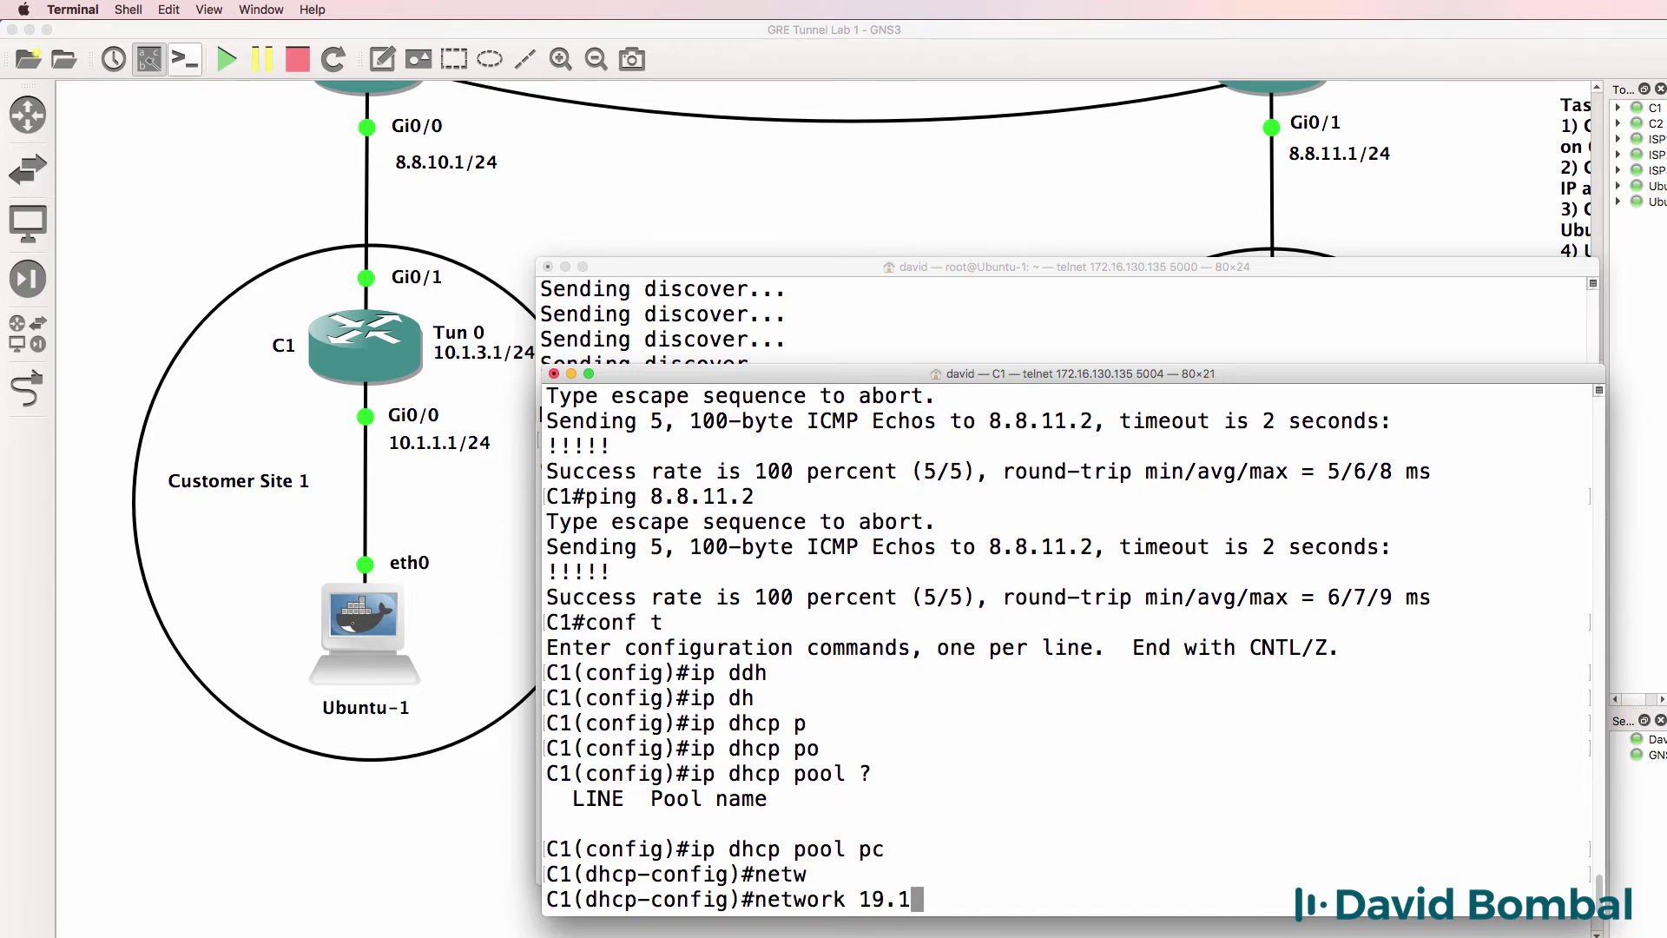
key("BackSpace")
key("BackSpace")
key("BackSpace")
type("0.1.1.0 2")
key("BackSpace")
type("?25")
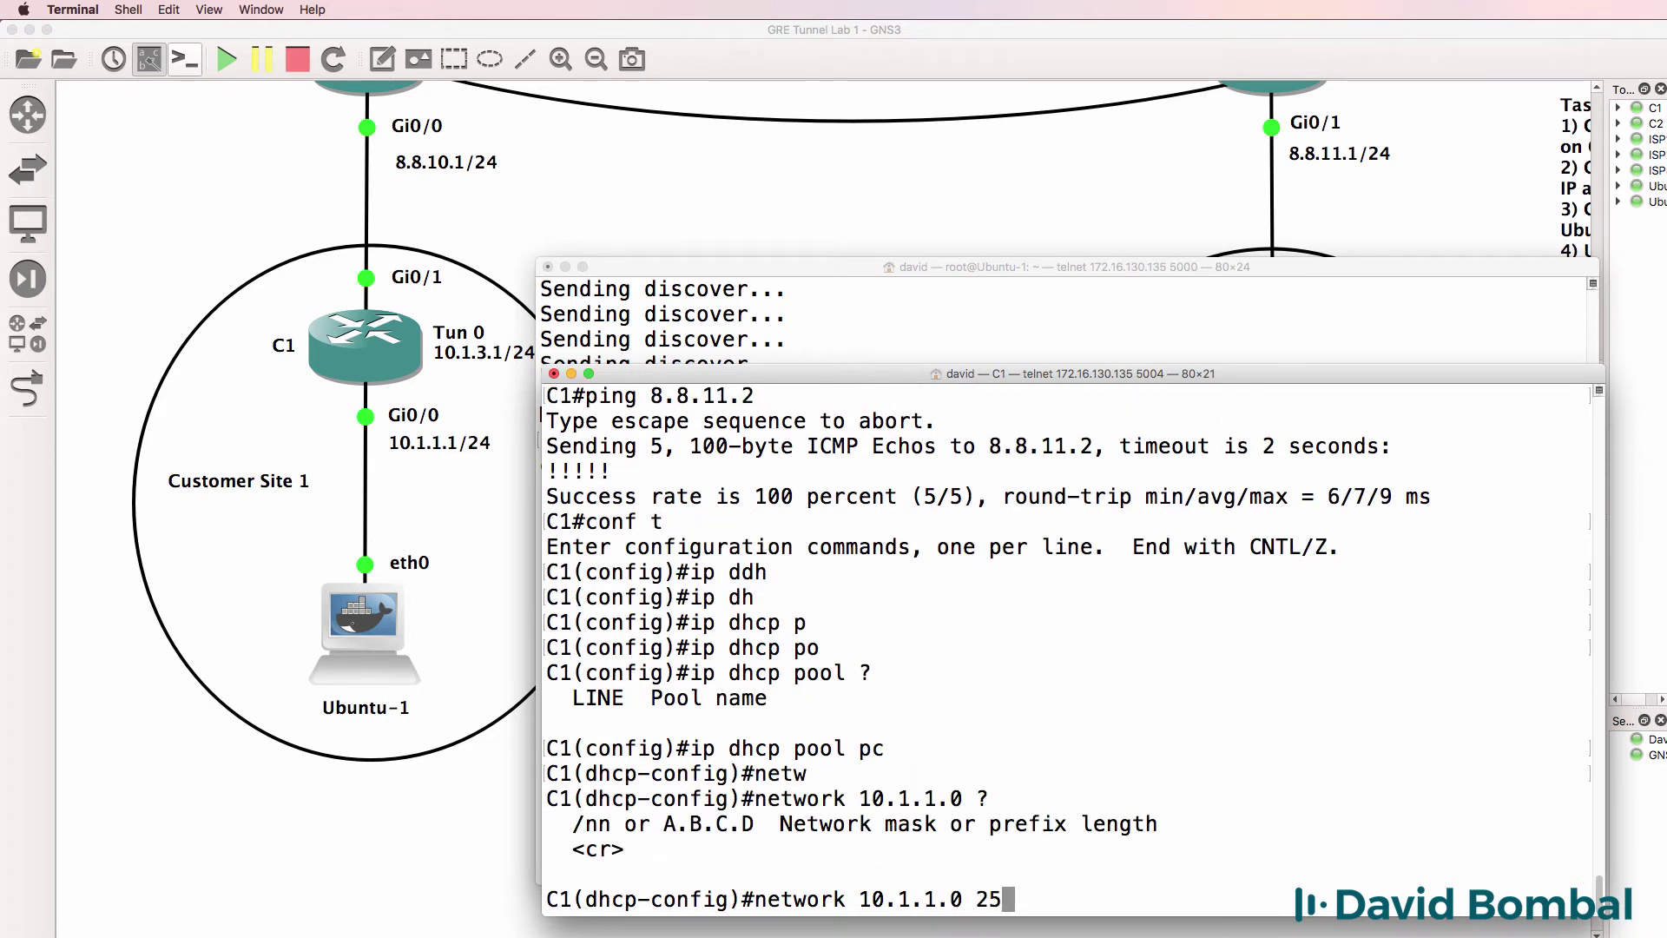
type("5.255.255.0")
key("Return")
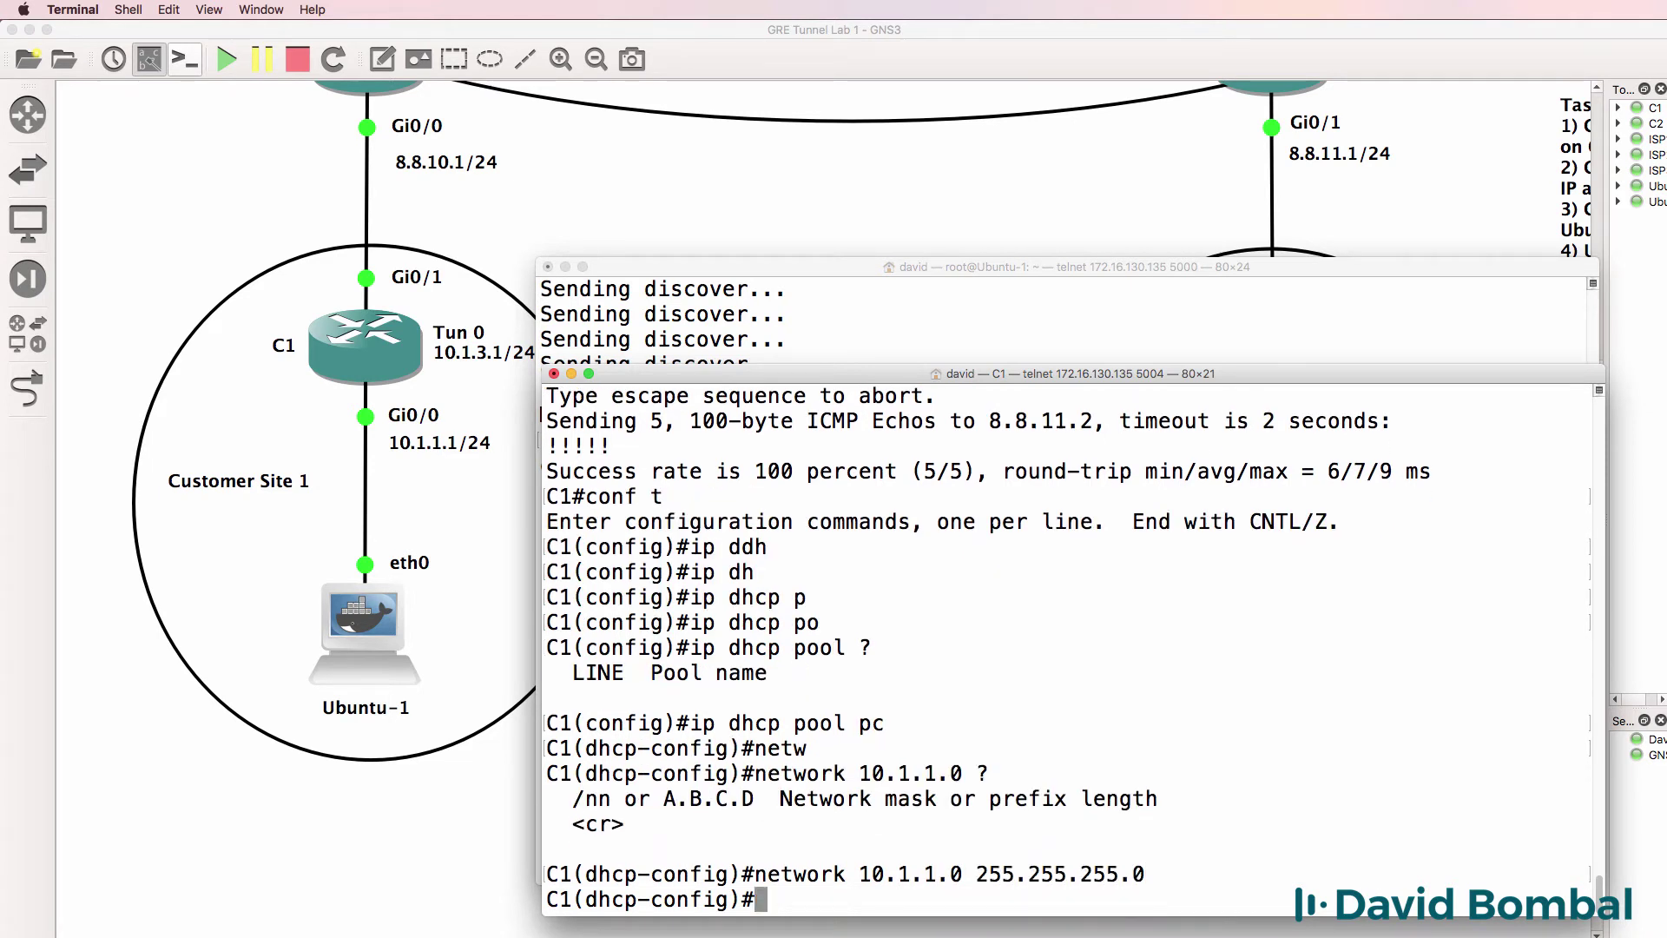
type("def")
key("Tab")
type("1")
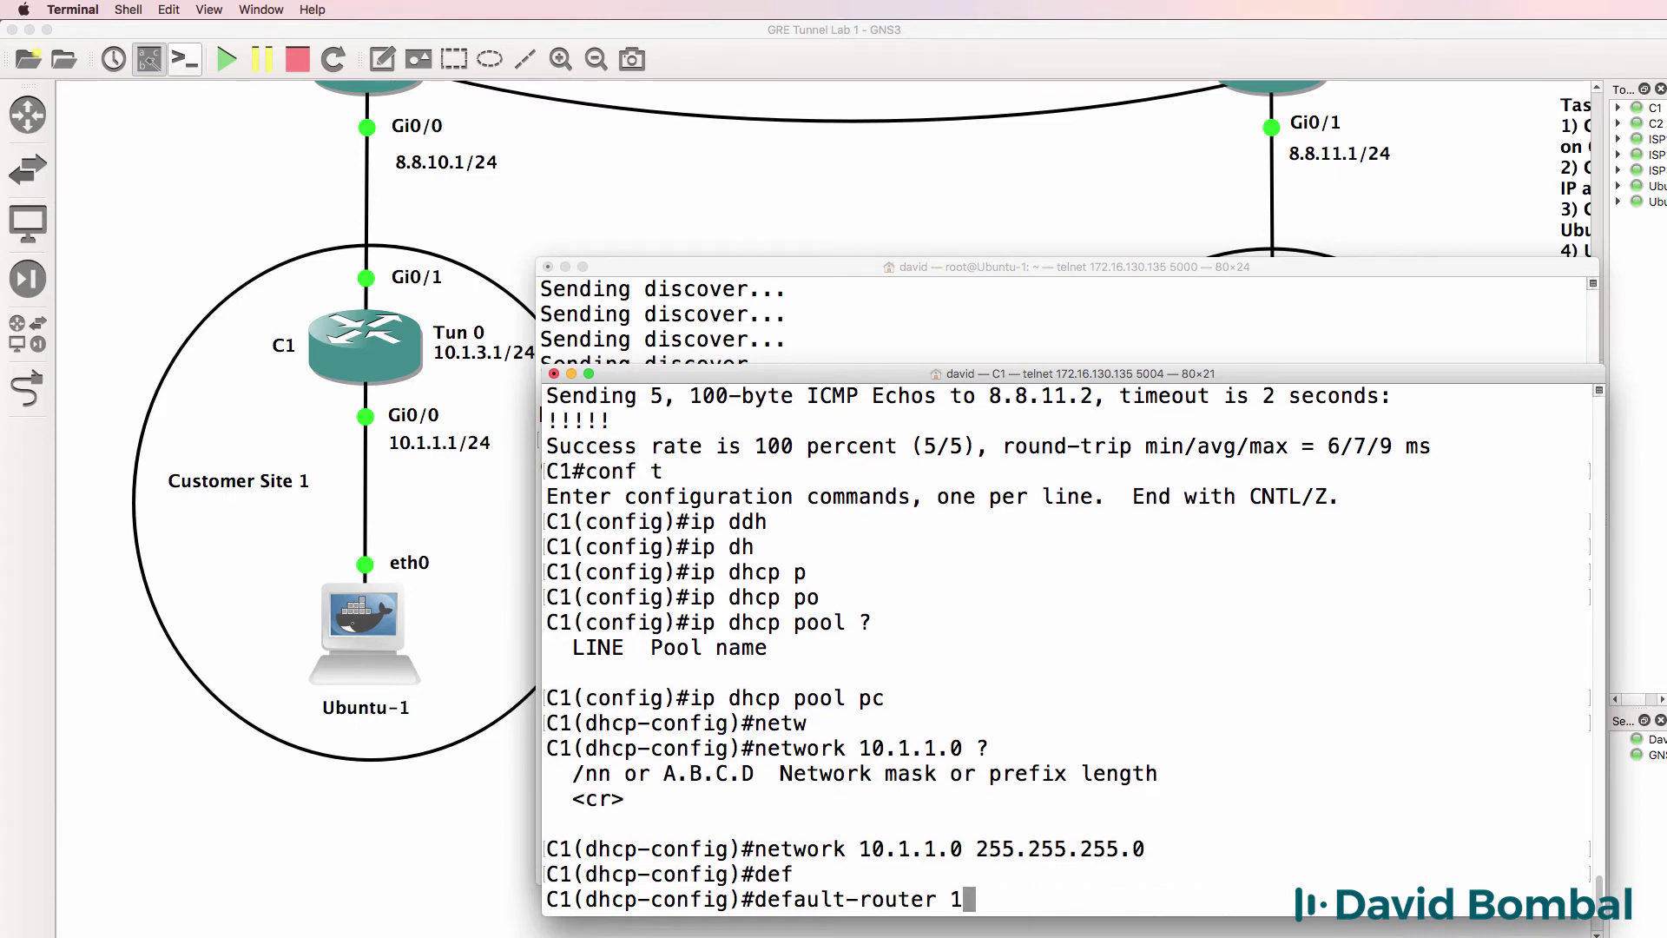
type("0.1.1.1")
key("Return")
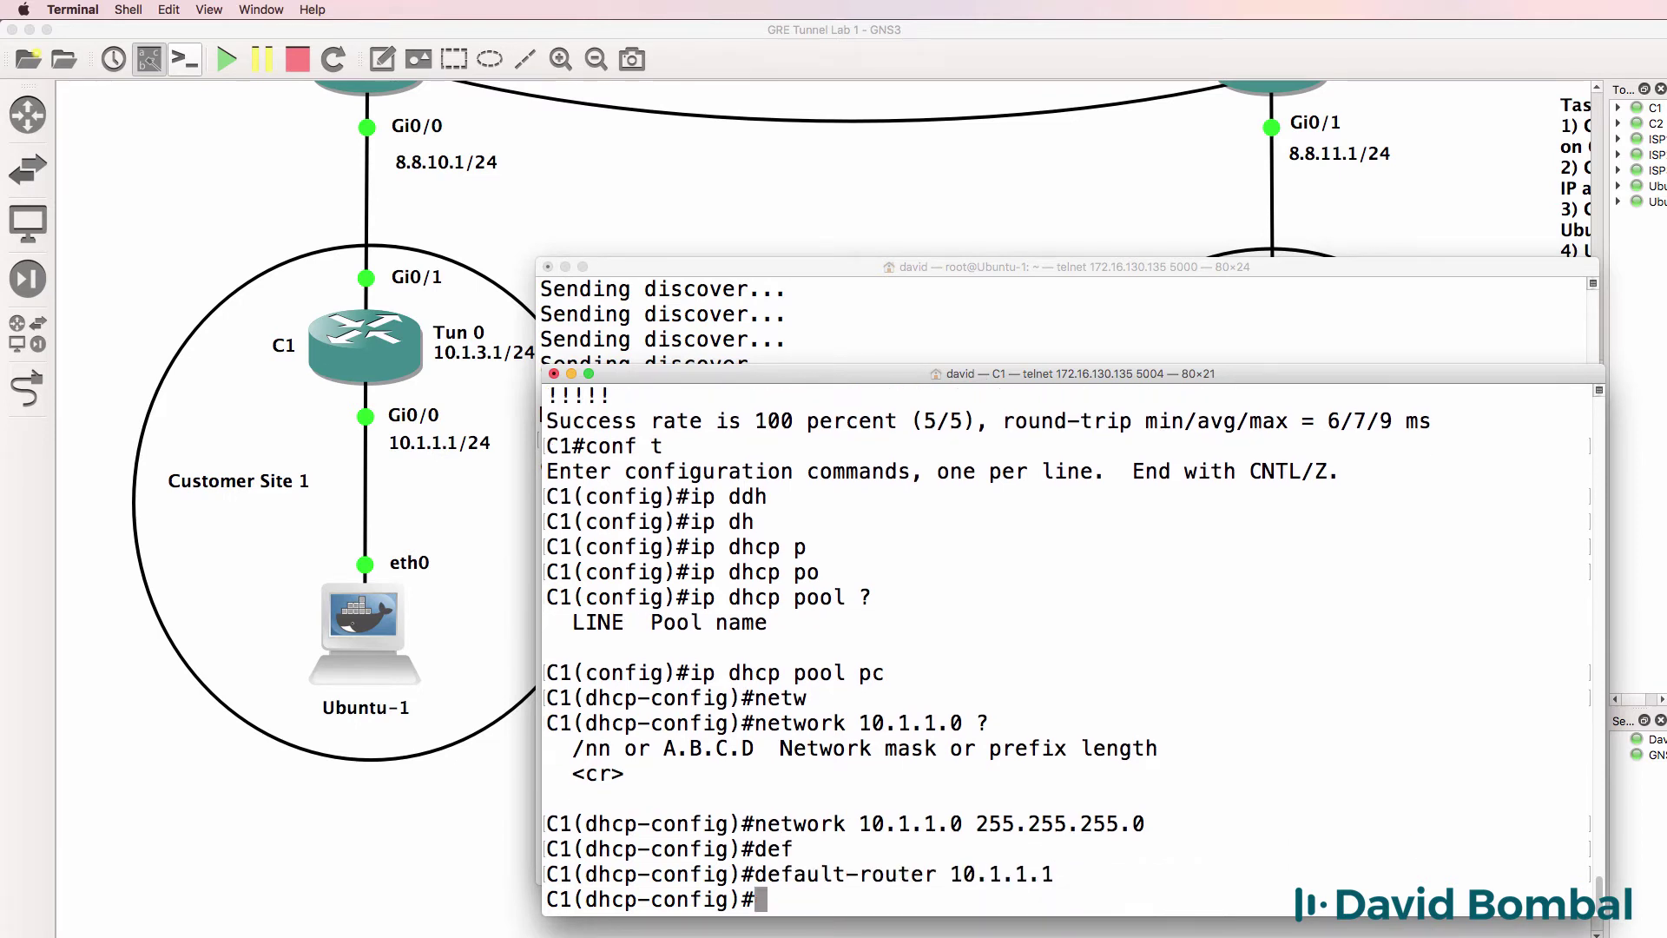
type("end")
key("Return")
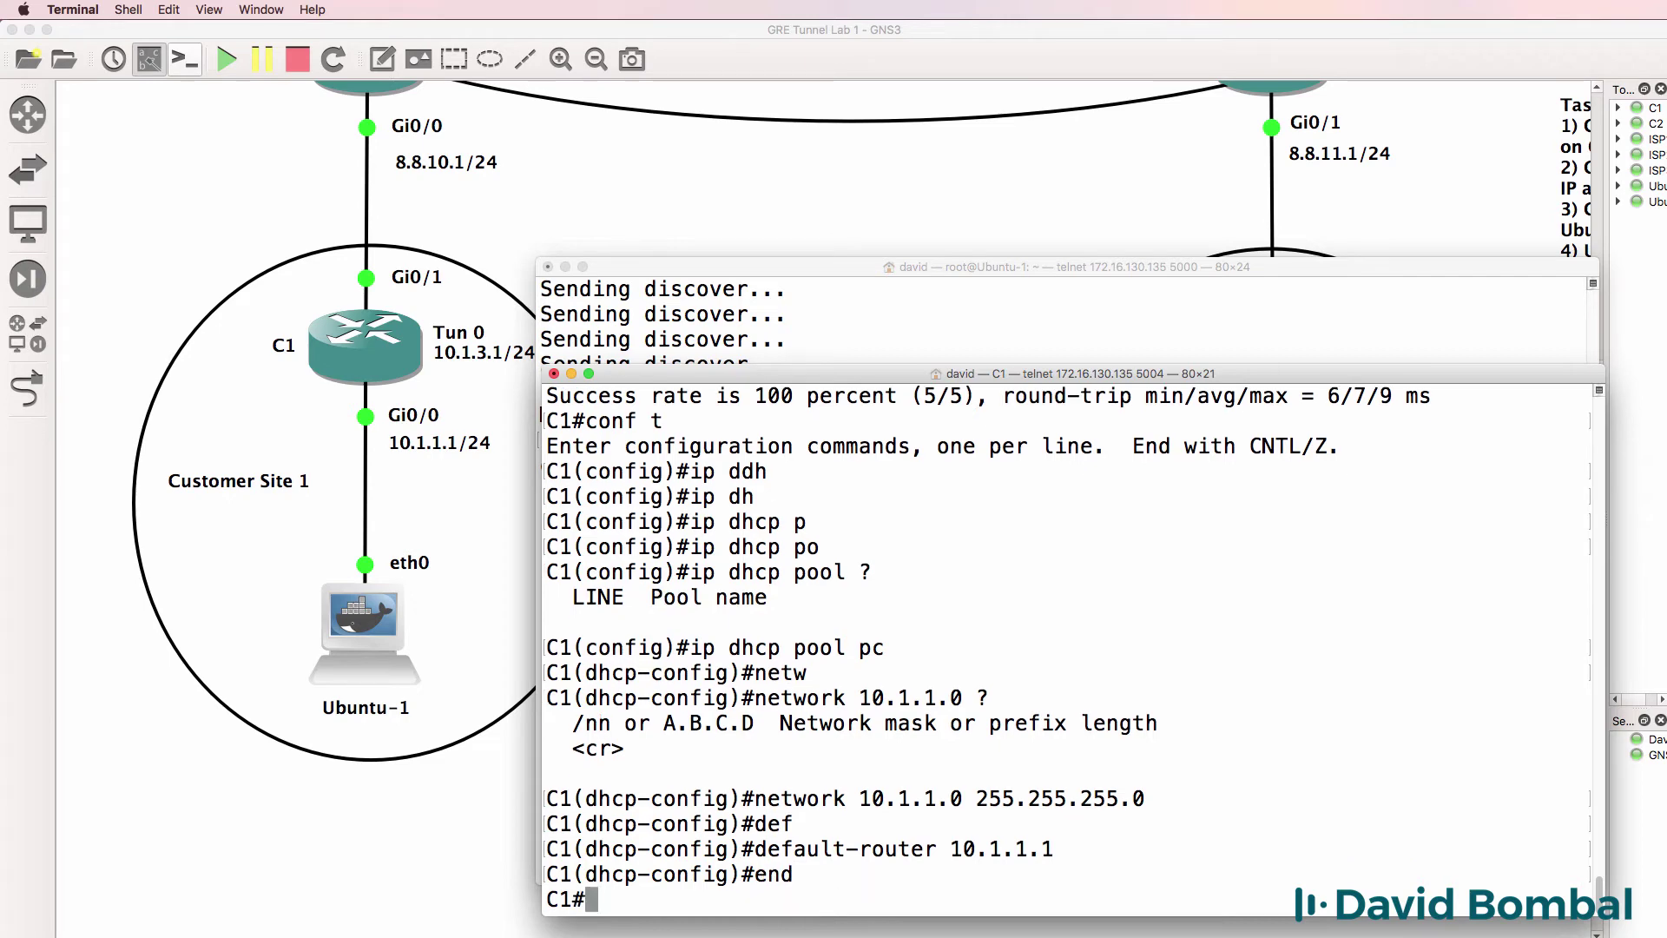
Show C1's DHCP bindings and highlight the 10.1.1.2 lease and its client hardware ID
key("Return")
type("sh ip d")
key("Tab")
type("h")
key("Tab")
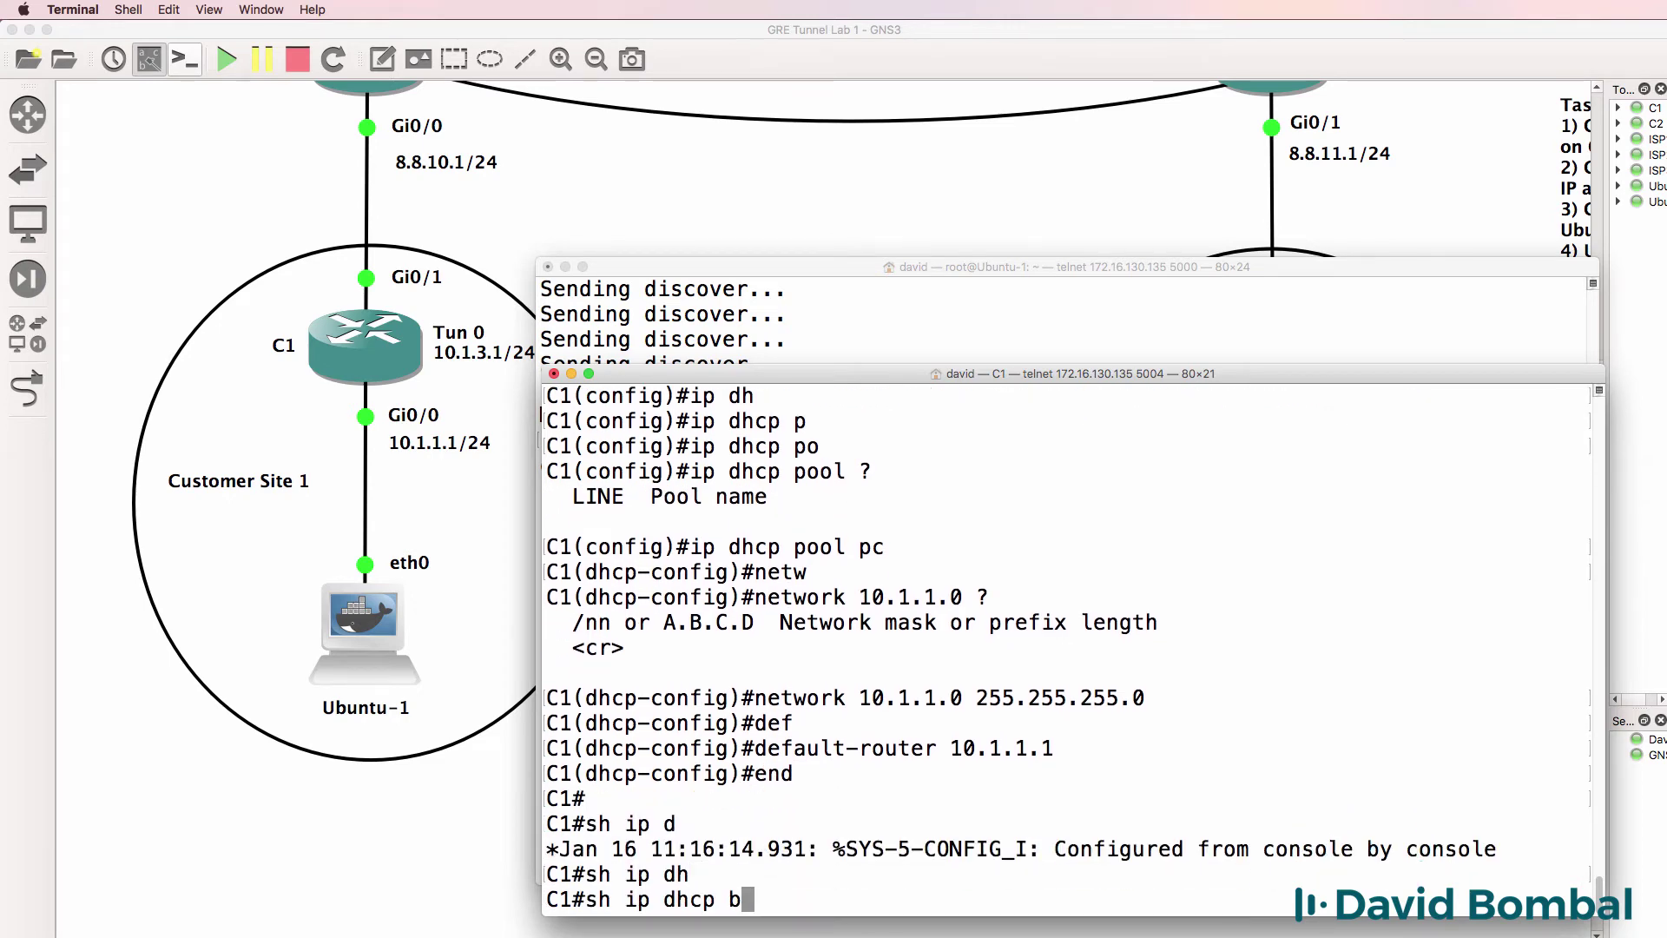
type("binding")
key("Tab")
key("Return")
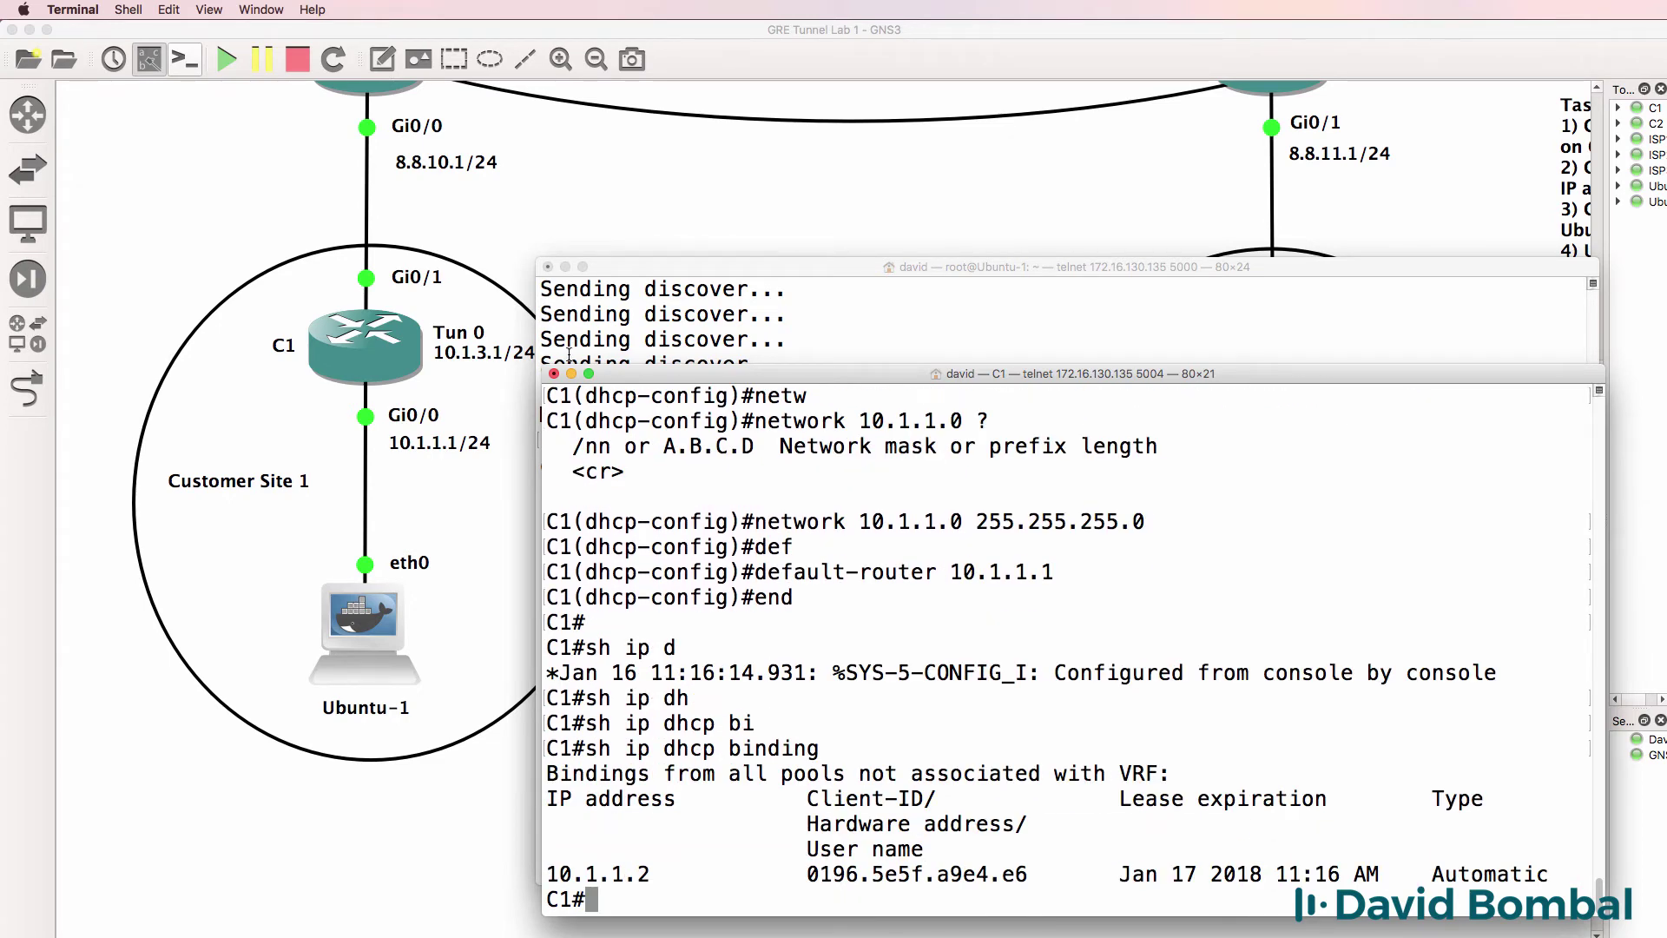
left_click_drag(668, 874, 541, 873)
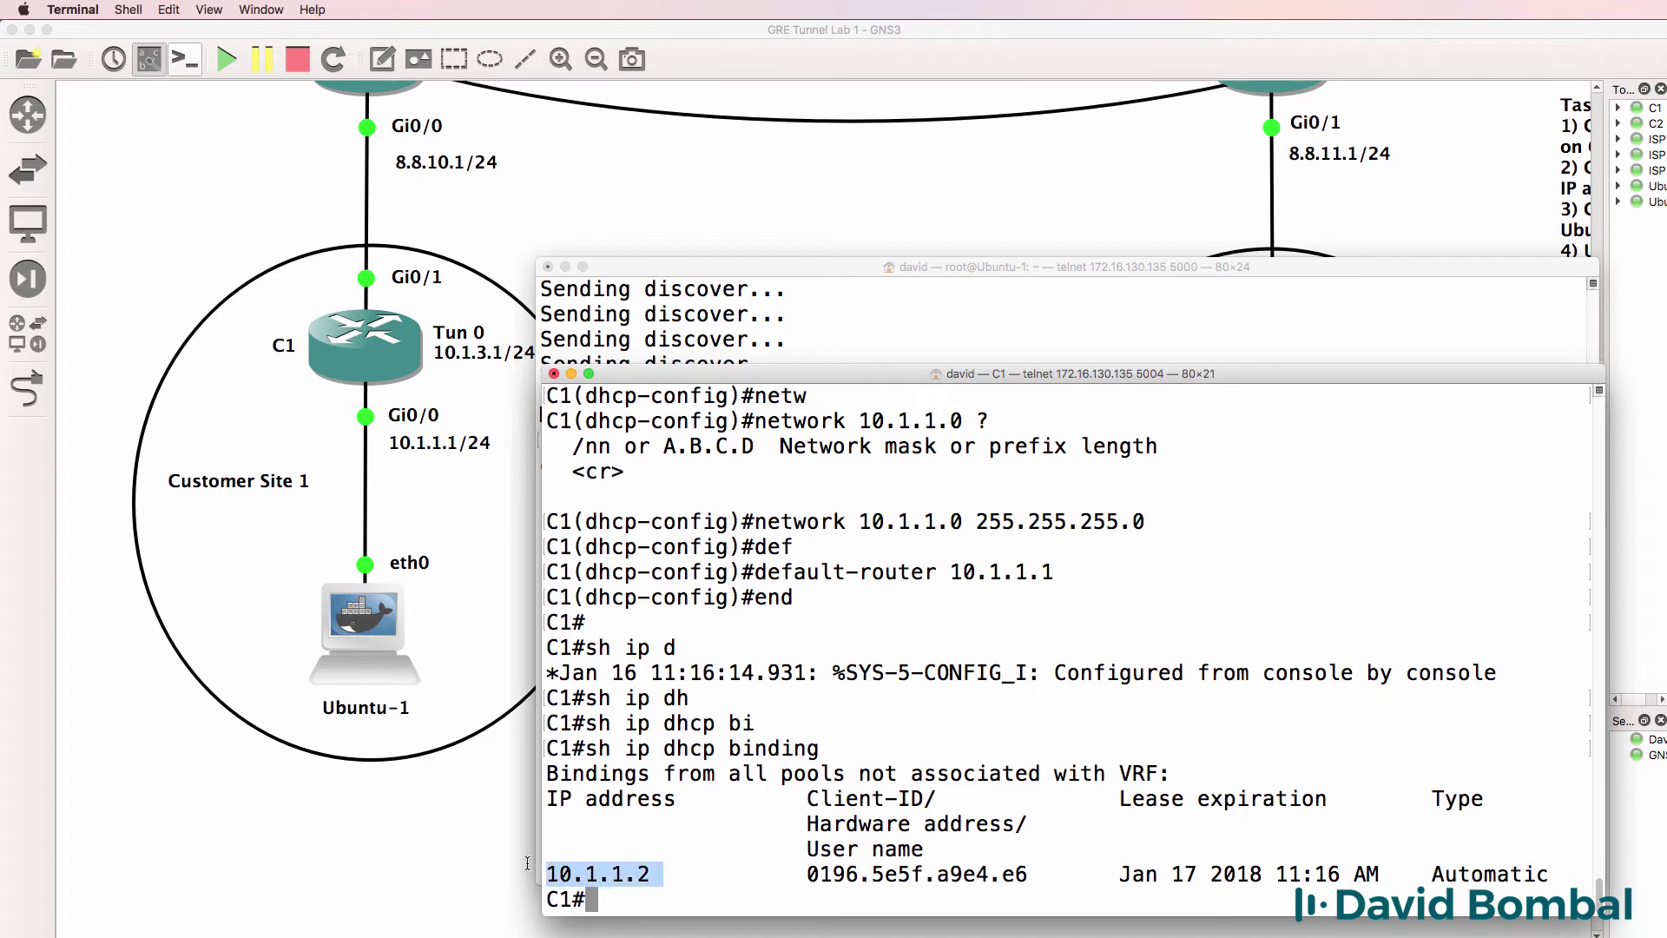
left_click_drag(806, 875, 1040, 875)
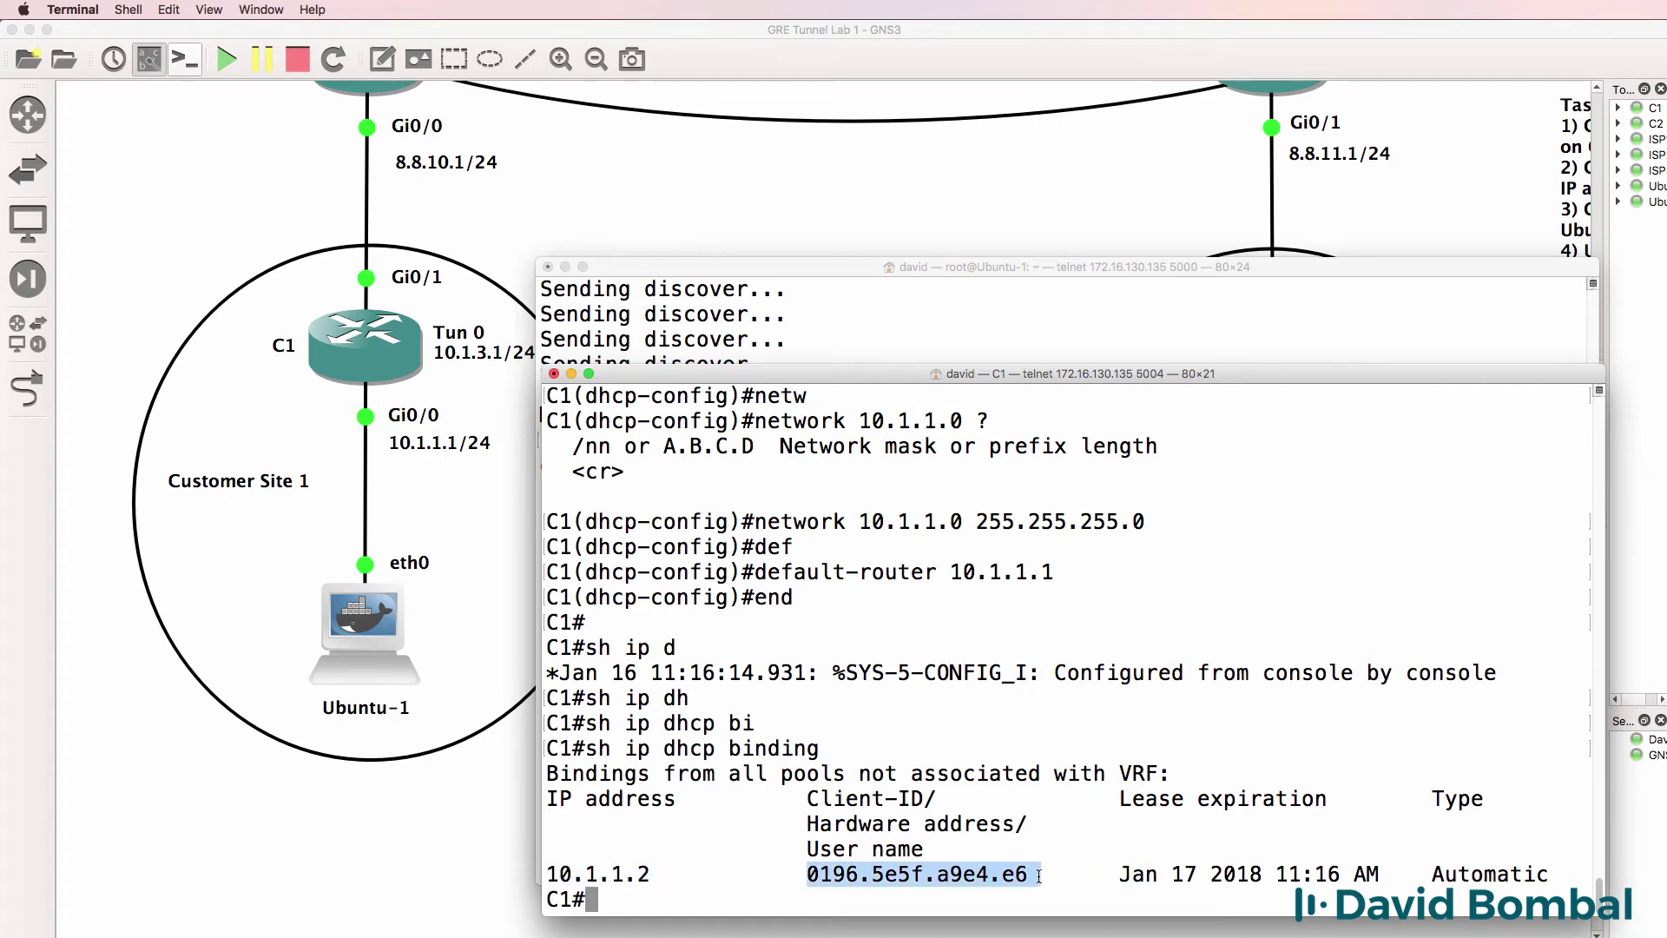
Rerun ifconfig on Ubuntu-1 to show eth0 at 10.1.1.2, then return to the topology
left_click(909, 345)
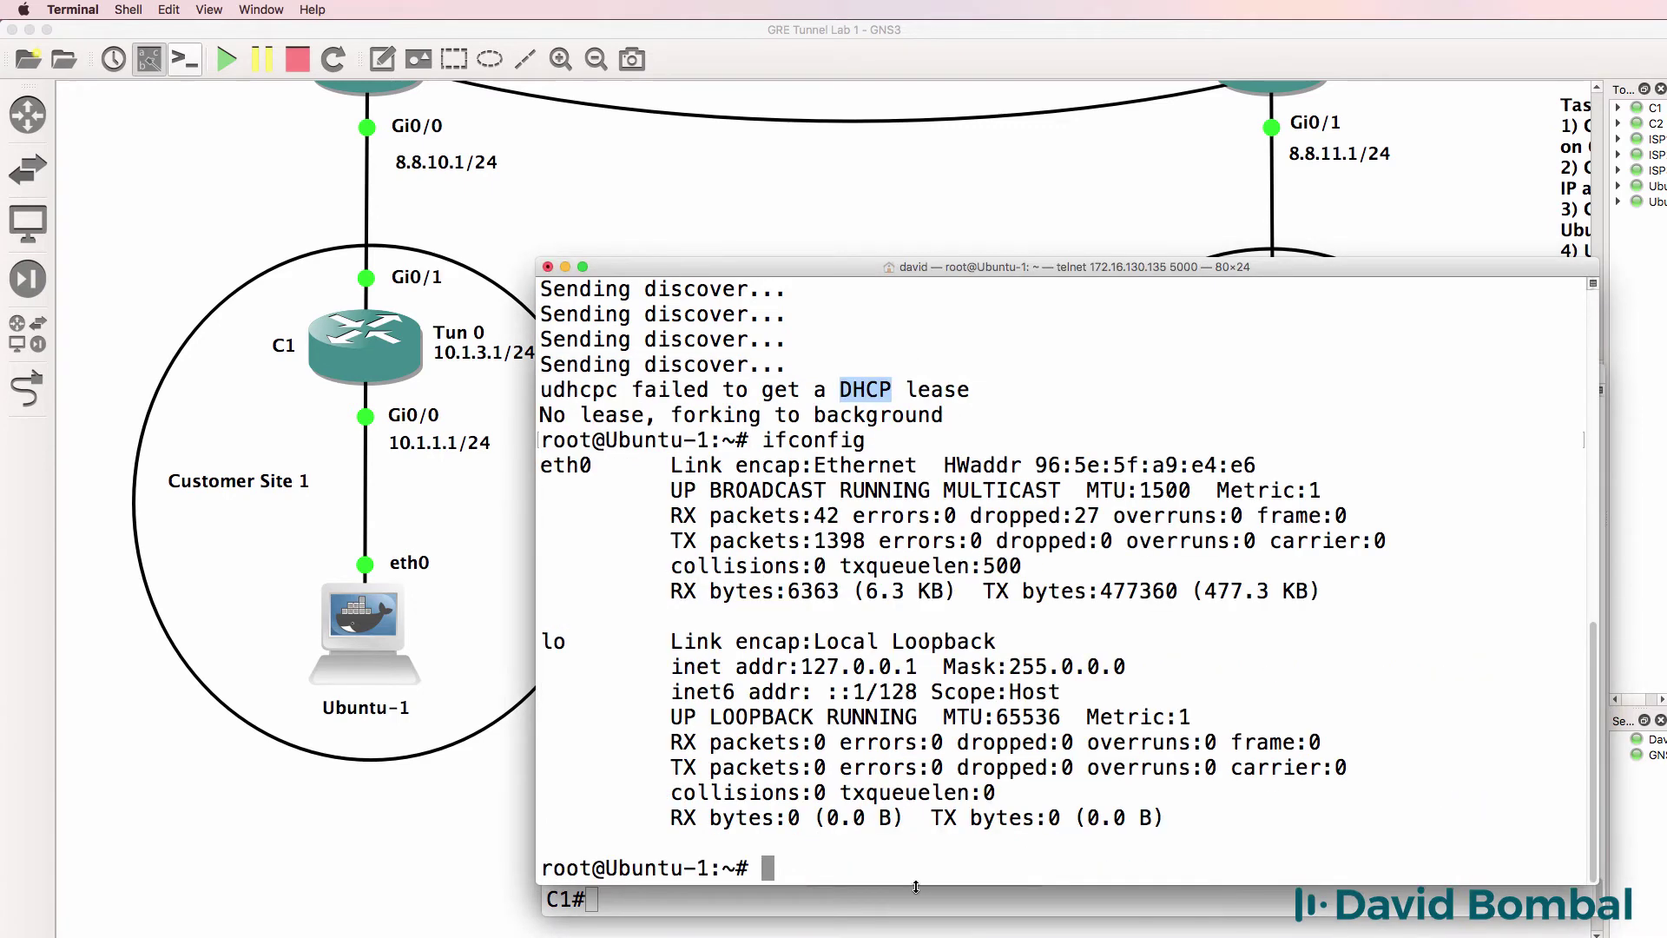
left_click_drag(914, 886, 939, 758)
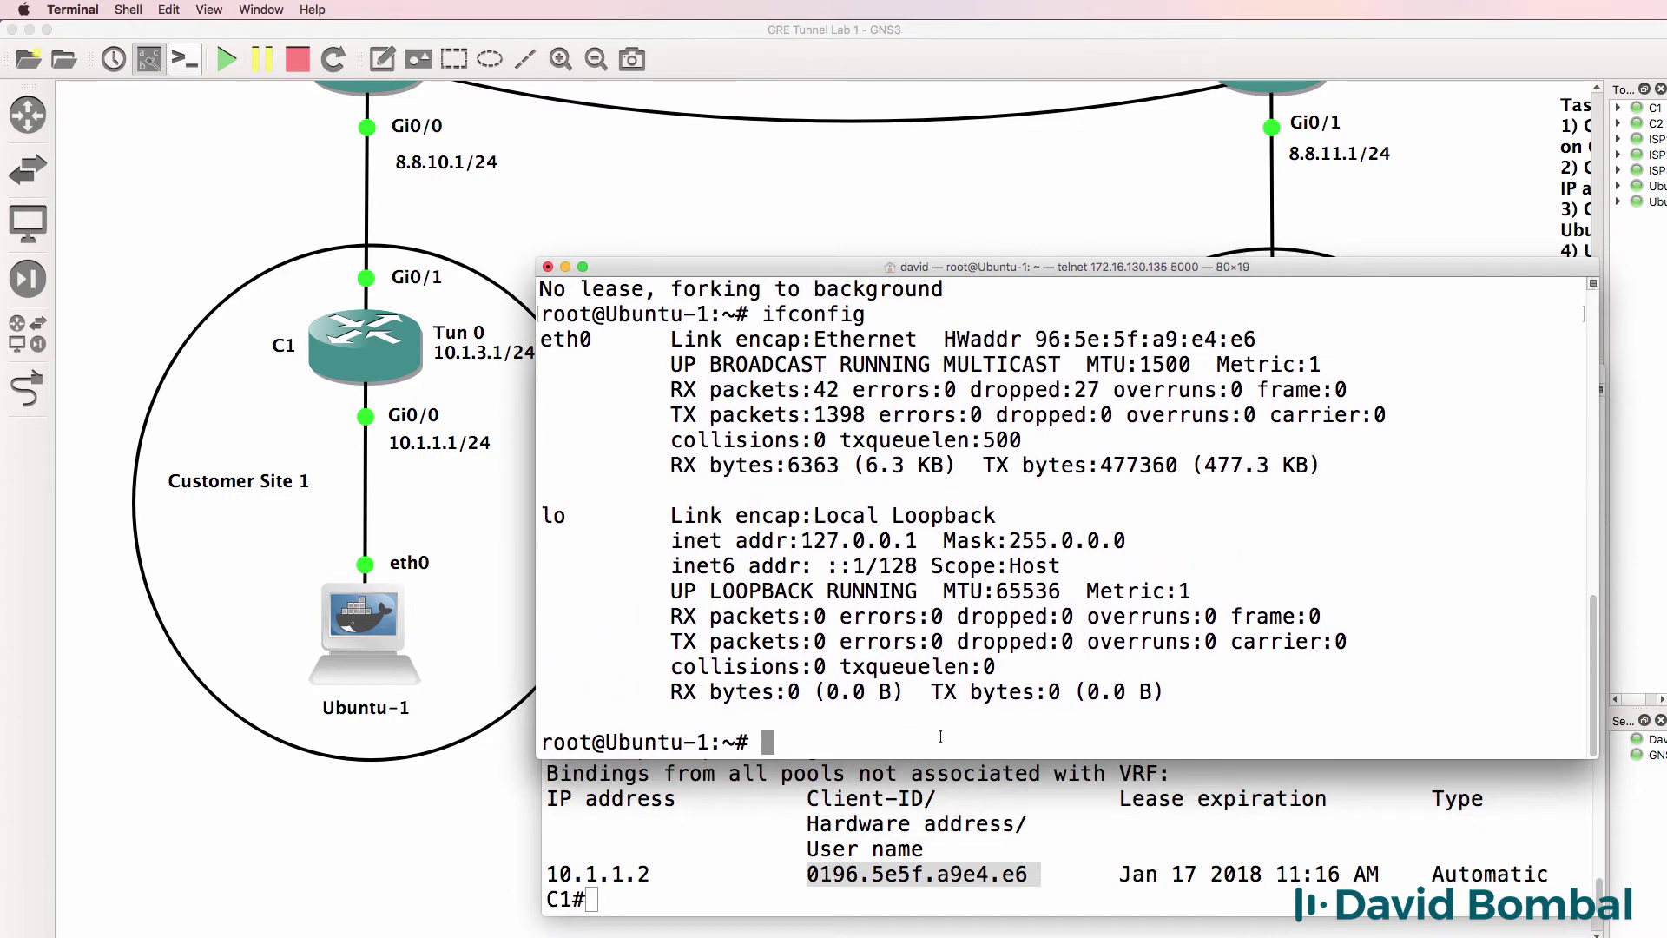
left_click_drag(1256, 339, 1038, 339)
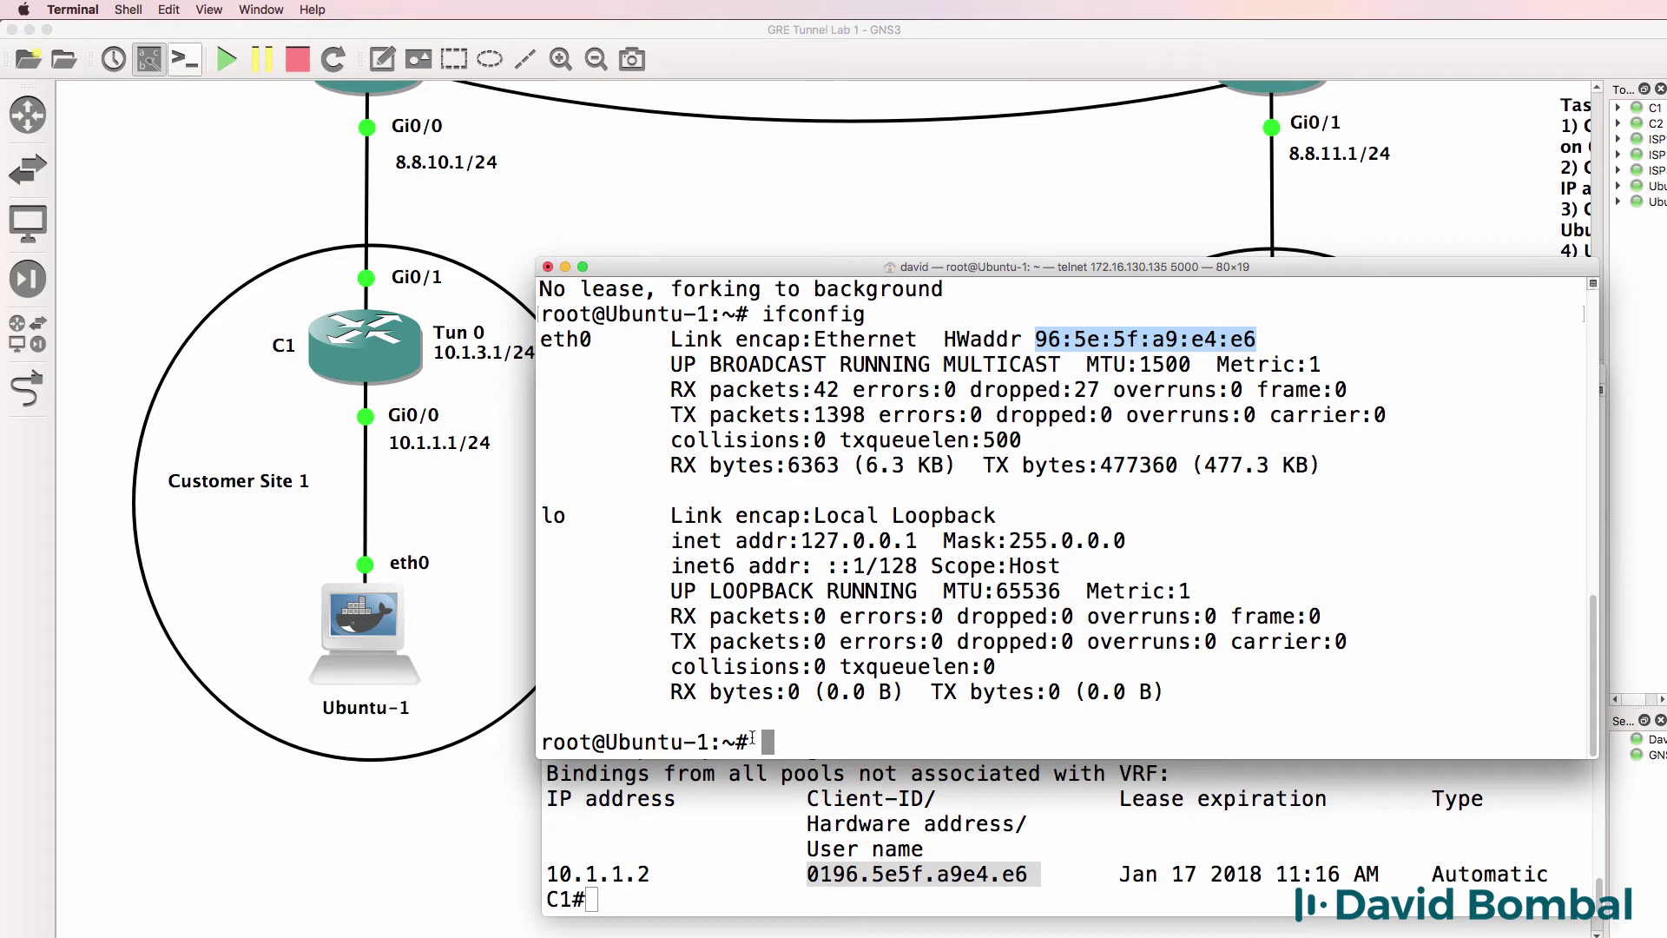
type("ifconfig")
key("Return")
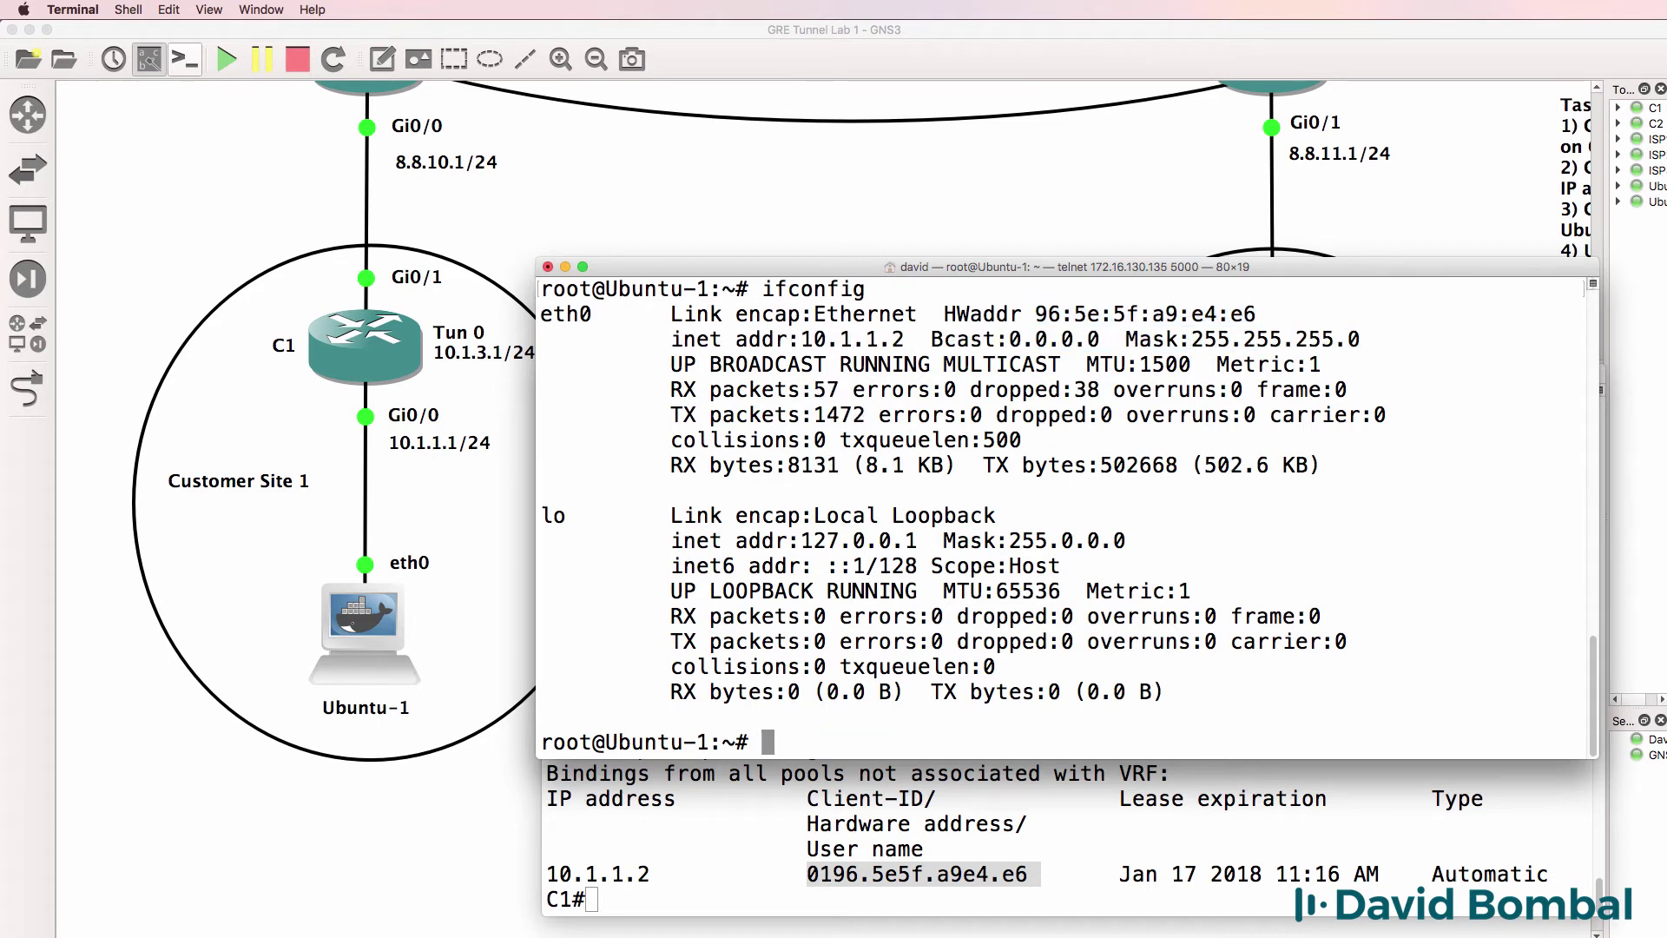
left_click_drag(895, 289, 502, 290)
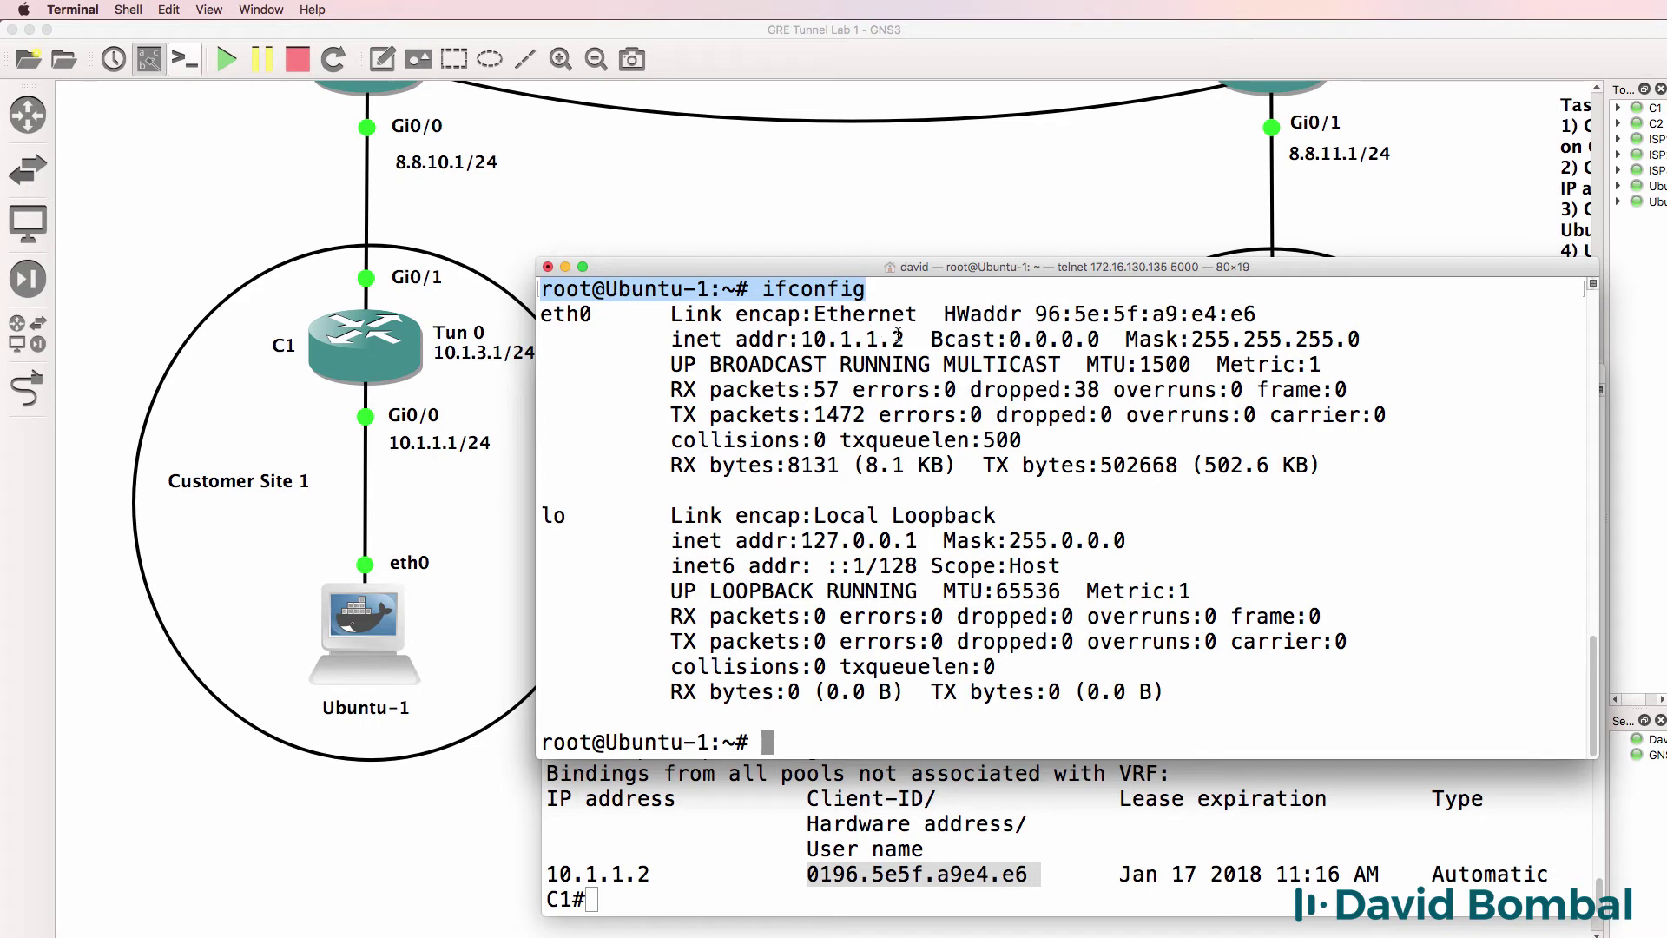
left_click_drag(904, 339, 792, 339)
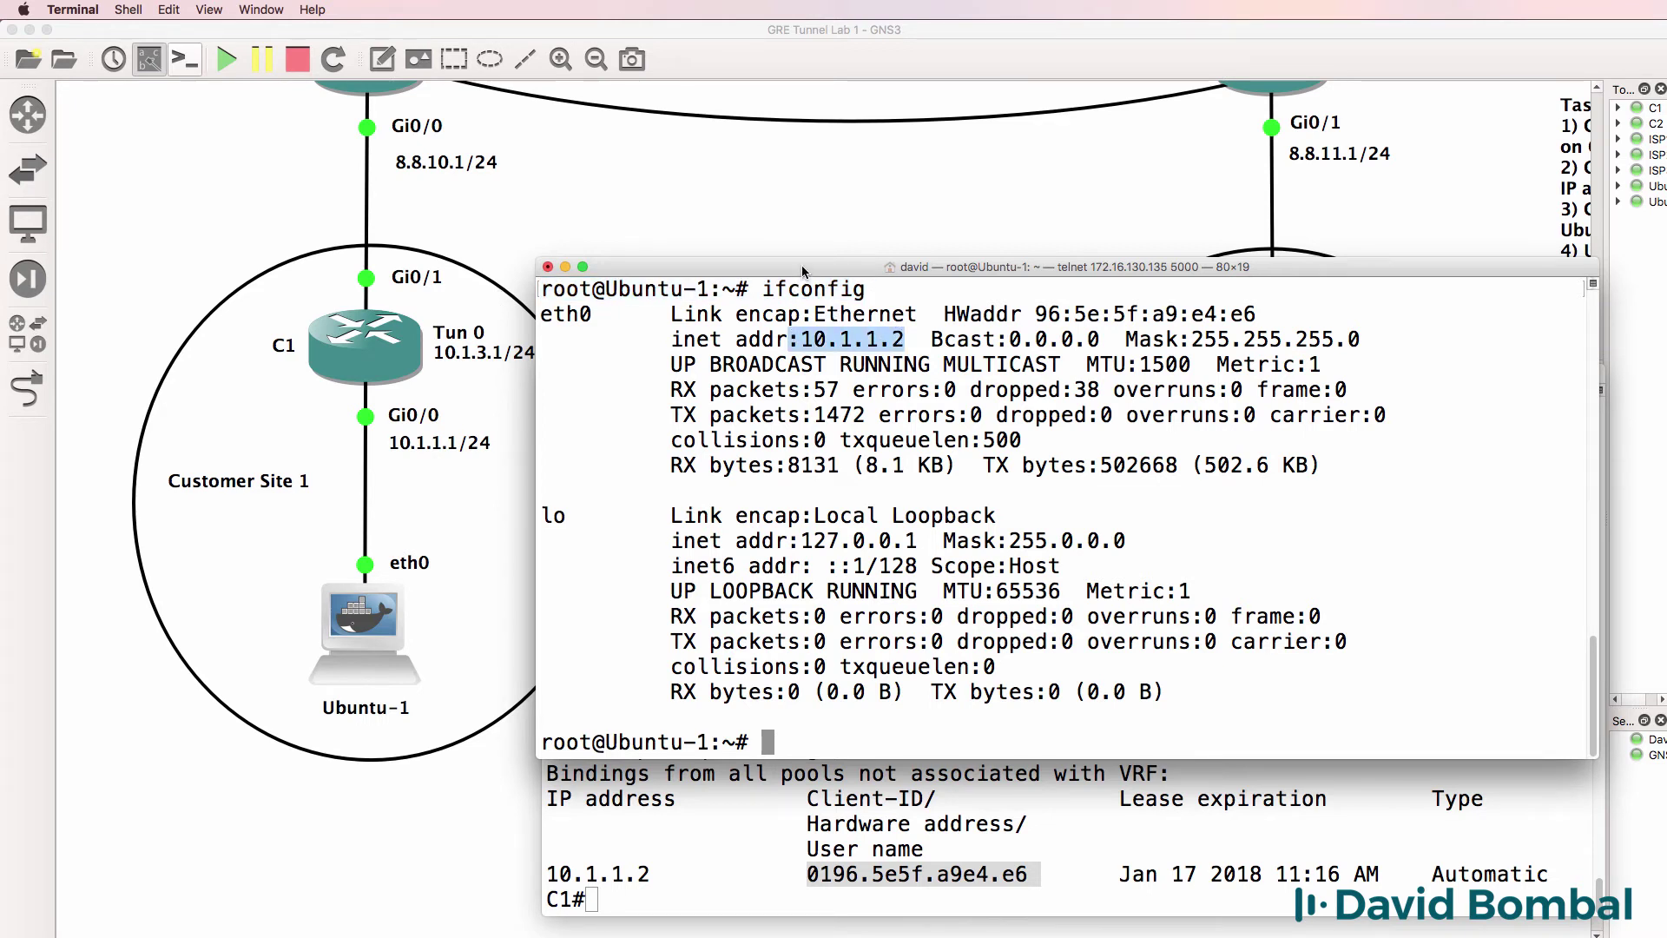
left_click(921, 158)
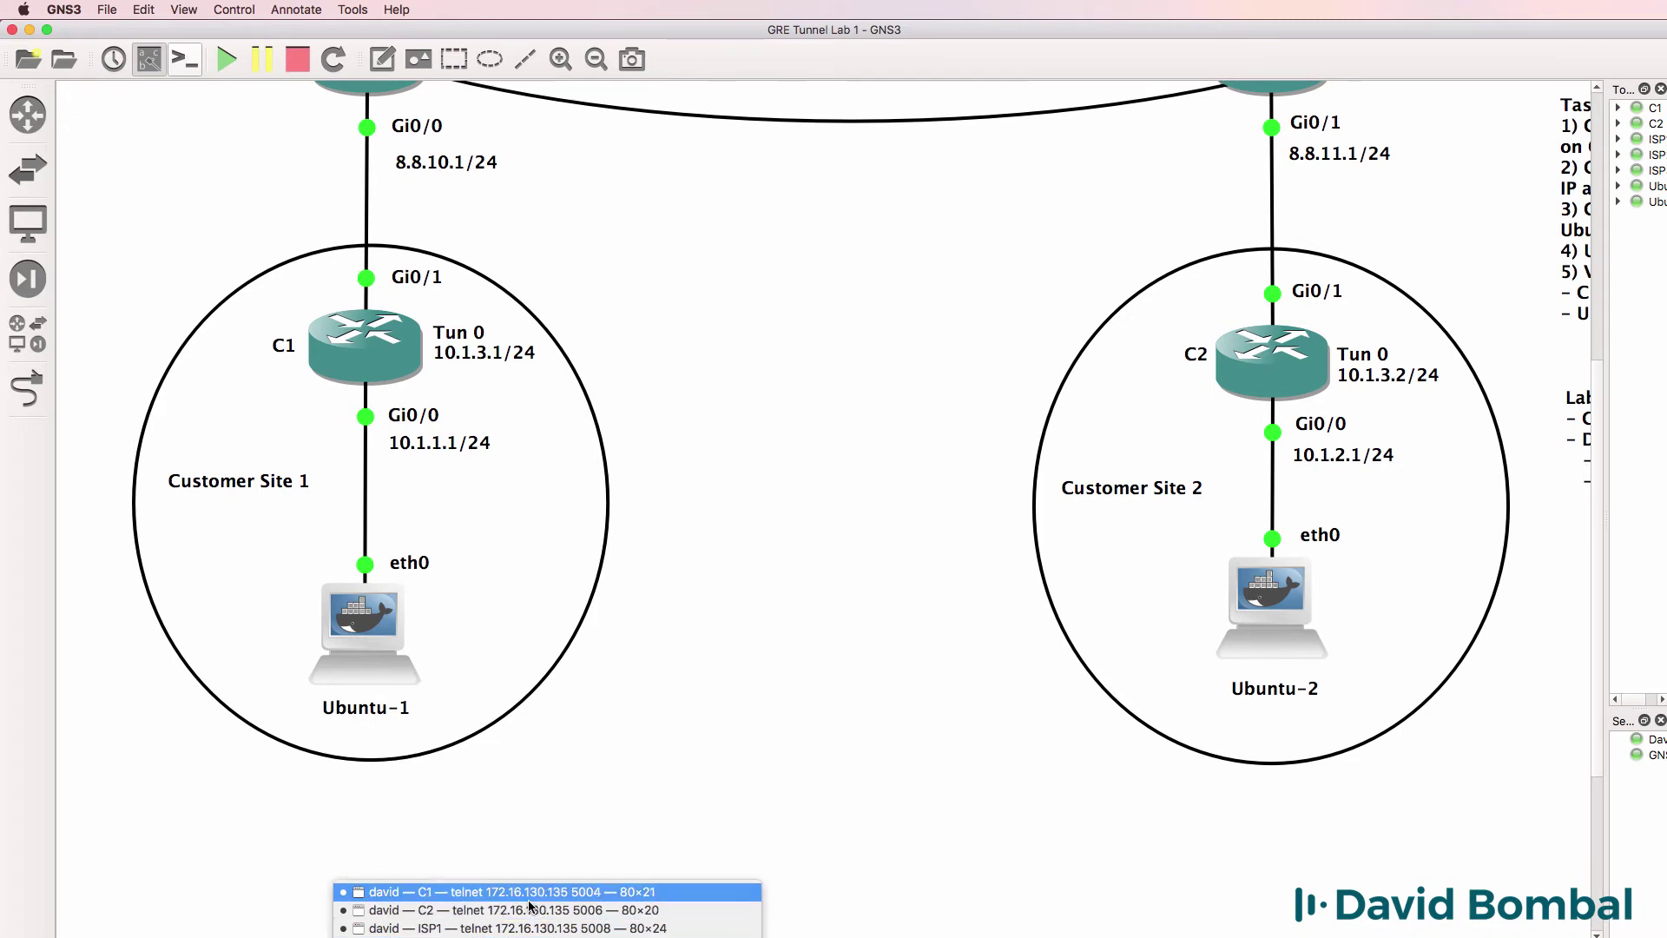
Run ifconfig on Ubuntu-2 and highlight eth0 lacking an IPv4 address, then switch to C2
left_click(534, 908)
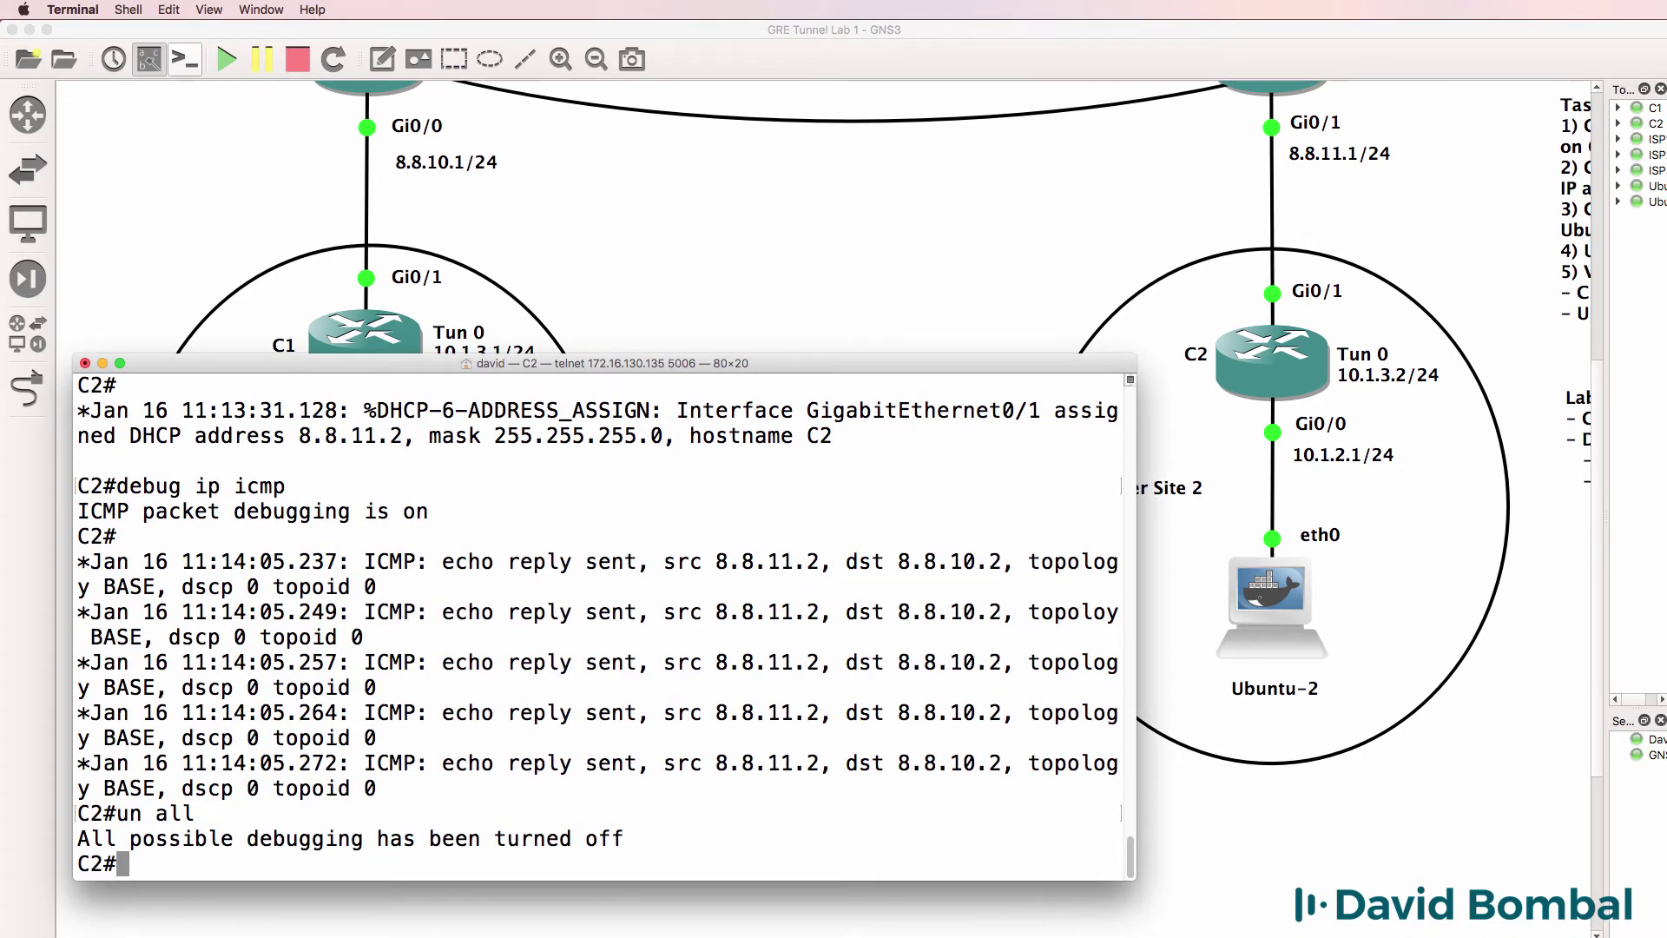
left_click(547, 910)
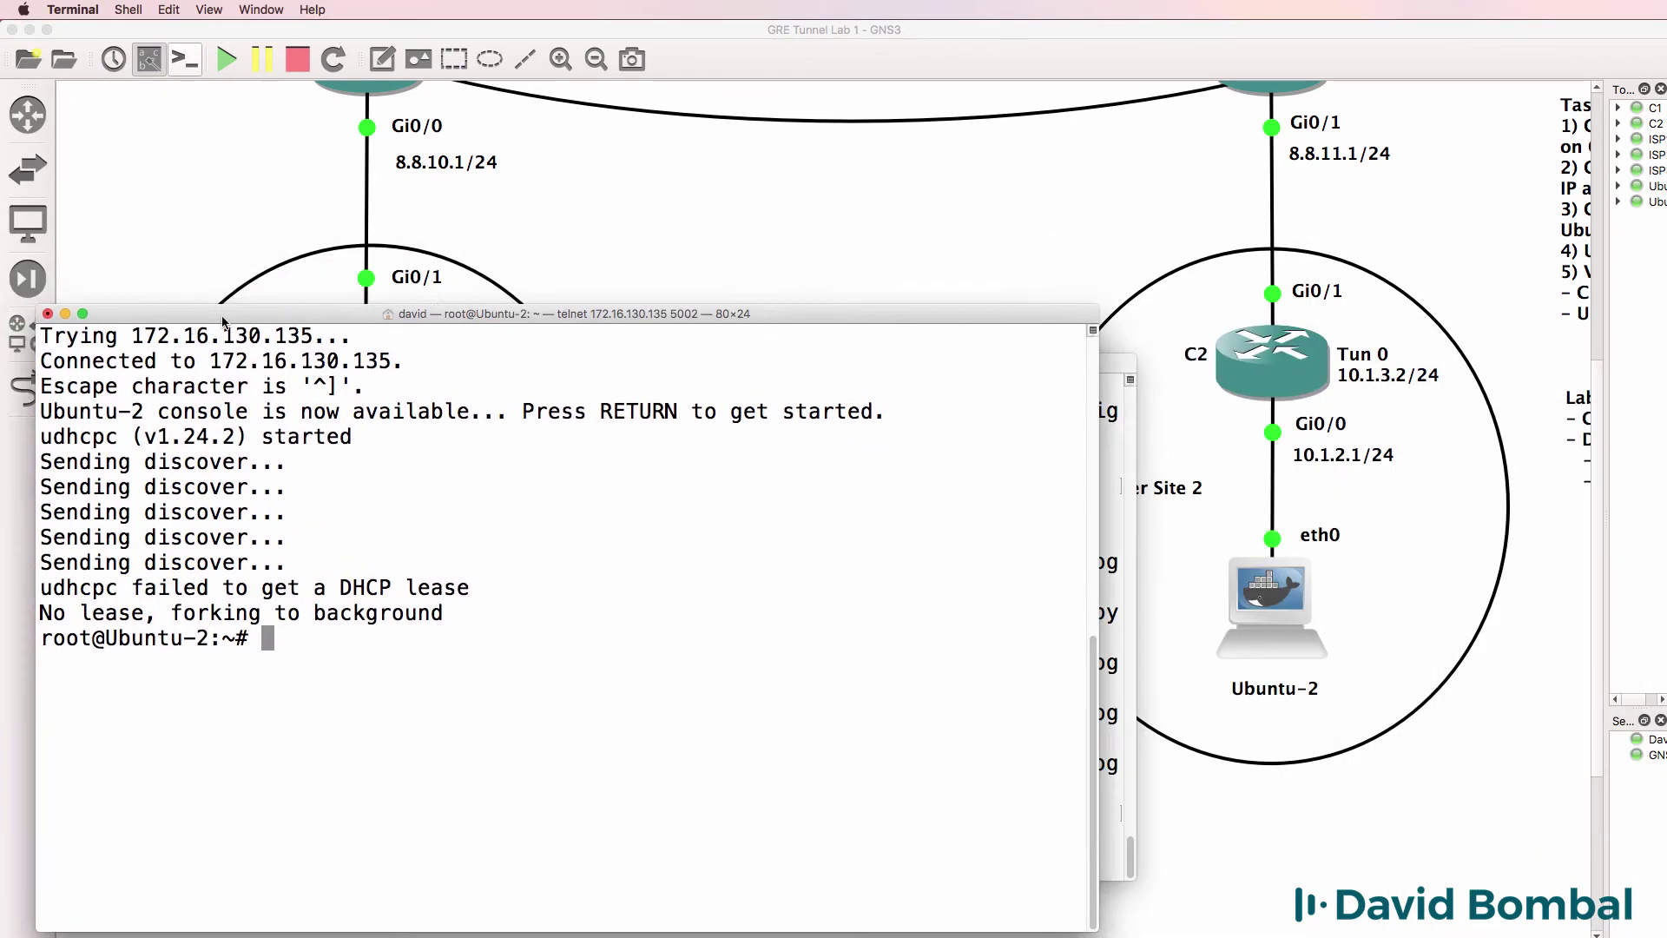
left_click_drag(222, 322, 254, 477)
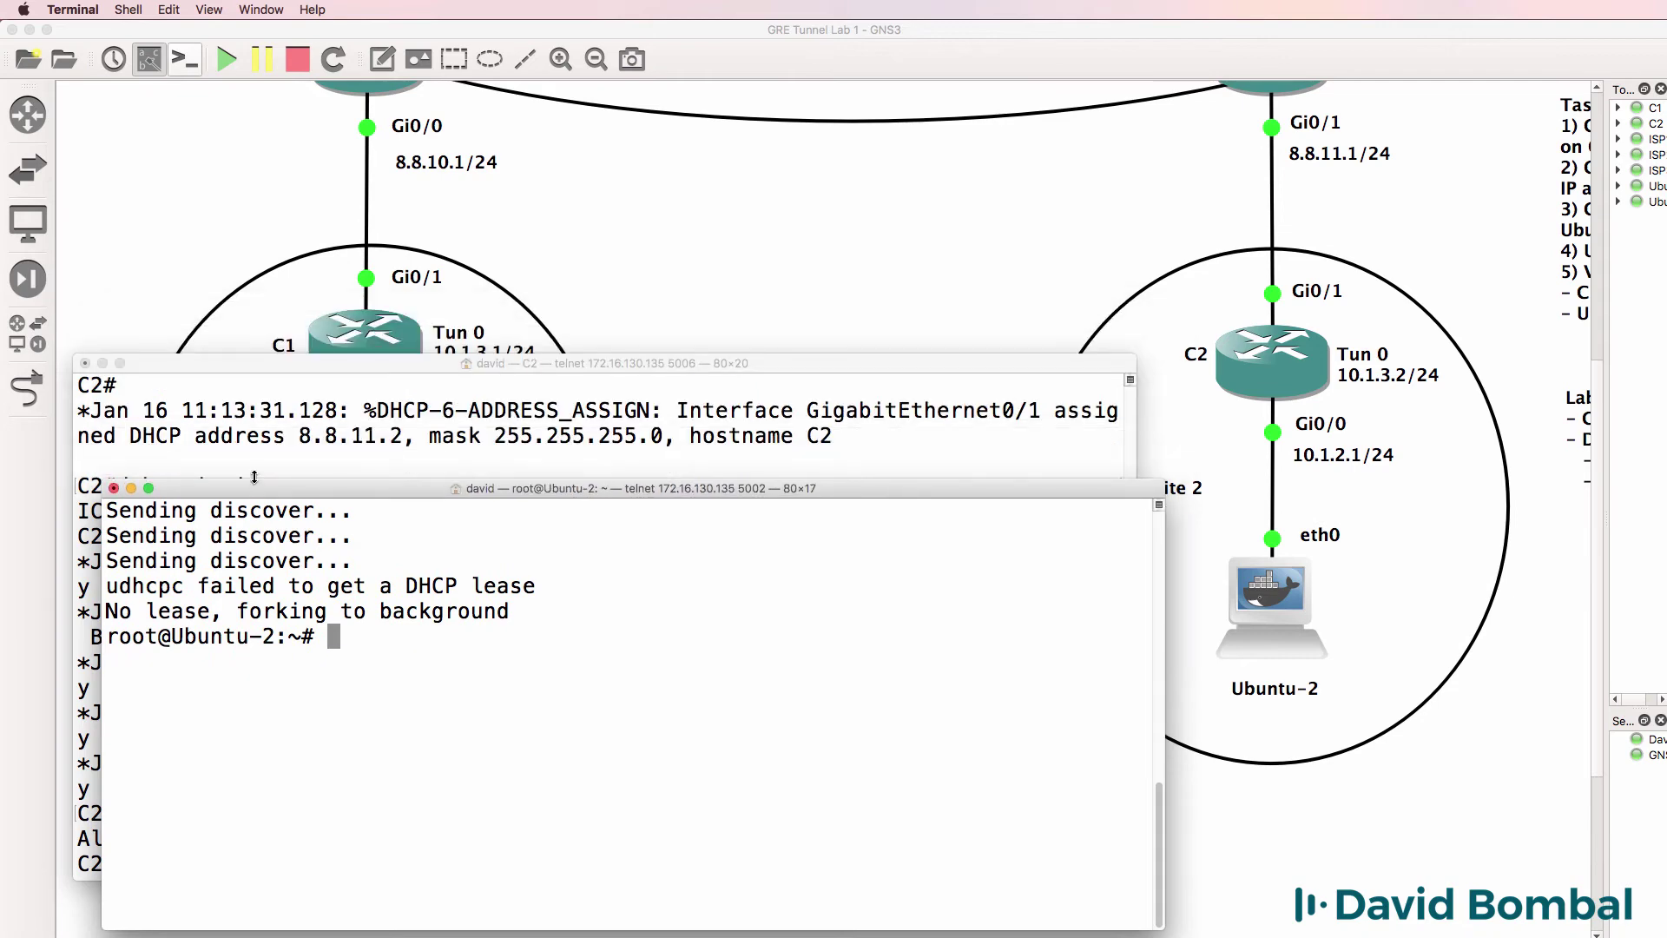
type("ifconfig")
key("Return")
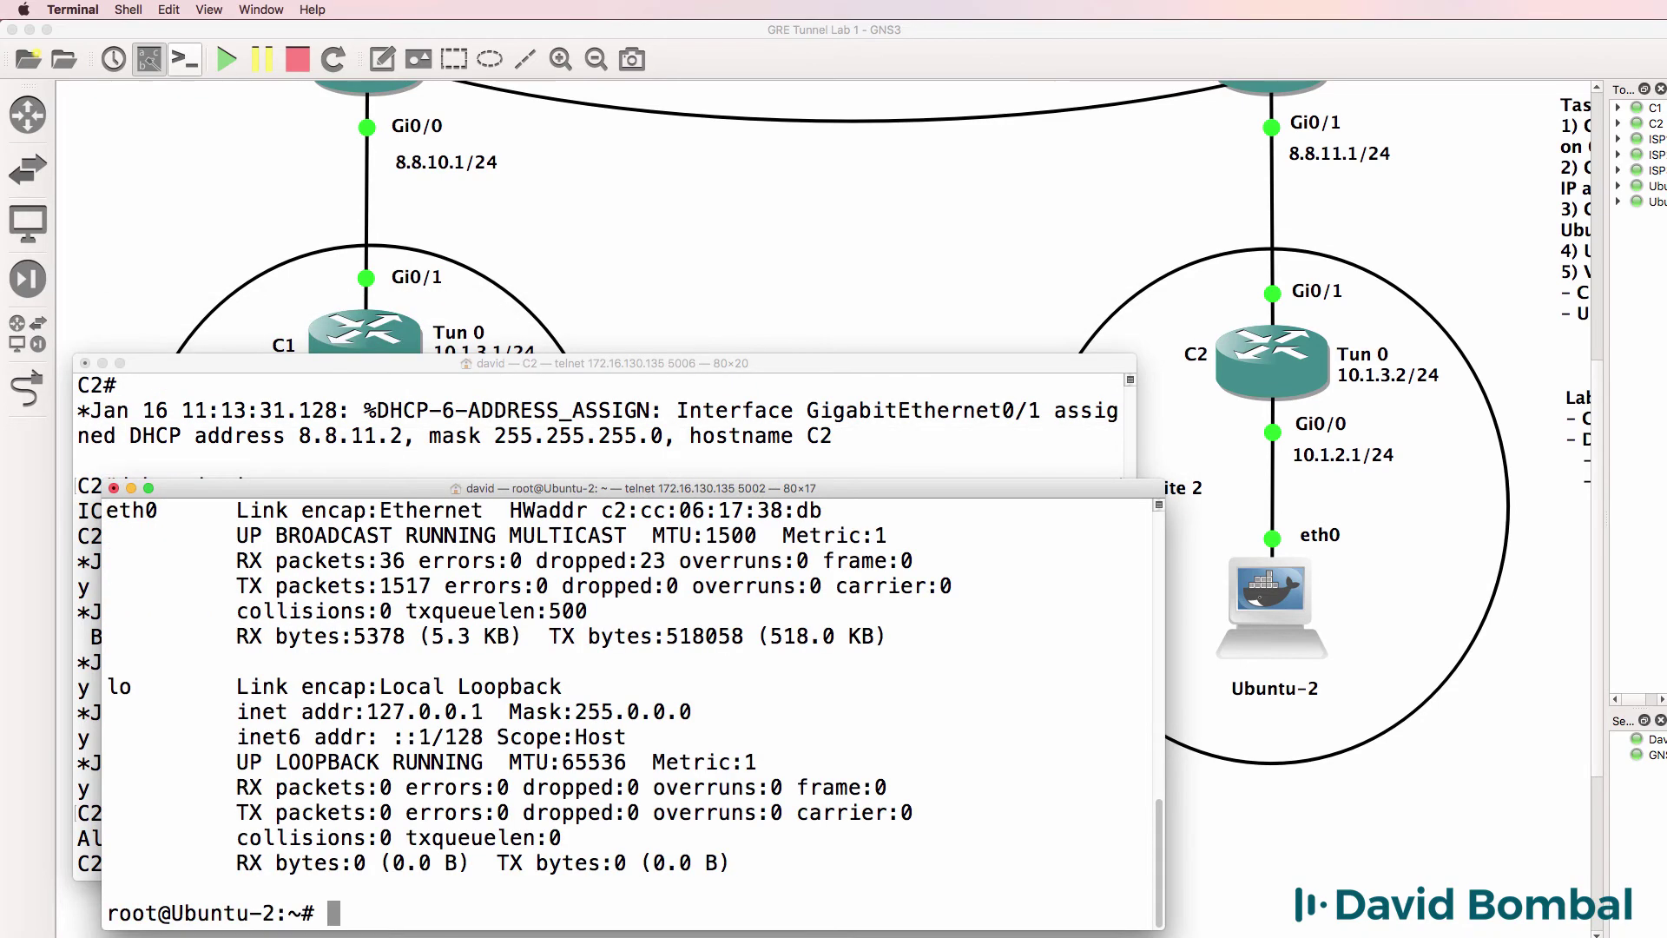
left_click_drag(341, 489, 342, 363)
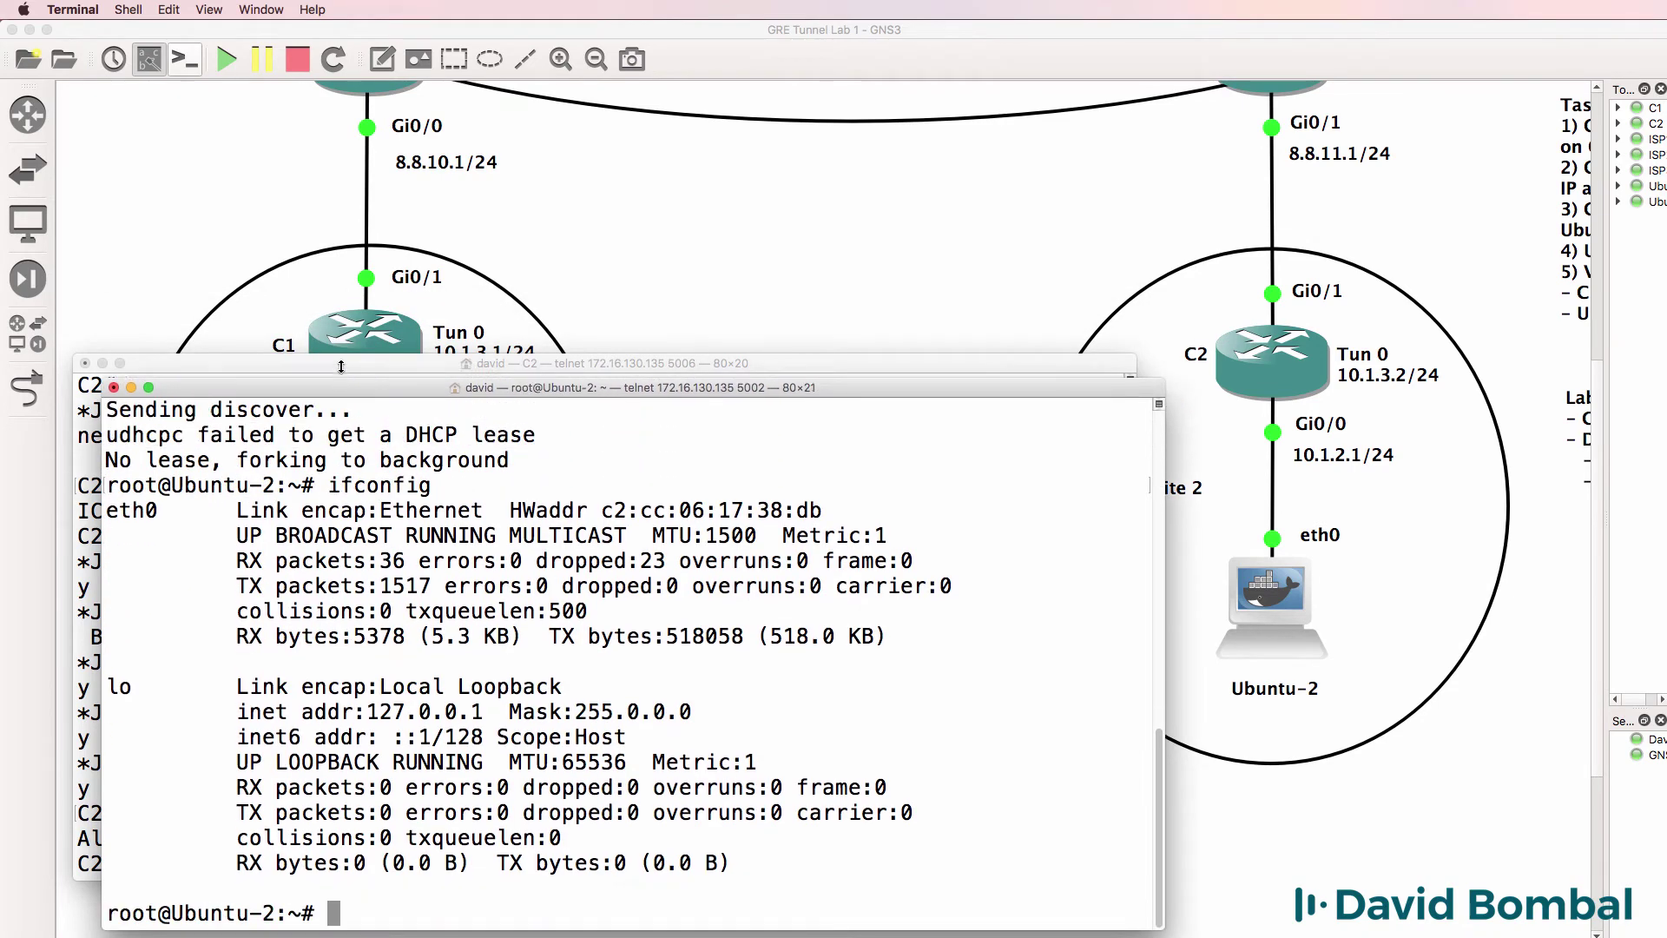
left_click_drag(202, 510, 1028, 637)
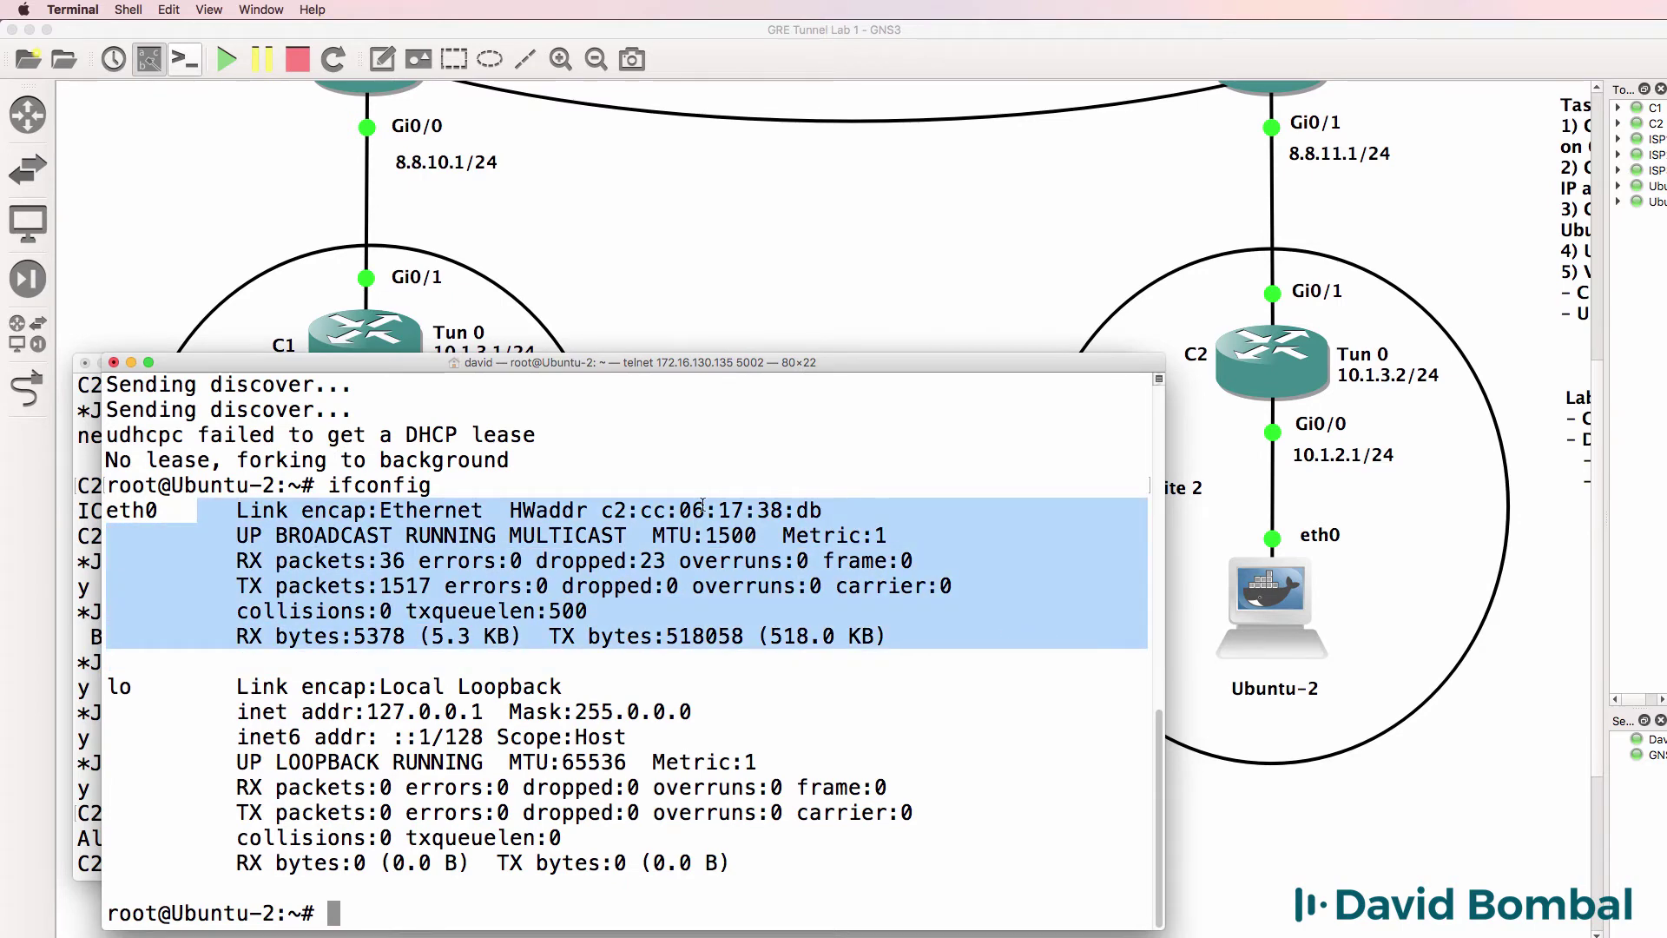
left_click(83, 540)
type("conf t")
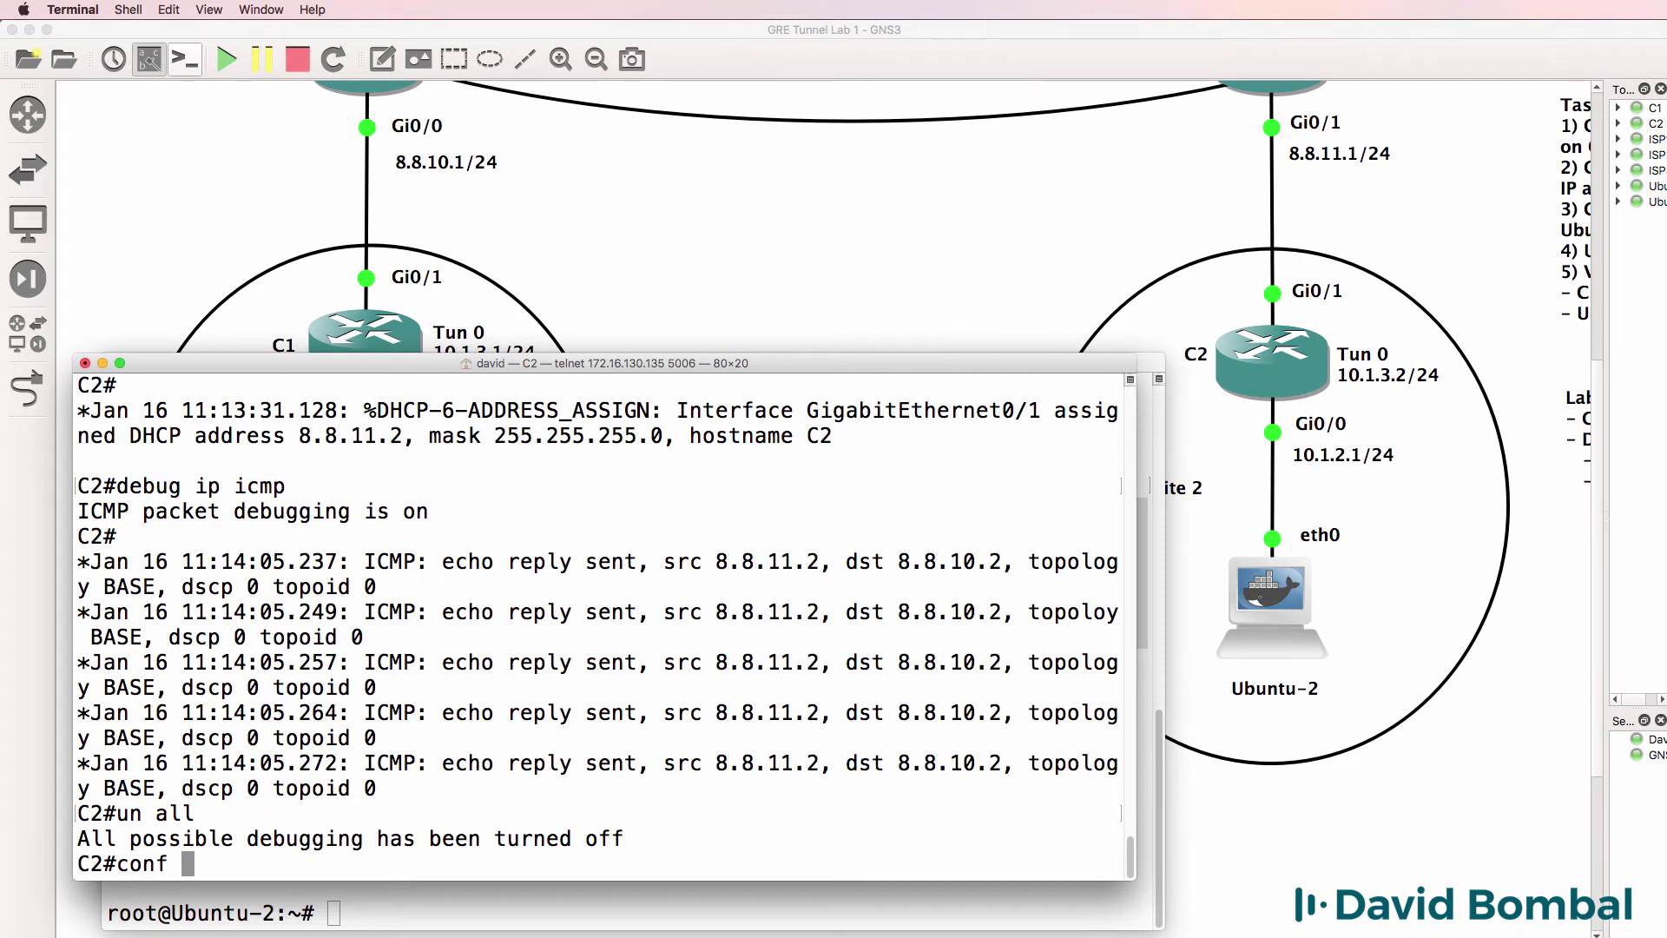
Enter configuration mode on C2 and create the DHCP pool 'pc'
key("Return")
type("ip dh")
key("Tab")
type("pio")
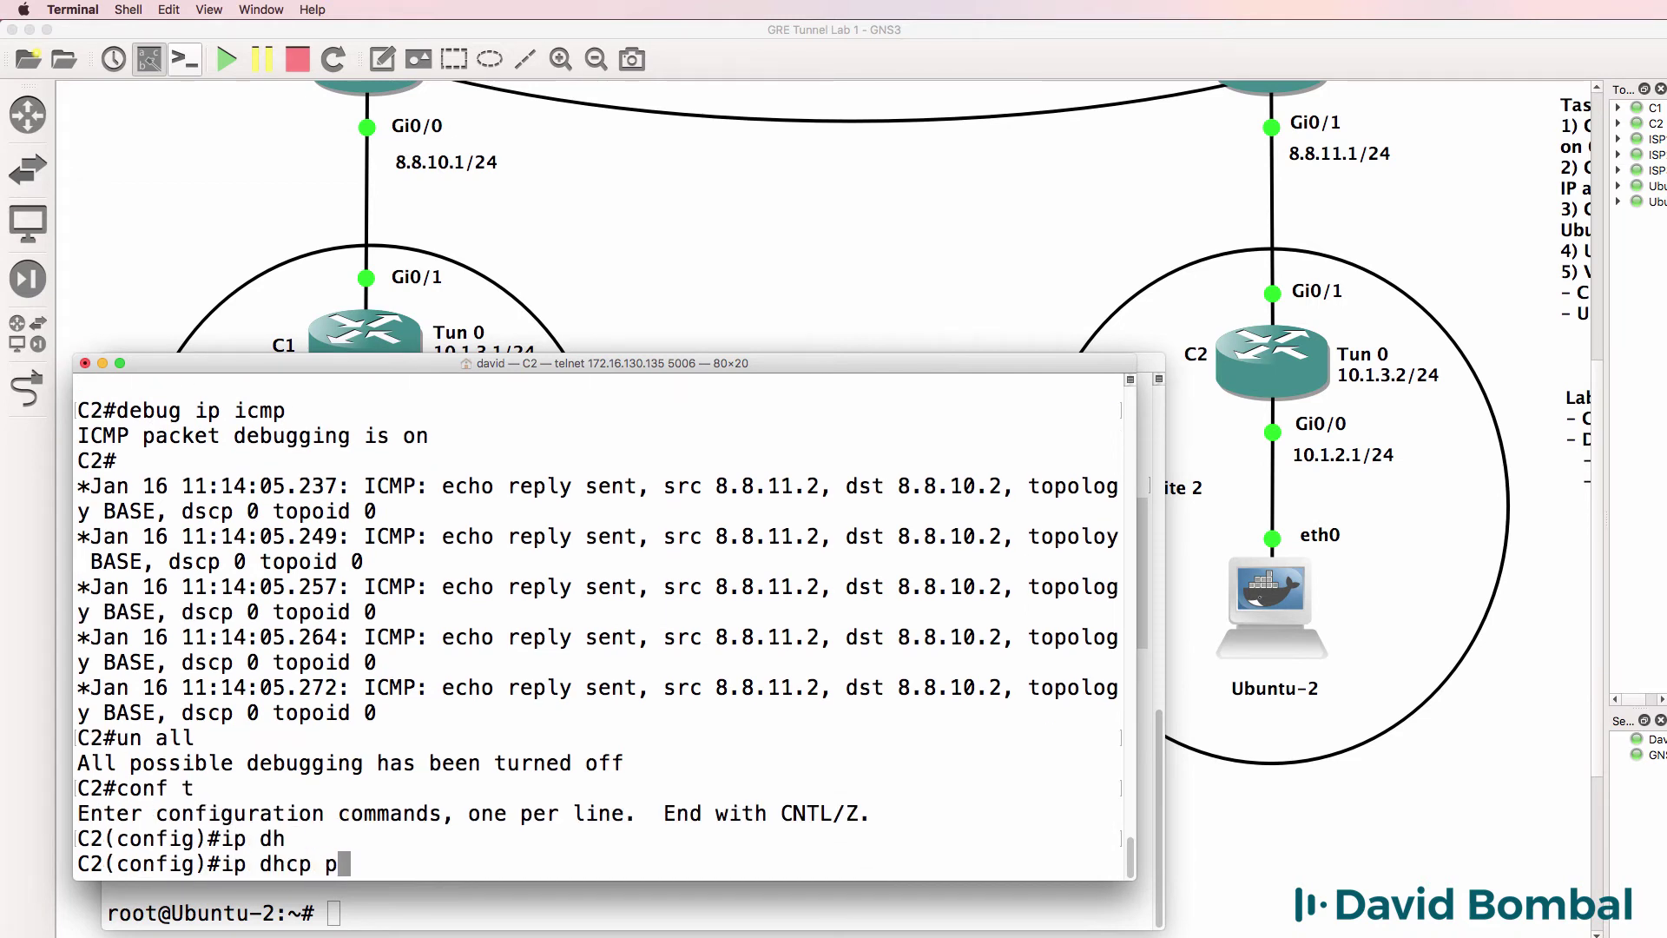
key("Tab")
key("BackSpace")
key("BackSpace")
type("o")
key("Tab")
type("pc")
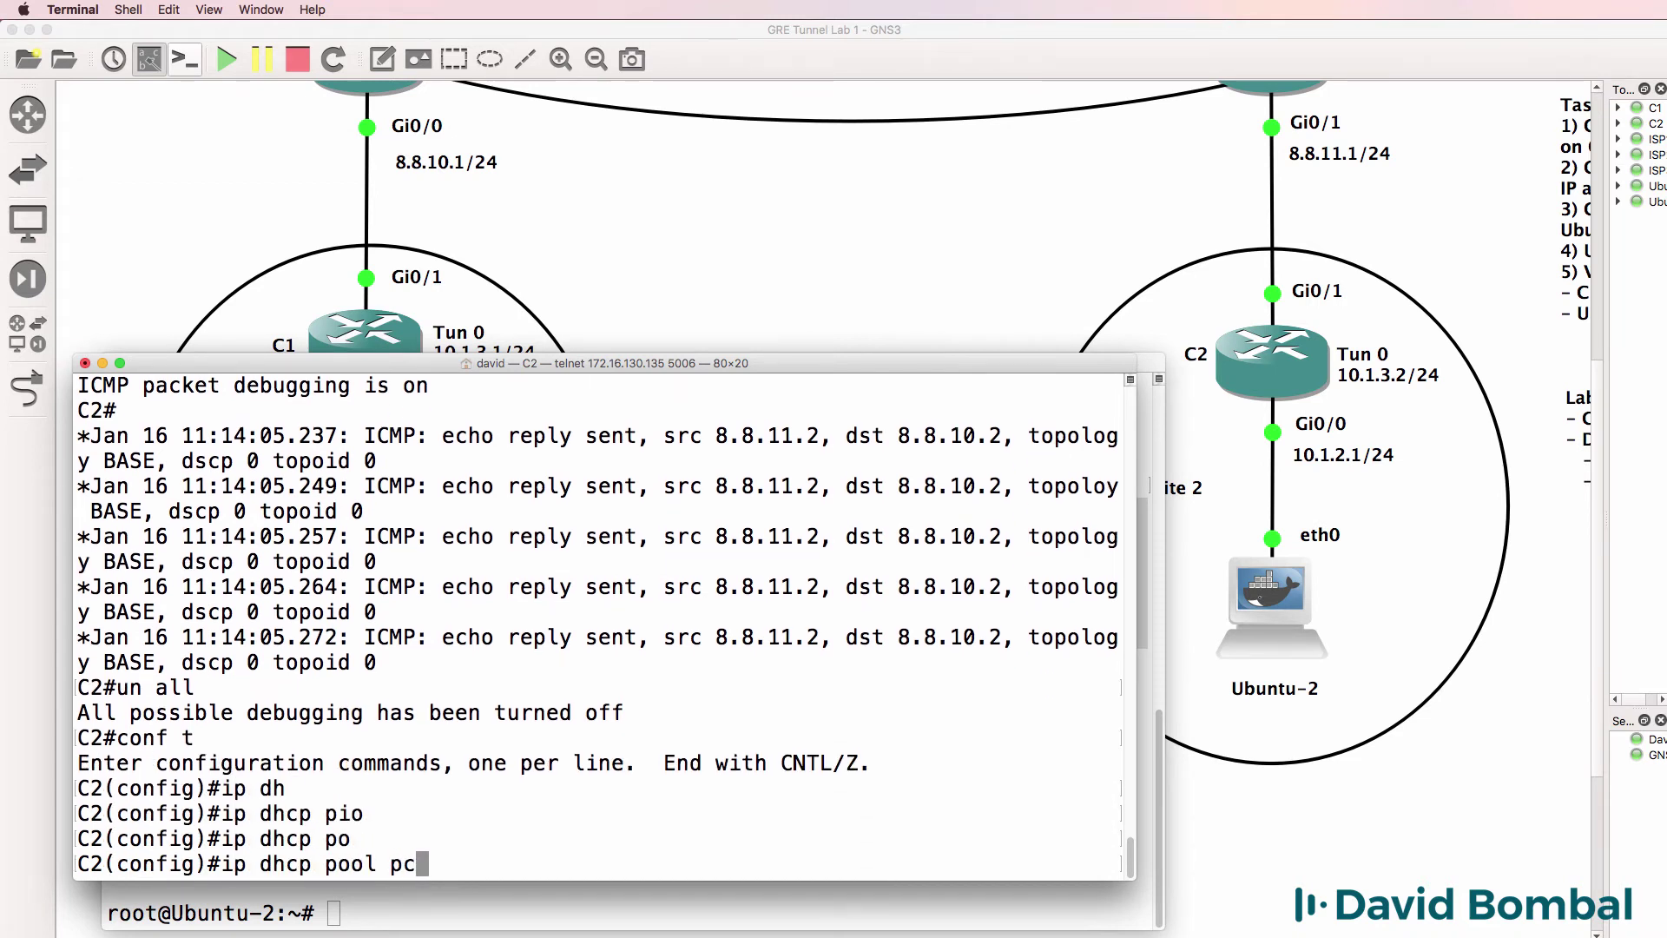
key("Return")
type("net")
Give pool 'pc' network 10.1.2.0 and default router 10.1.2.1, then exit configuration
key("Tab")
type("w")
key("Tab")
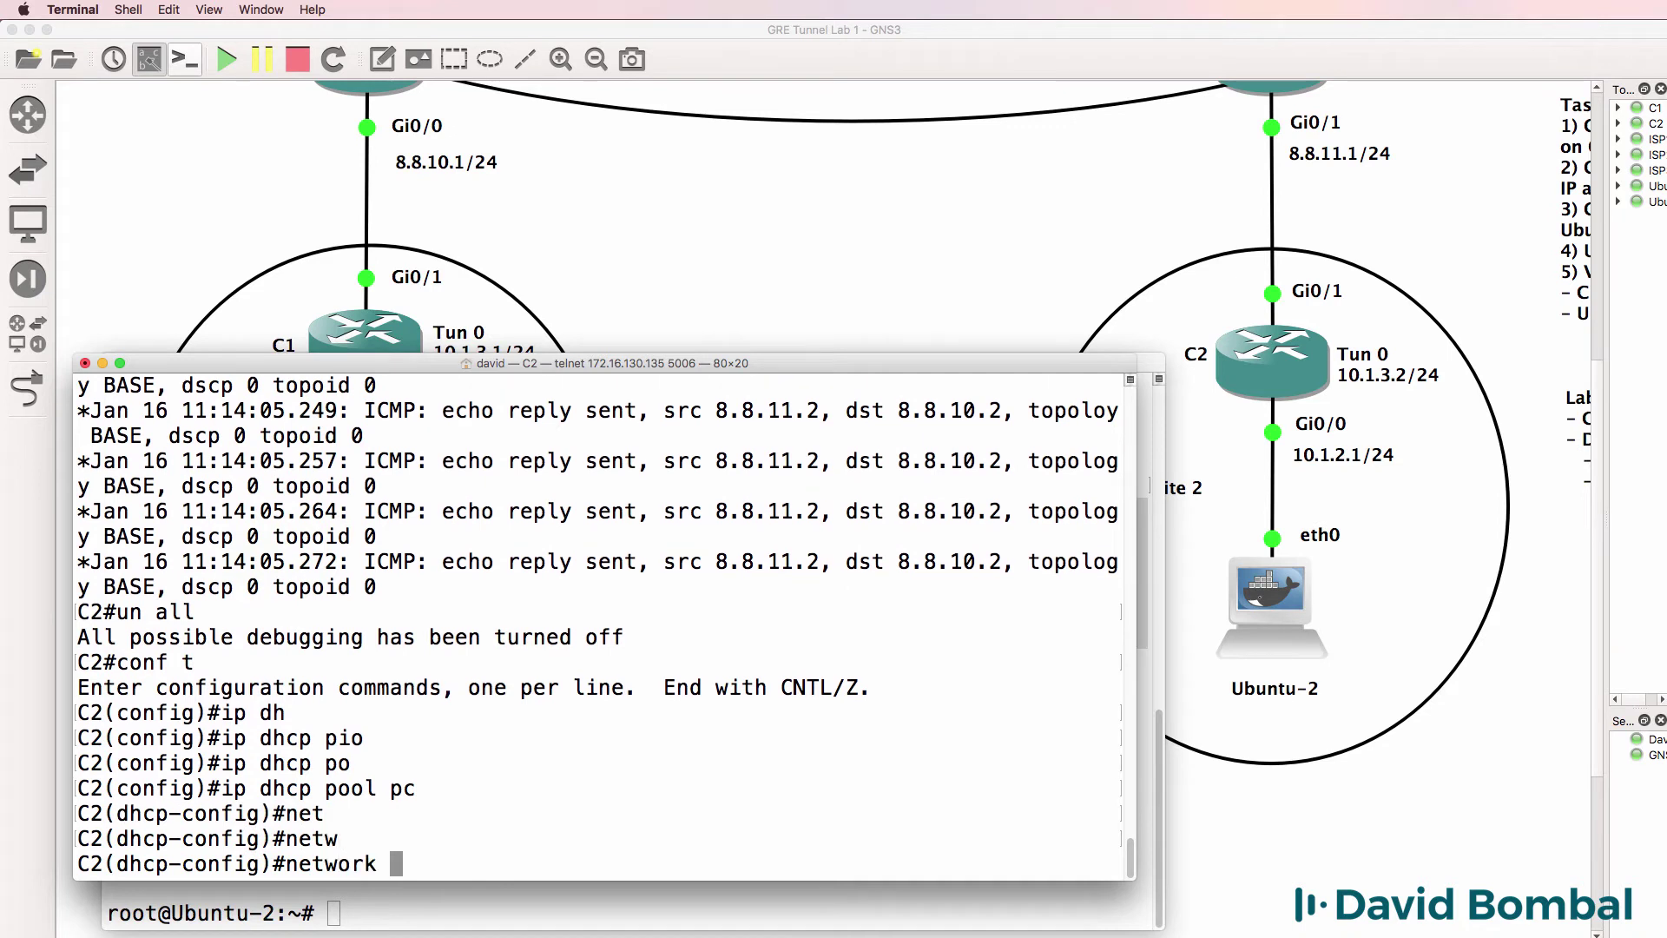
type("10.1.2.0 25")
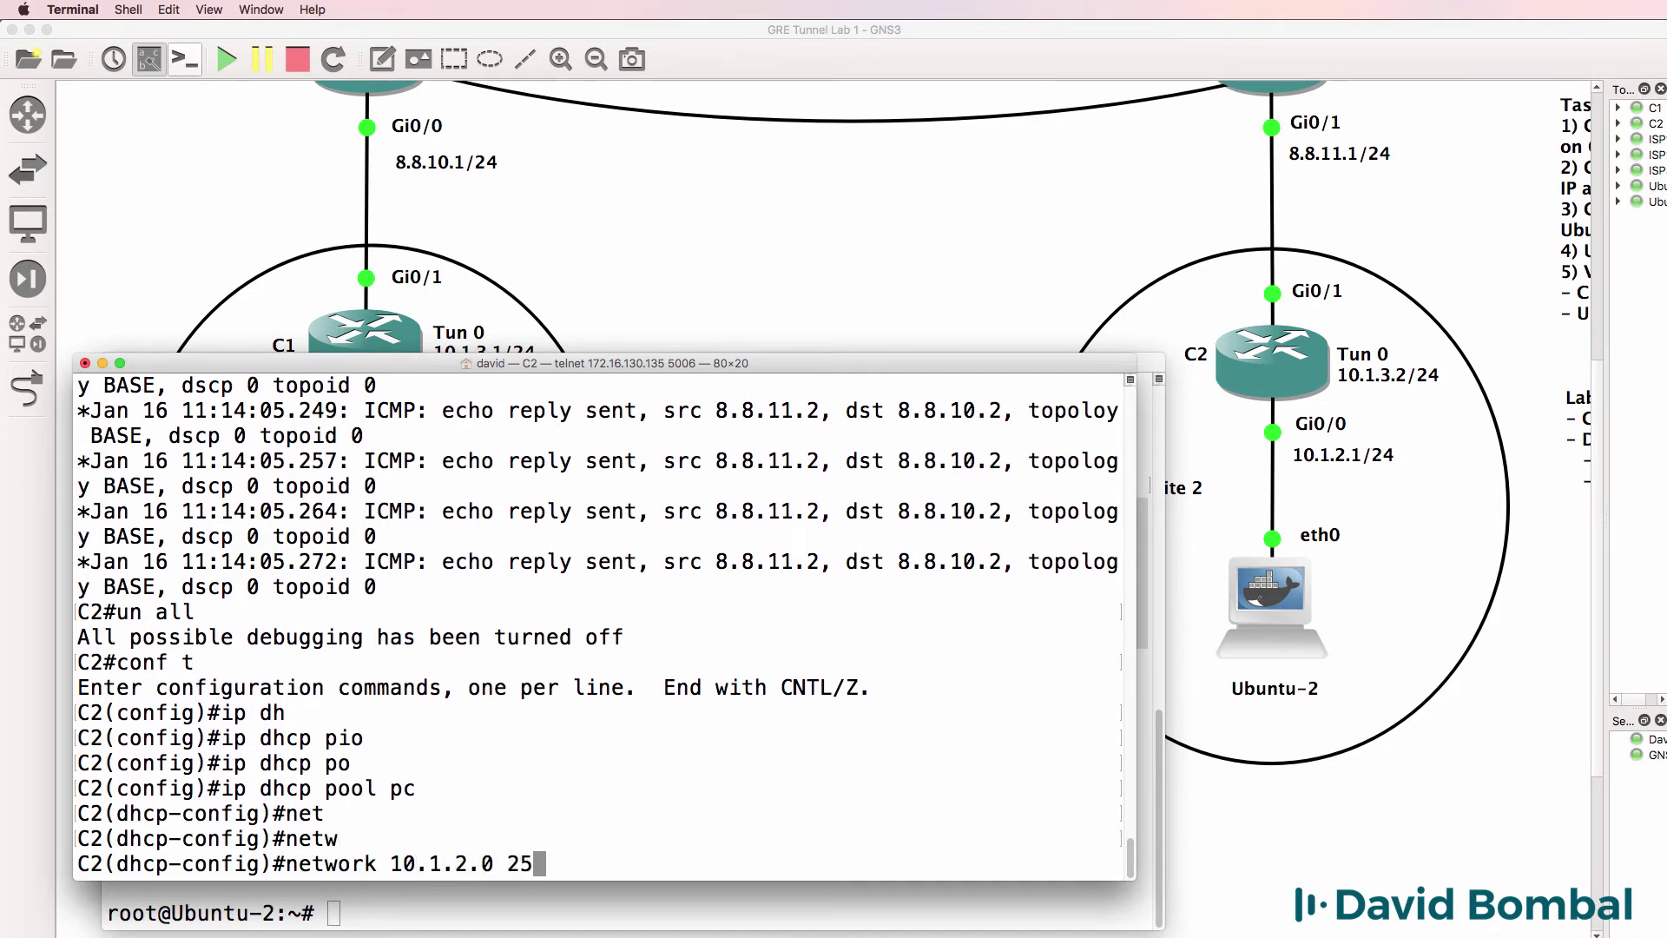
type("5.255.255.0")
key("Return")
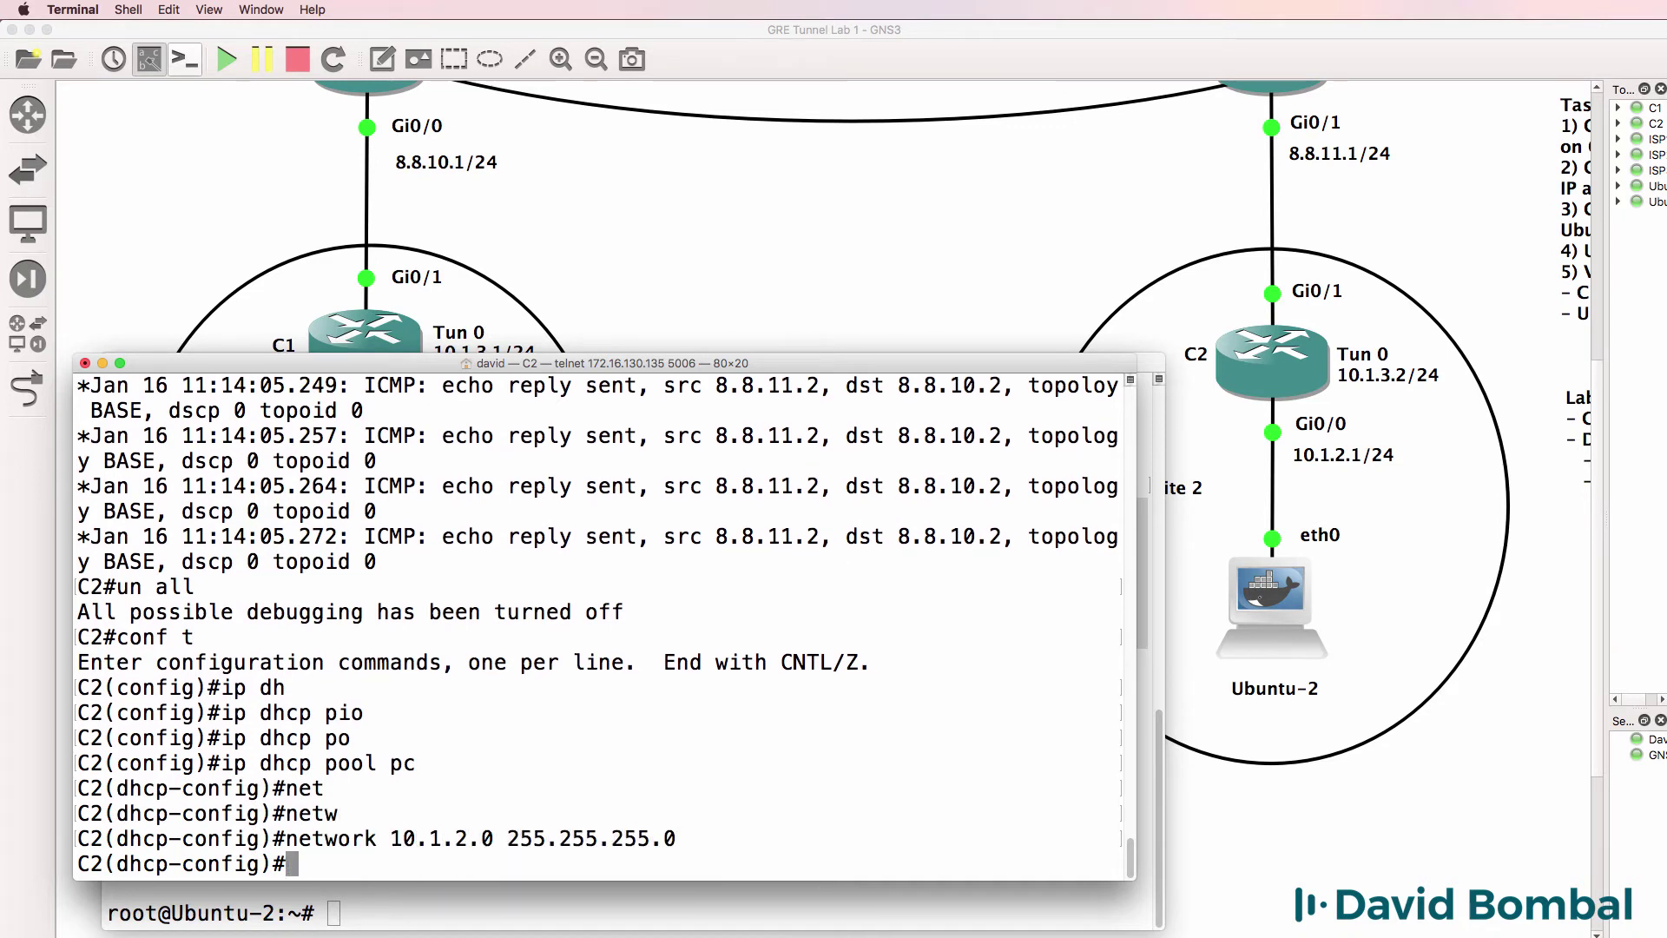
double_click(402, 763)
type("de")
key("Tab")
type("10")
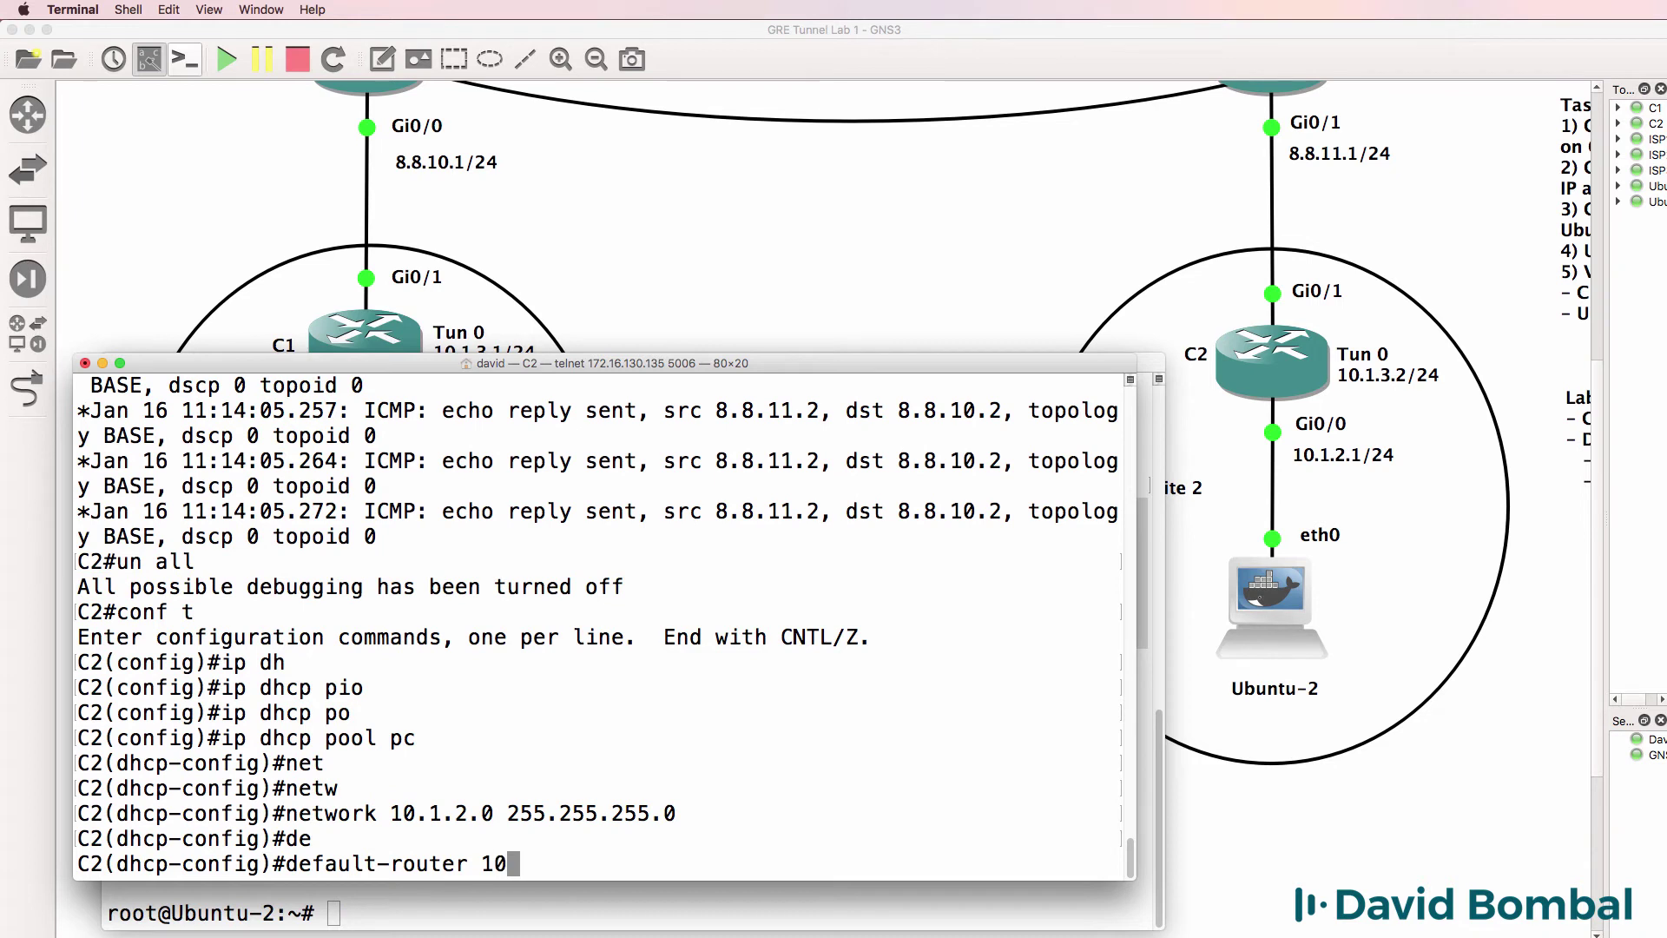
type(".2.")
key("BackSpace")
key("BackSpace")
type("1.")
type("2.1")
key("Return")
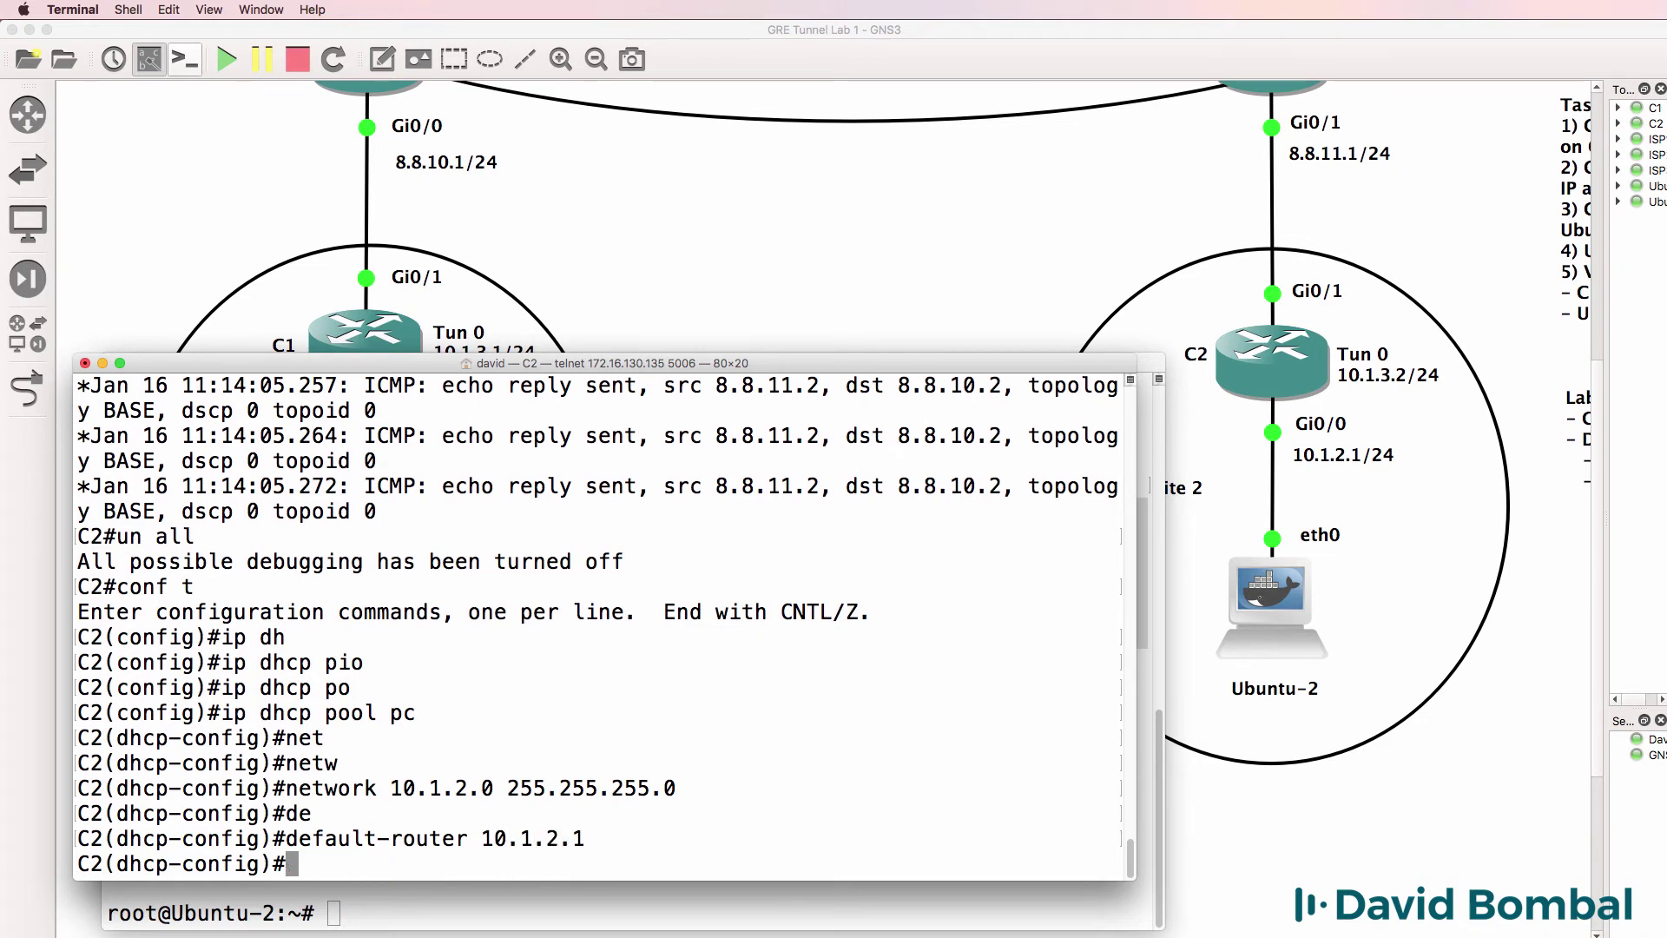
type("end")
key("Return")
key("Return")
key("Return")
type("sh ip ")
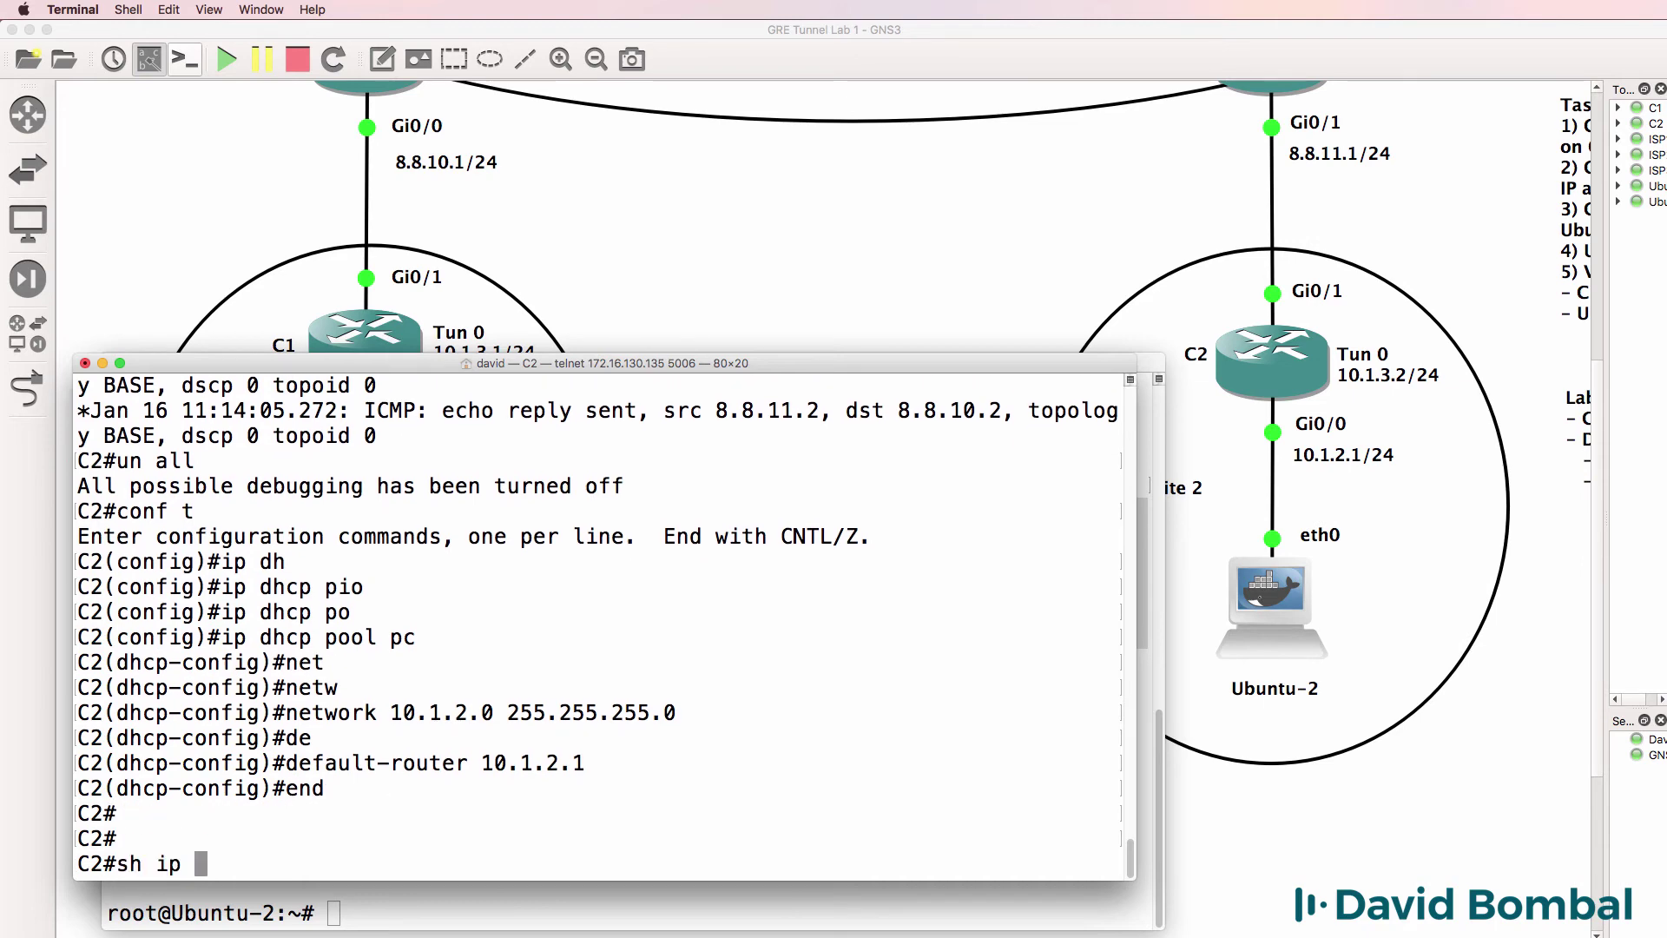
type("dhcp bi")
Show C2's DHCP bindings, highlighting lease 10.1.2.2 for client 01c2.cc06.1738.db
key("Tab")
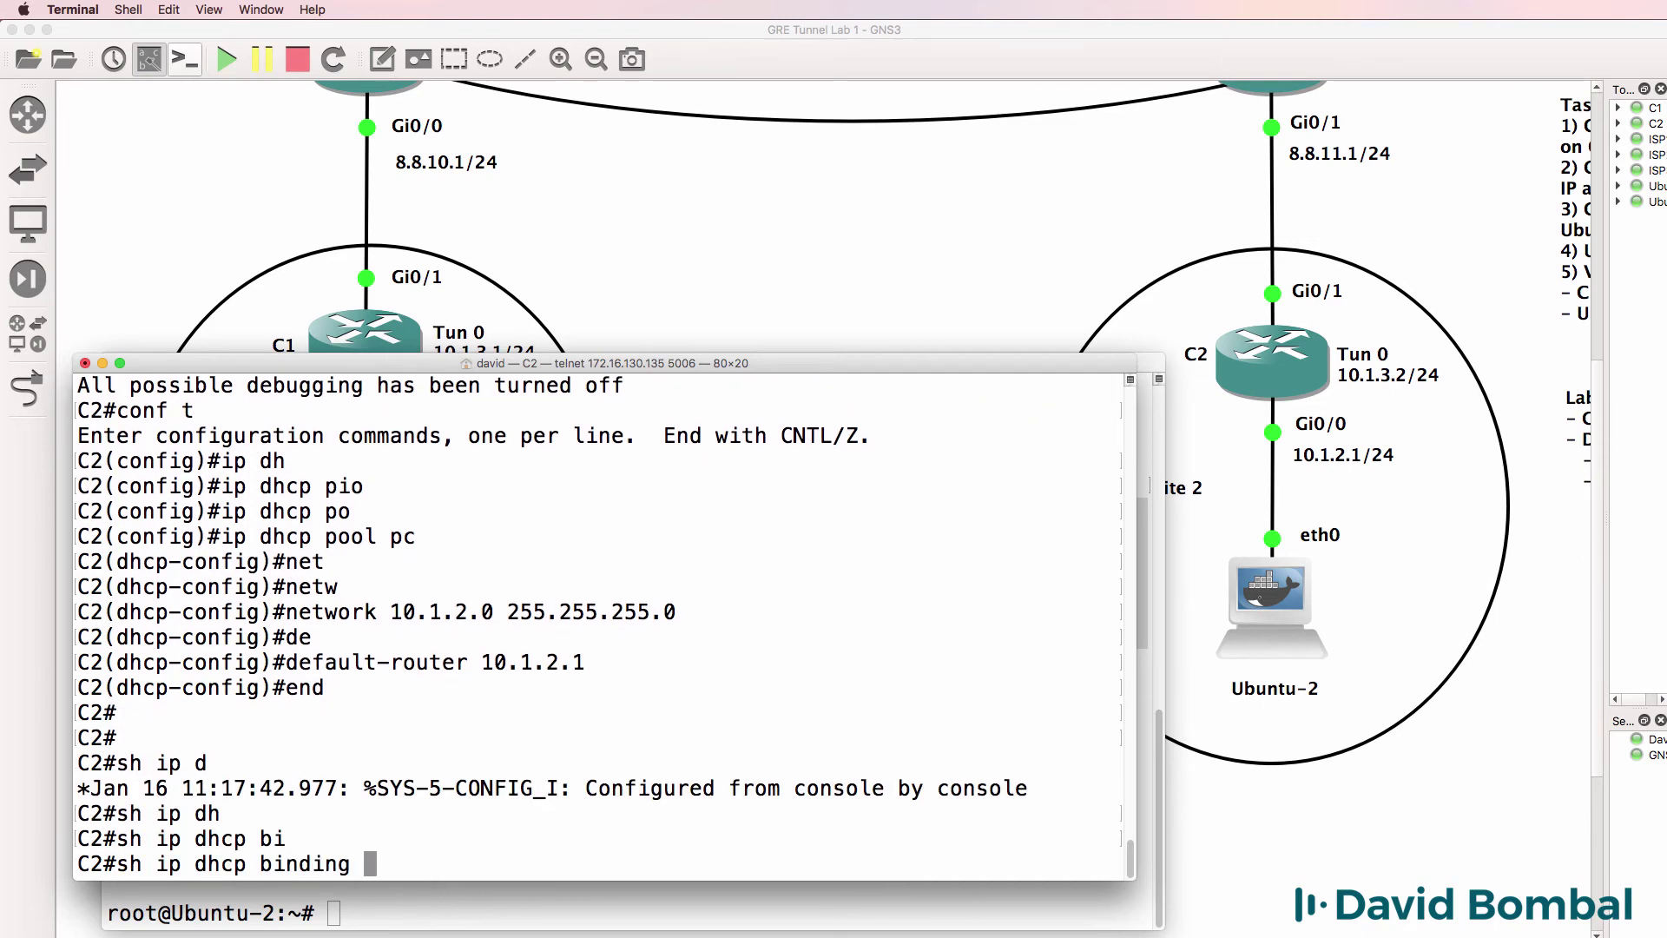
key("Return")
left_click_drag(242, 836, 78, 838)
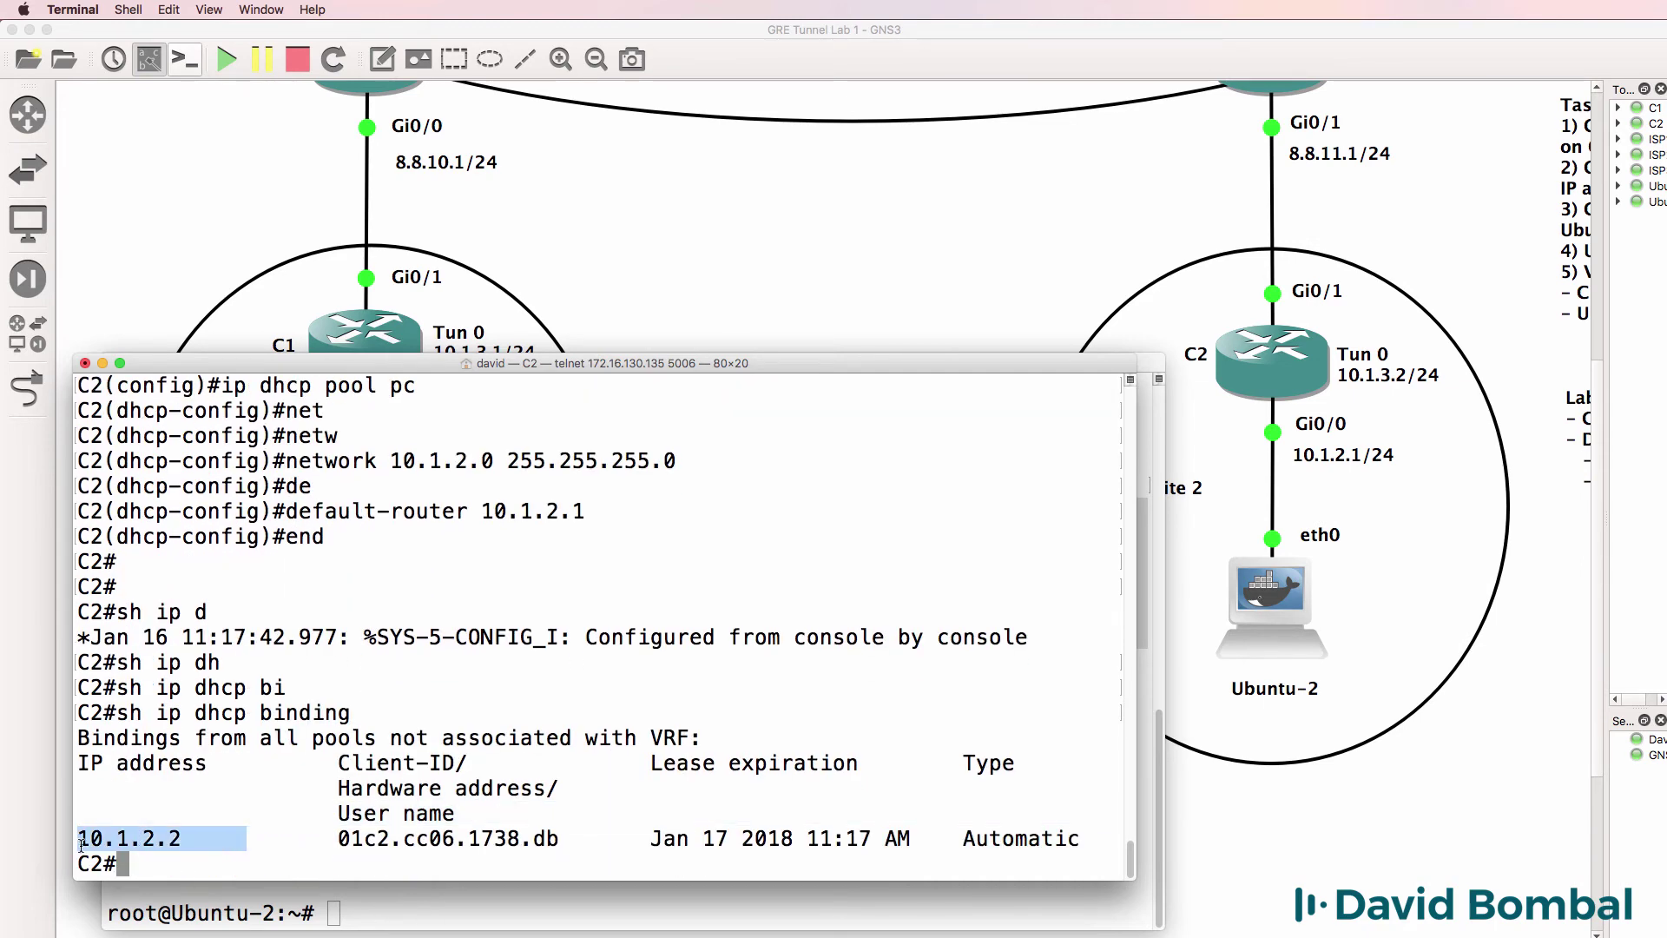
left_click_drag(342, 838, 633, 838)
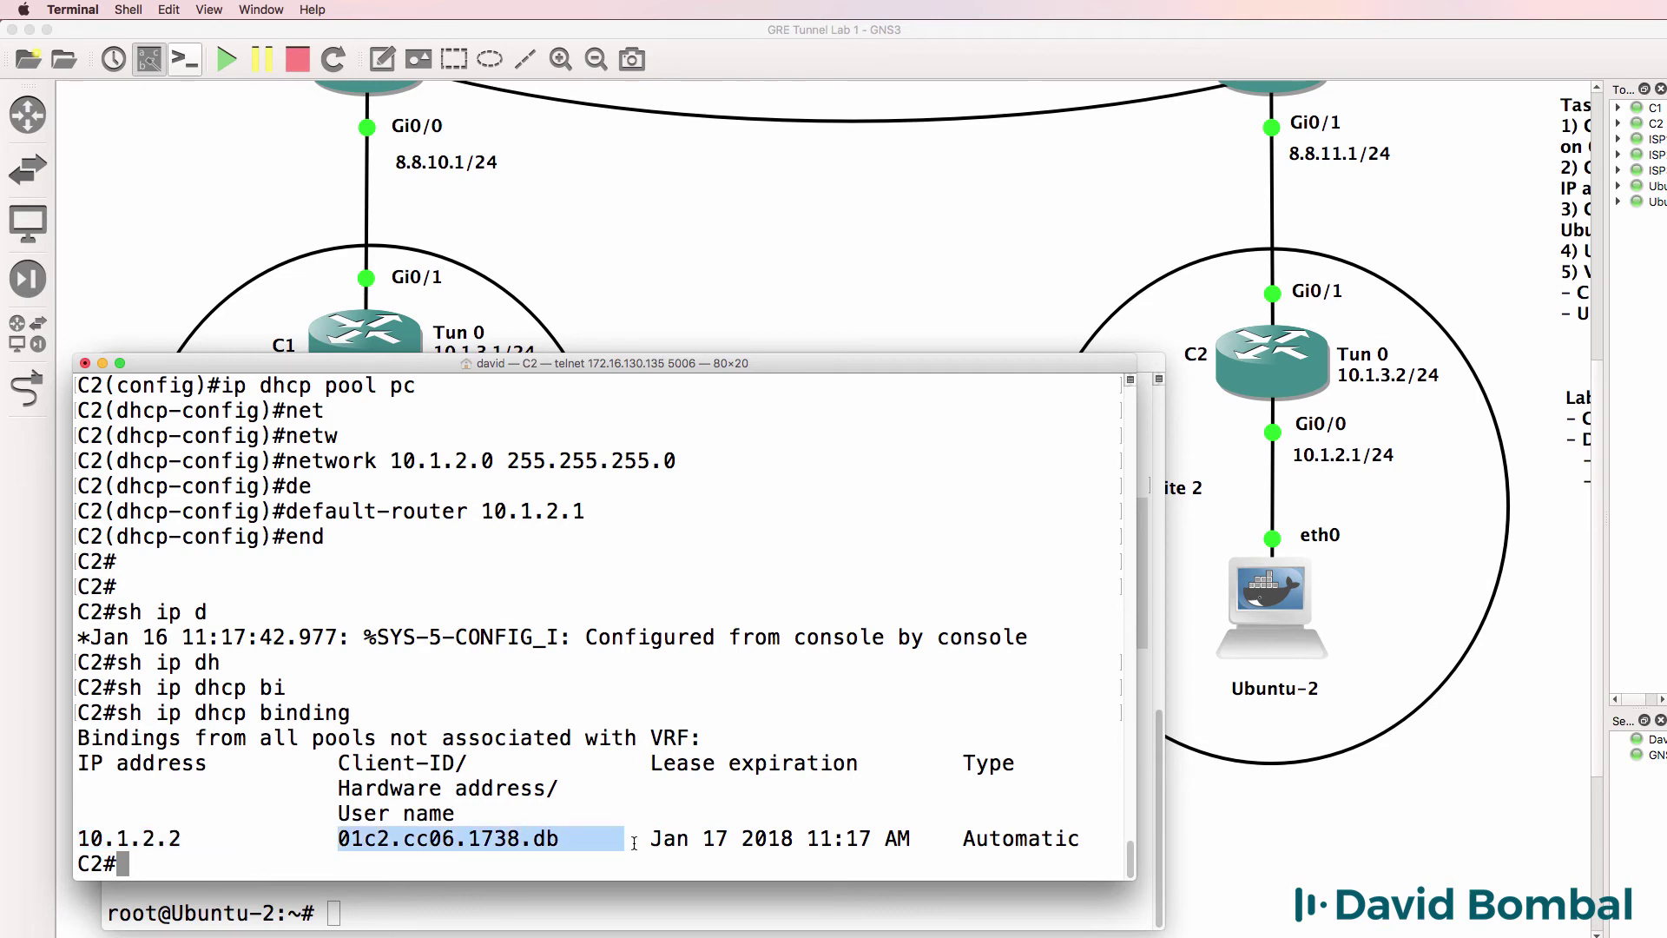
left_click(575, 899)
Rerun ifconfig on Ubuntu-2 to show 10.1.2.2, then ping gateway 10.1.2.1 with no loss
left_click_drag(581, 364, 553, 115)
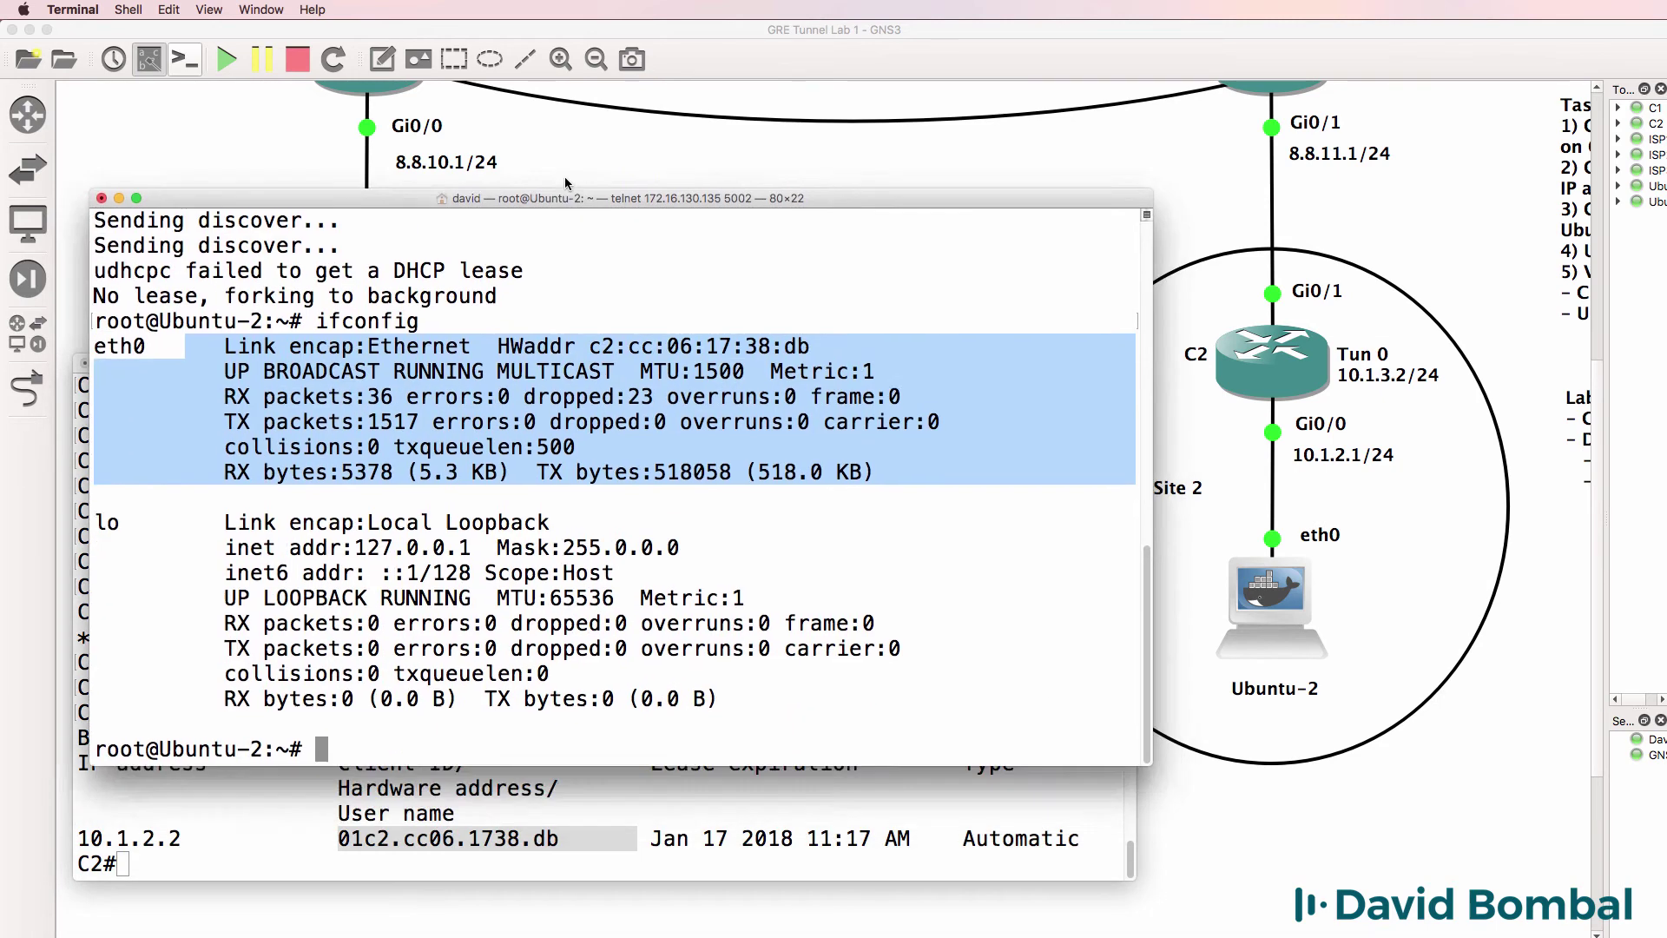
left_click(753, 258)
left_click_drag(798, 265, 401, 267)
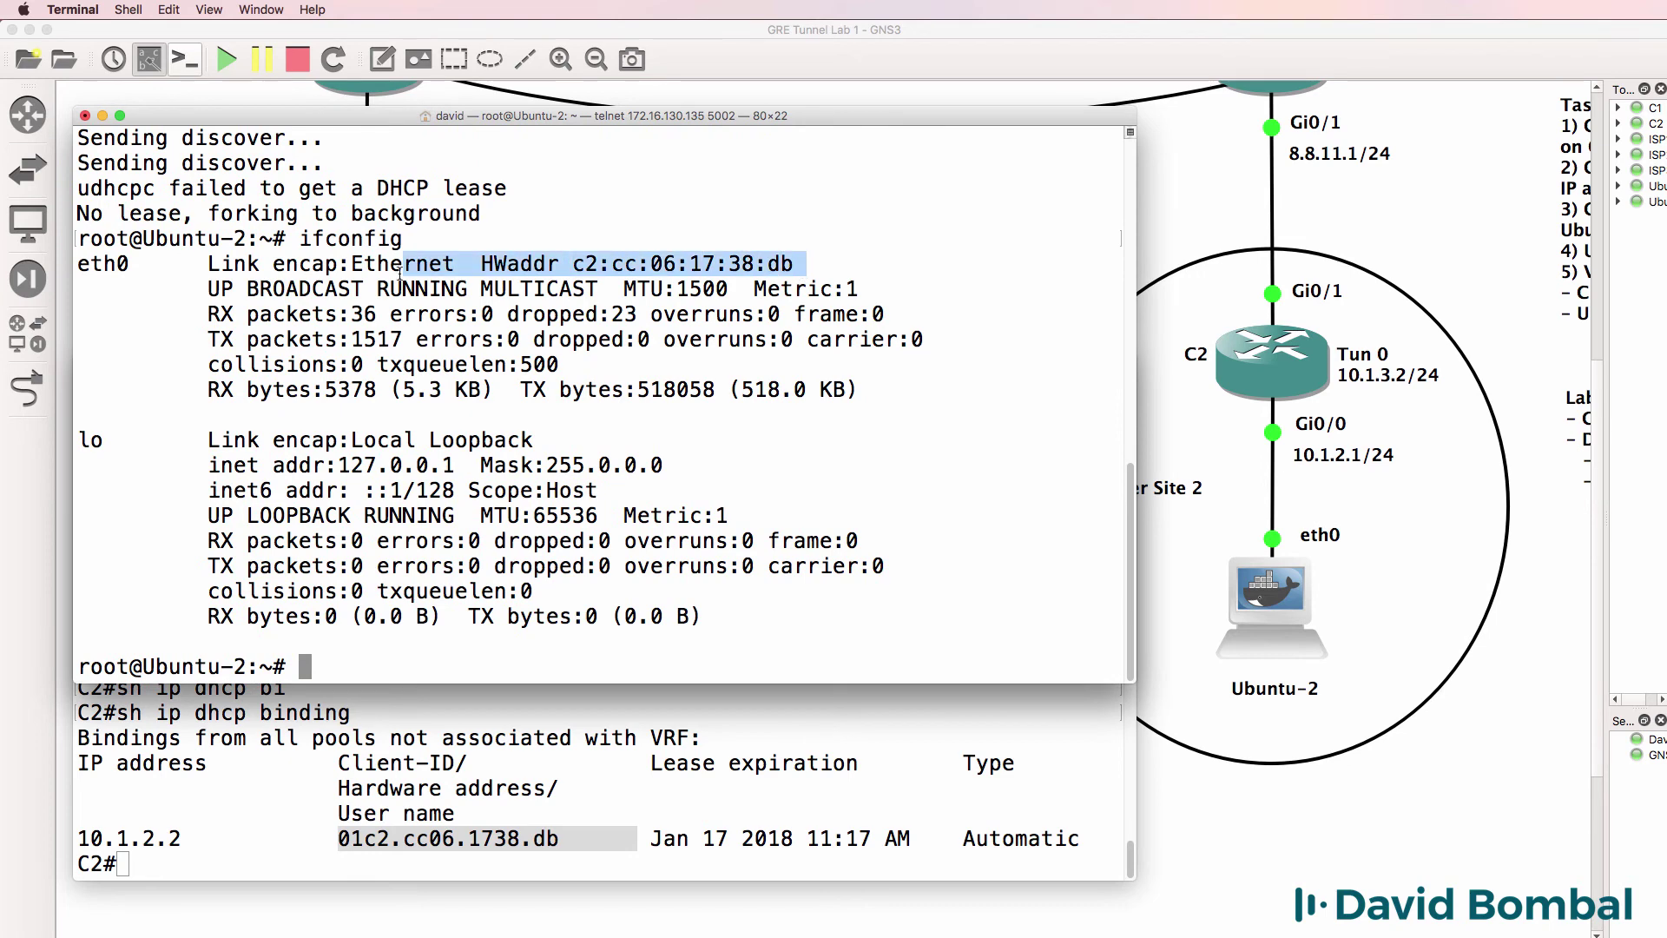
type("ifconfig")
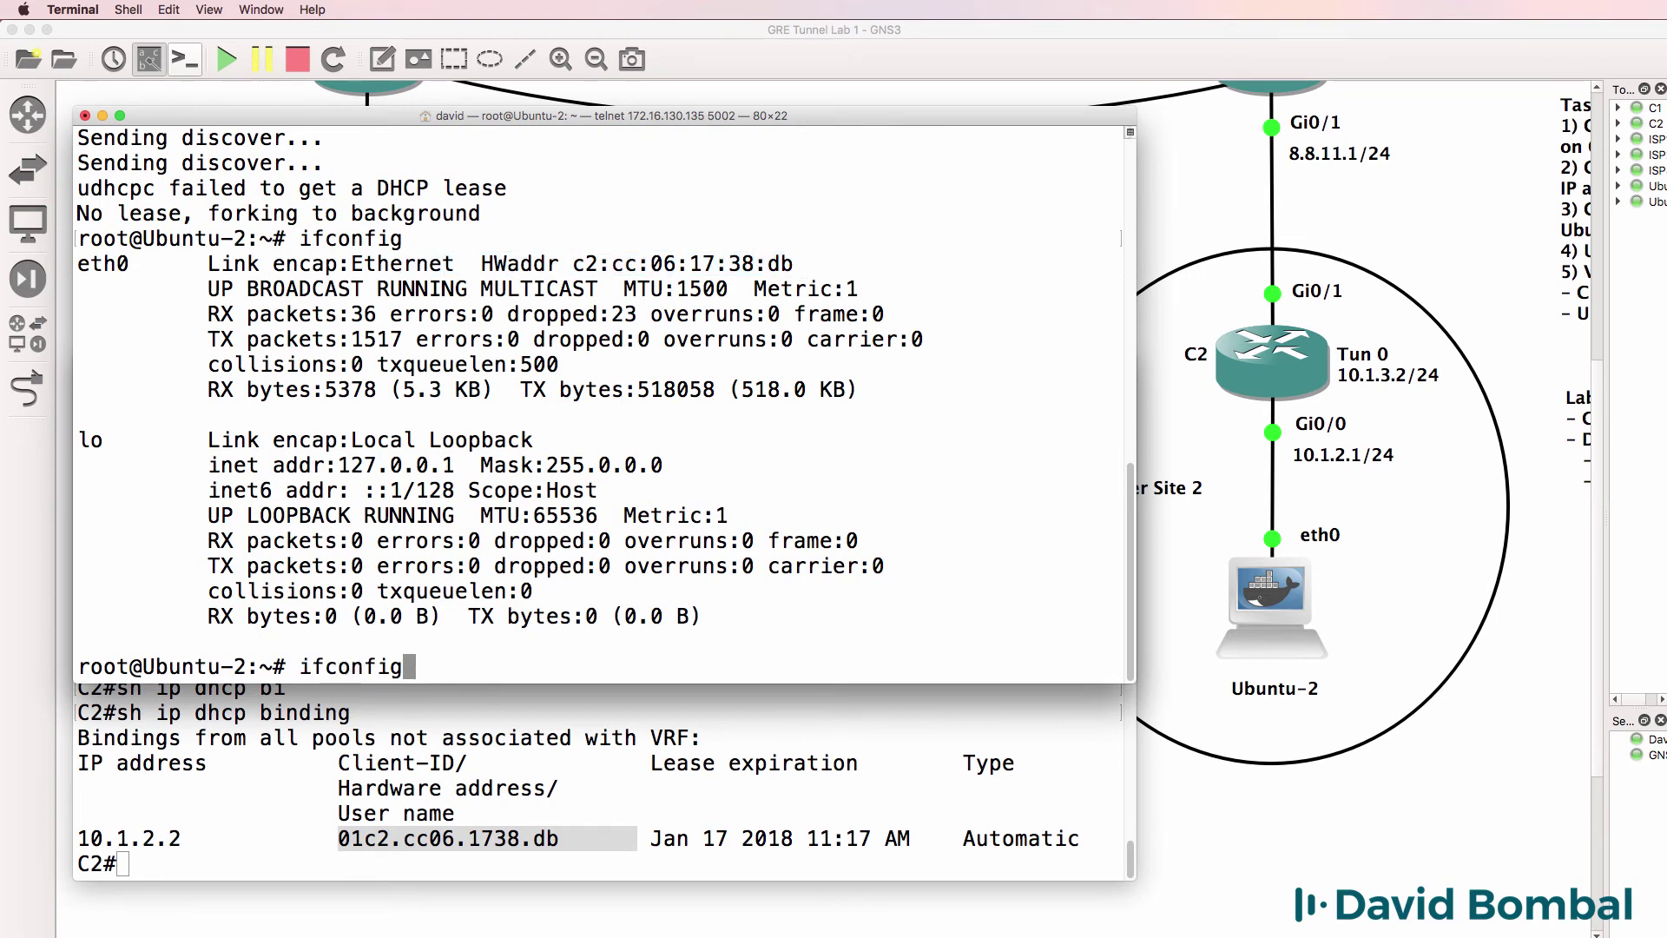
key("Return")
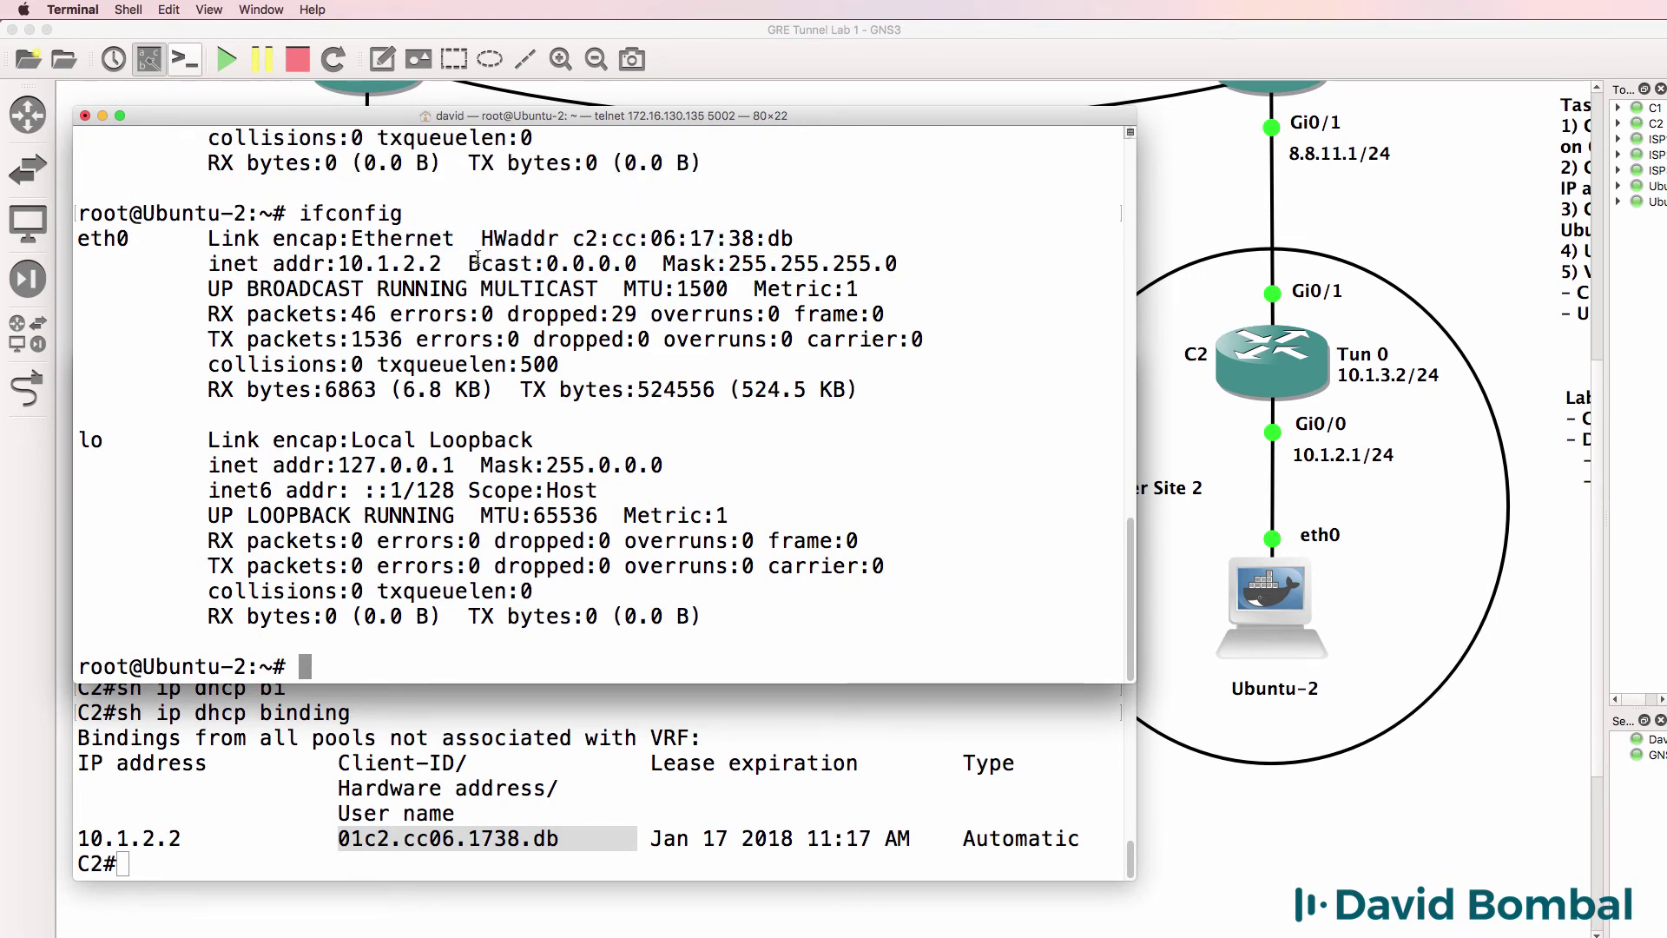
left_click_drag(469, 260, 272, 260)
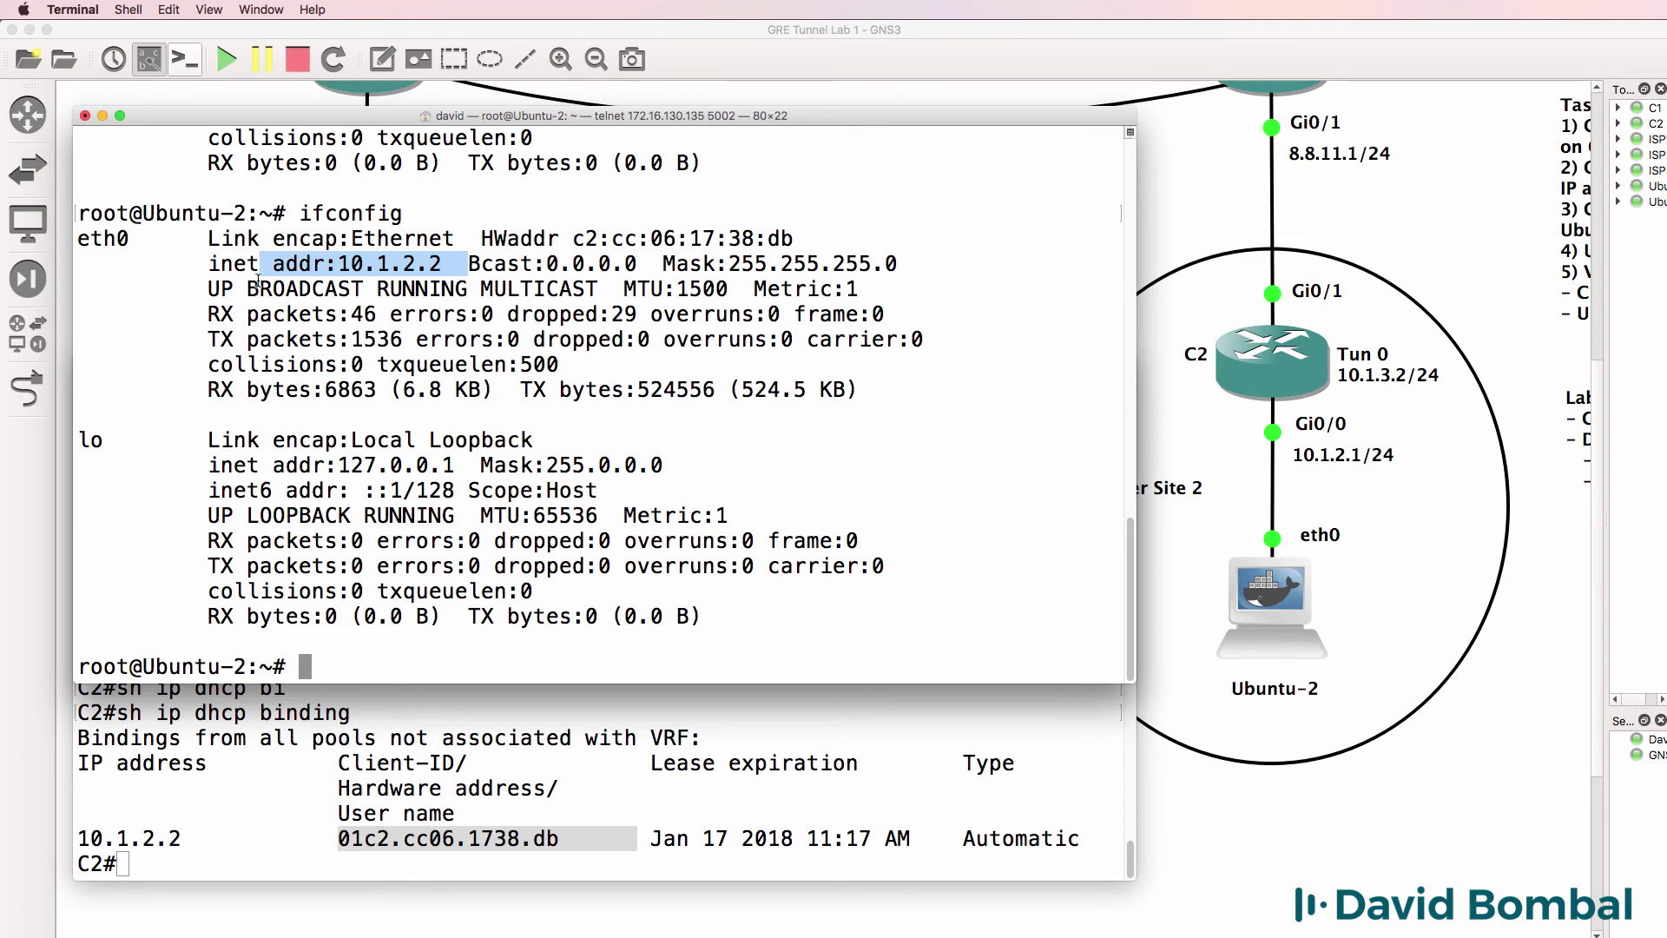
type("ping 10.1.2.1")
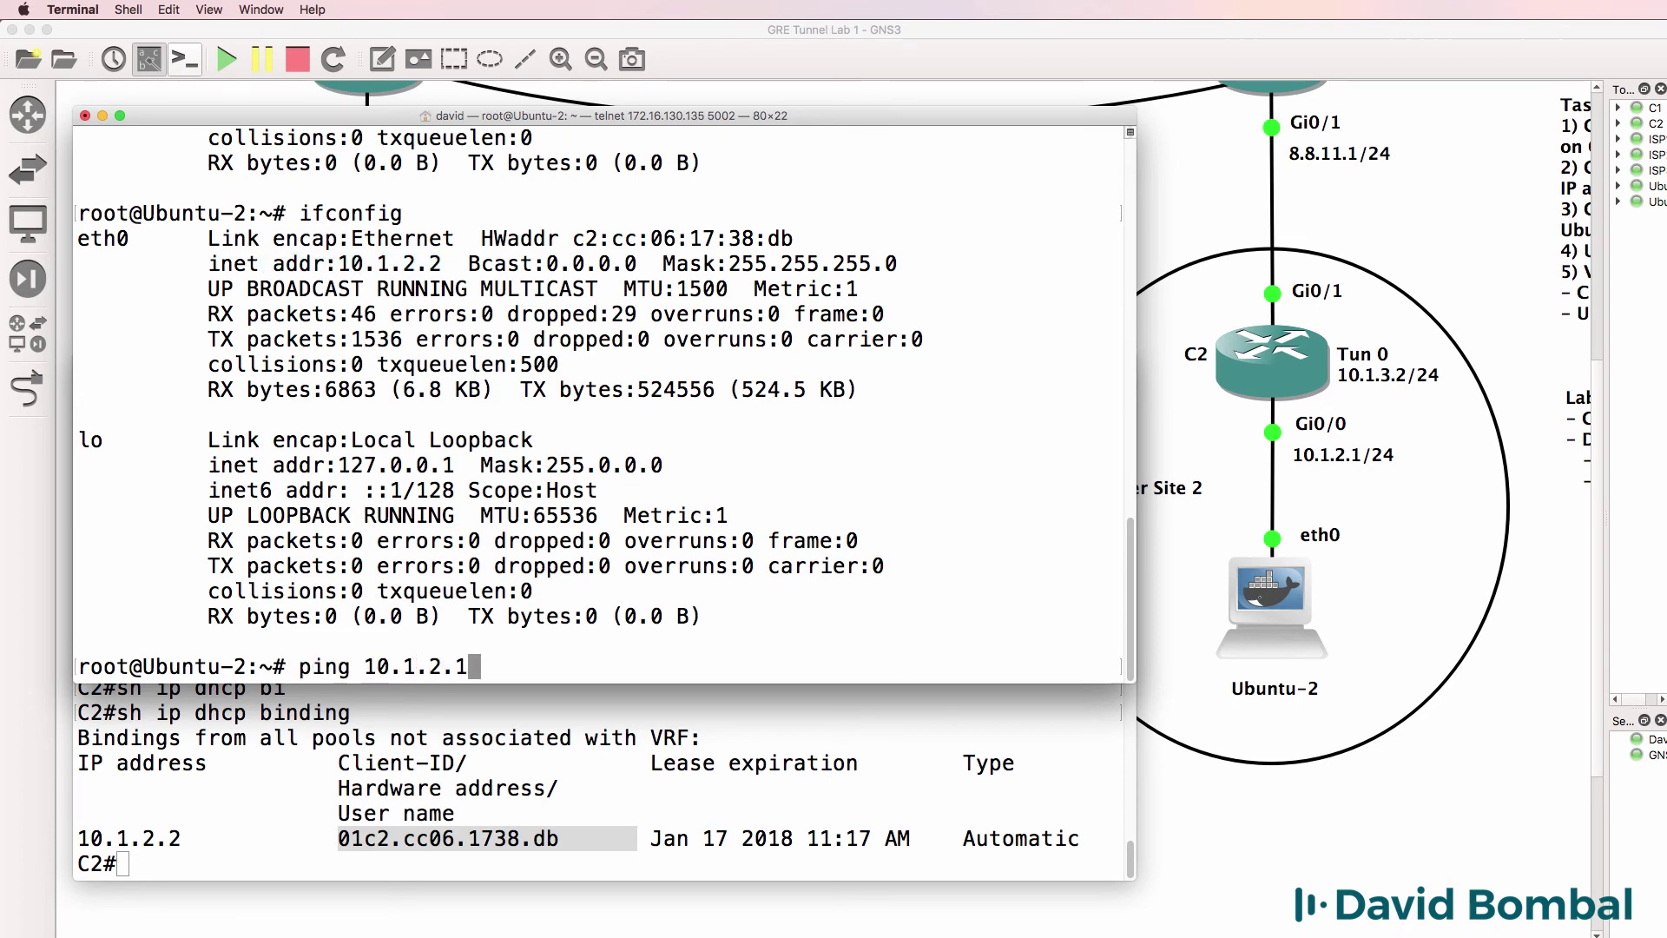
key("Return")
key("ctrl+c")
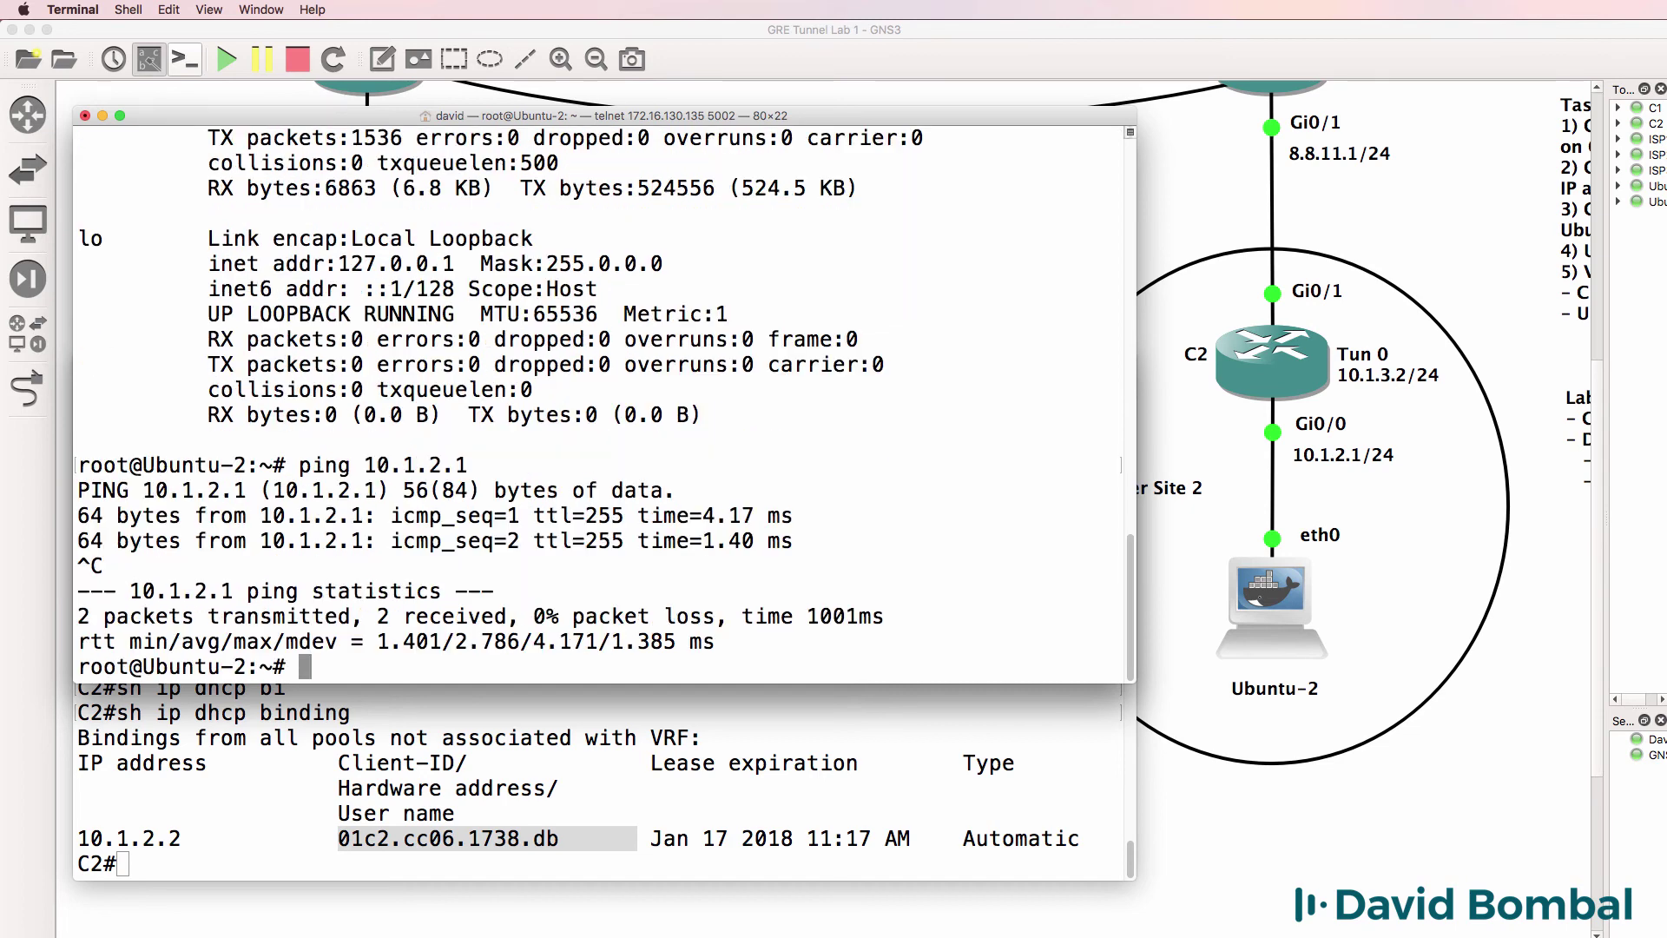
Hide the terminal windows to bring the GNS3 lab topology to the front
key("super+Tab")
scroll(835, 520, "right", 3)
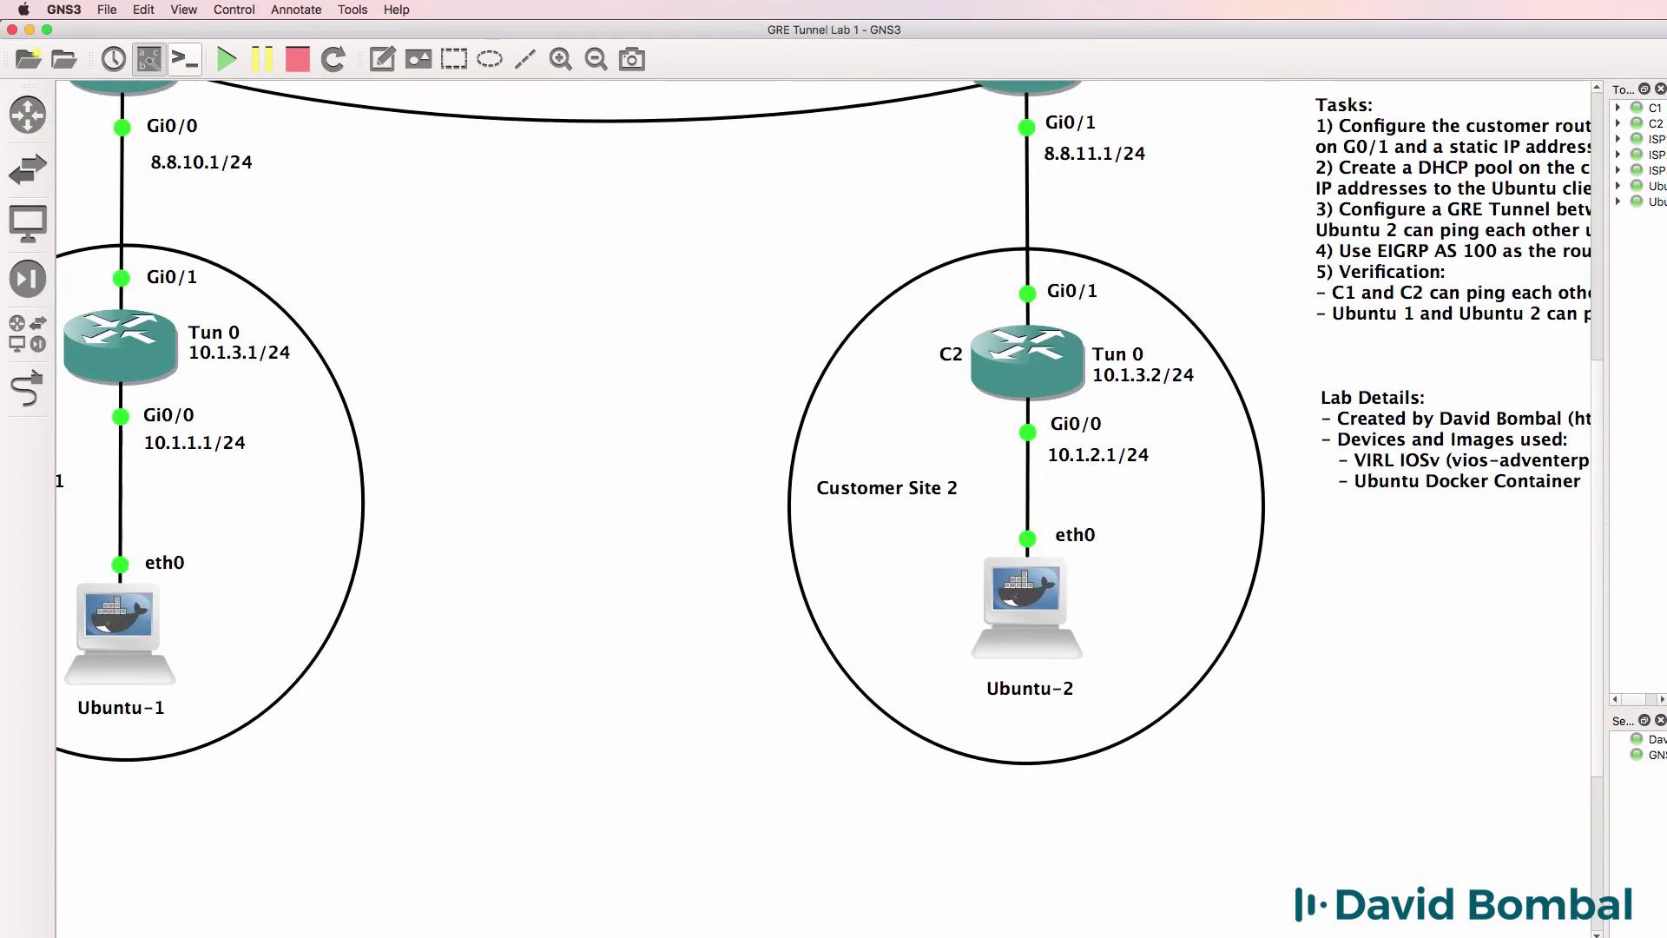
scroll(834, 521, "left", 3)
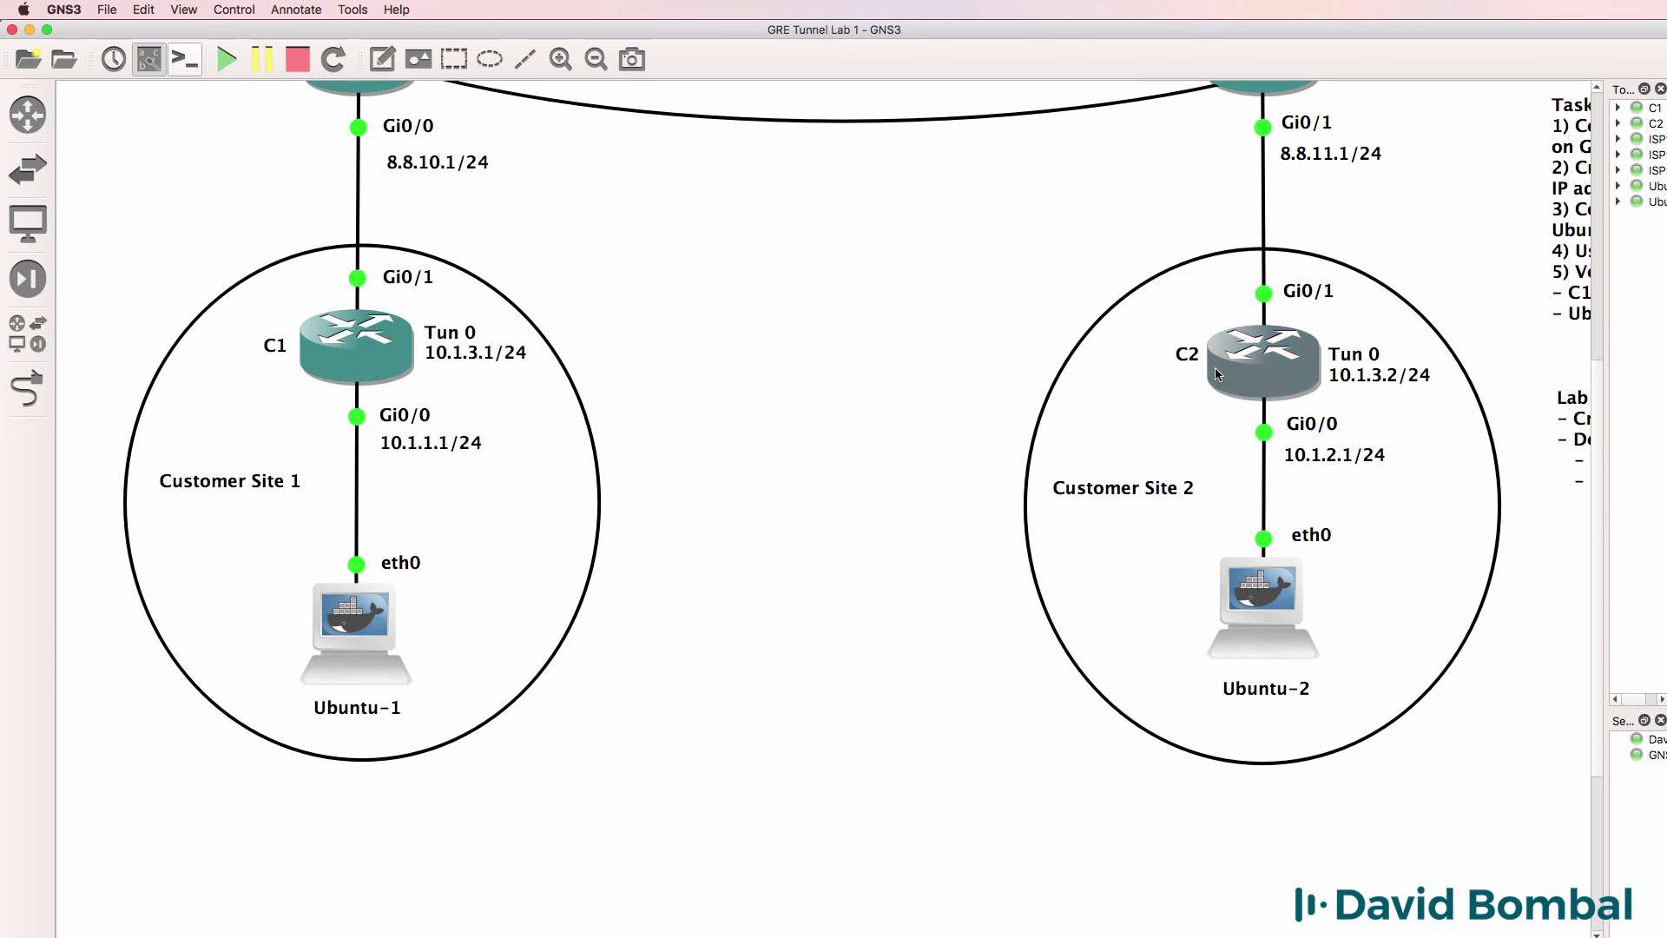
scroll(834, 468, "right", 10)
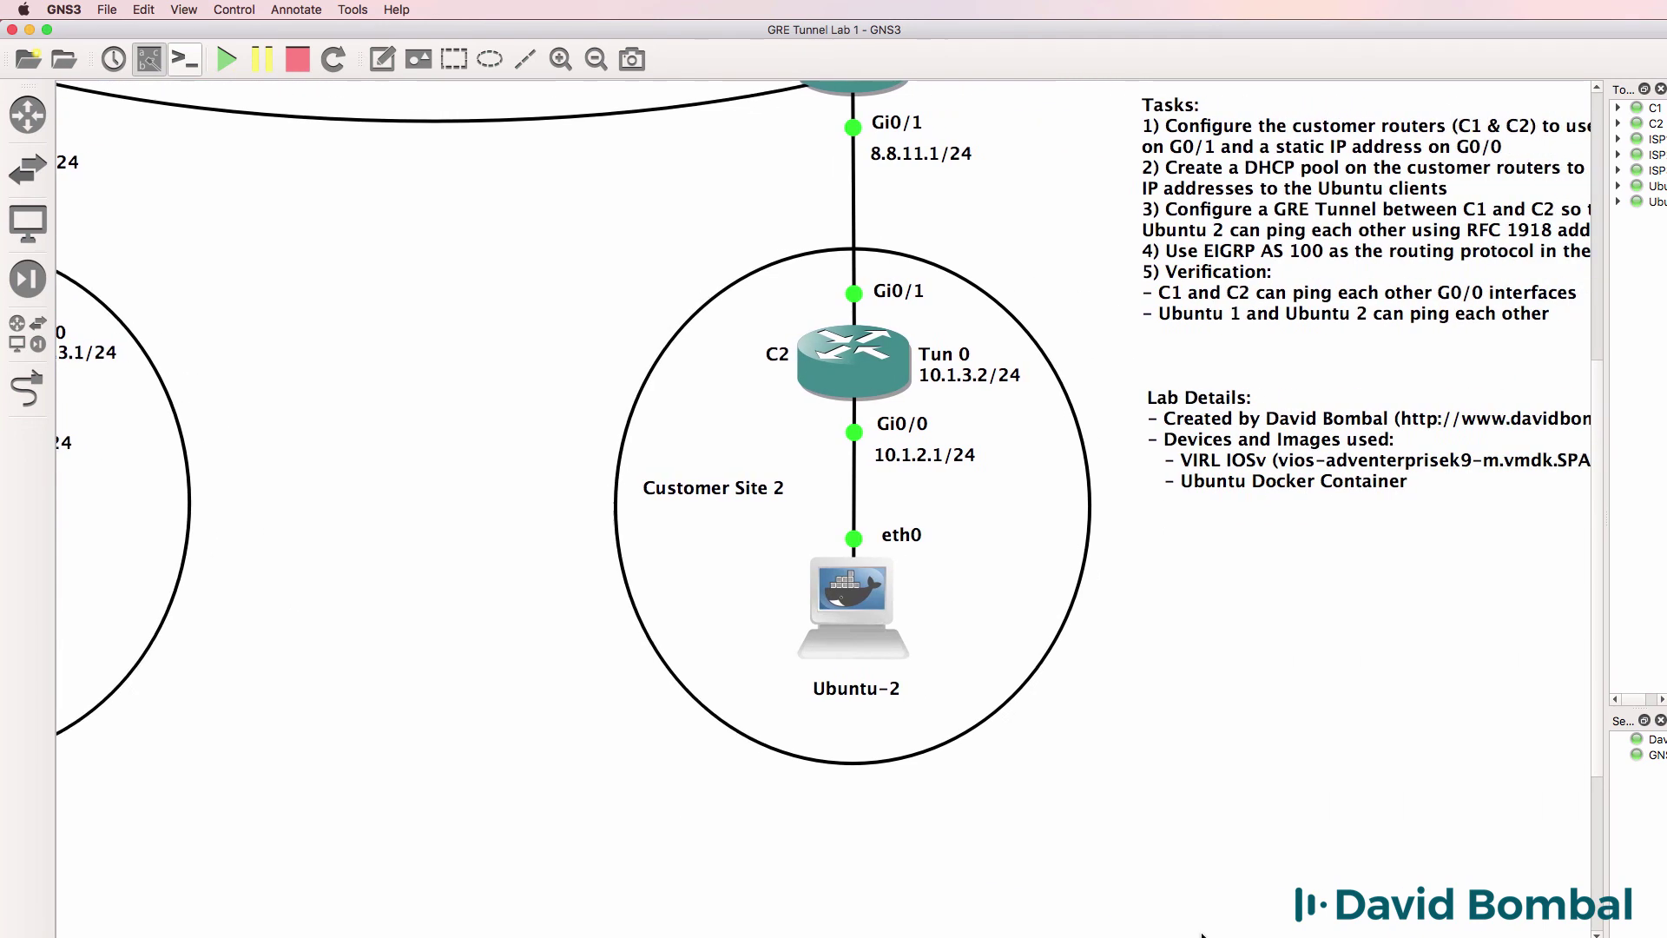